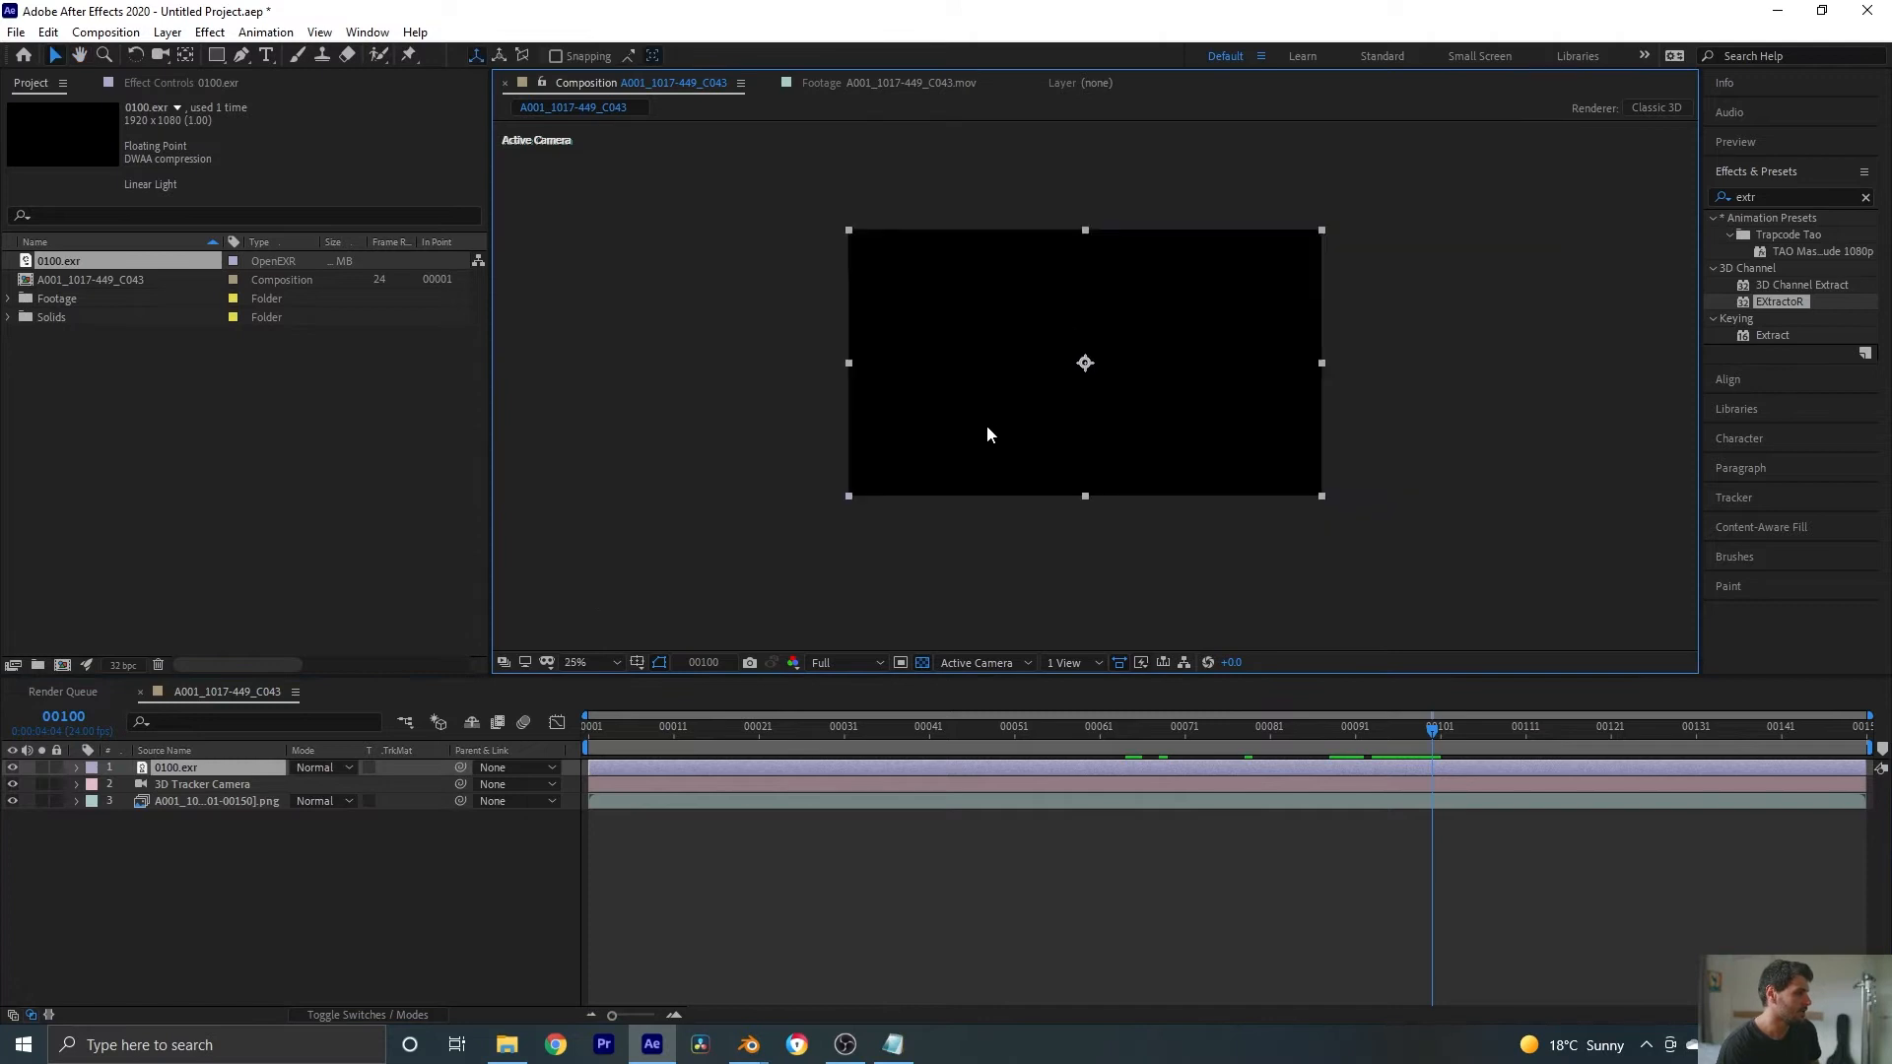
pyautogui.scroll(2, 979, 437)
pyautogui.scroll(-2, 1005, 409)
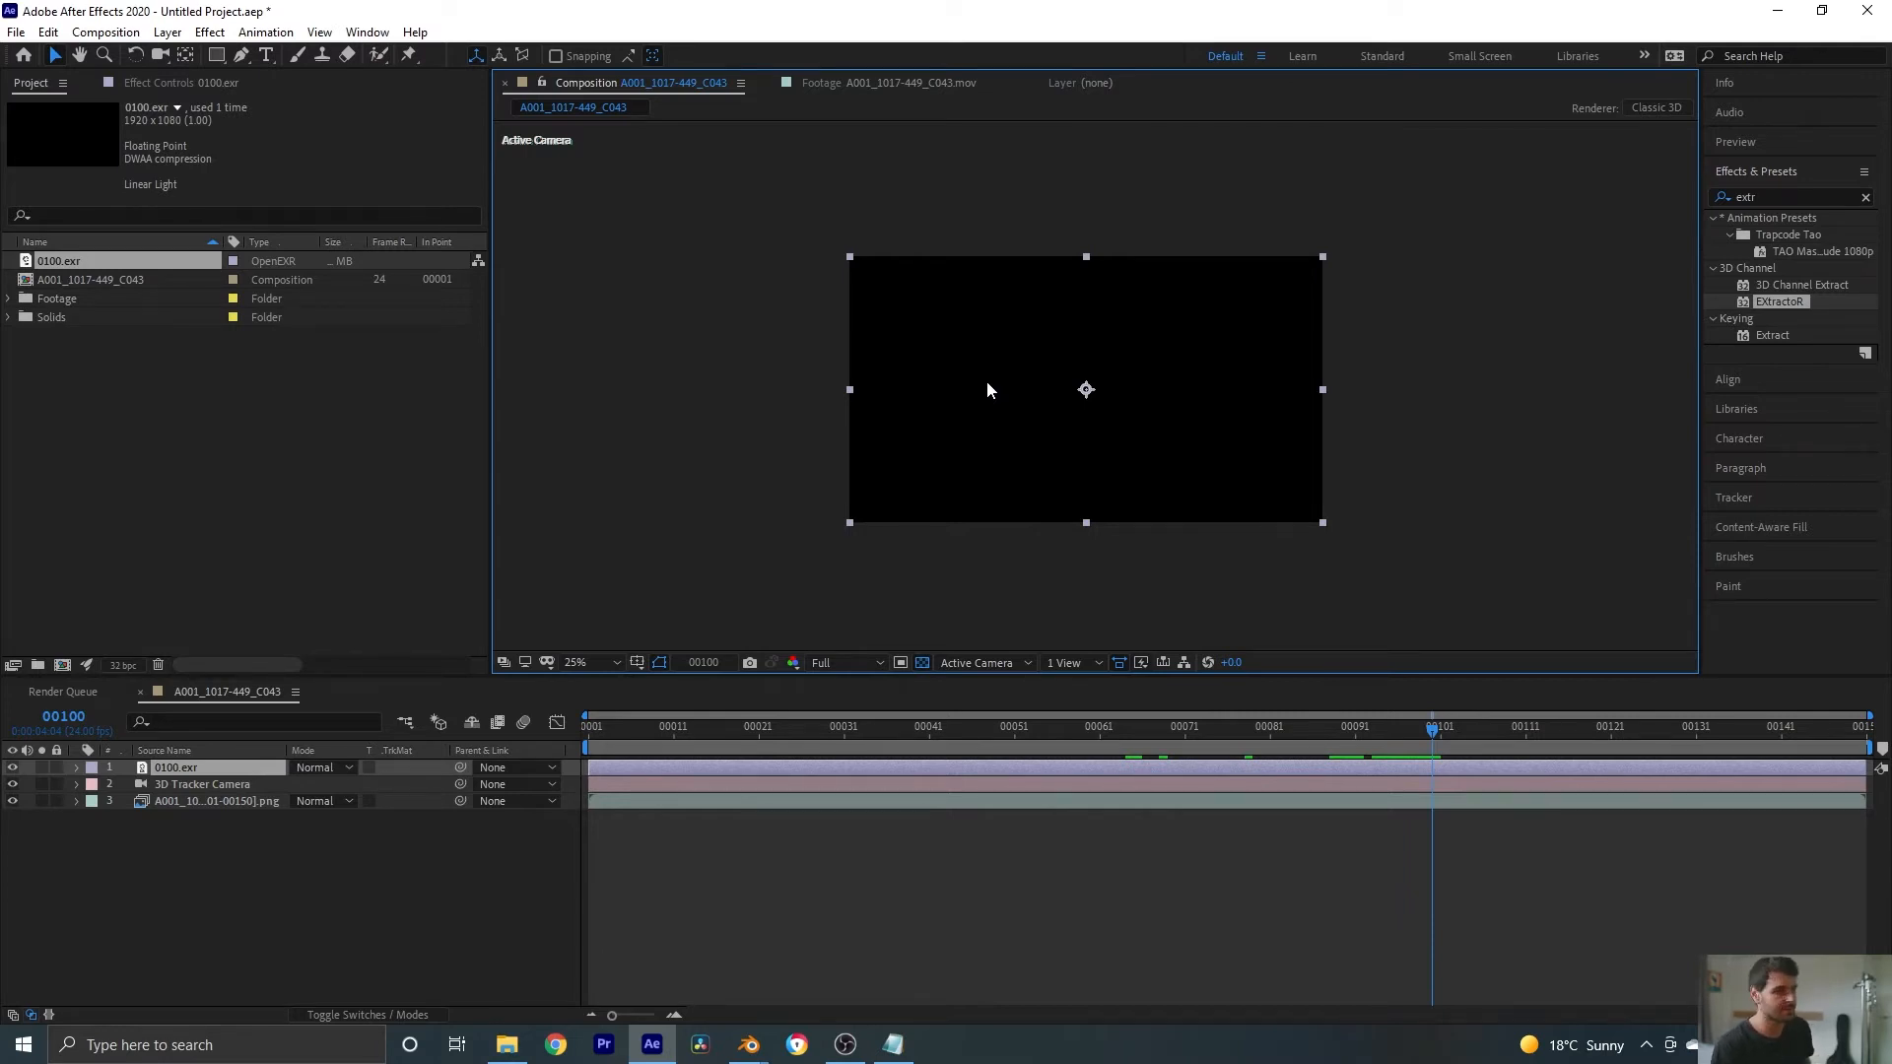
pyautogui.scroll(2, 995, 389)
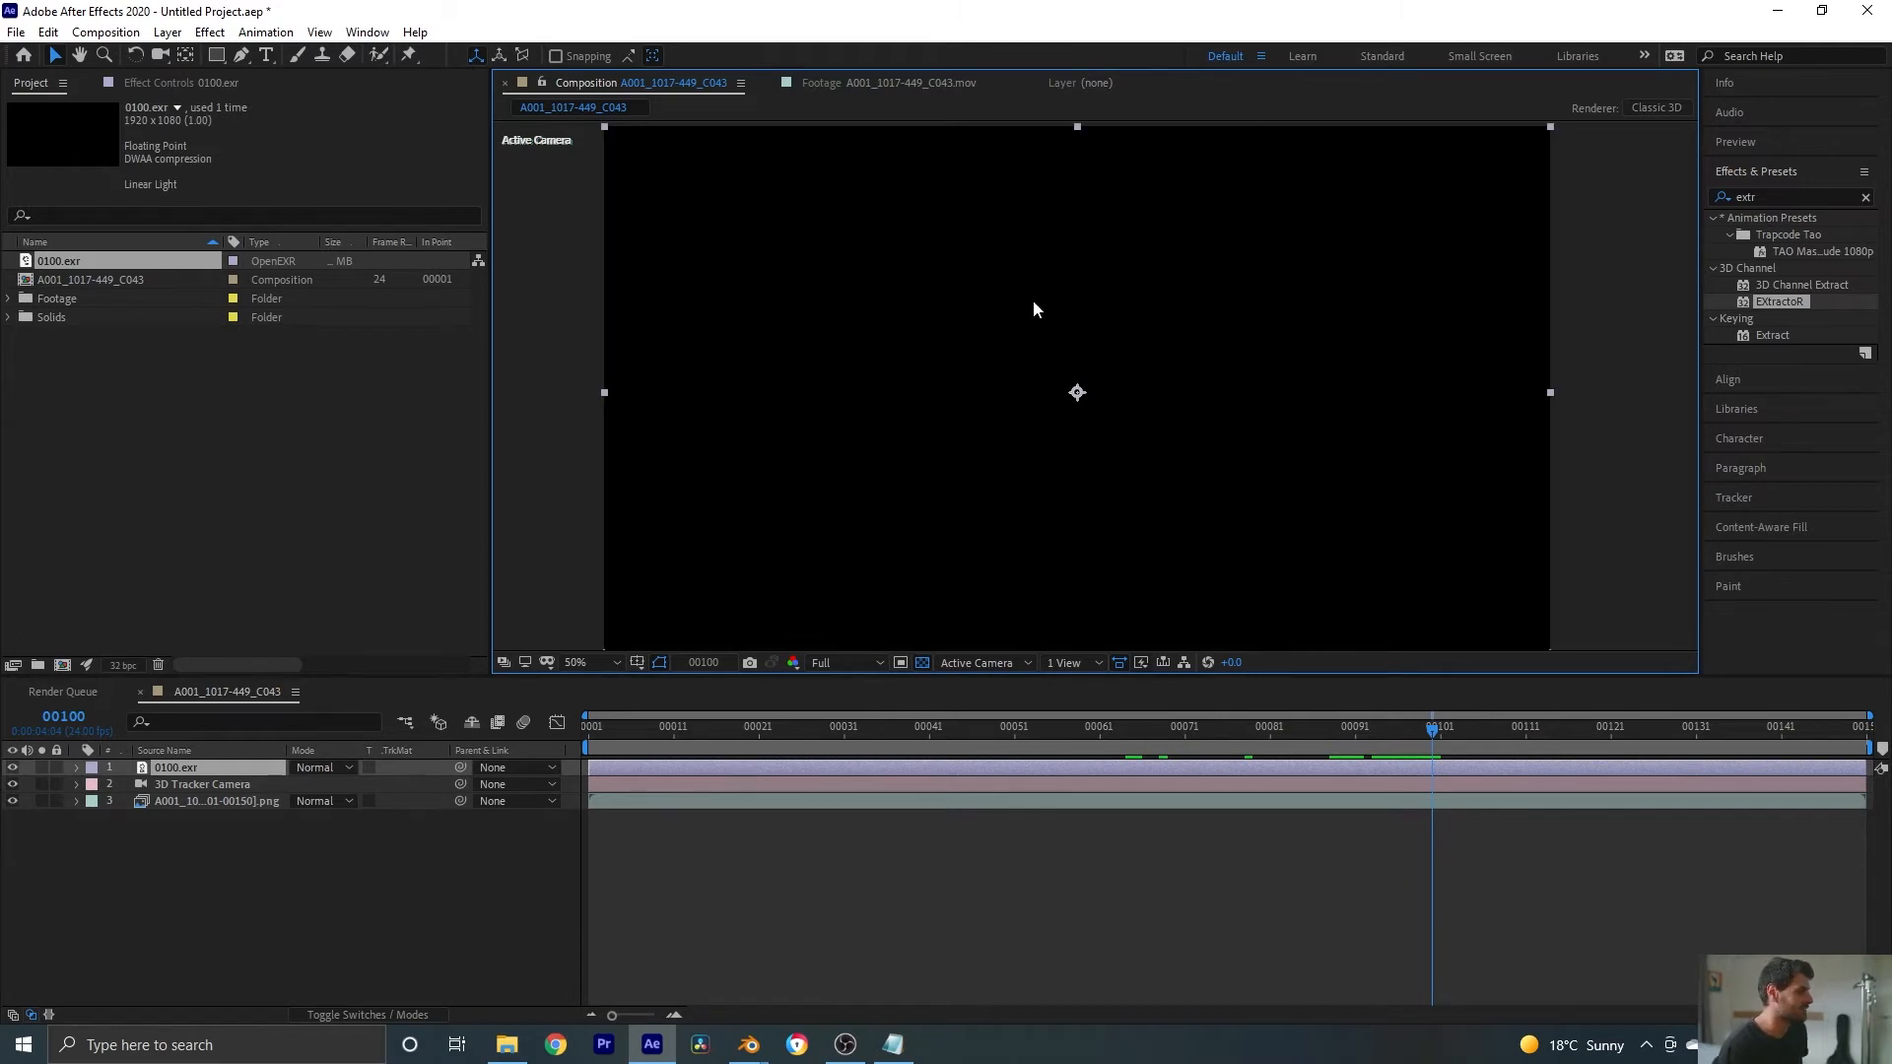
pyautogui.scroll(-2, 1024, 314)
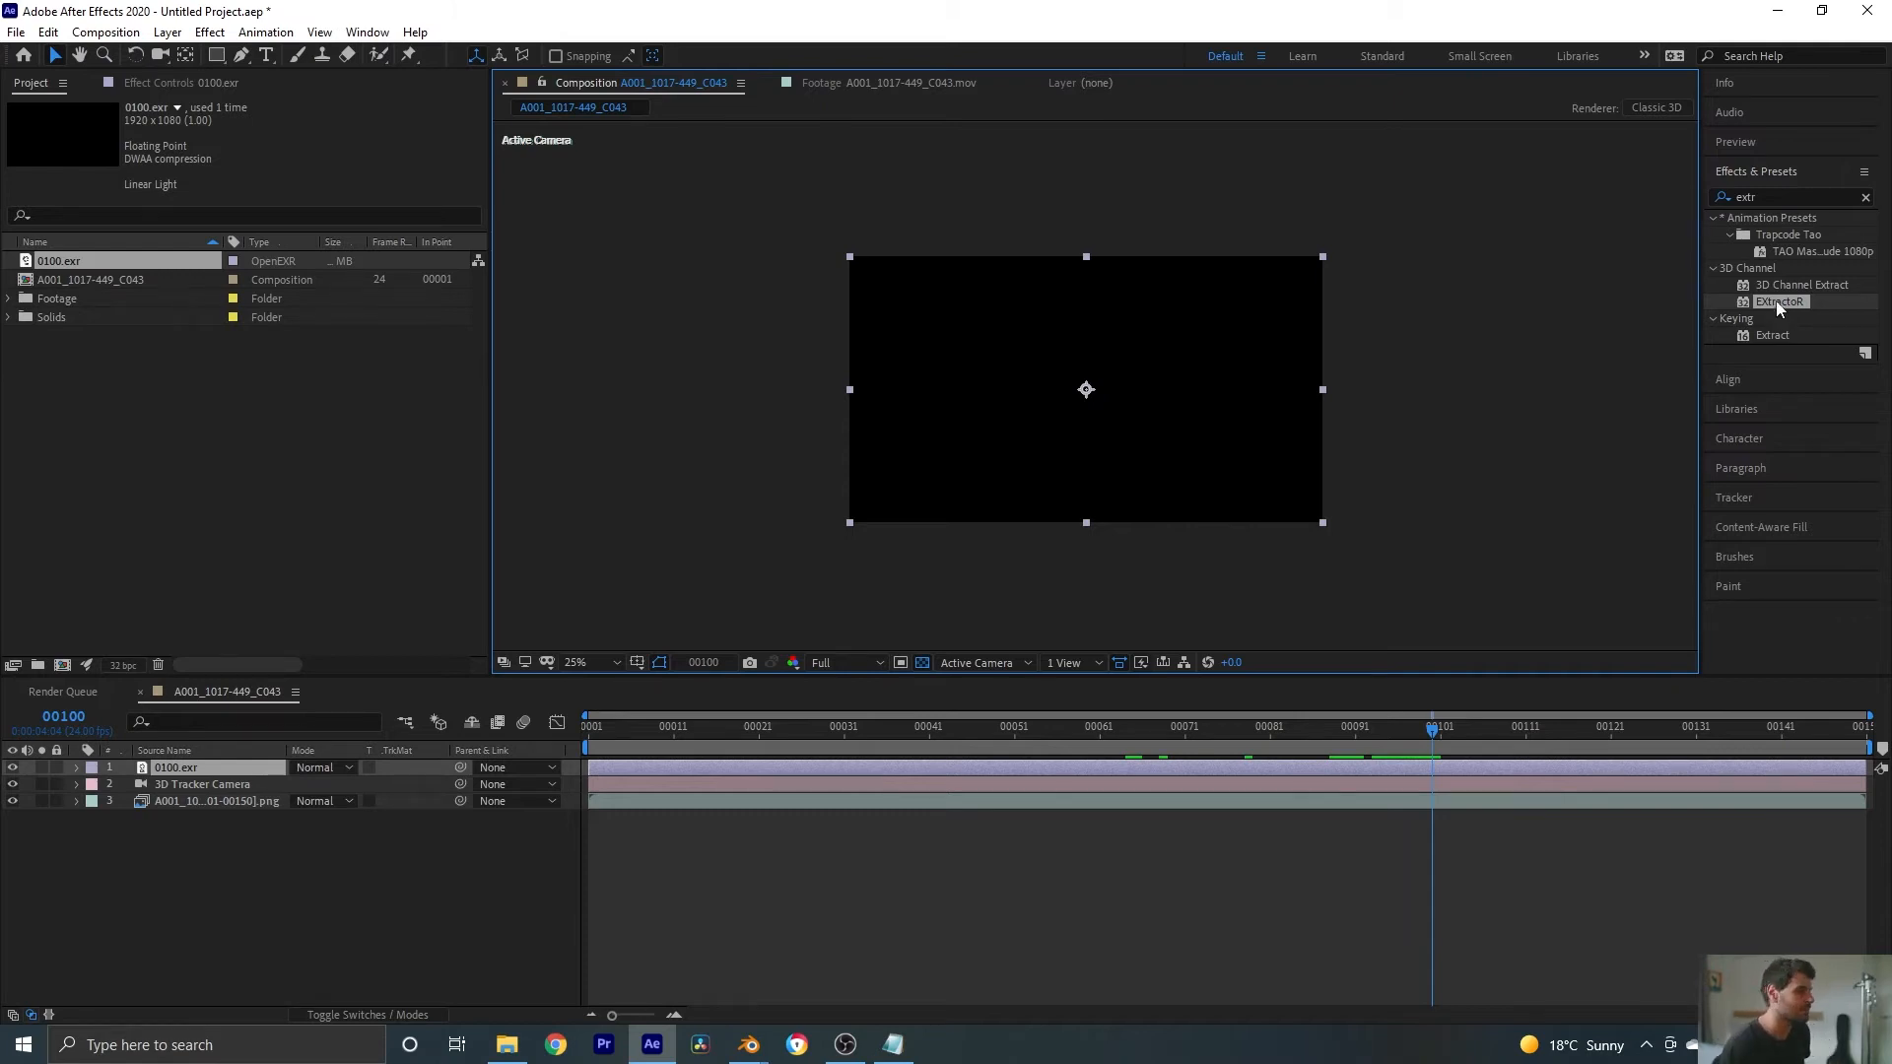
# - Apply the EXtractoR effect to the 0100.exr layer and set its channels to Foreground.Combined
pyautogui.moveTo(1791, 301); pyautogui.dragTo(1244, 440)
pyautogui.moveTo(934, 468); pyautogui.dragTo(934, 469)
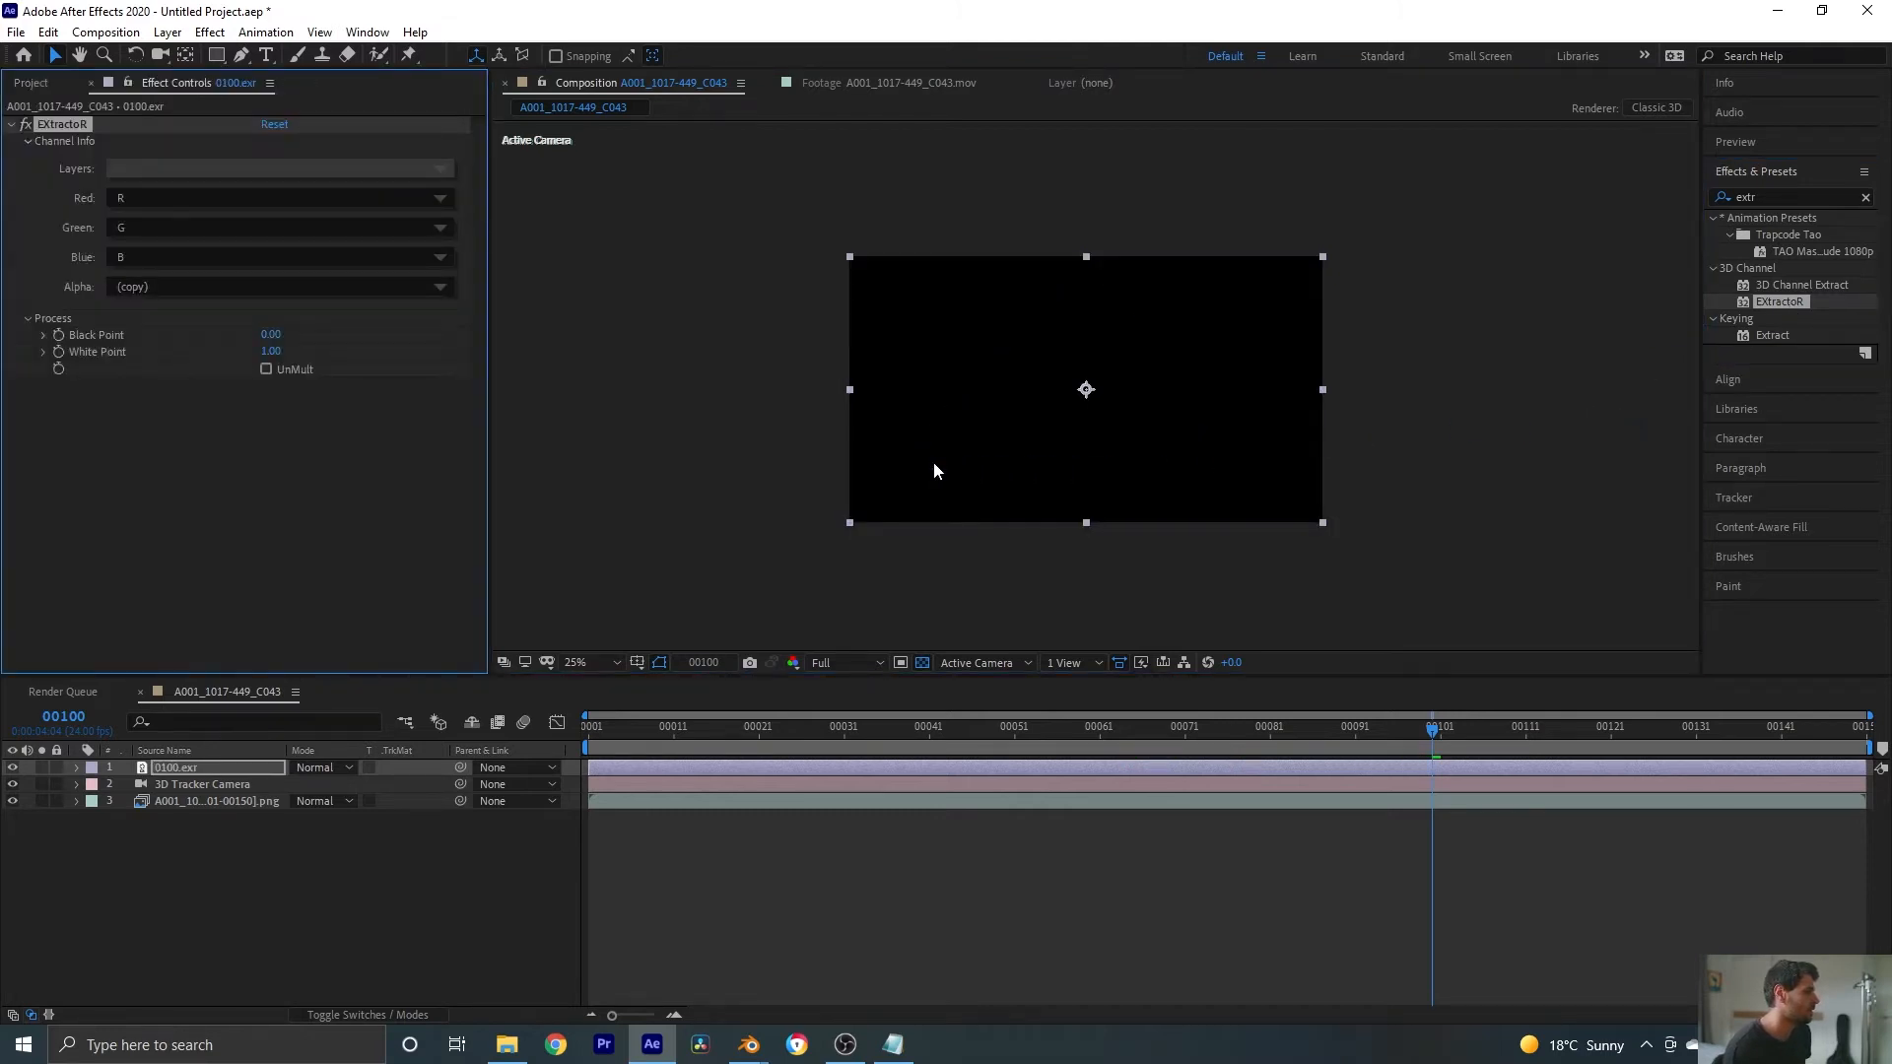
pyautogui.click(427, 170)
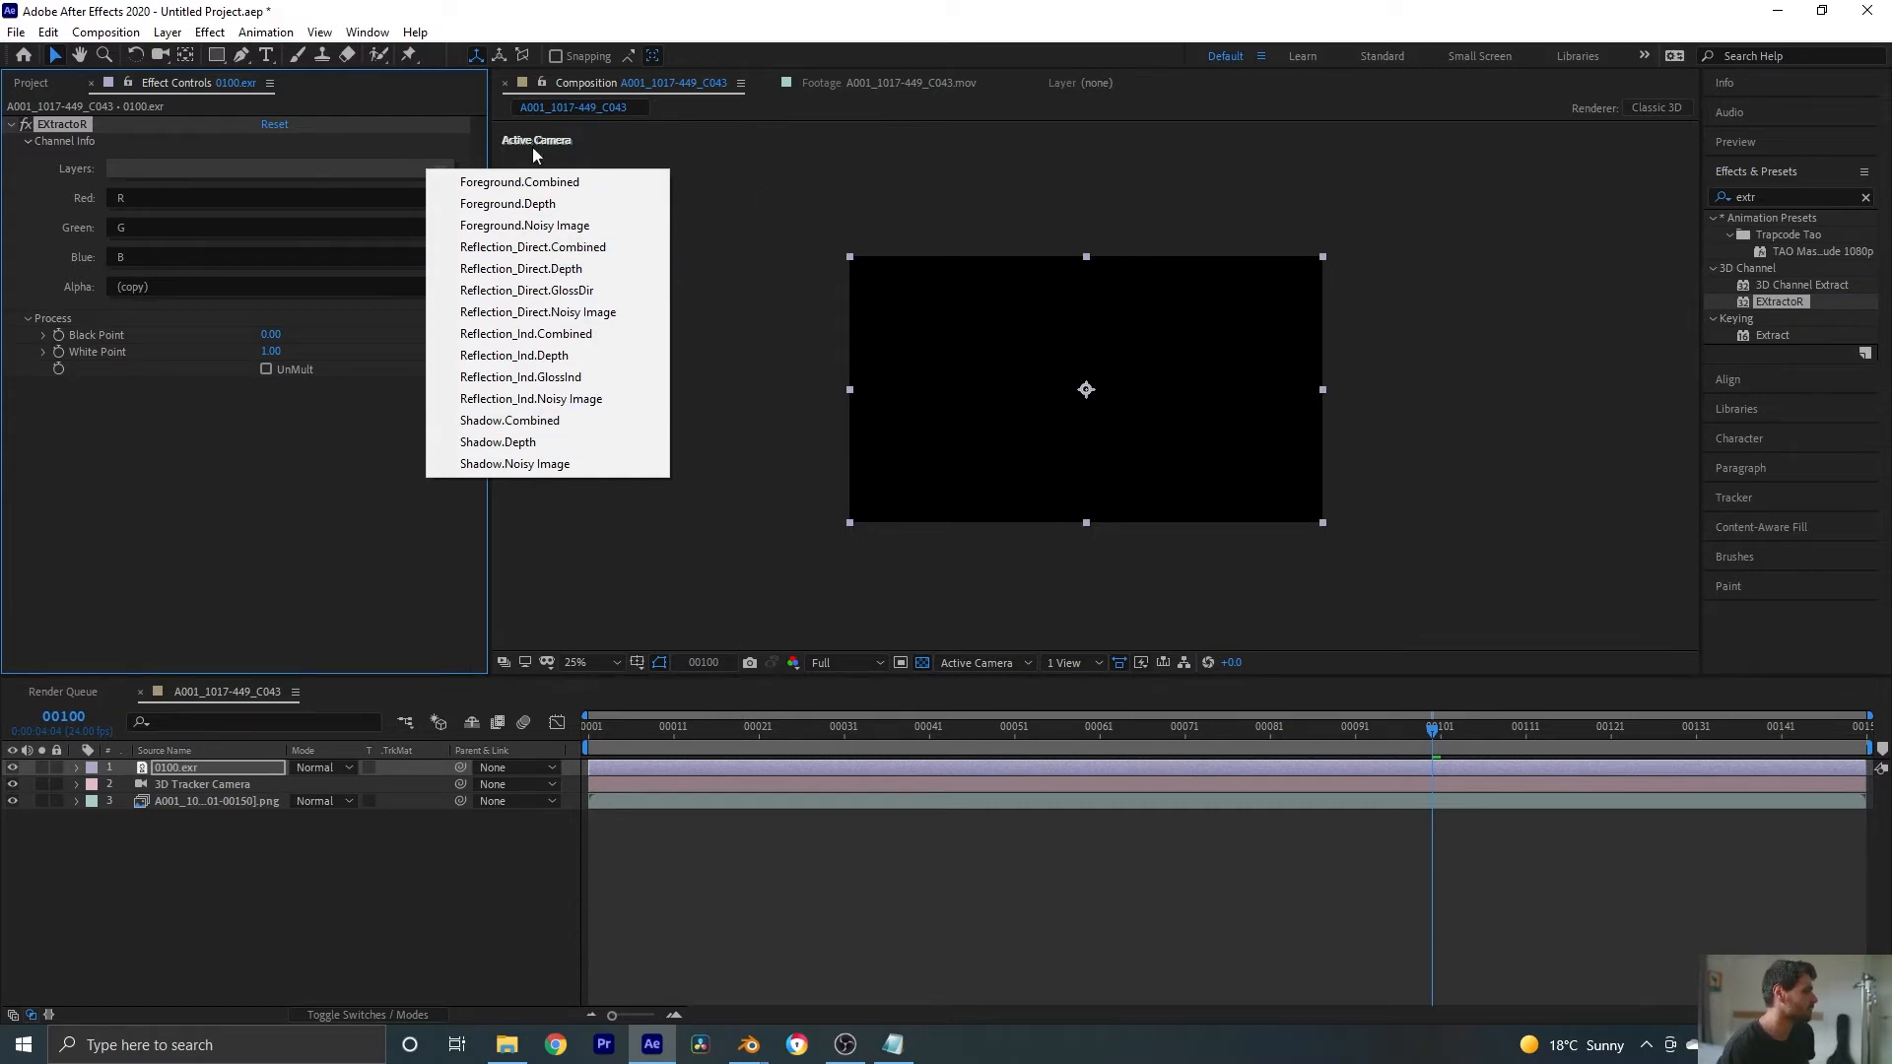
pyautogui.click(509, 183)
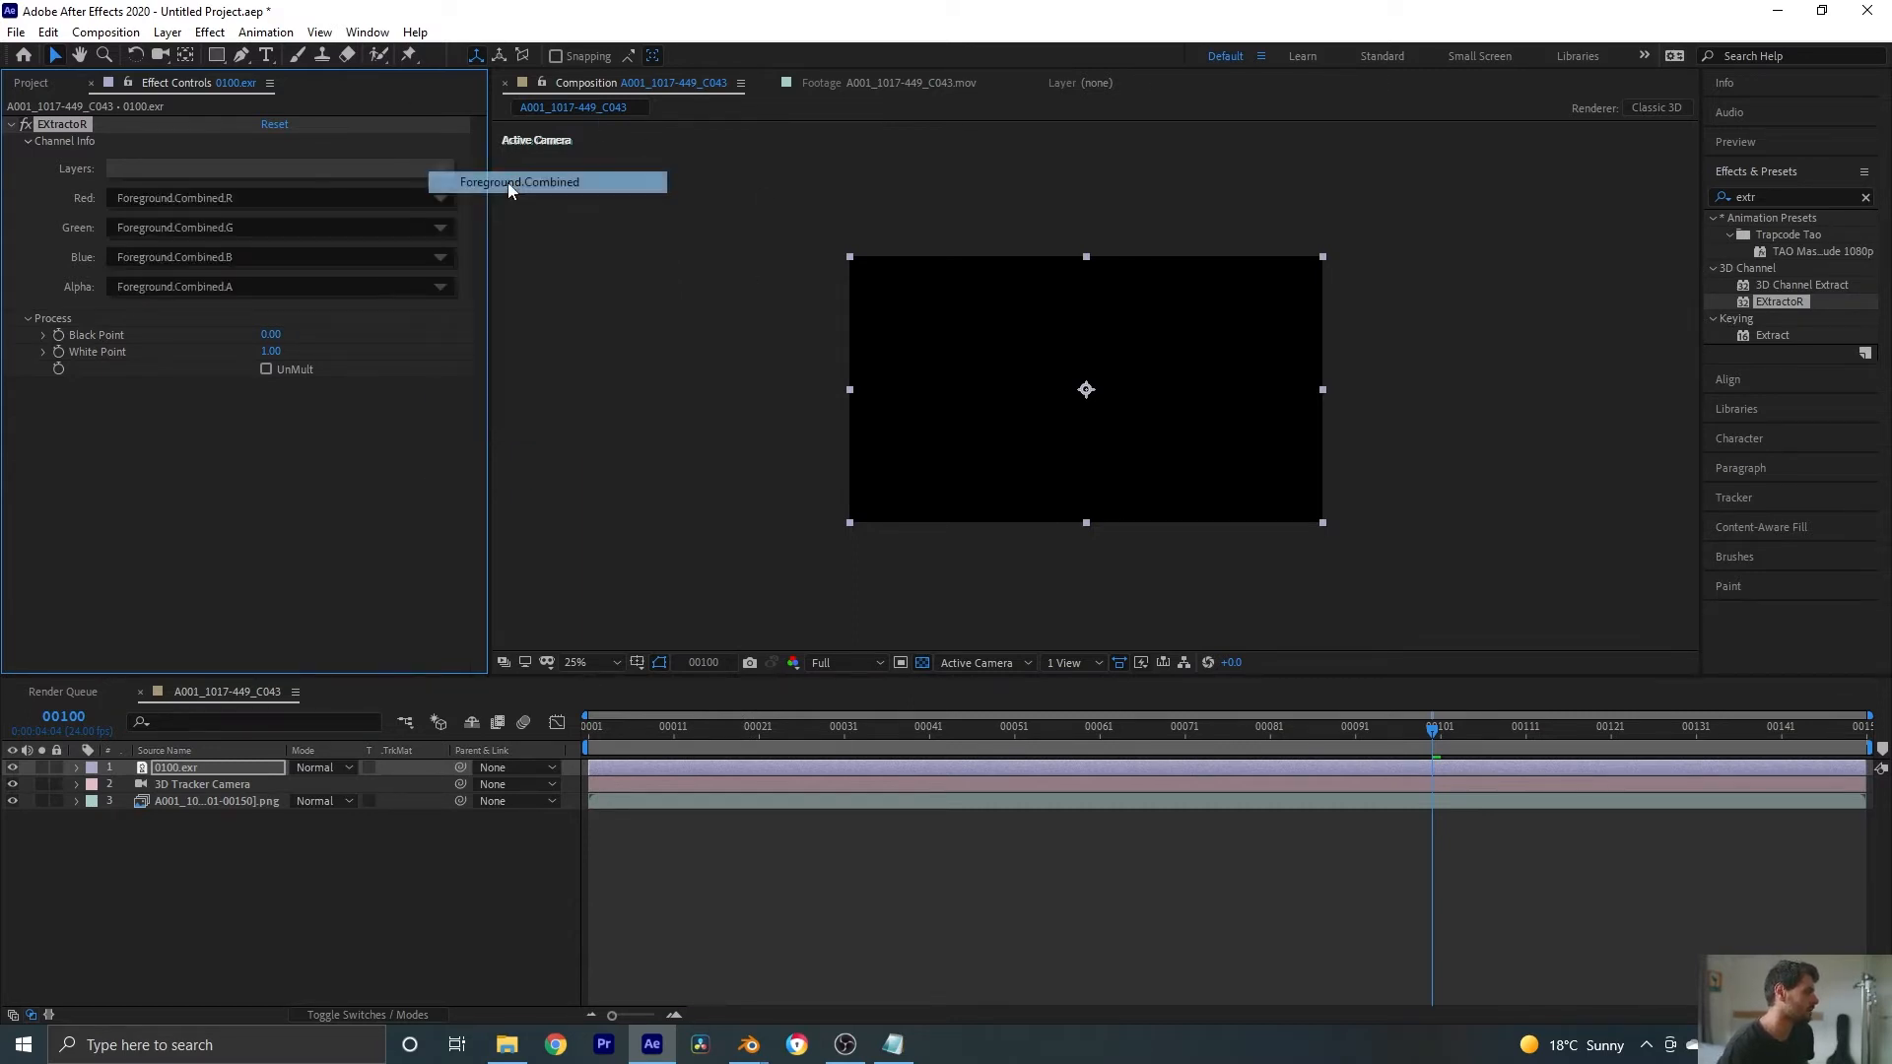
pyautogui.scroll(2, 1127, 453)
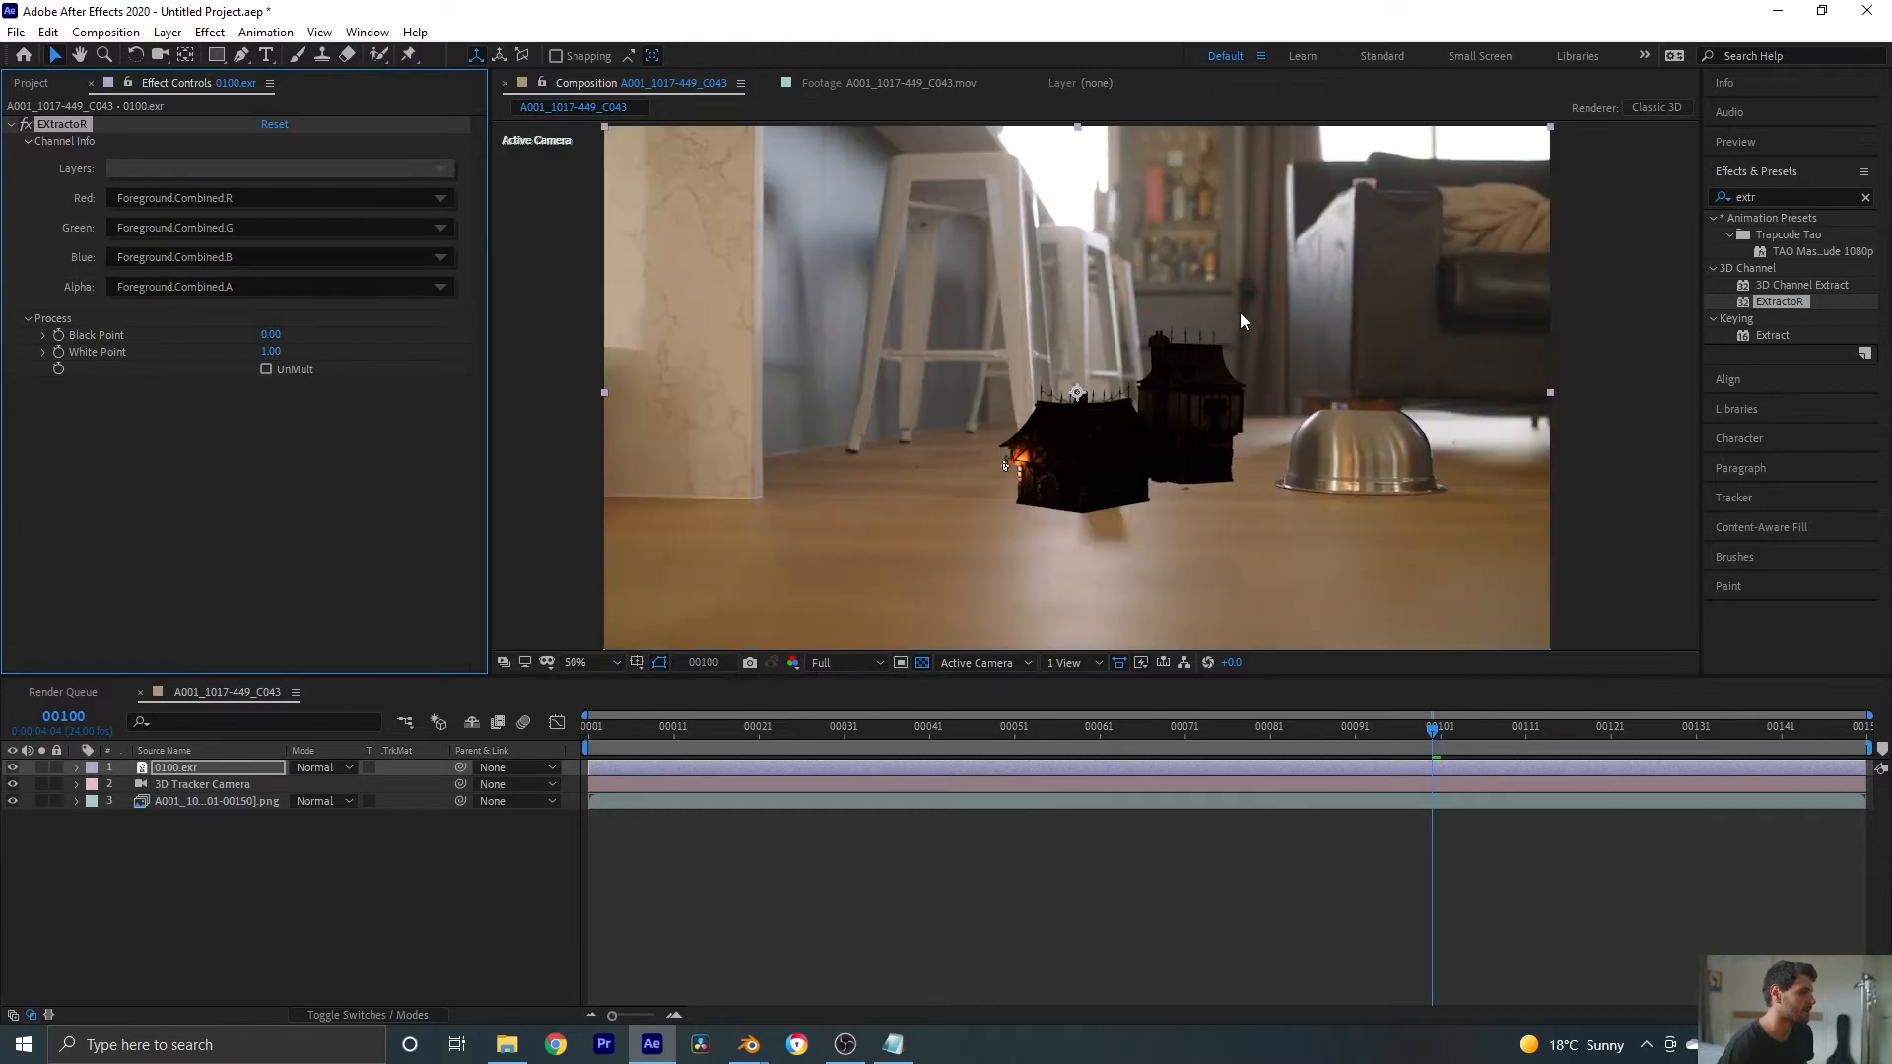
pyautogui.scroll(-2, 1095, 389)
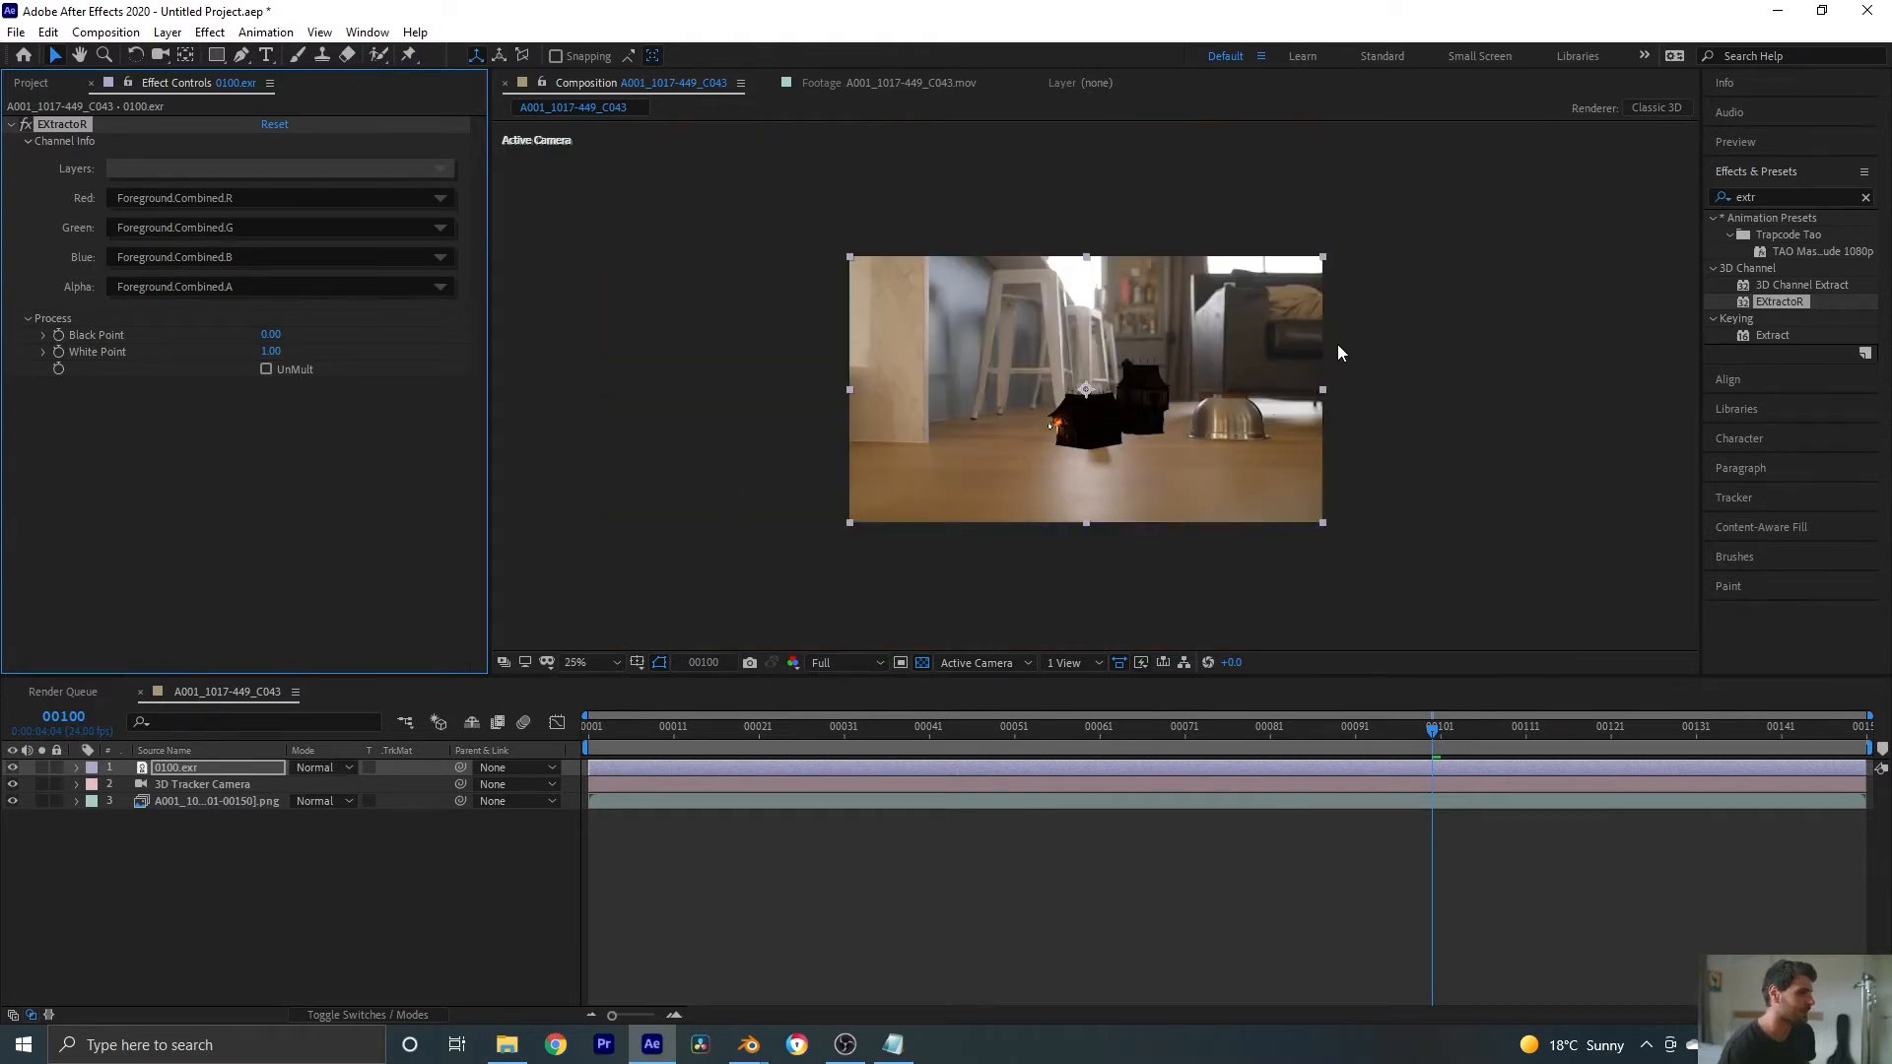
pyautogui.scroll(2, 1183, 404)
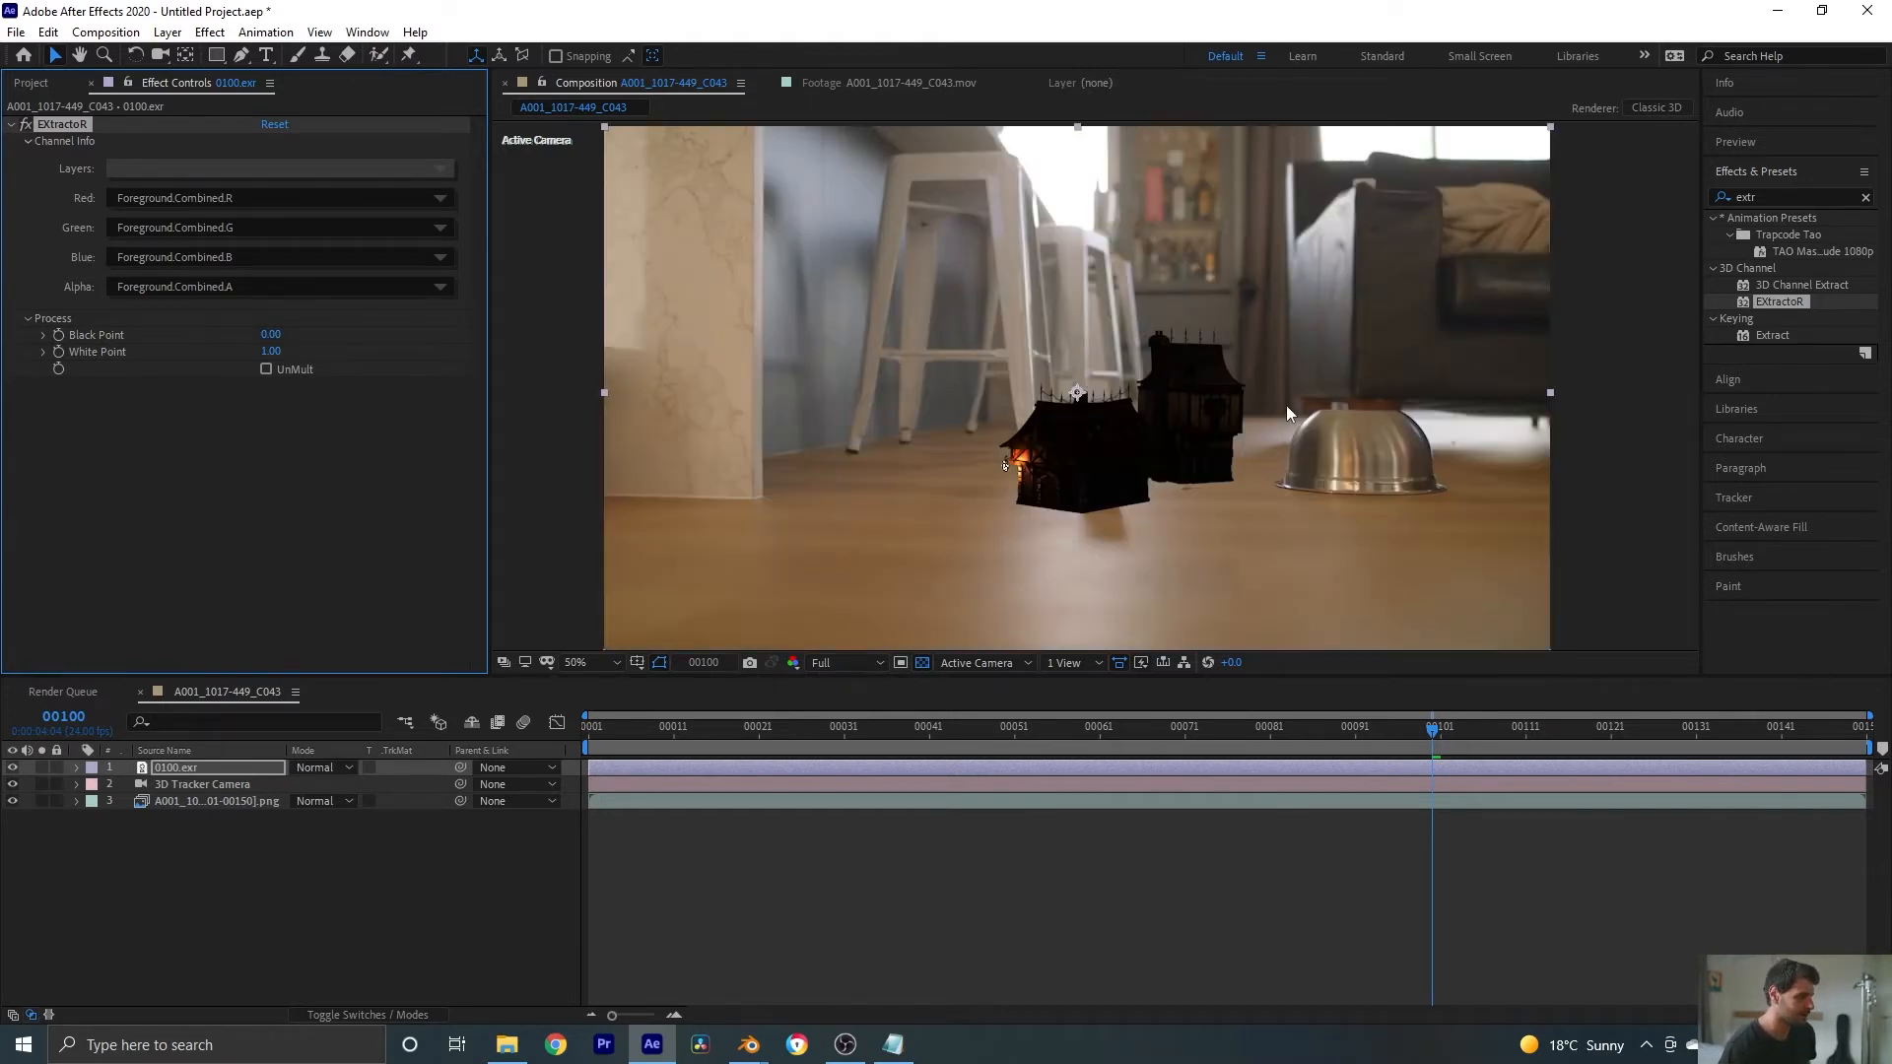
# - Add a Color Profile Converter after EXtractoR on the 0100.exr layer and enable Linearize Input Profile
pyautogui.click(1865, 198)
pyautogui.click(1757, 195)
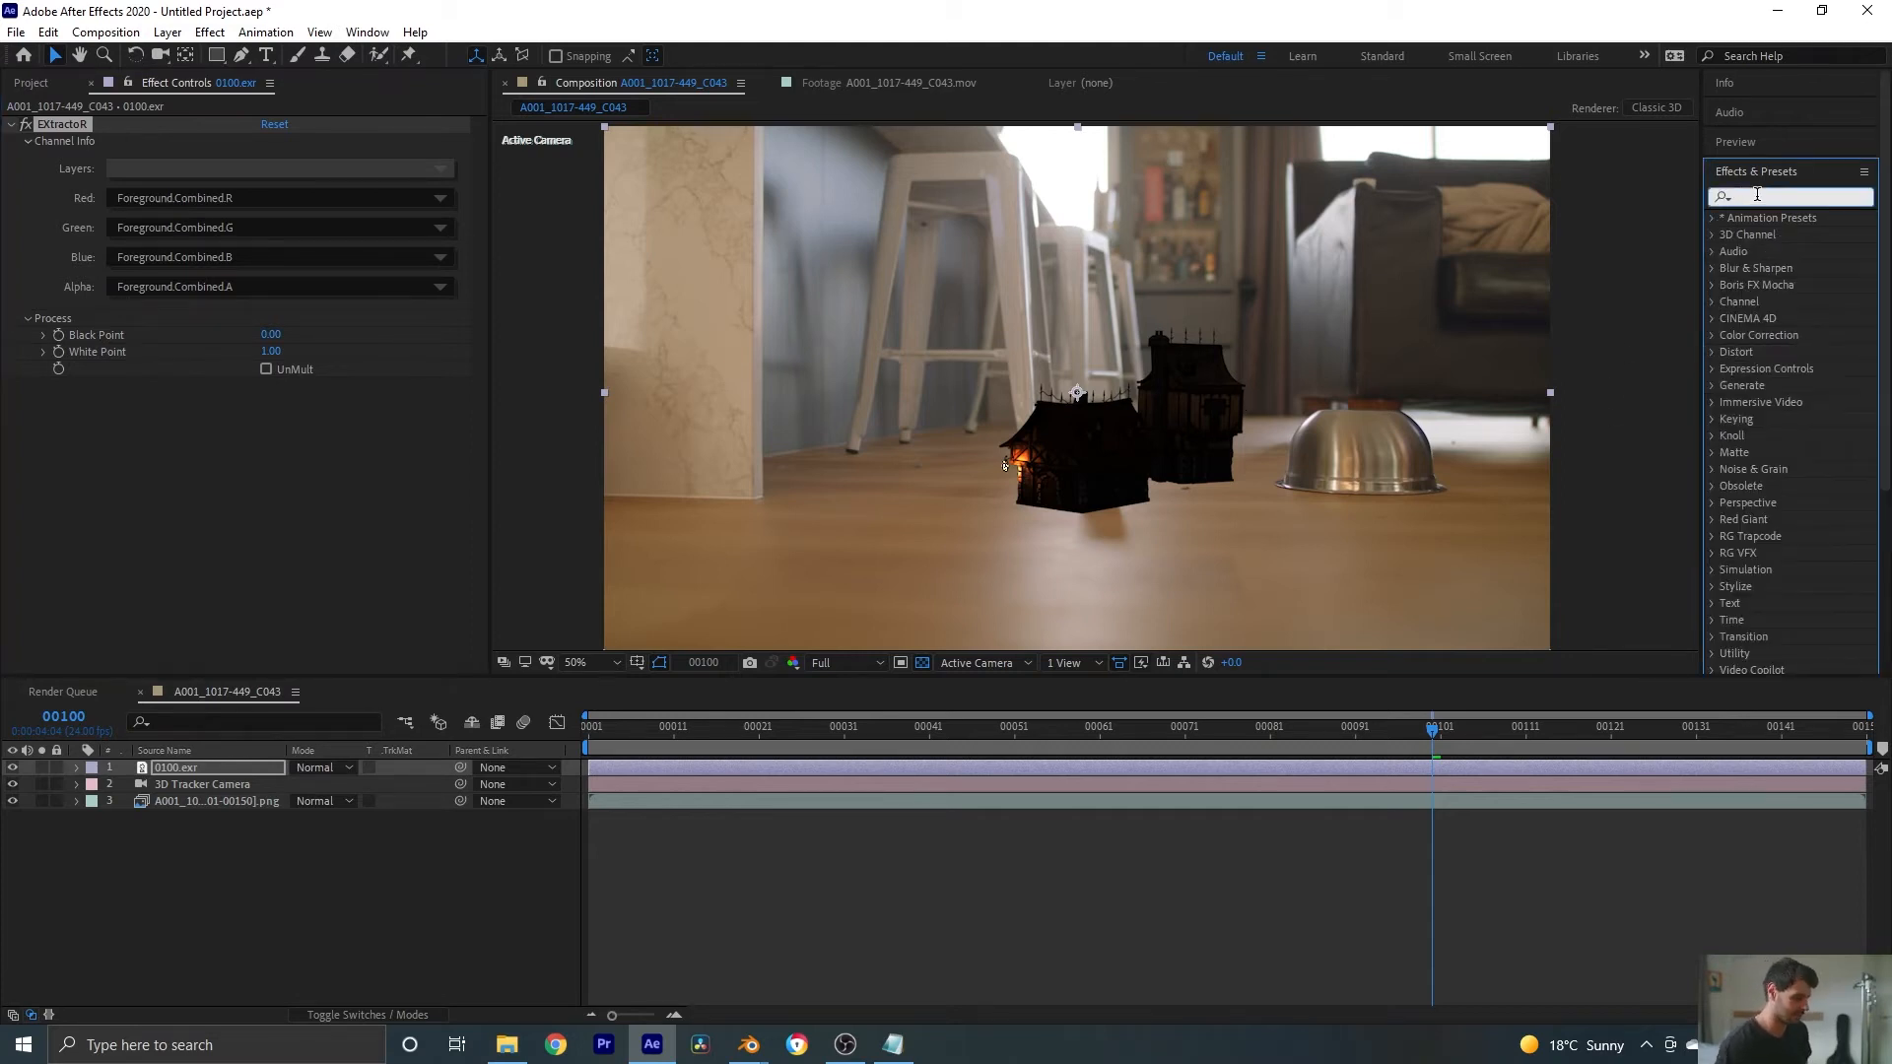
pyautogui.write('colour p')
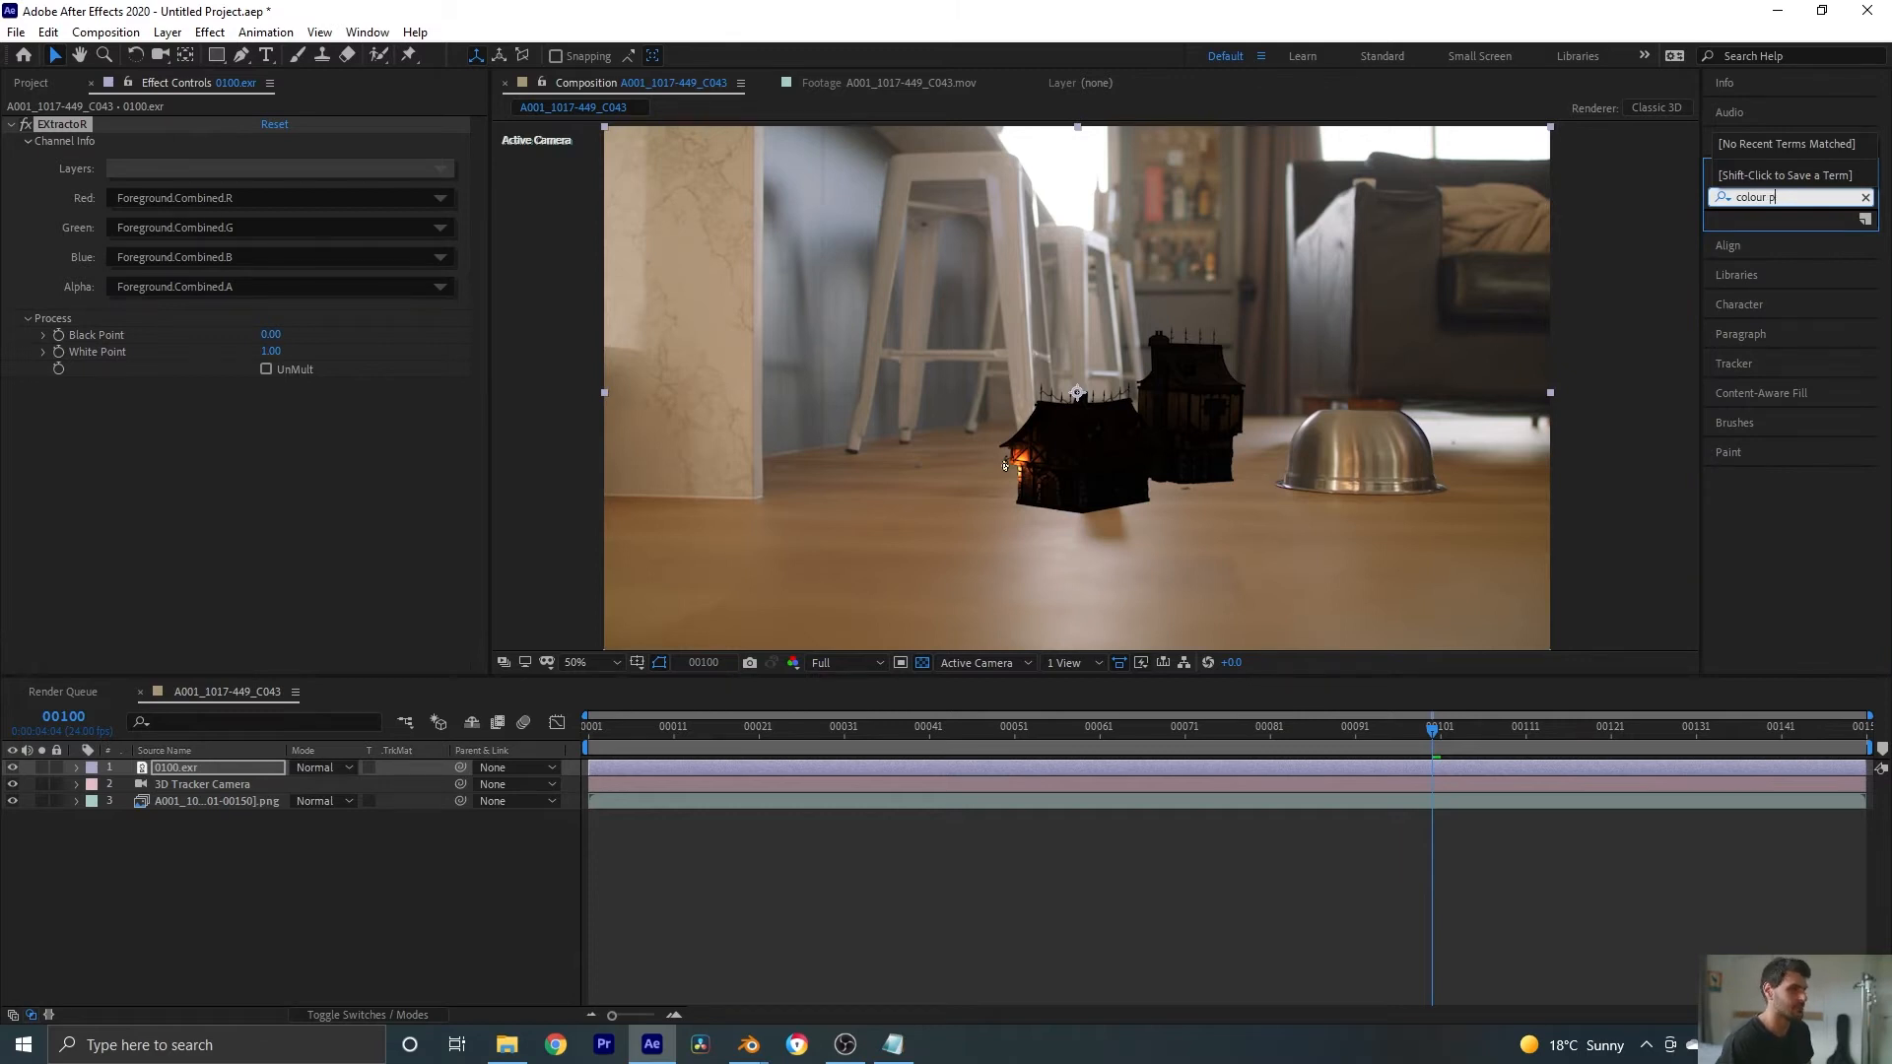
pyautogui.press('BackSpace')
pyautogui.press('BackSpace')
pyautogui.press('BackSpace')
pyautogui.press('BackSpace')
pyautogui.write('r profil')
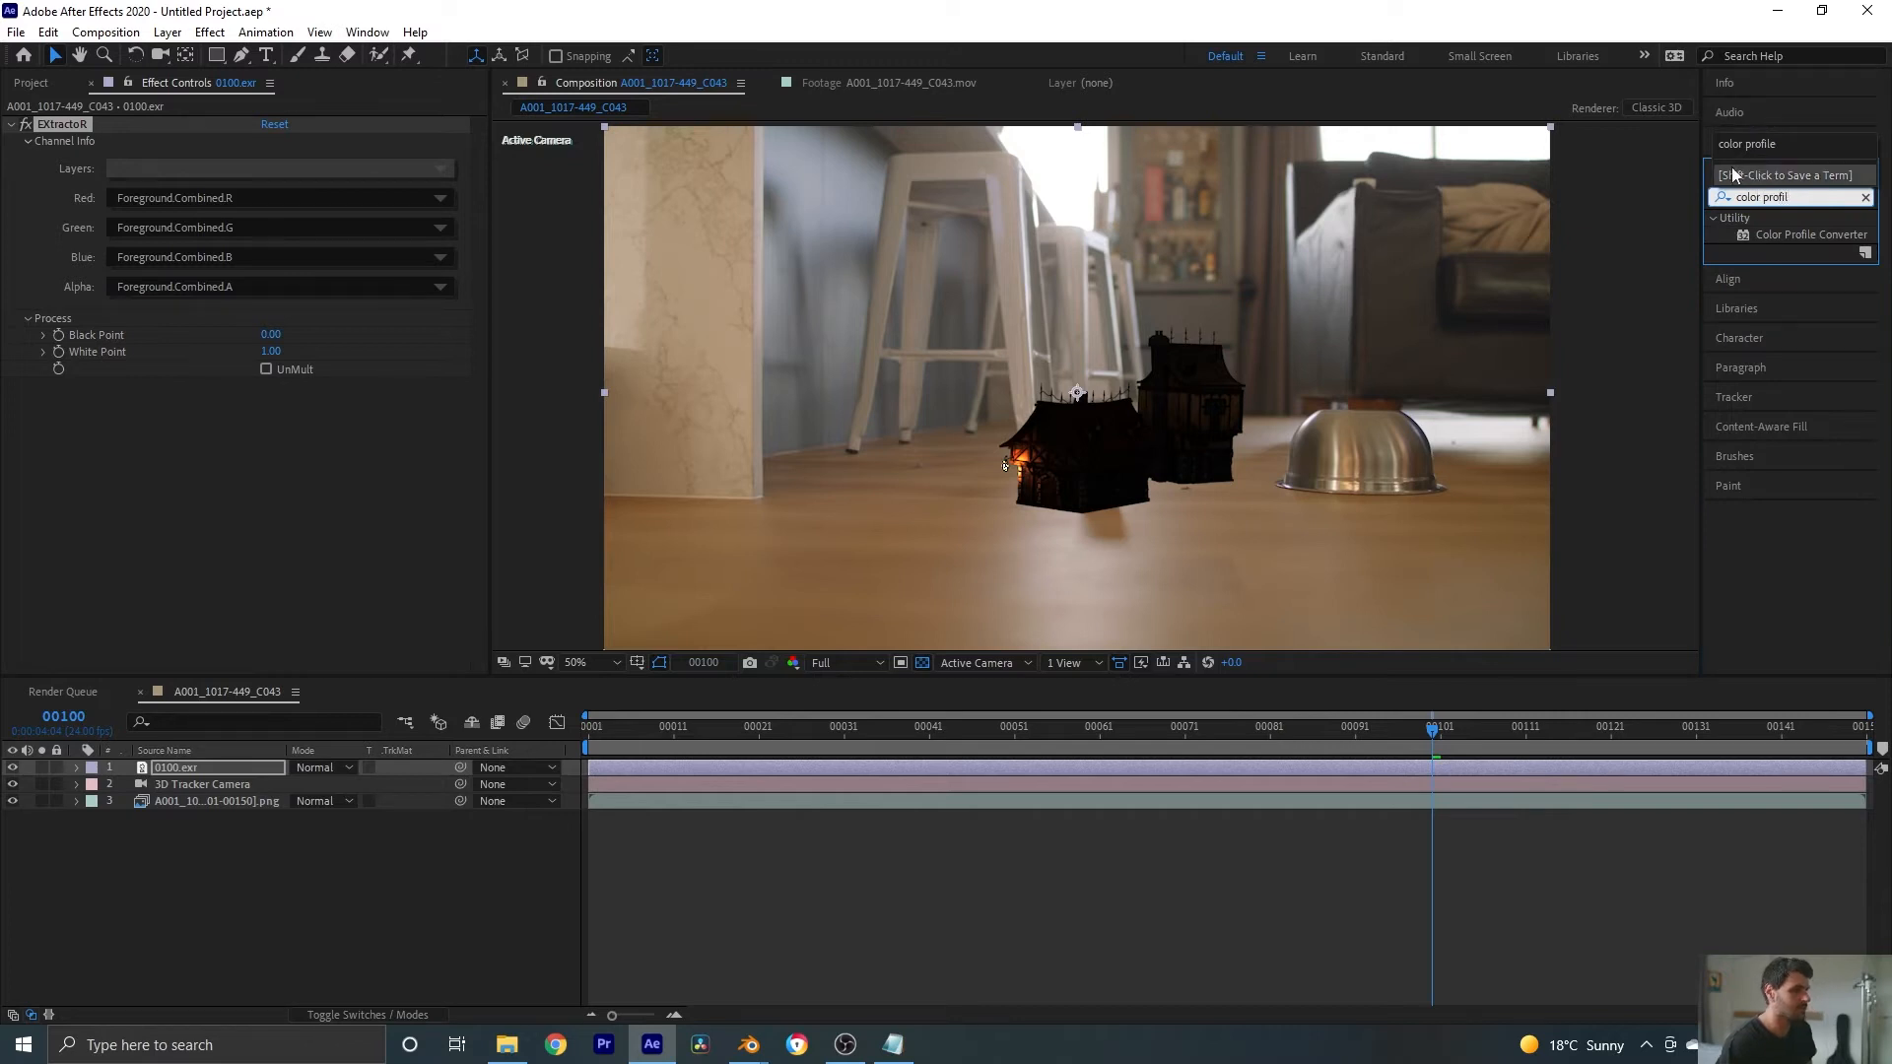
pyautogui.moveTo(1811, 234); pyautogui.dragTo(295, 394)
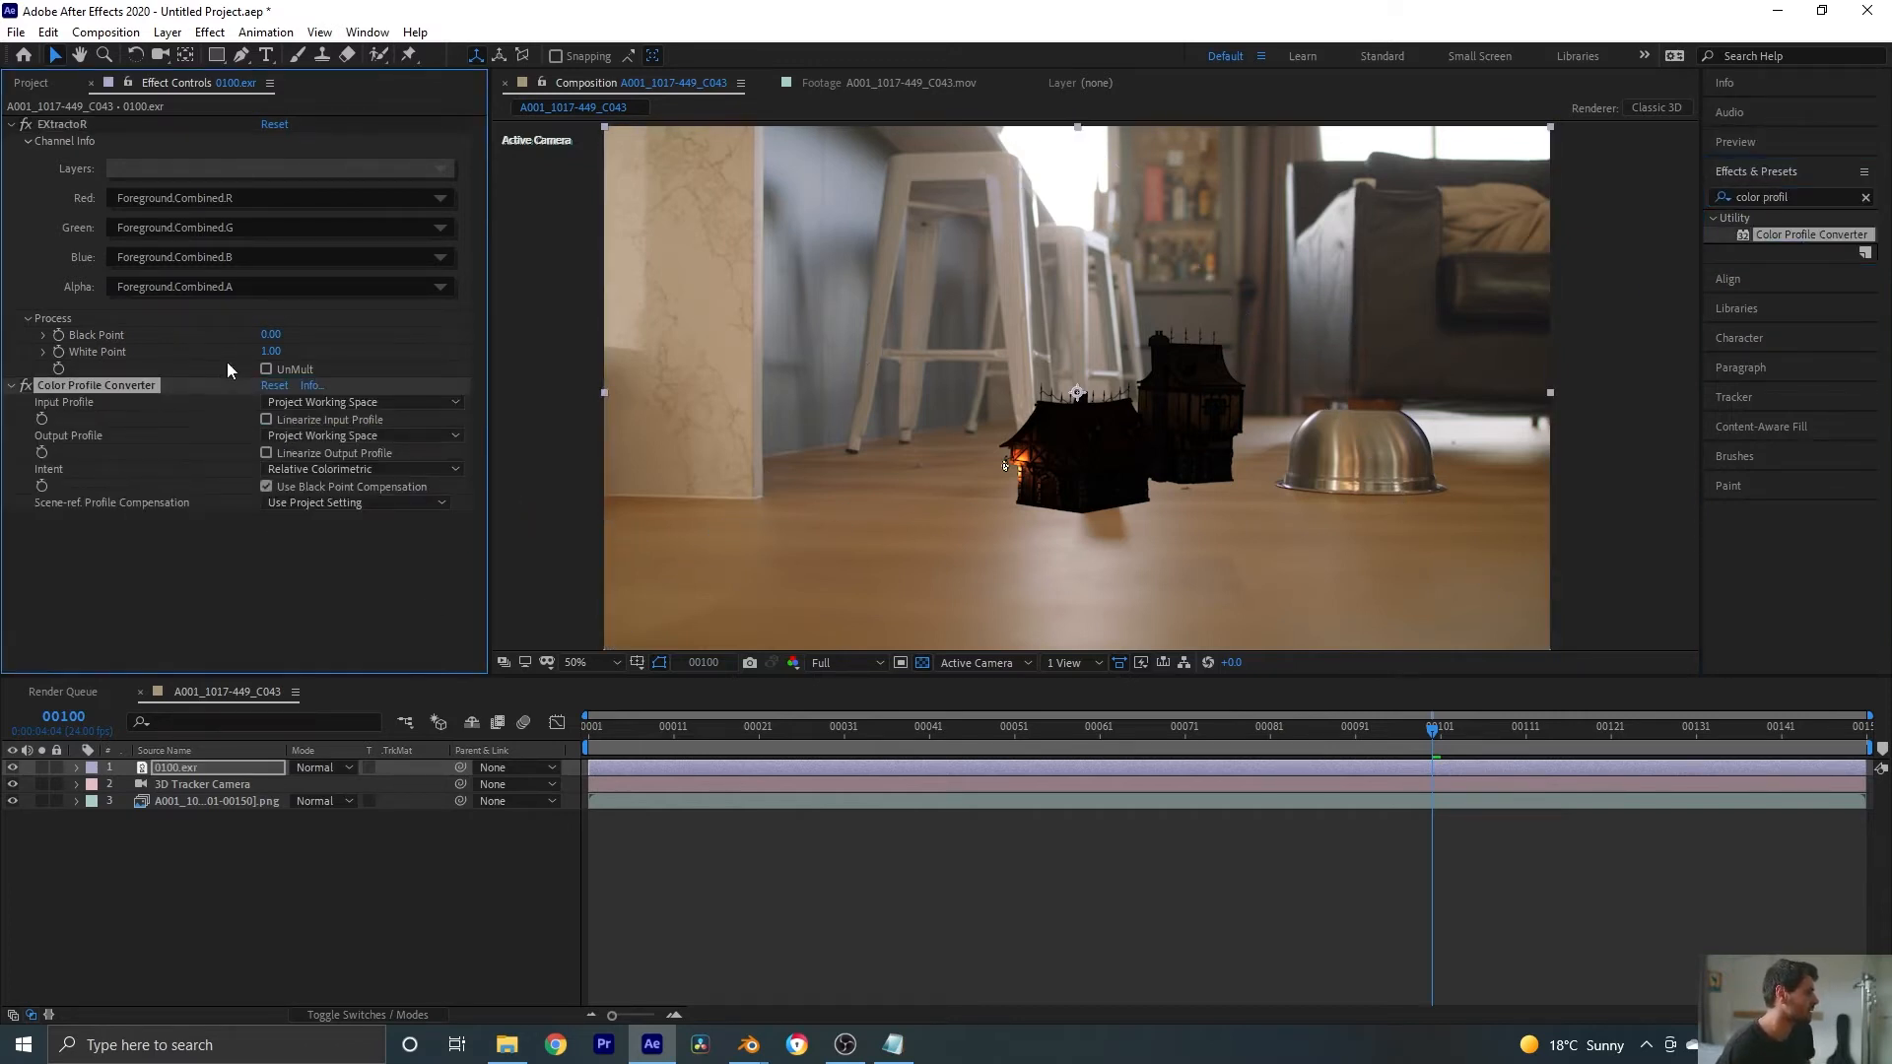
pyautogui.click(267, 420)
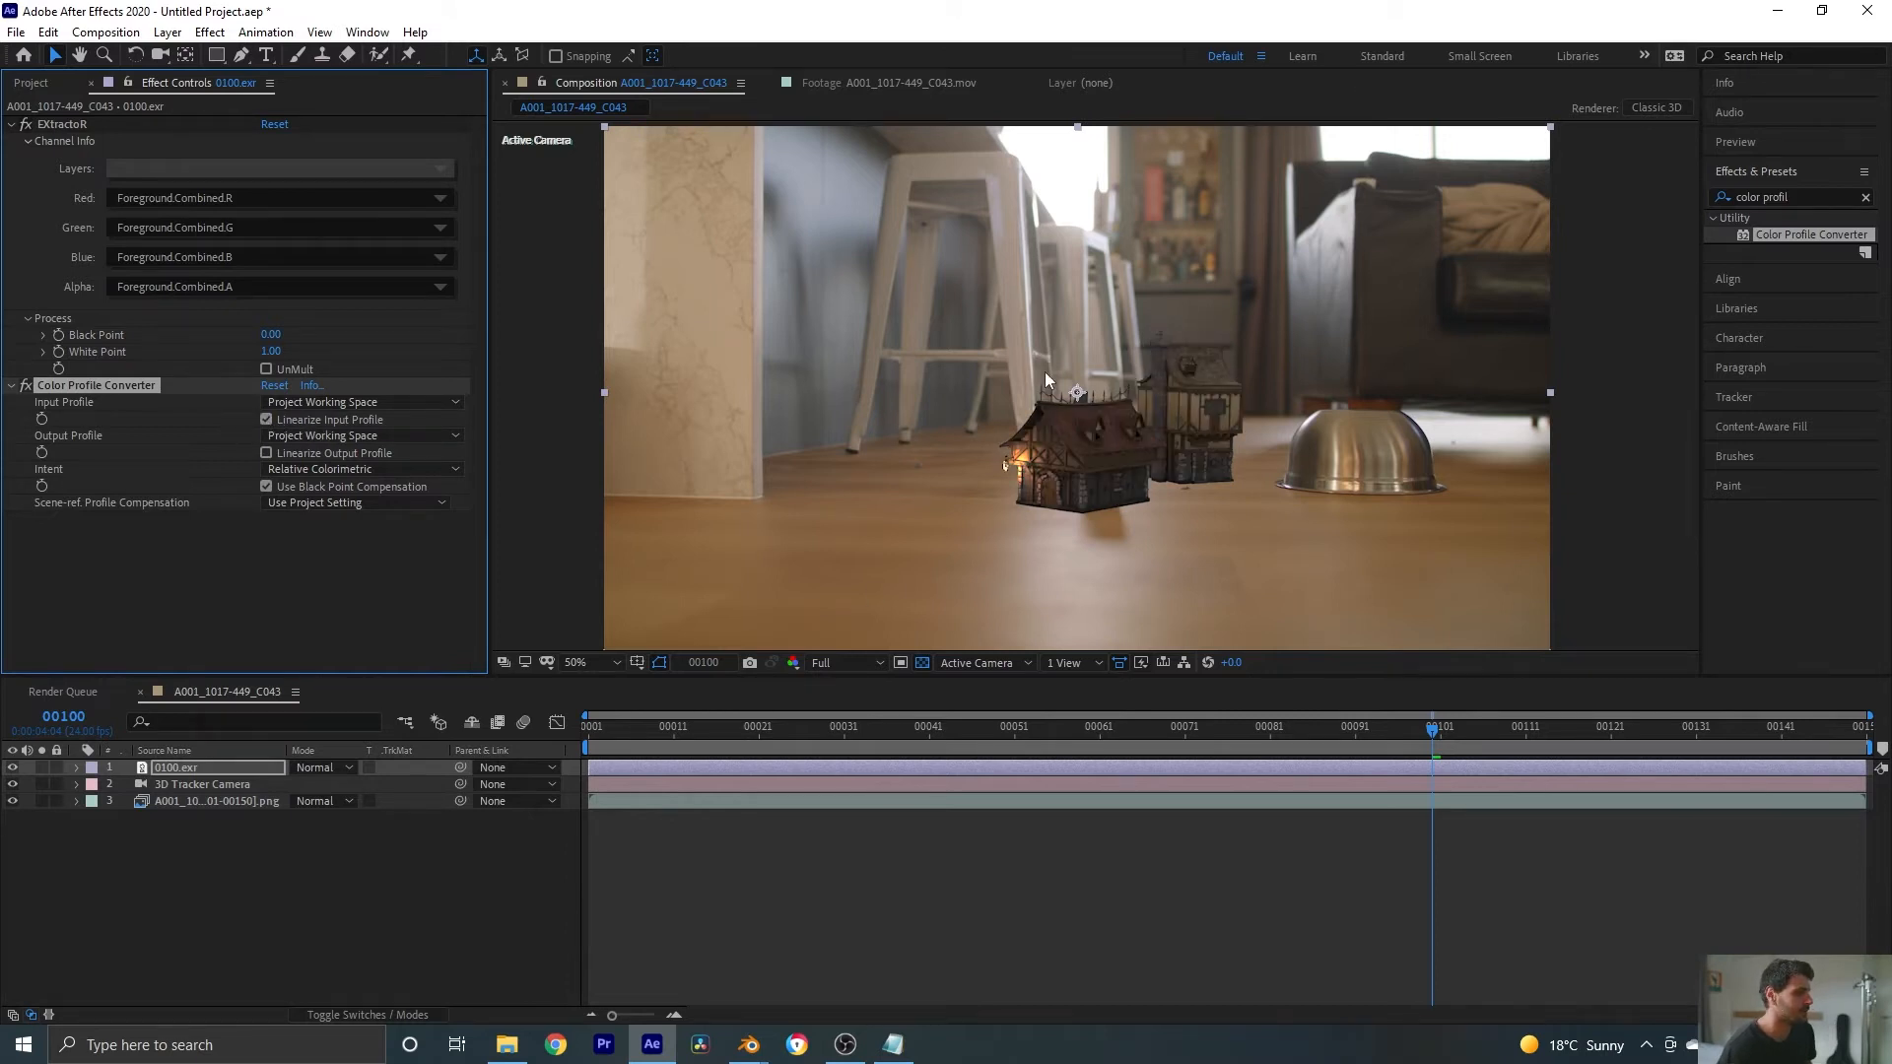
pyautogui.click(12, 125)
pyautogui.click(9, 141)
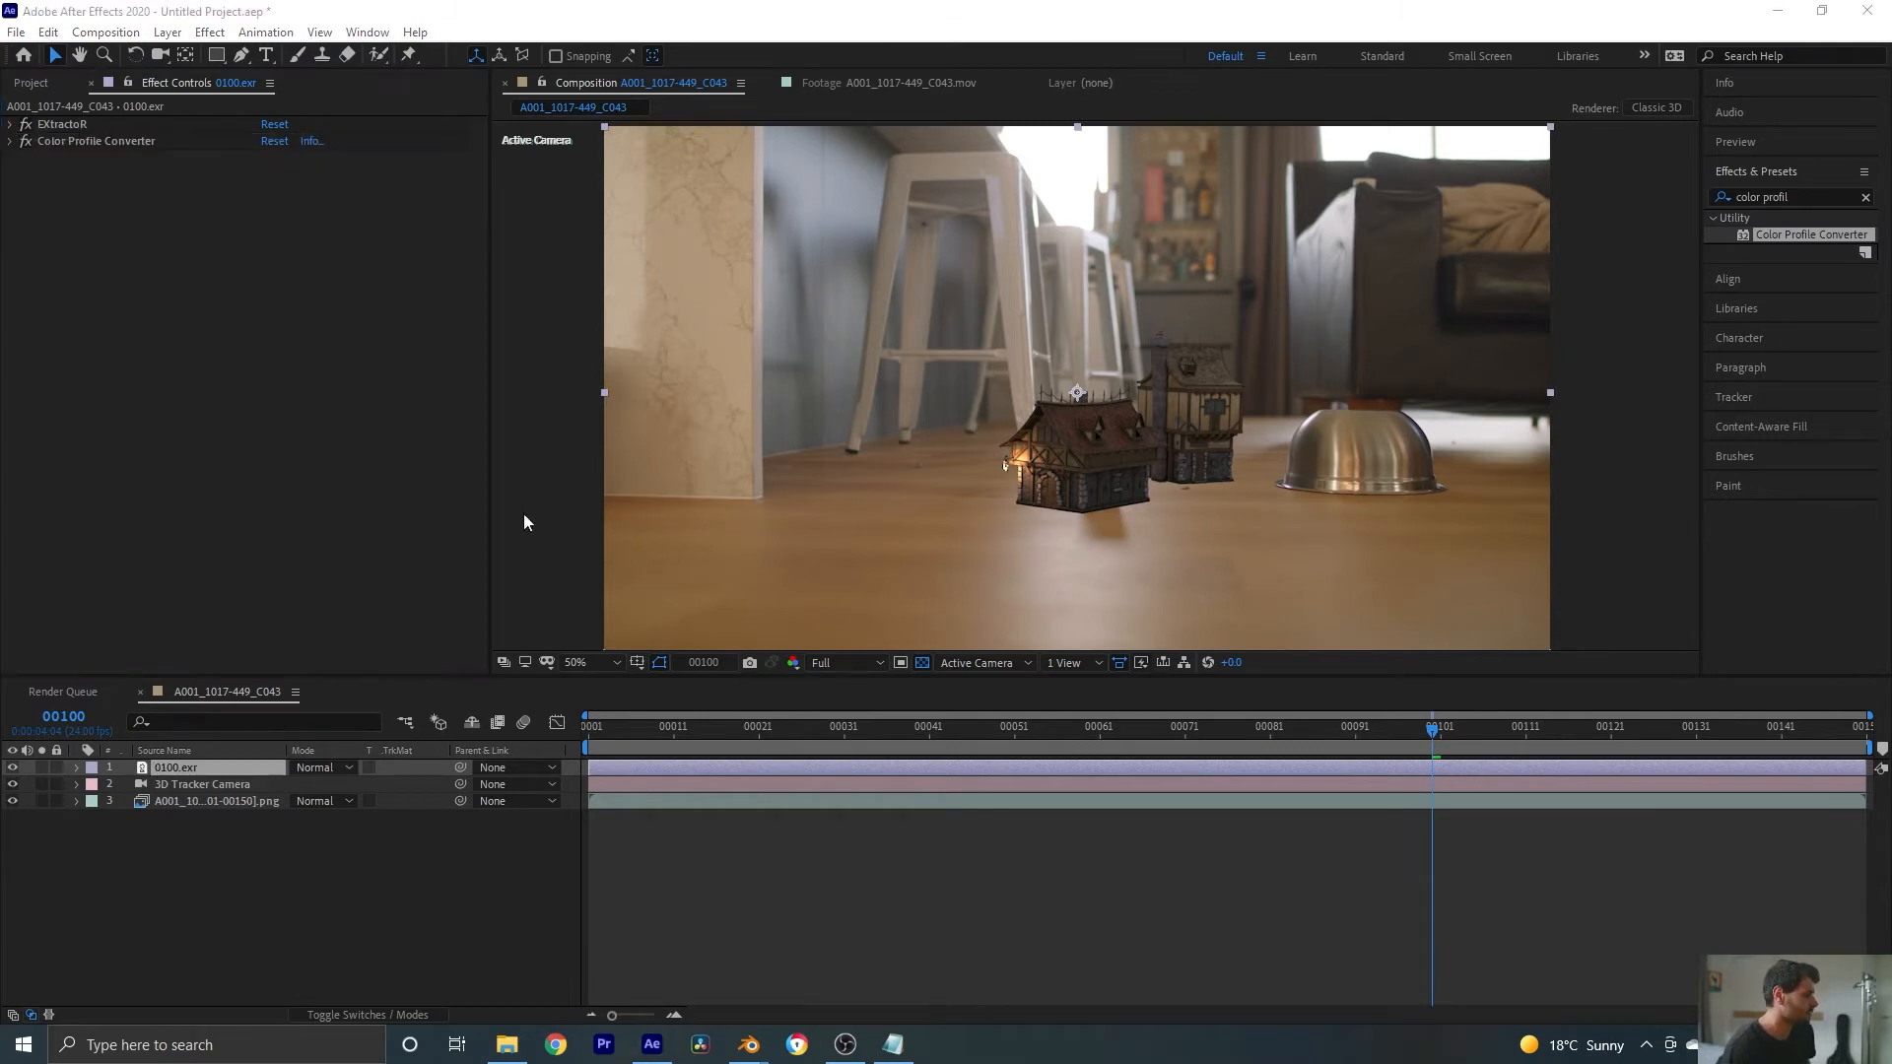
# - Duplicate the 0100.exr layer and rename the upper copy Foreground
pyautogui.click(169, 771)
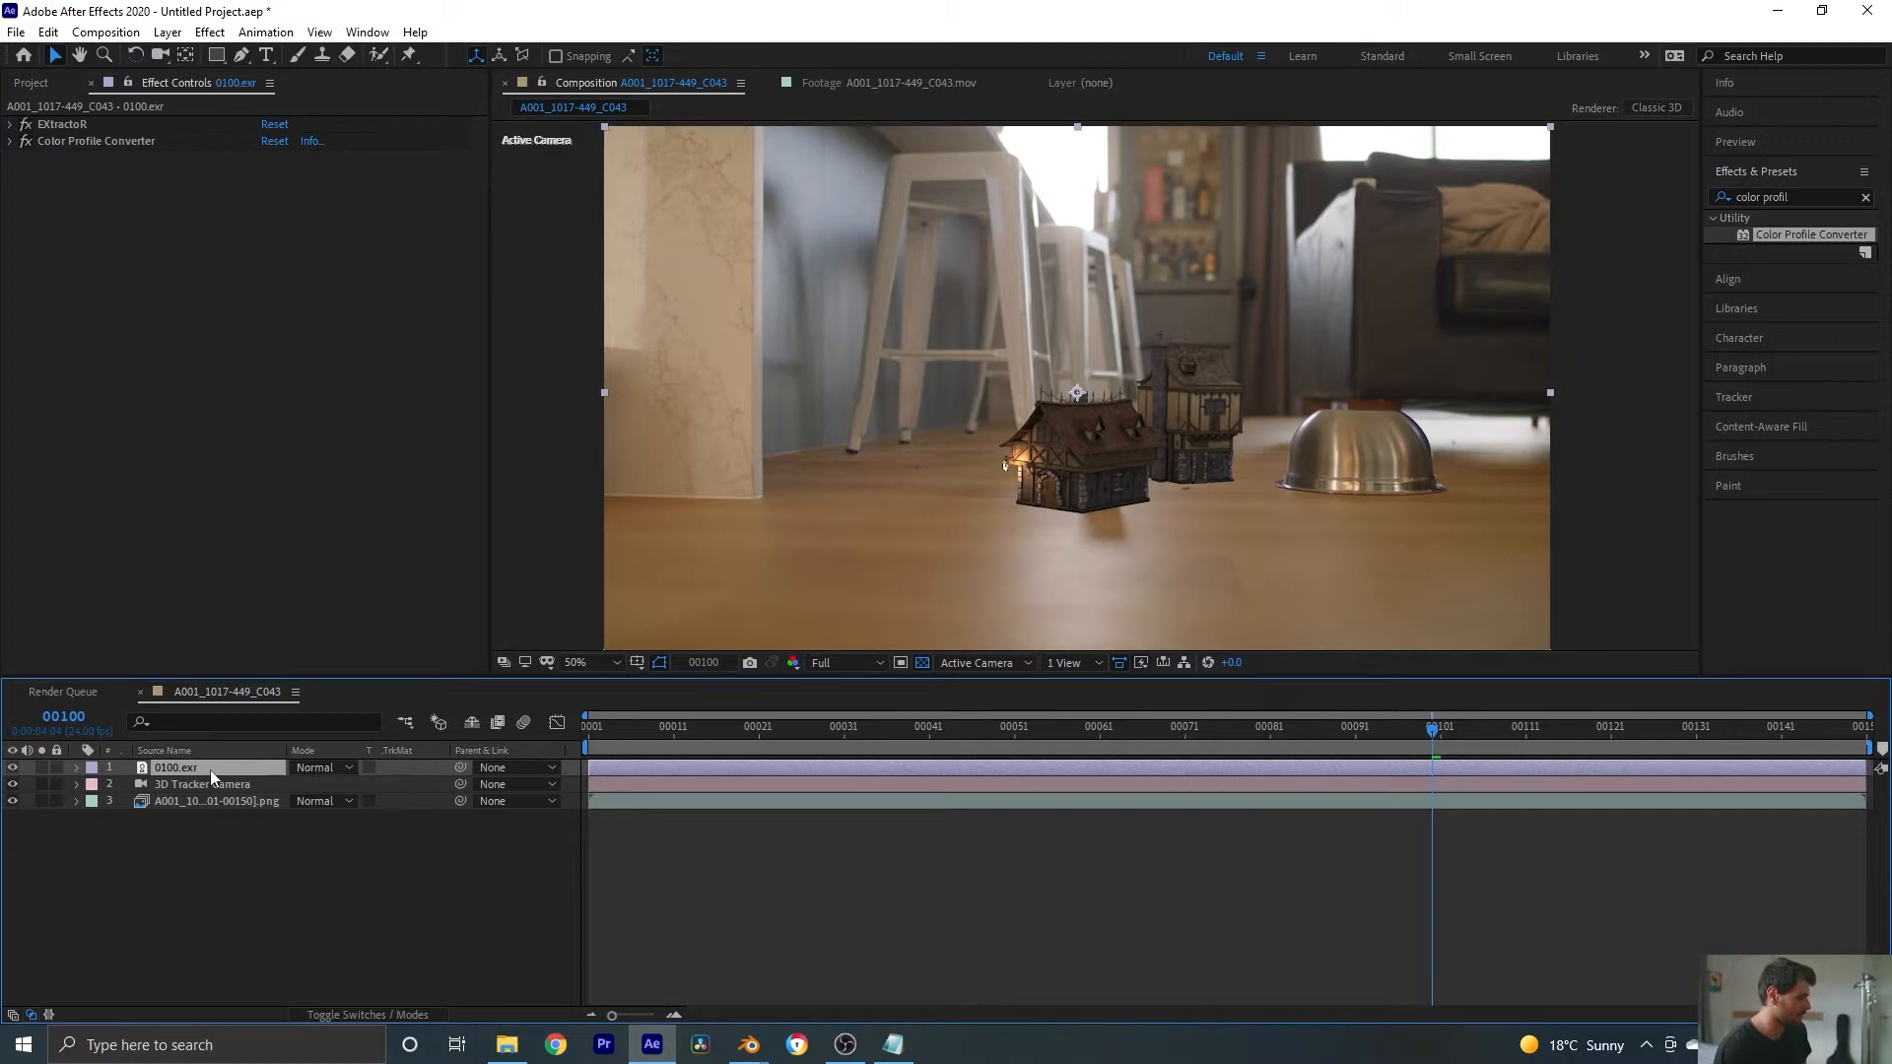
pyautogui.hotkey('ctrl', 'd')
pyautogui.press('Return')
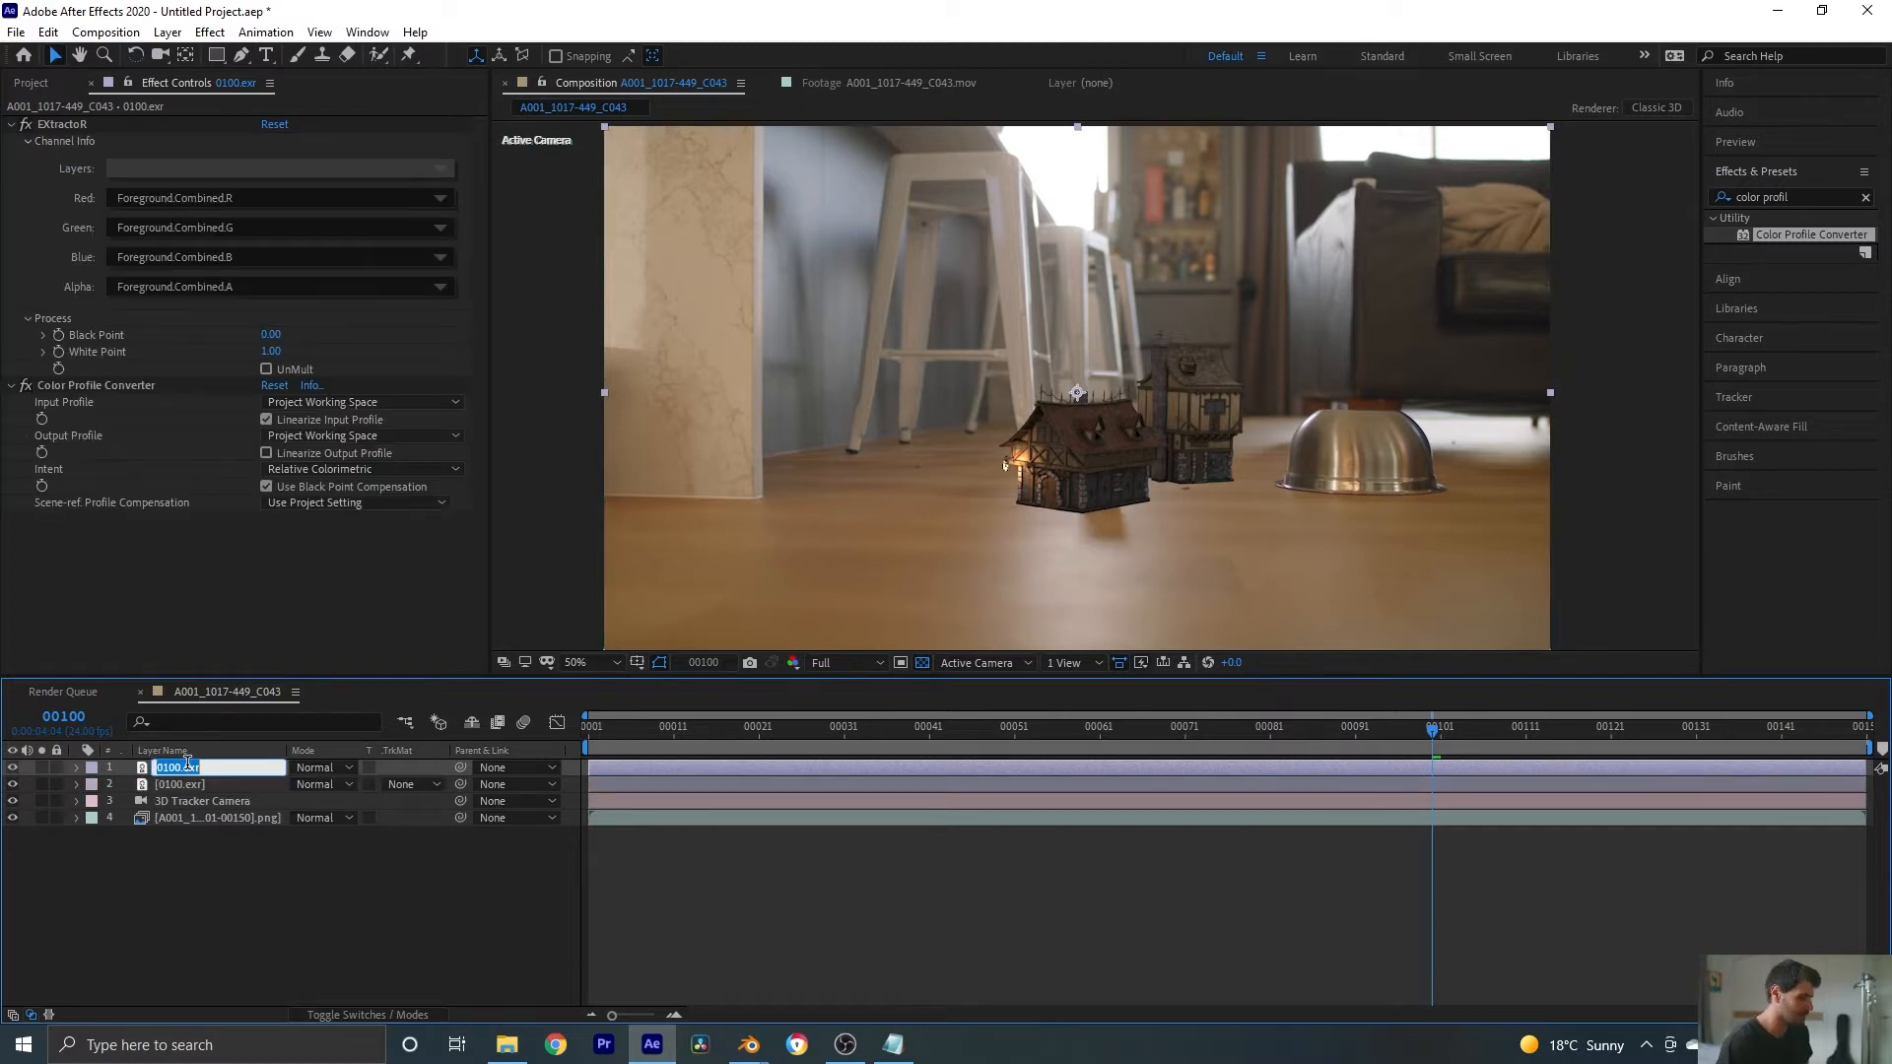
pyautogui.write('Foreground')
pyautogui.press('Return')
# - Rename the remaining 0100.exr layer as Shadow
pyautogui.click(182, 785)
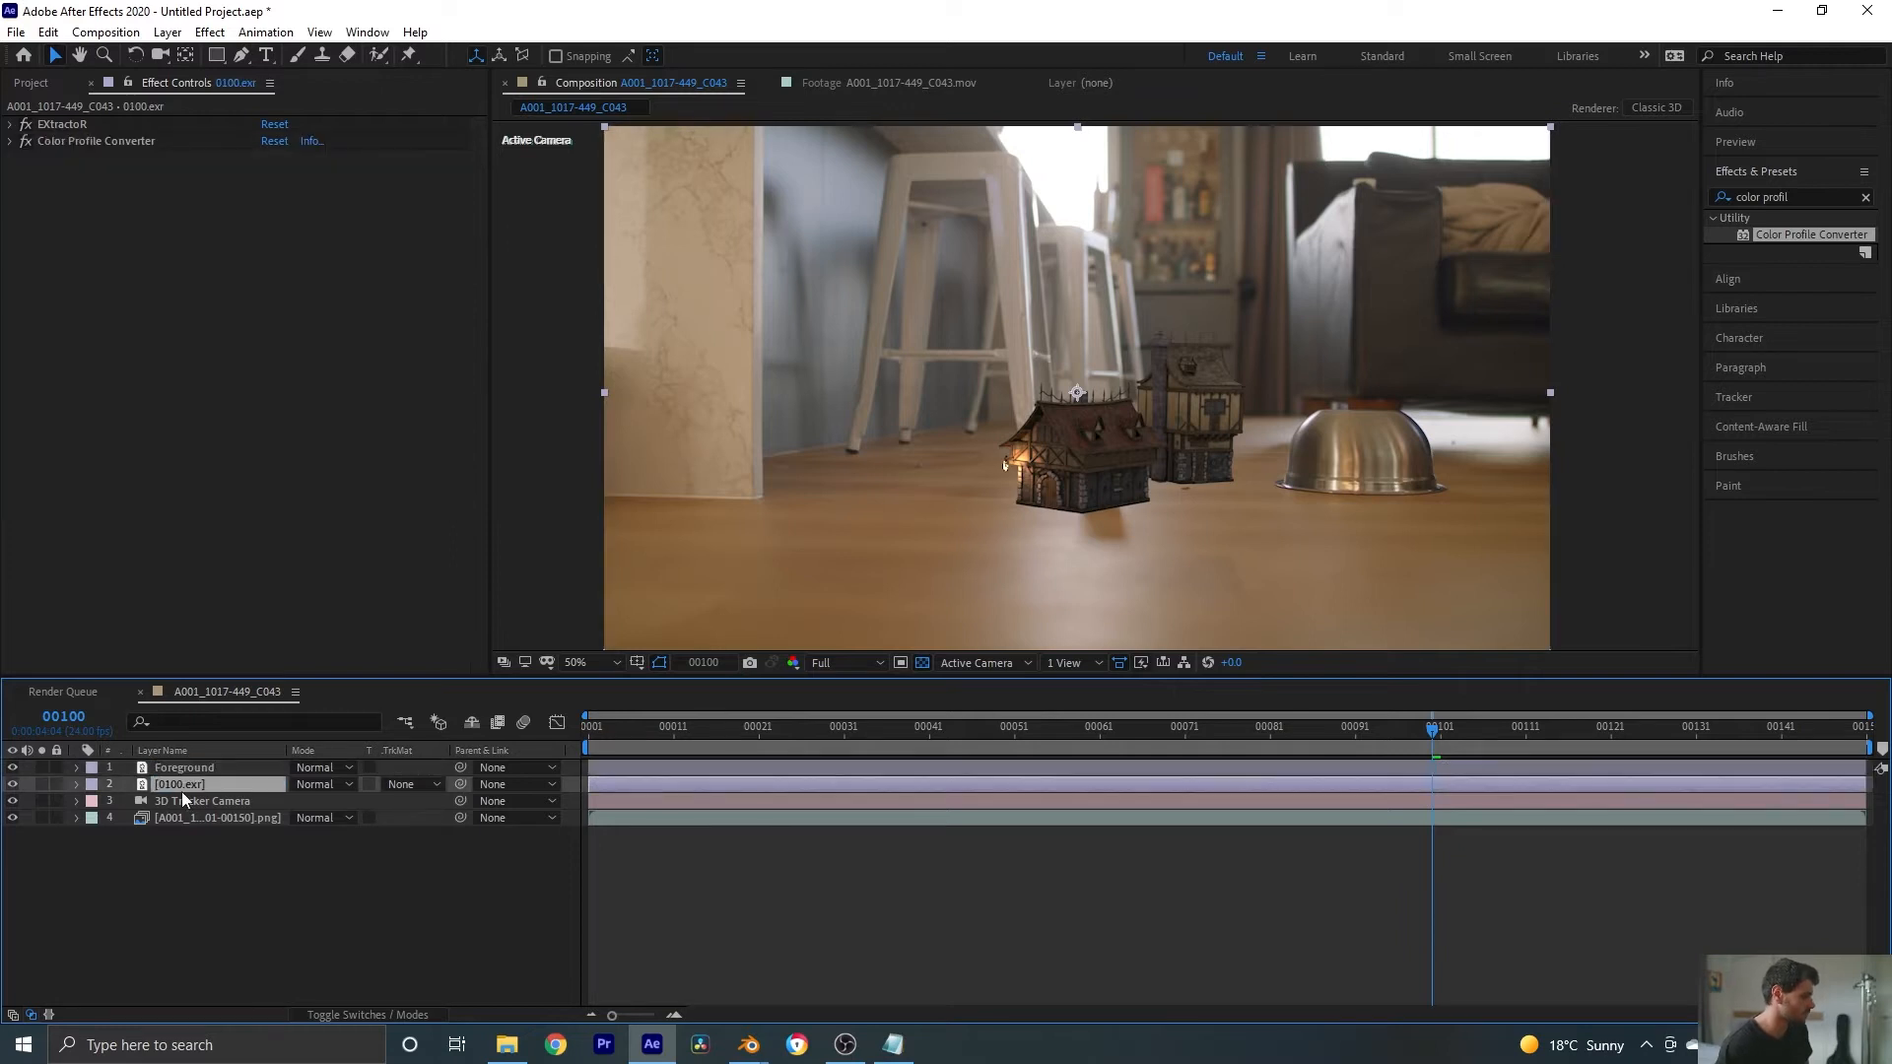
pyautogui.press('Return')
pyautogui.write('Shadow')
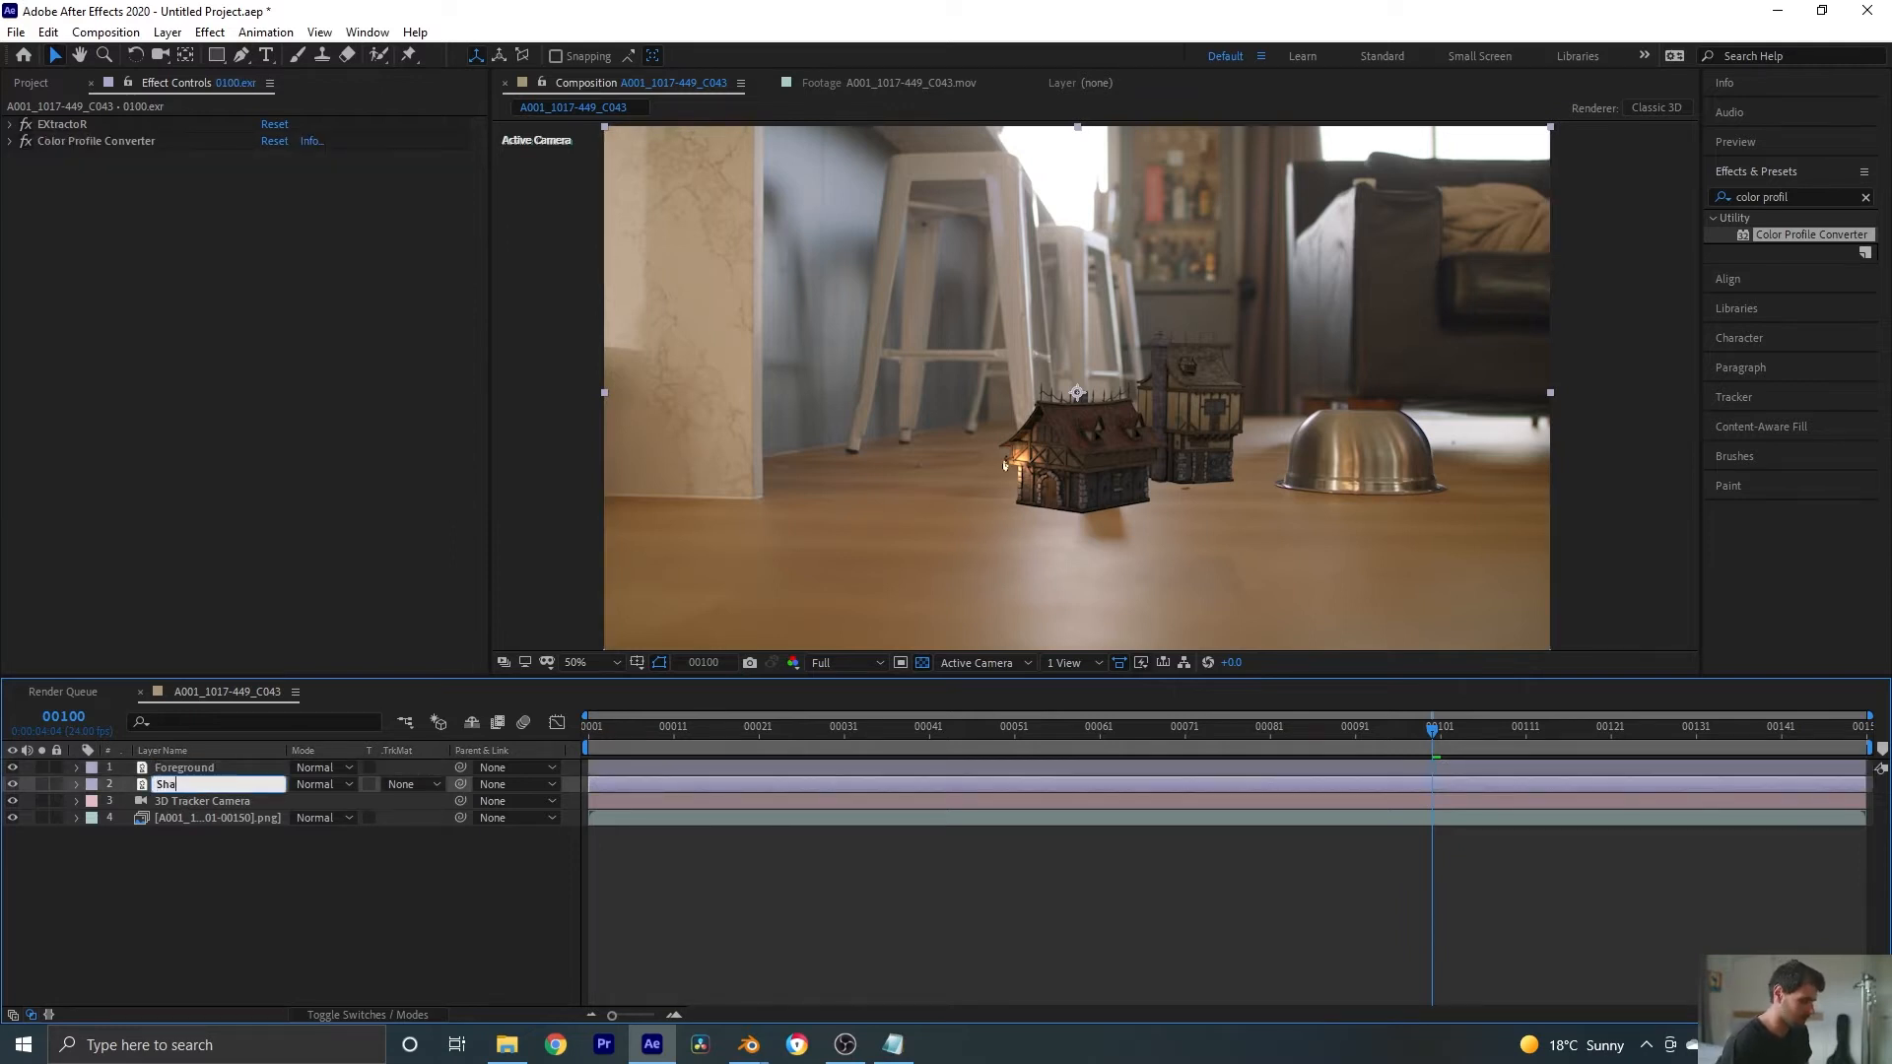
pyautogui.press('Return')
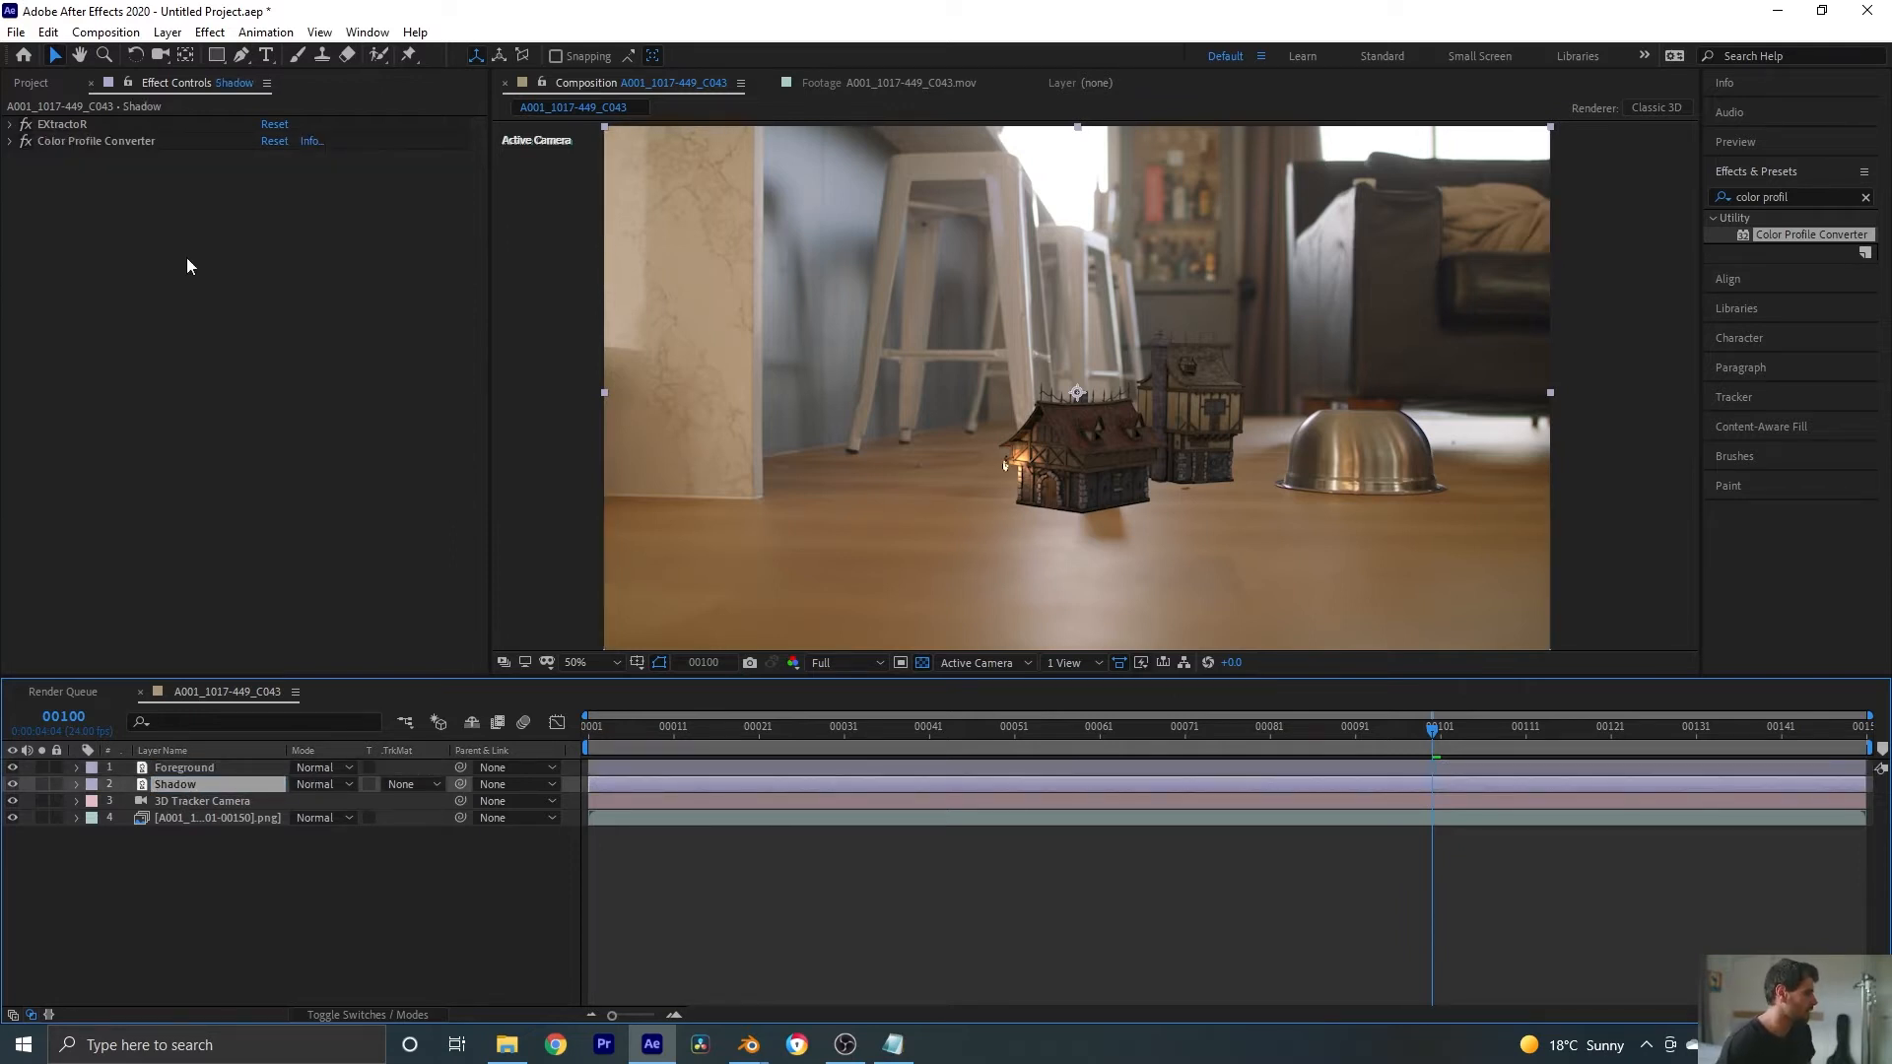
# - Set the Shadow layer's EXtractoR channels to Shadow.Combined and compare the composite with the layer hidden and shown
pyautogui.click(12, 124)
pyautogui.click(261, 170)
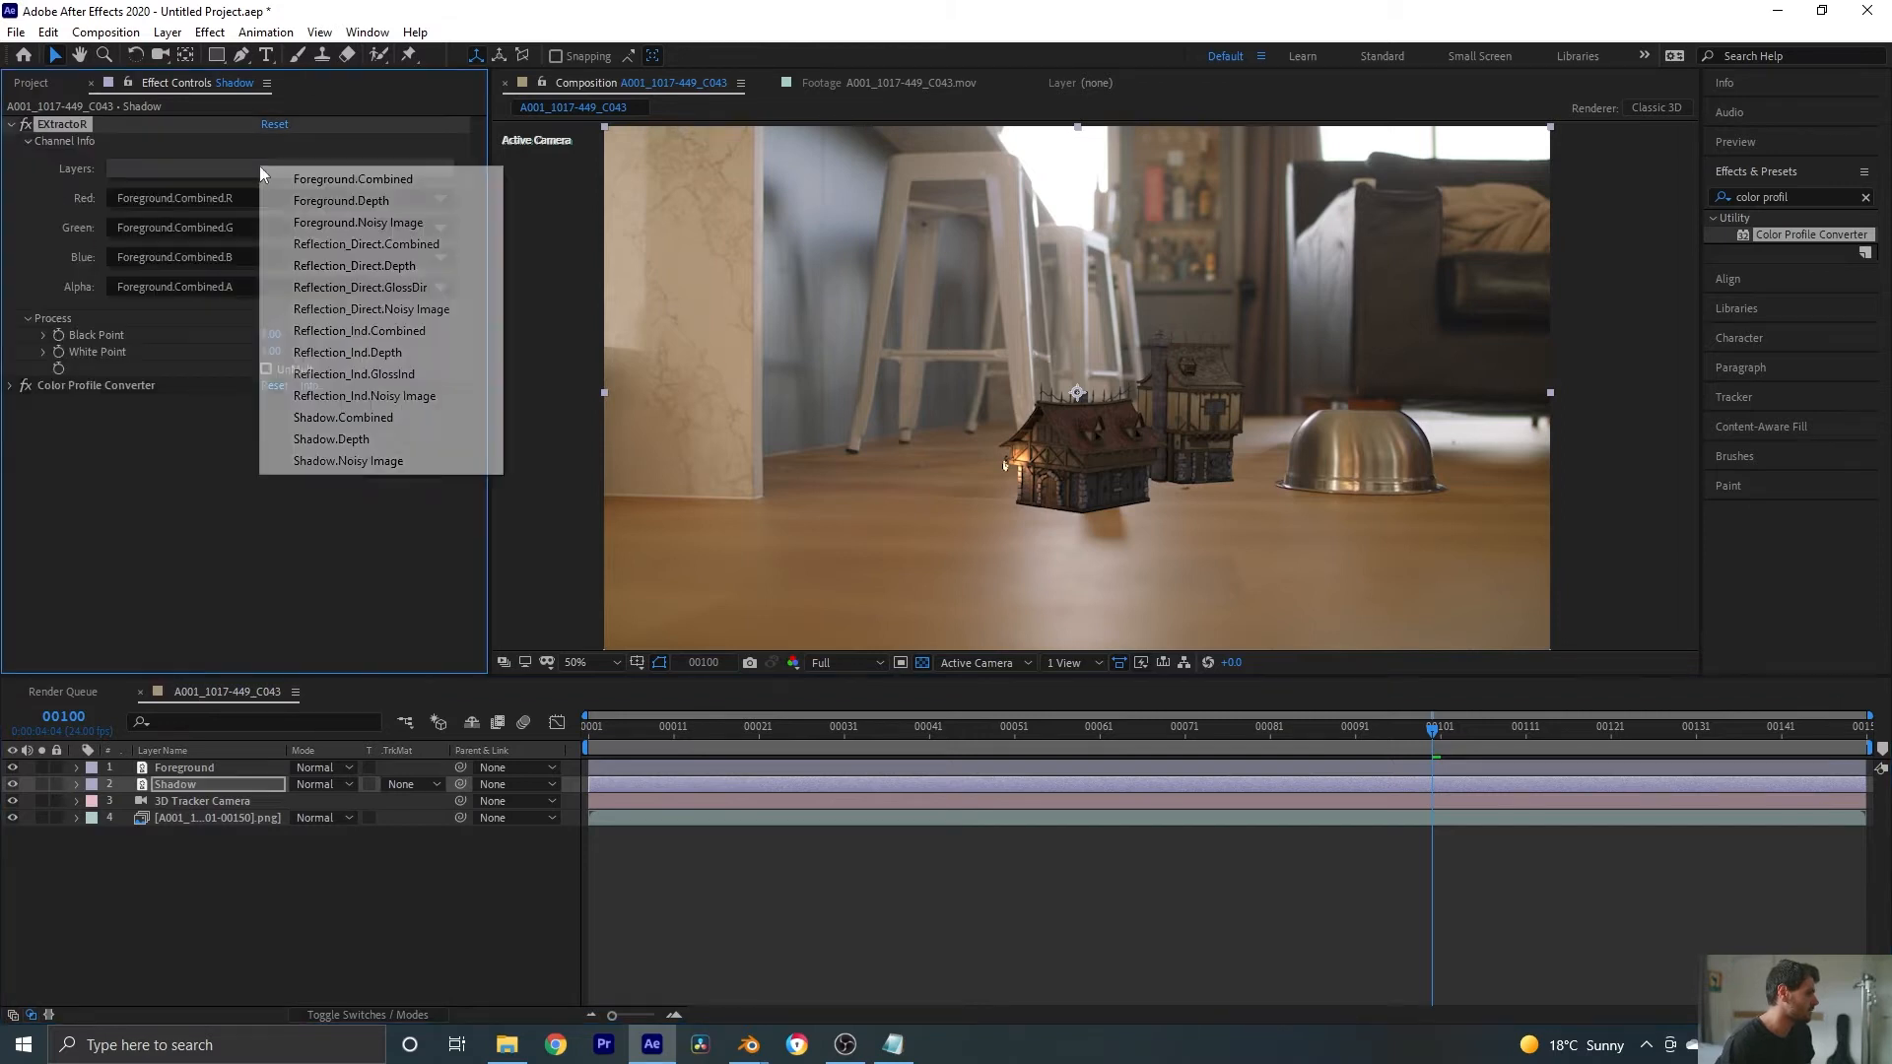
pyautogui.click(373, 422)
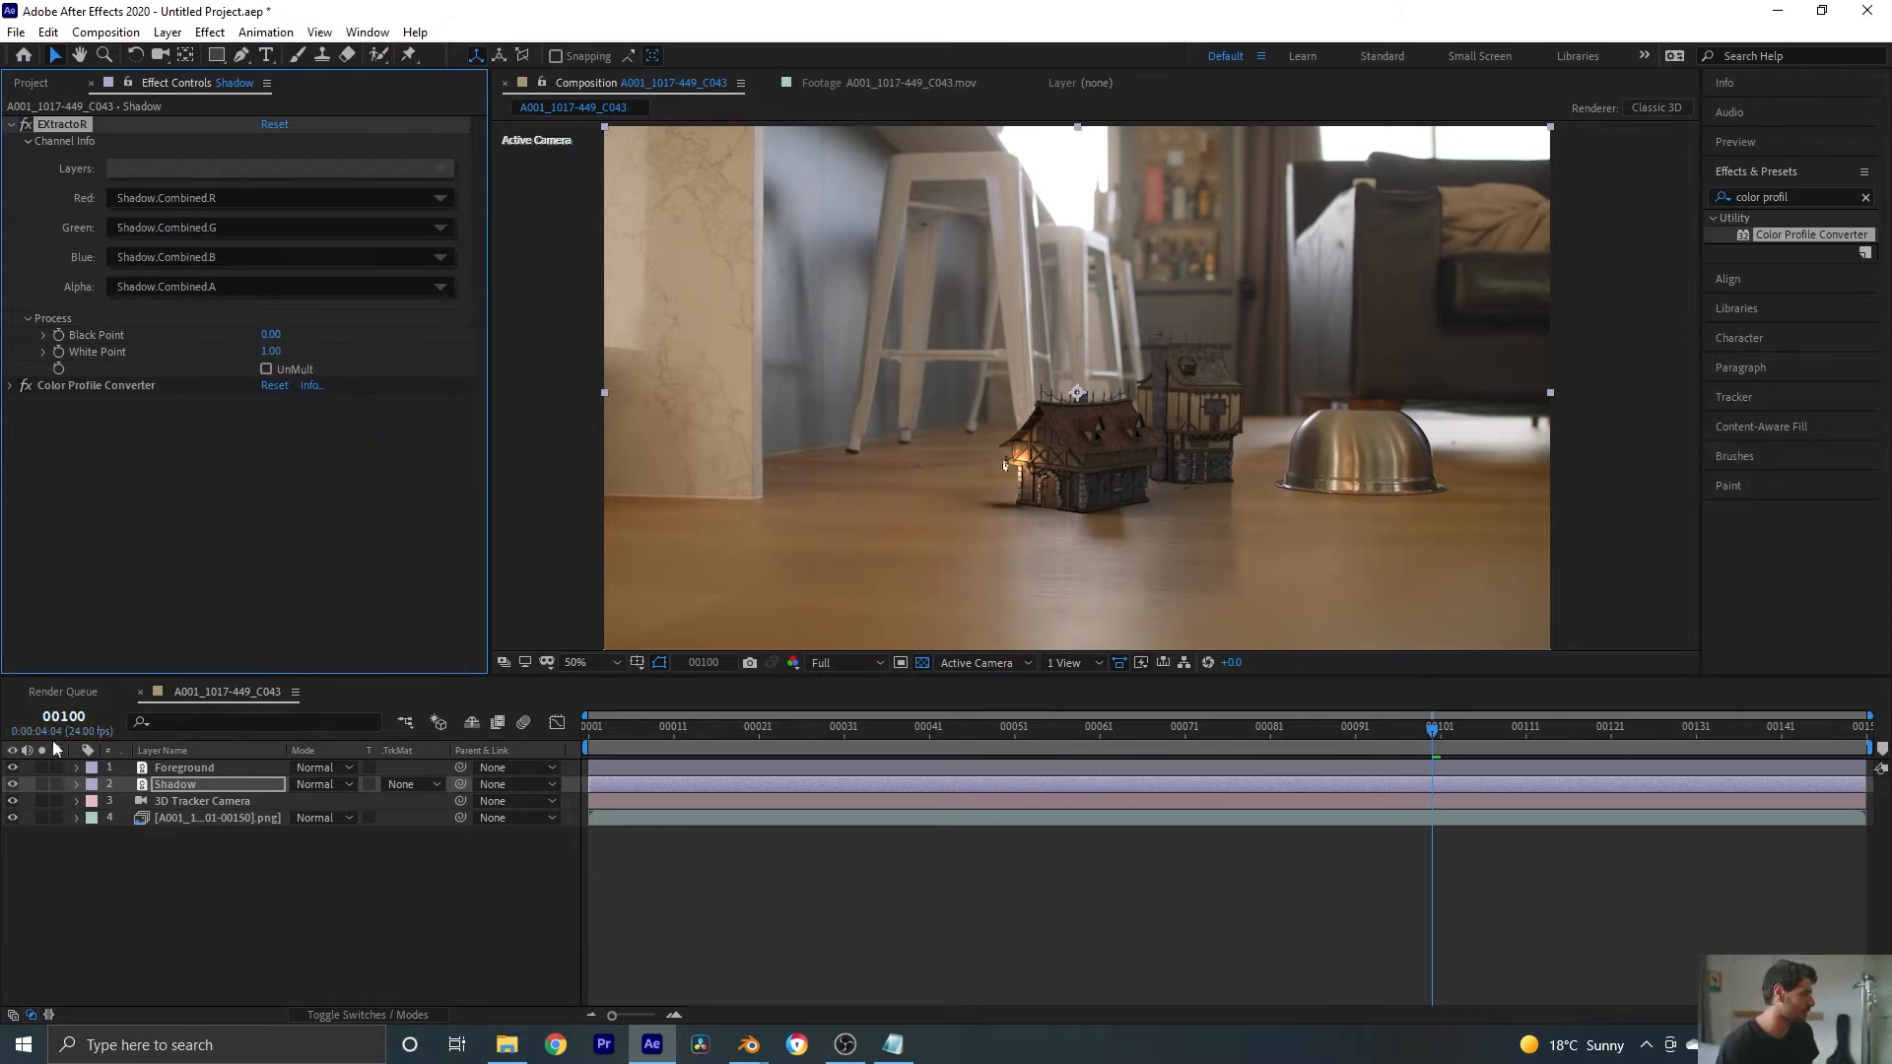
pyautogui.click(13, 785)
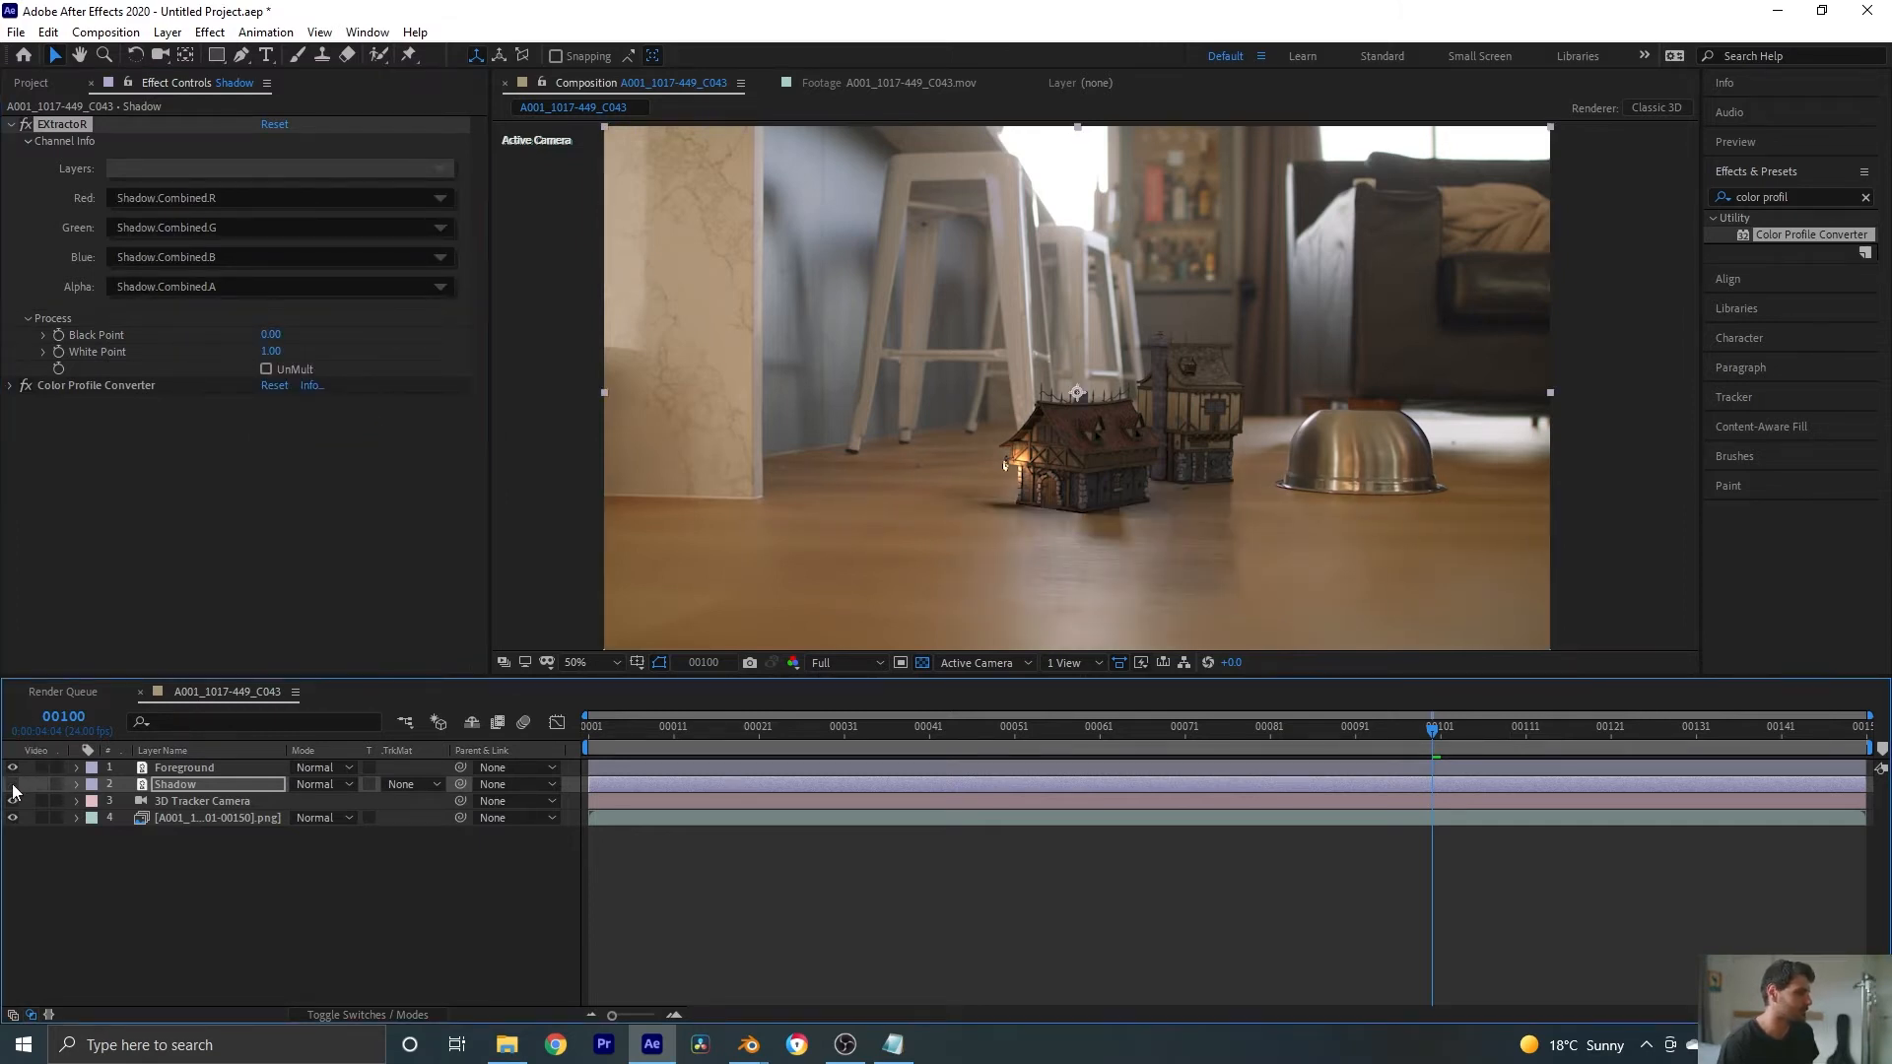
pyautogui.click(13, 784)
# - Duplicate the Shadow layer and set the copy's EXtractoR channels to Reflection_Direct.GlossDir
pyautogui.click(175, 773)
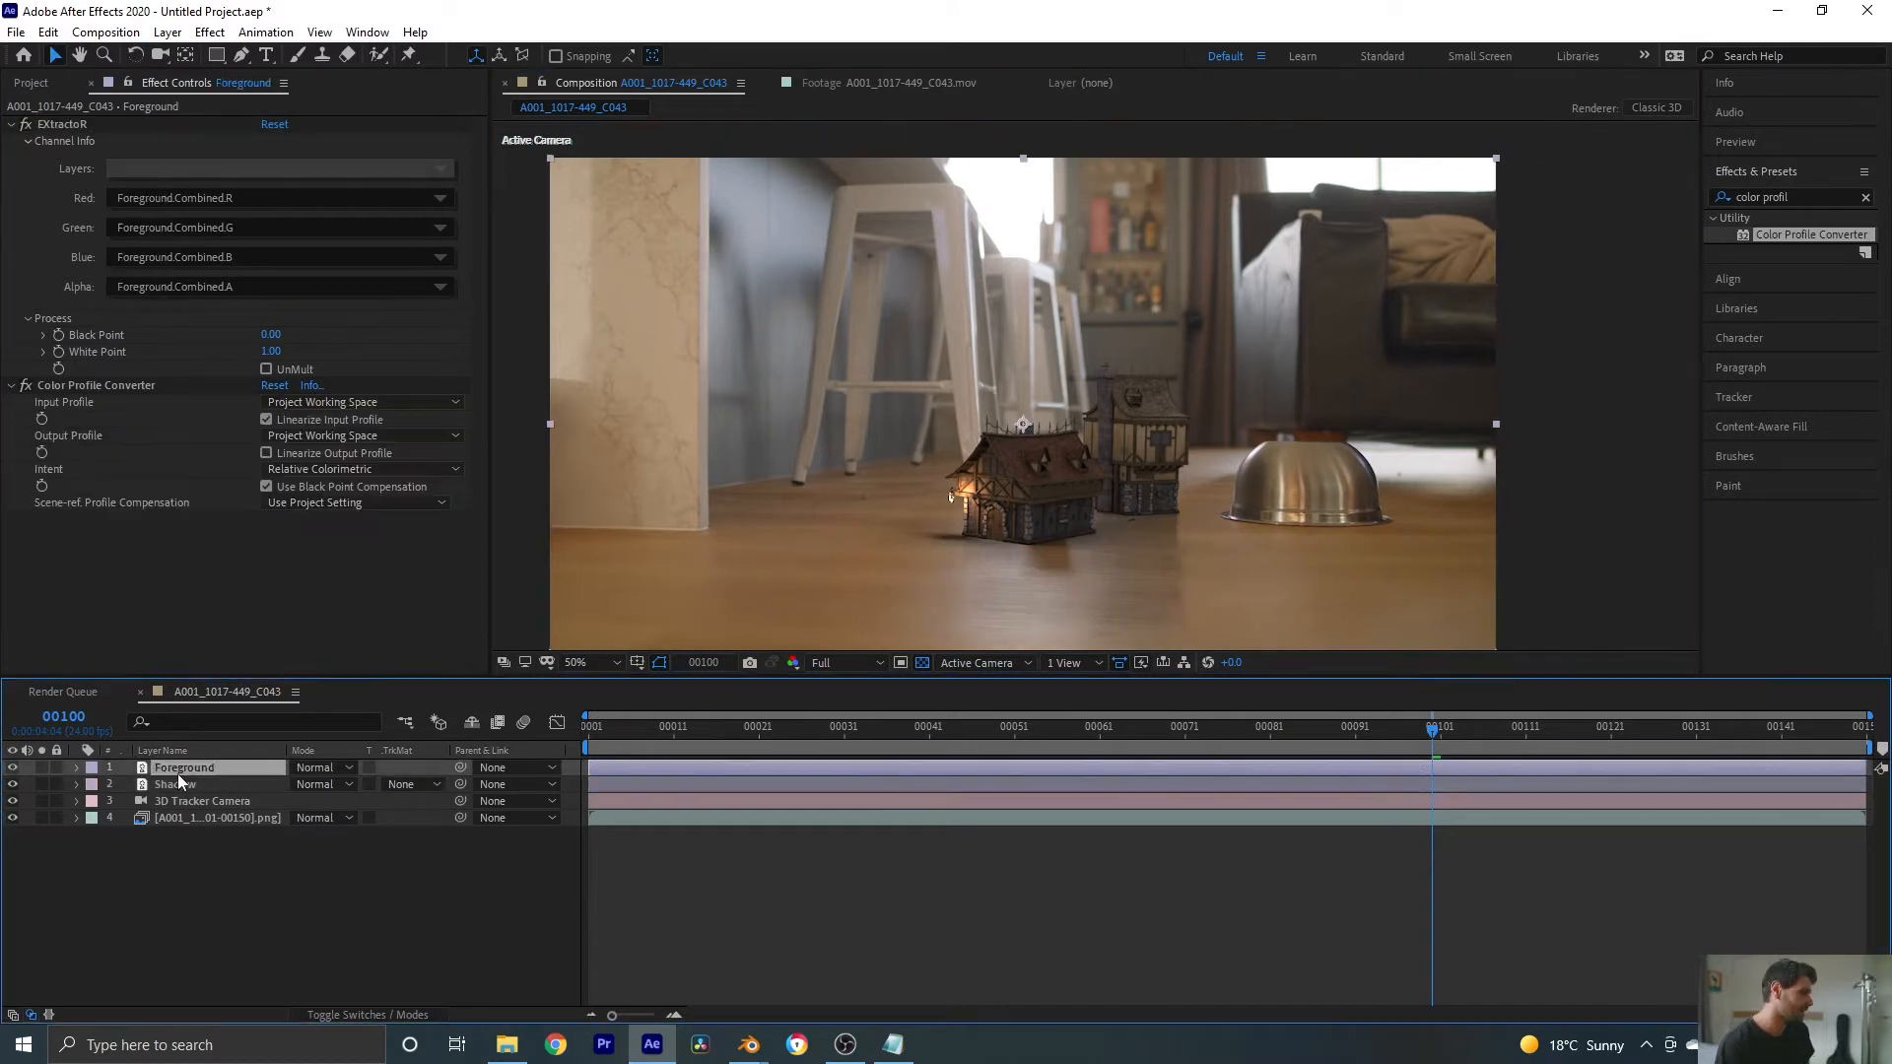
pyautogui.hotkey('ctrl', 'd')
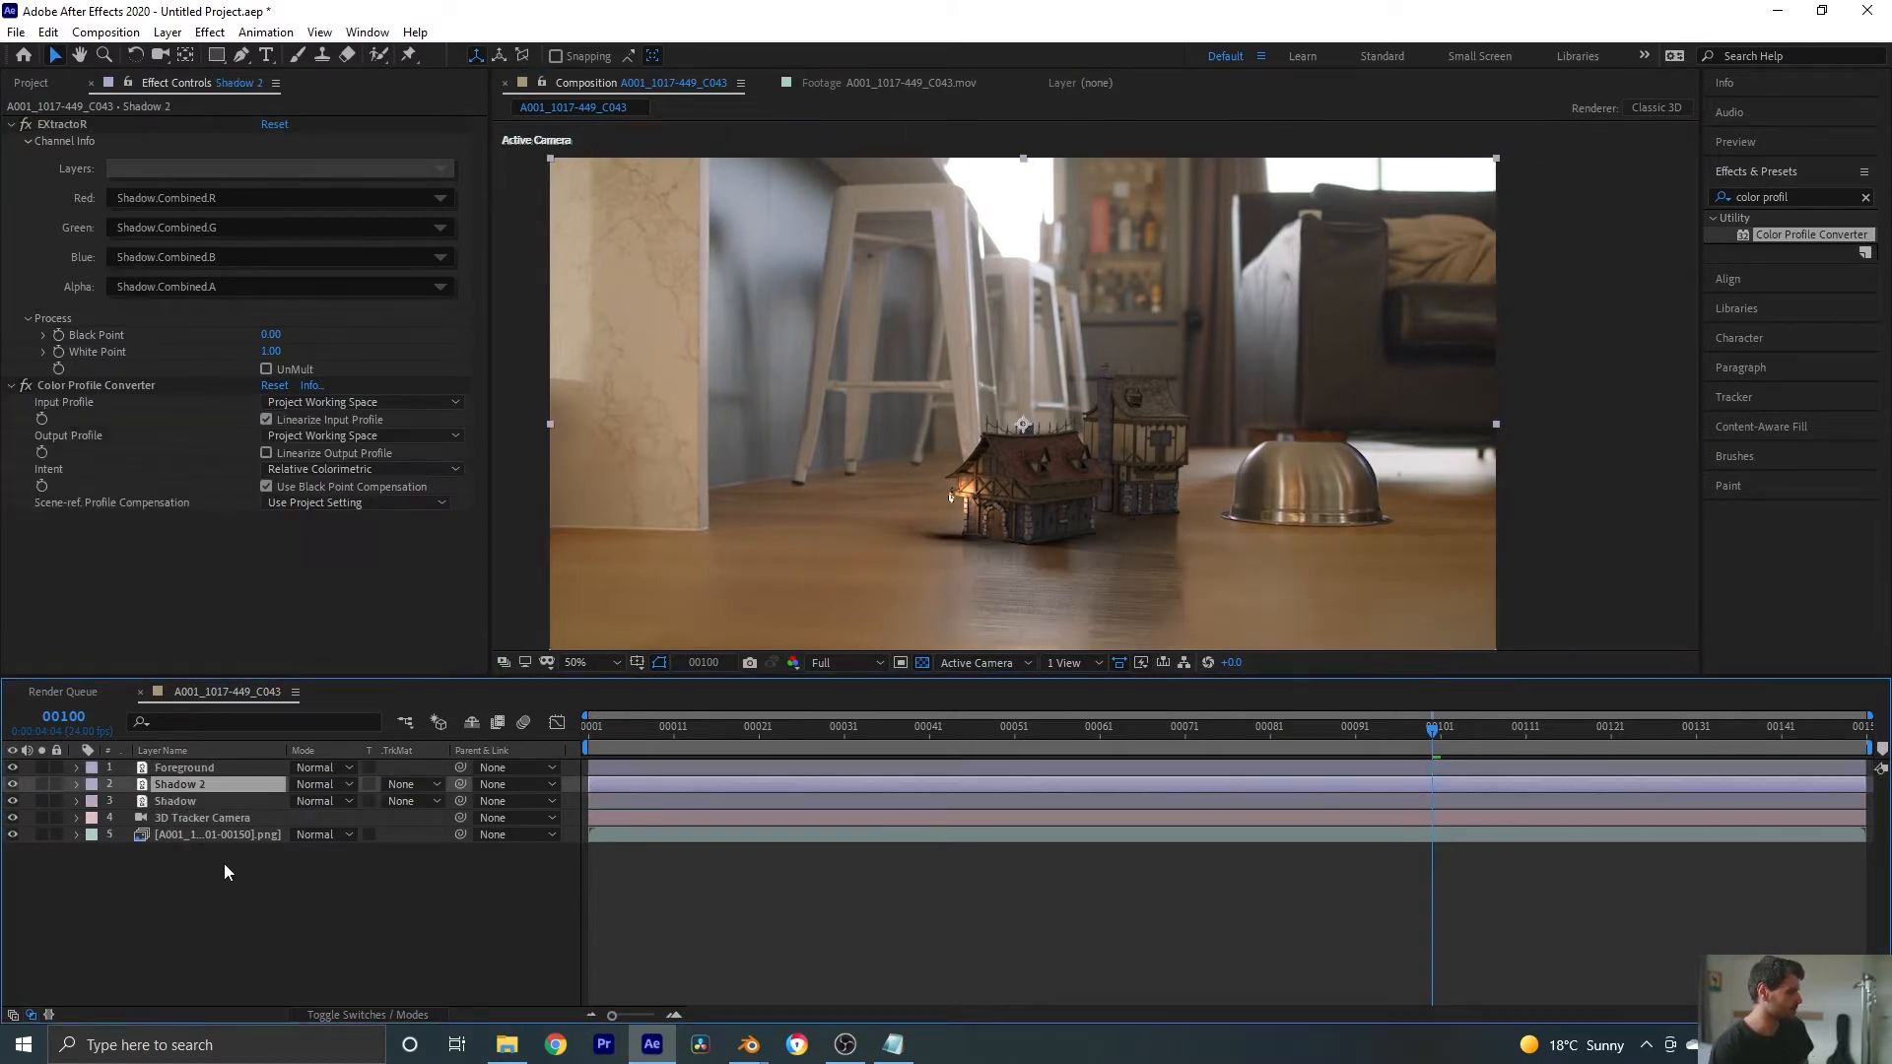
pyautogui.click(246, 168)
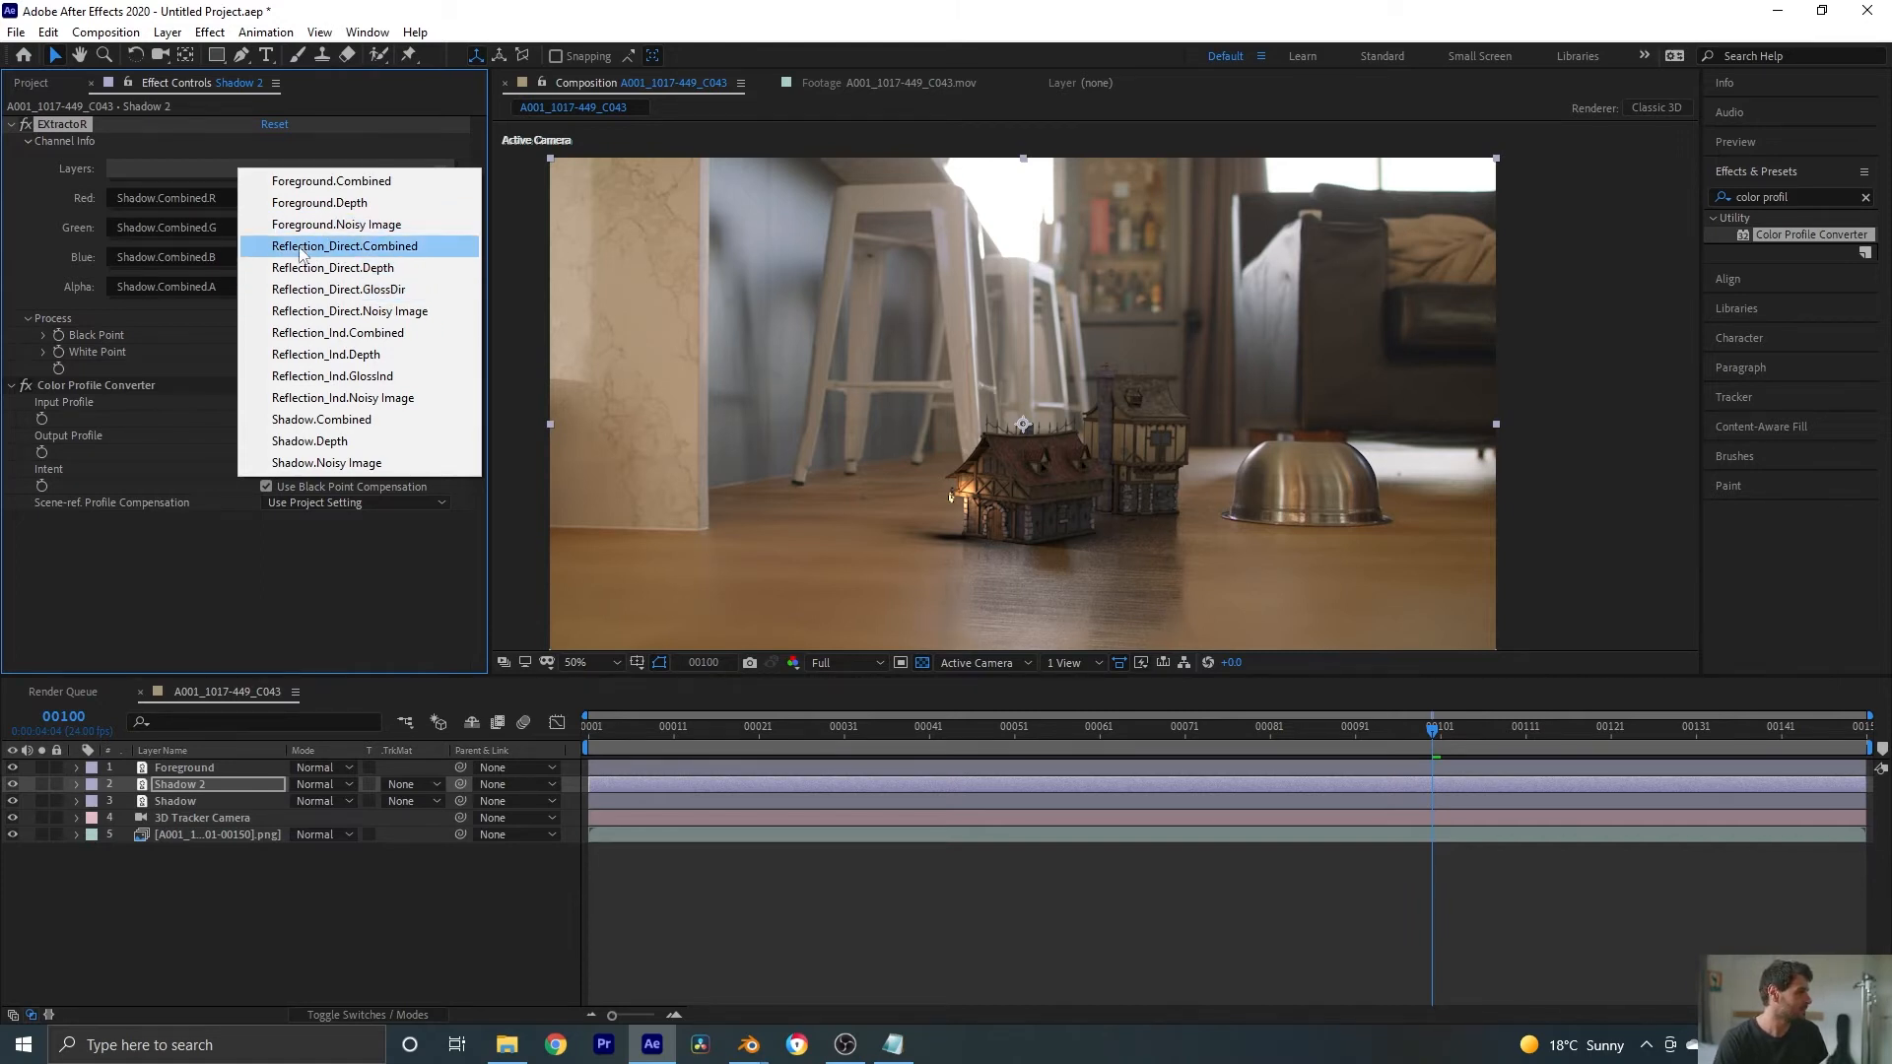
pyautogui.click(392, 292)
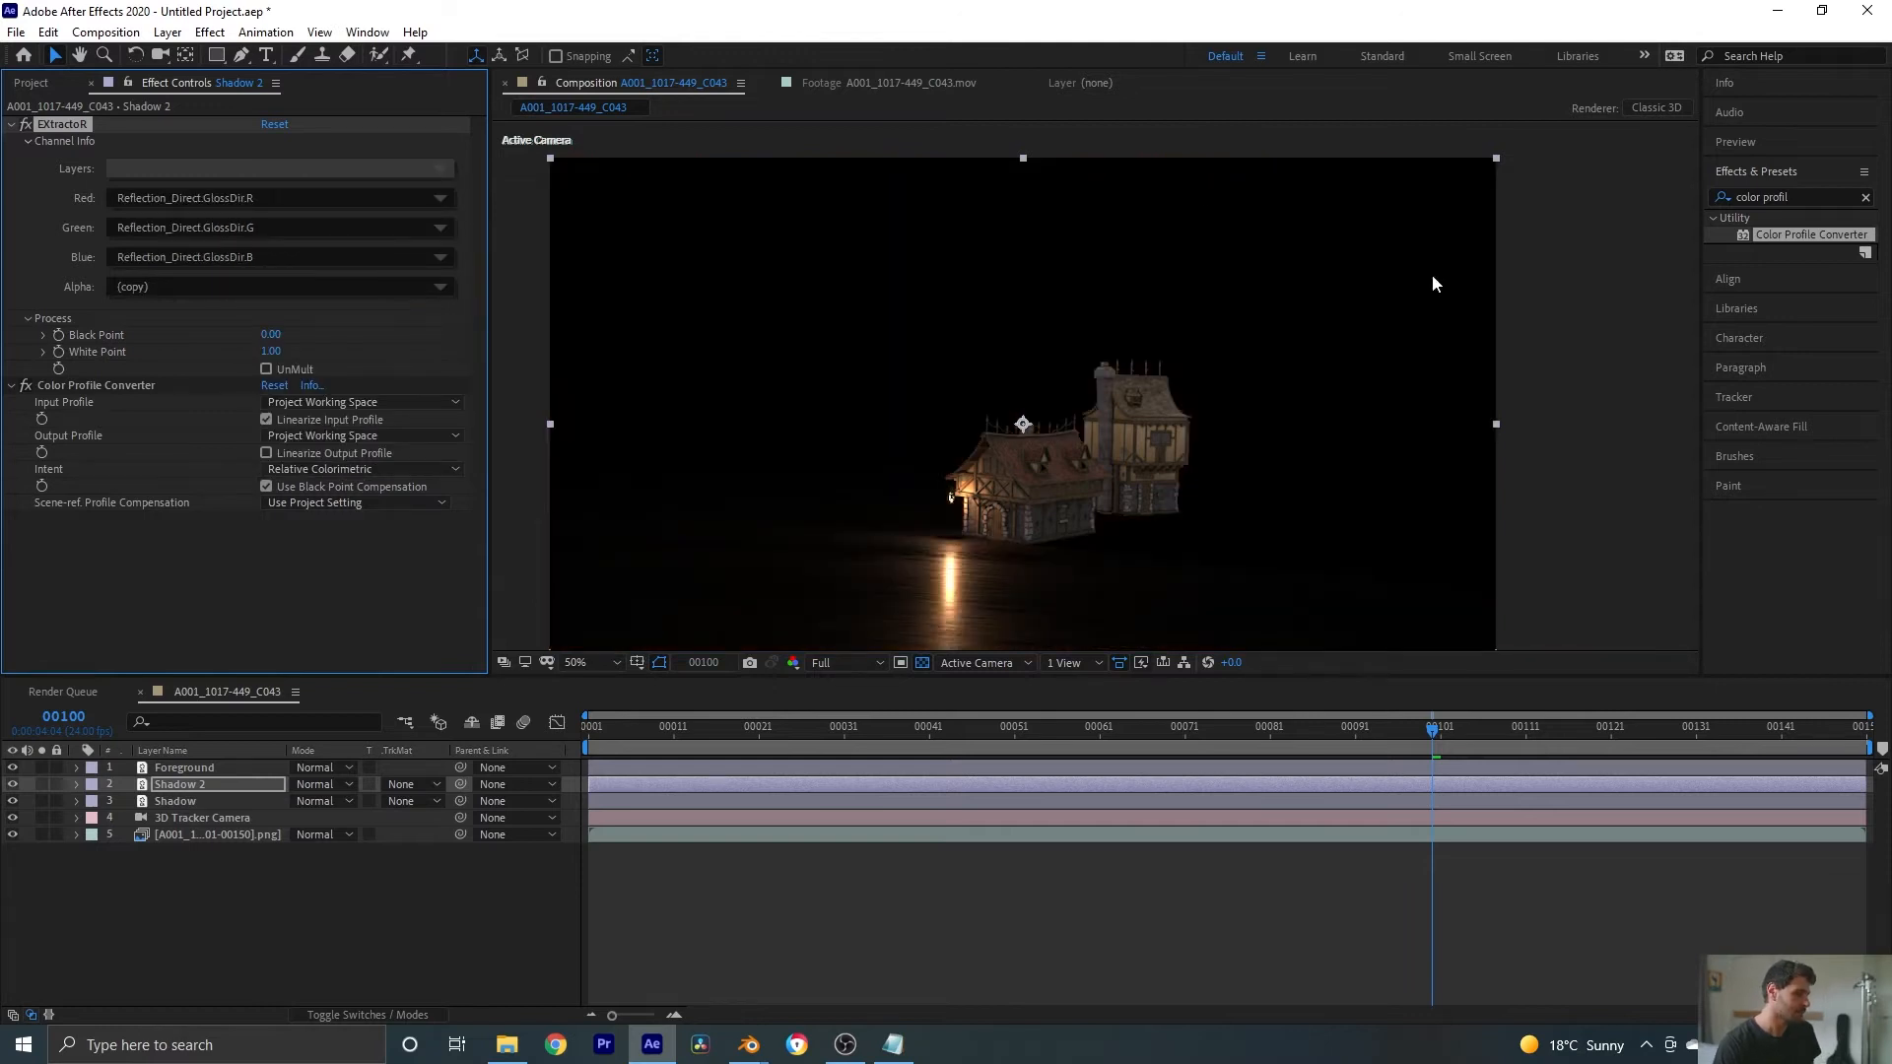
pyautogui.scroll(-2, 818, 390)
pyautogui.scroll(2, 1007, 440)
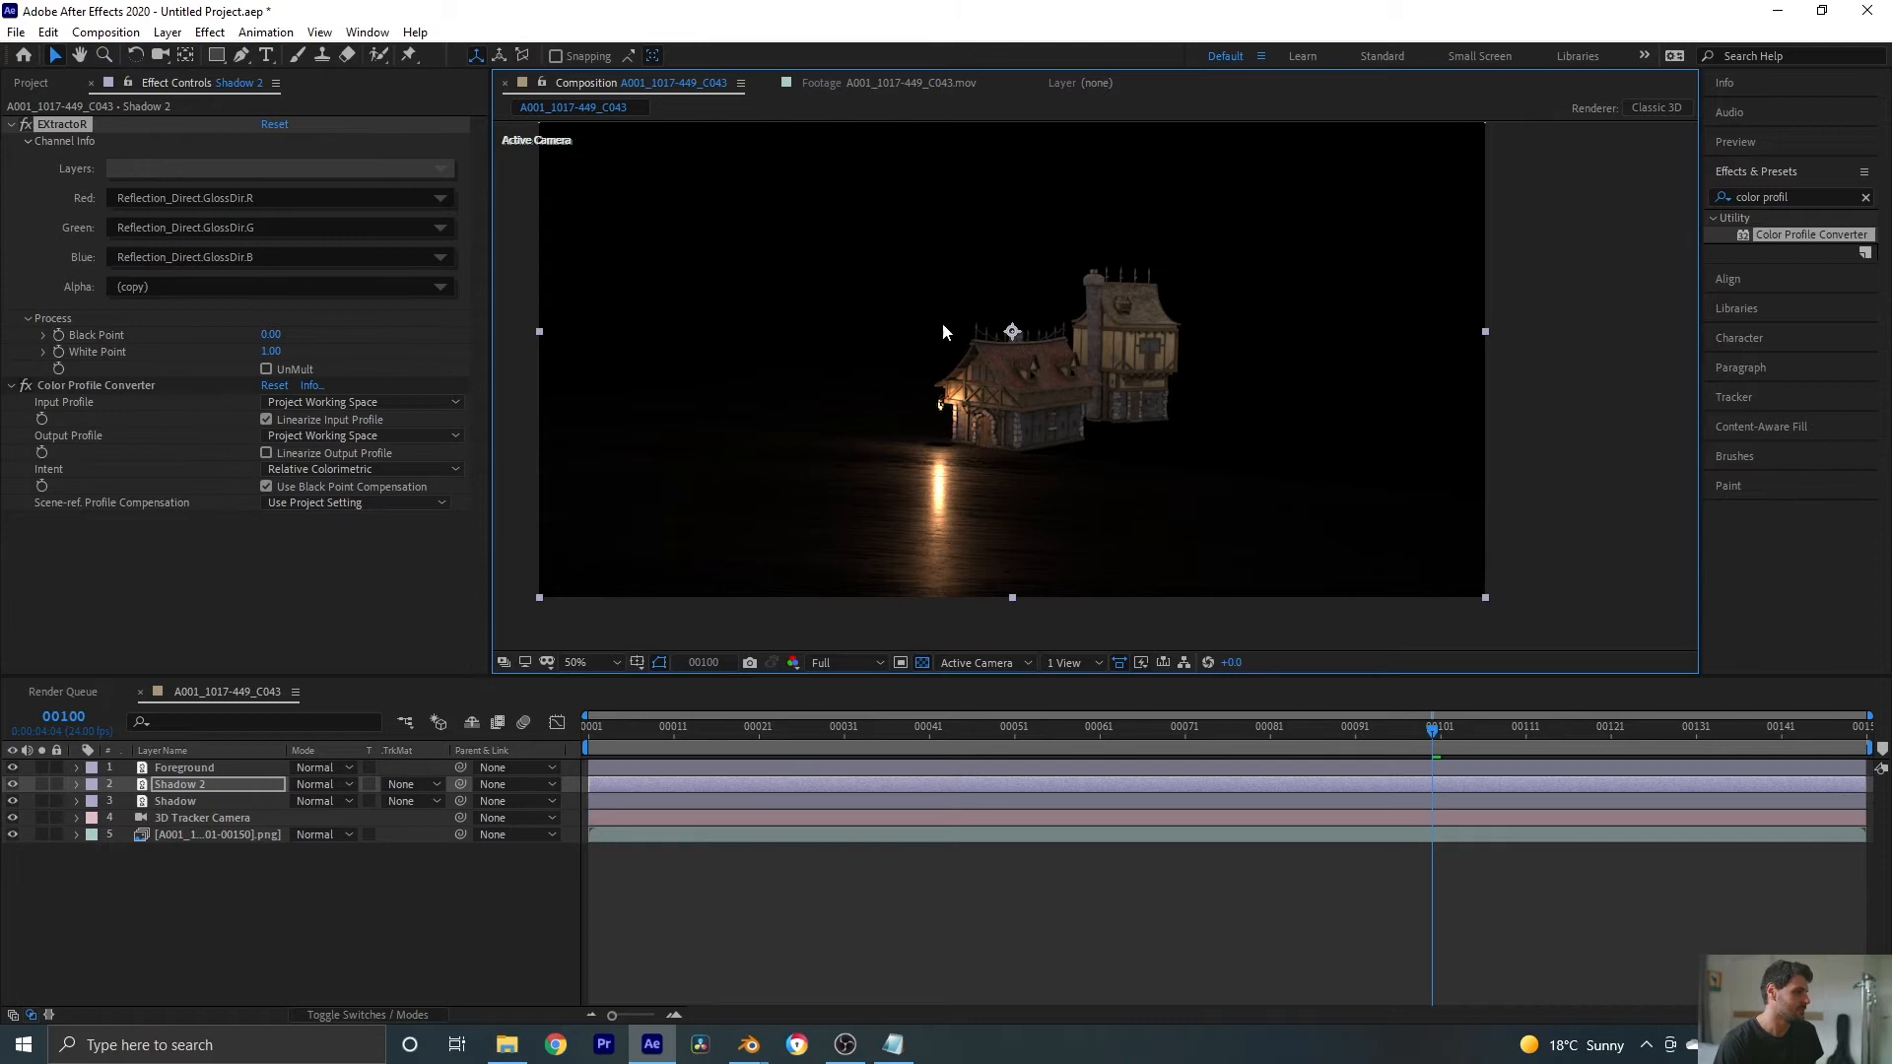
pyautogui.scroll(-2, 1033, 275)
pyautogui.scroll(4, 1120, 311)
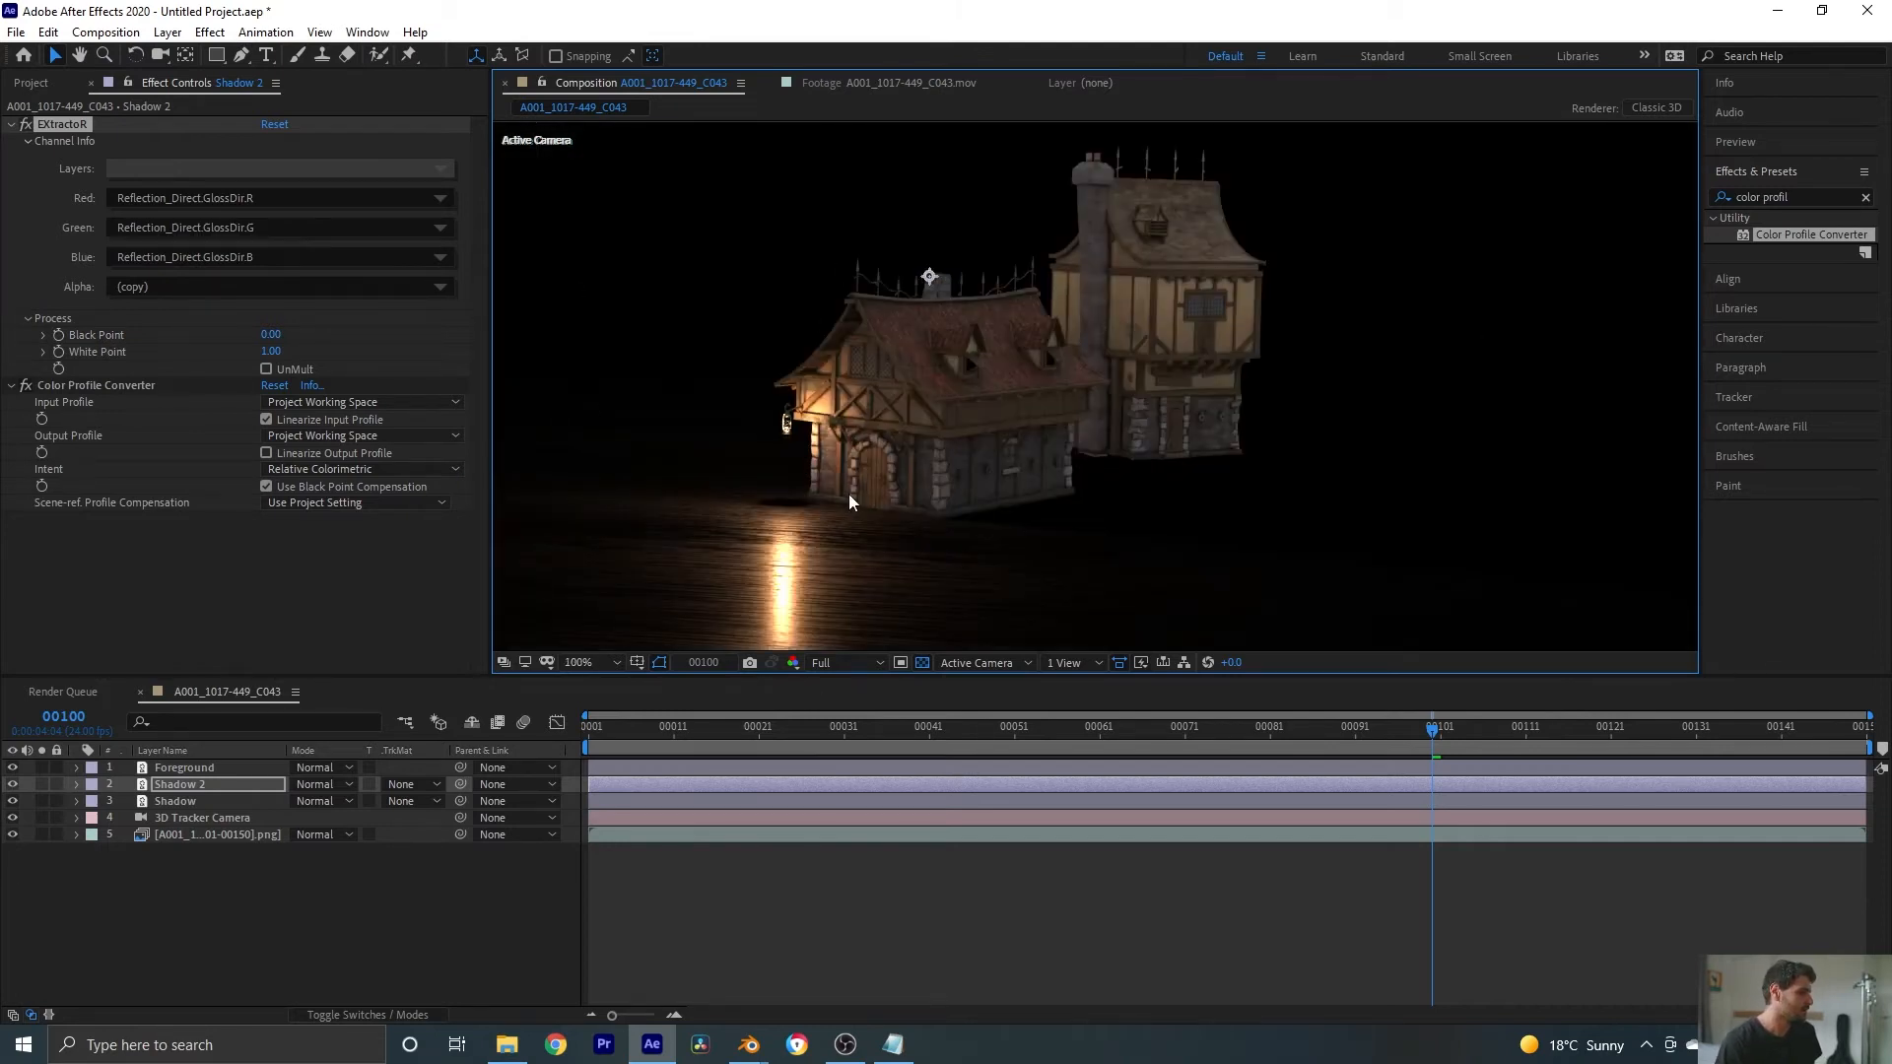
pyautogui.scroll(-2, 811, 456)
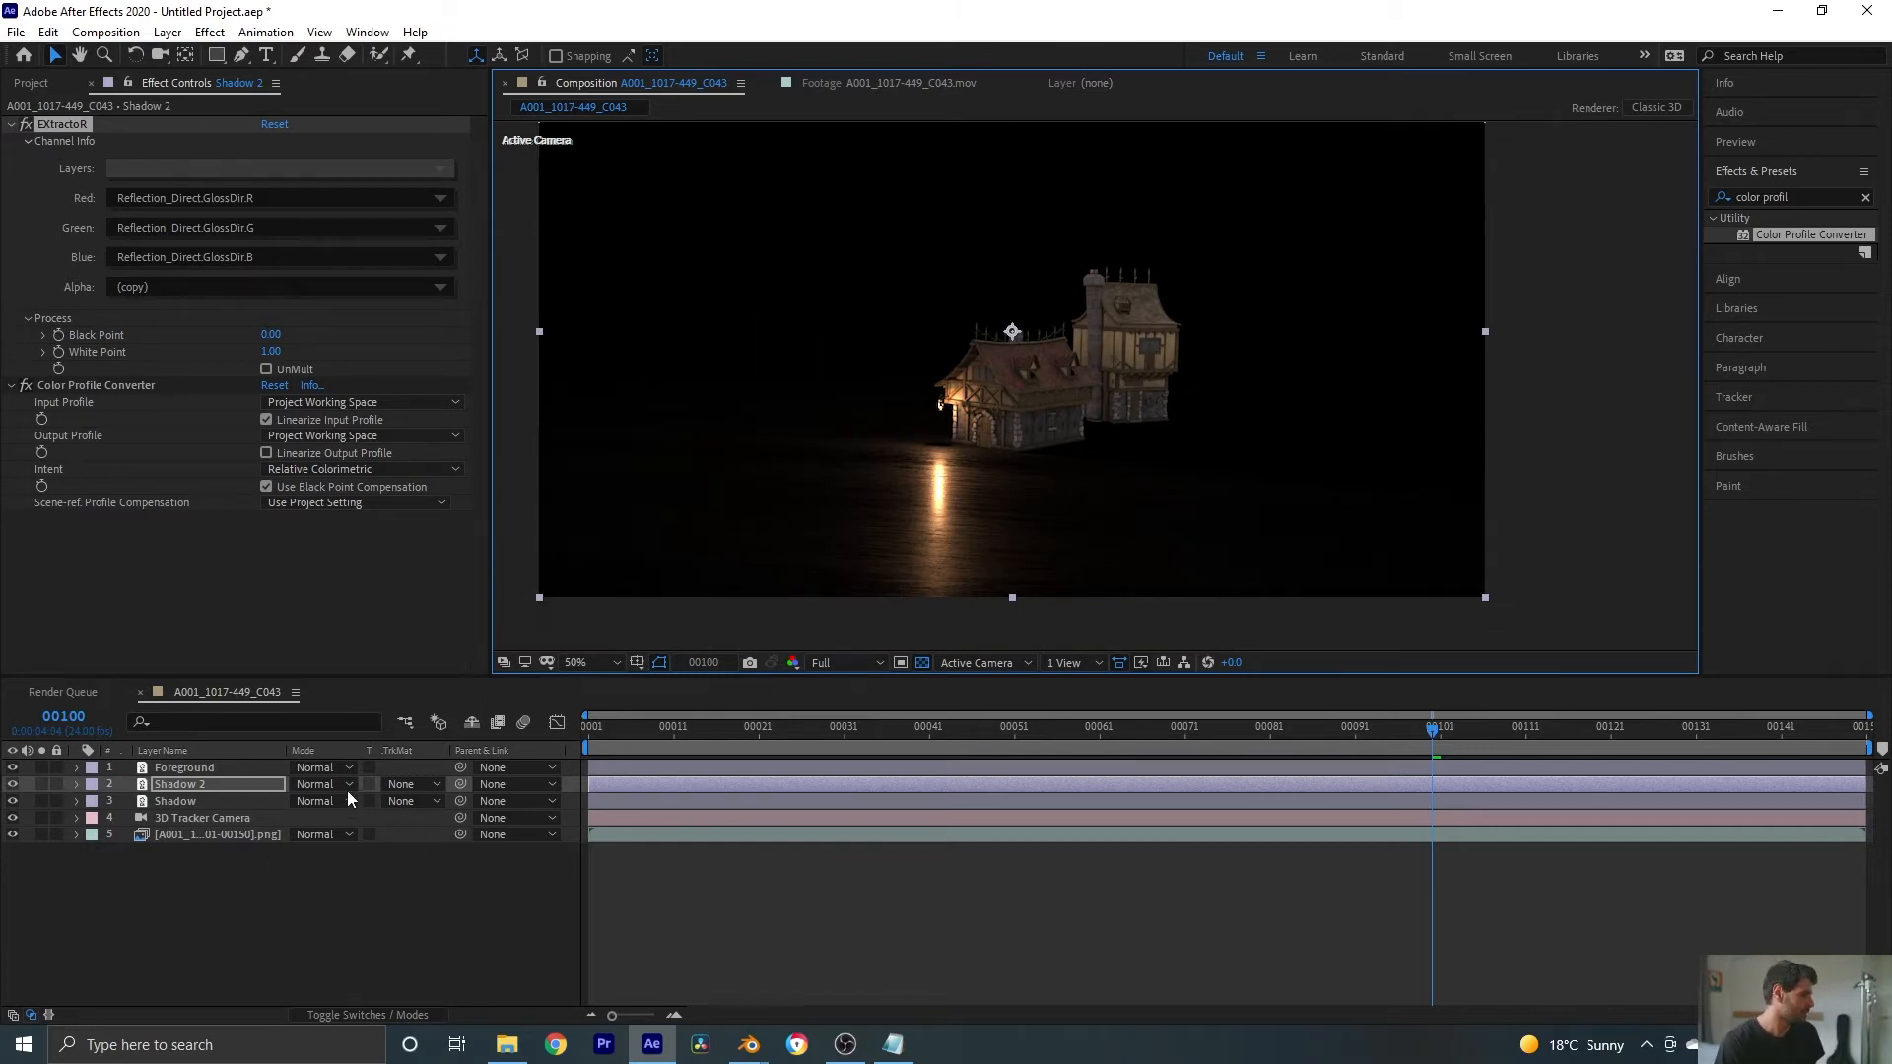
# - Set the blending mode of the direct reflection layer to Screen and inspect the reflection on the floor
pyautogui.click(334, 792)
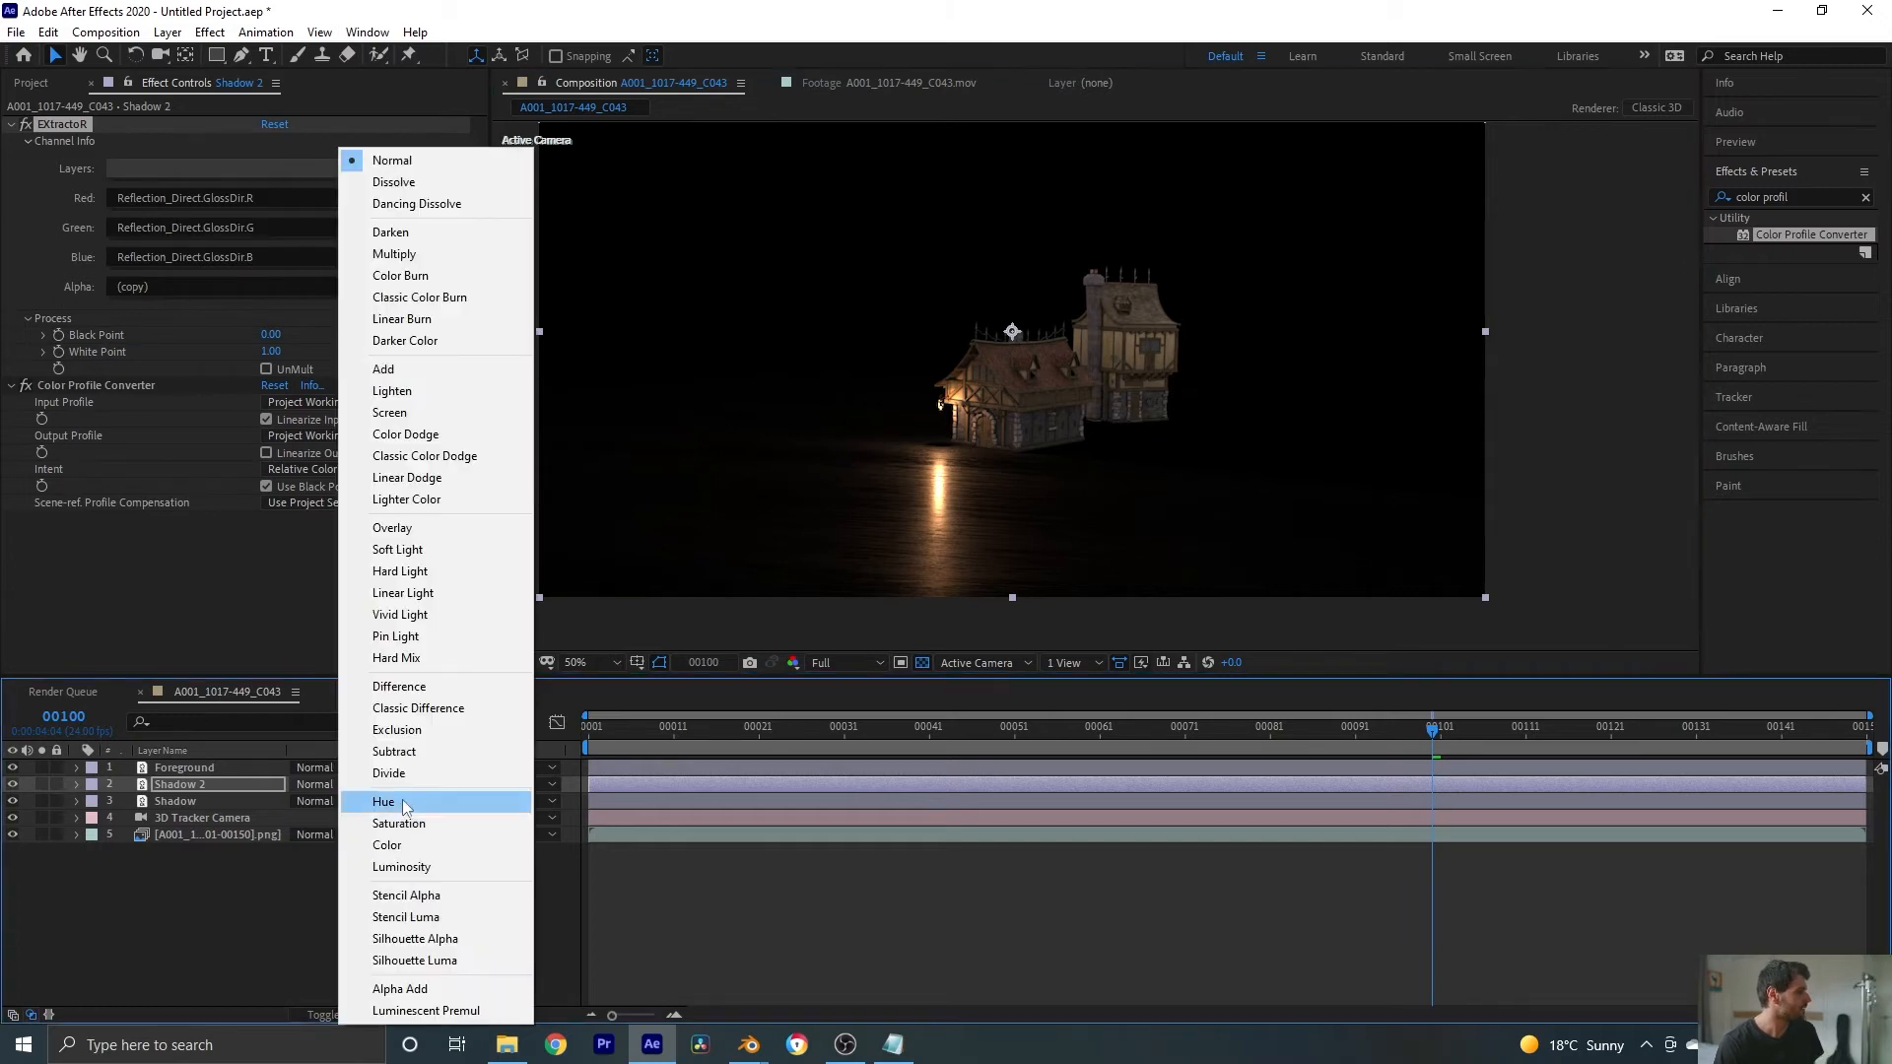
pyautogui.click(402, 418)
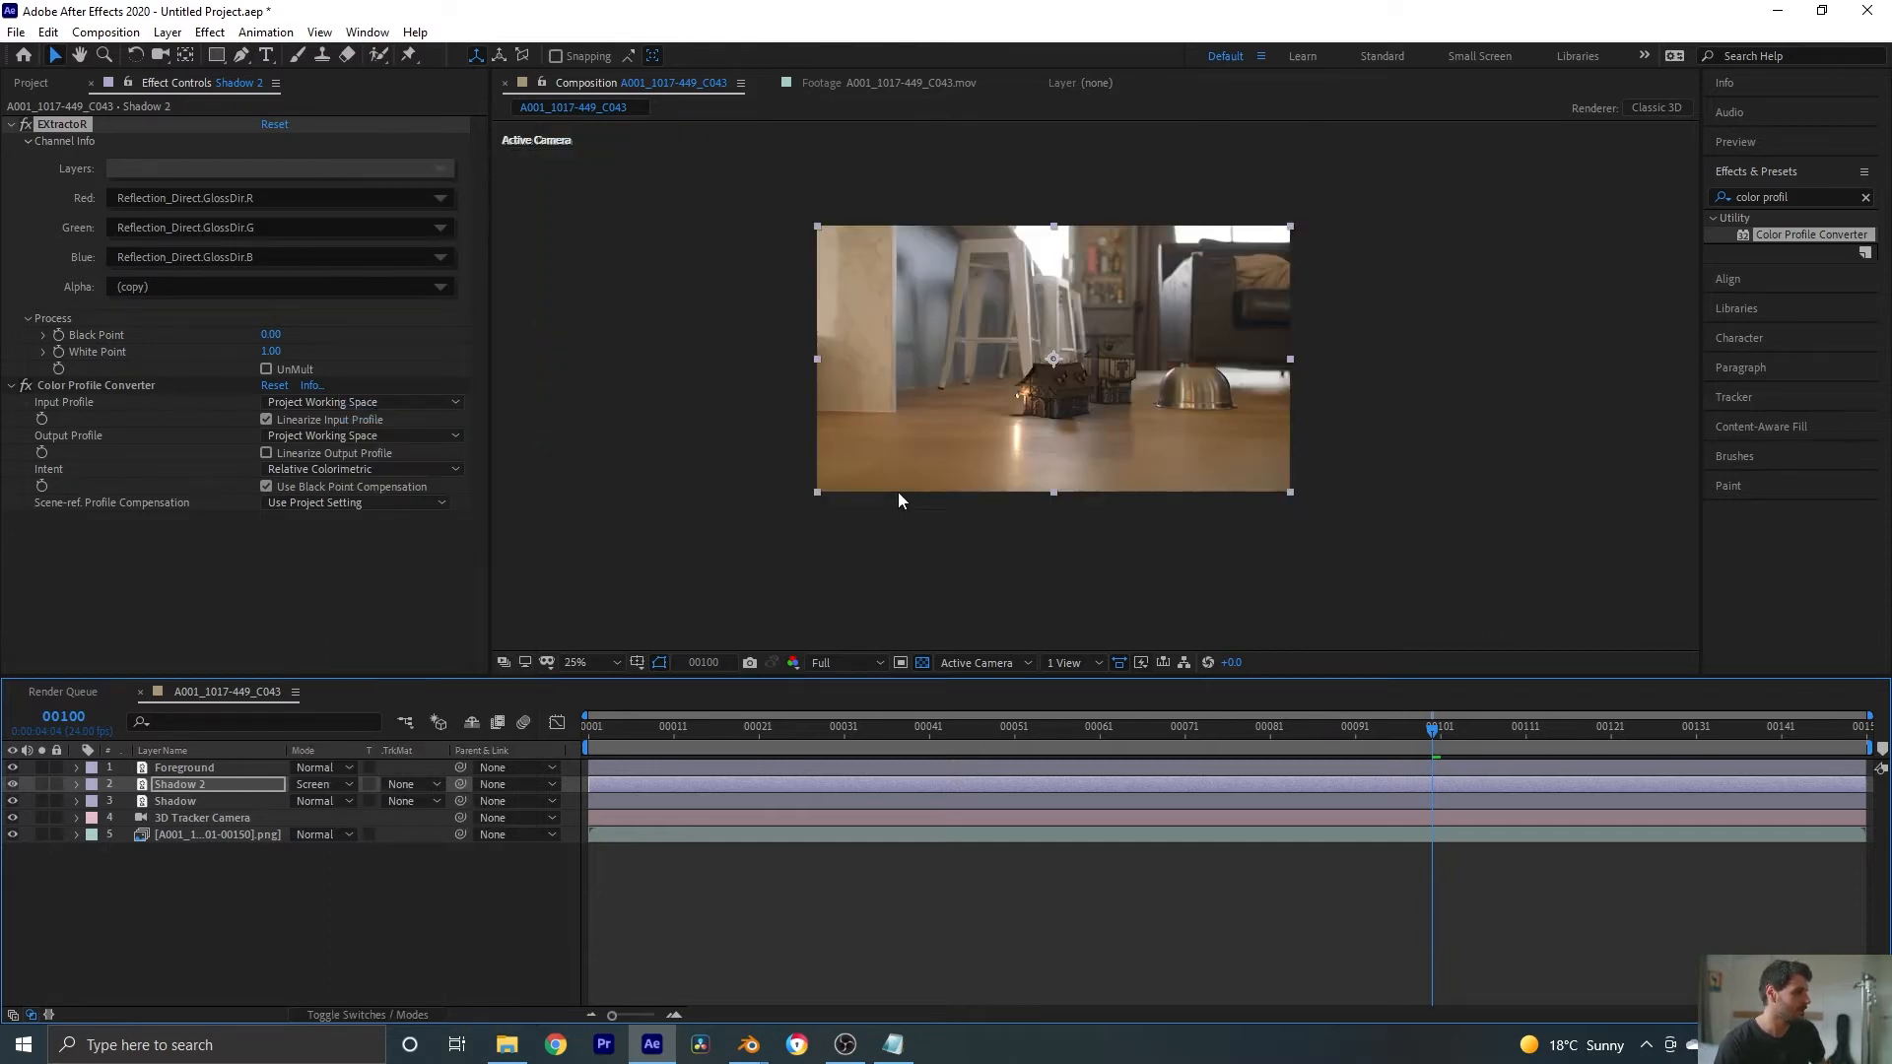
pyautogui.press('.')
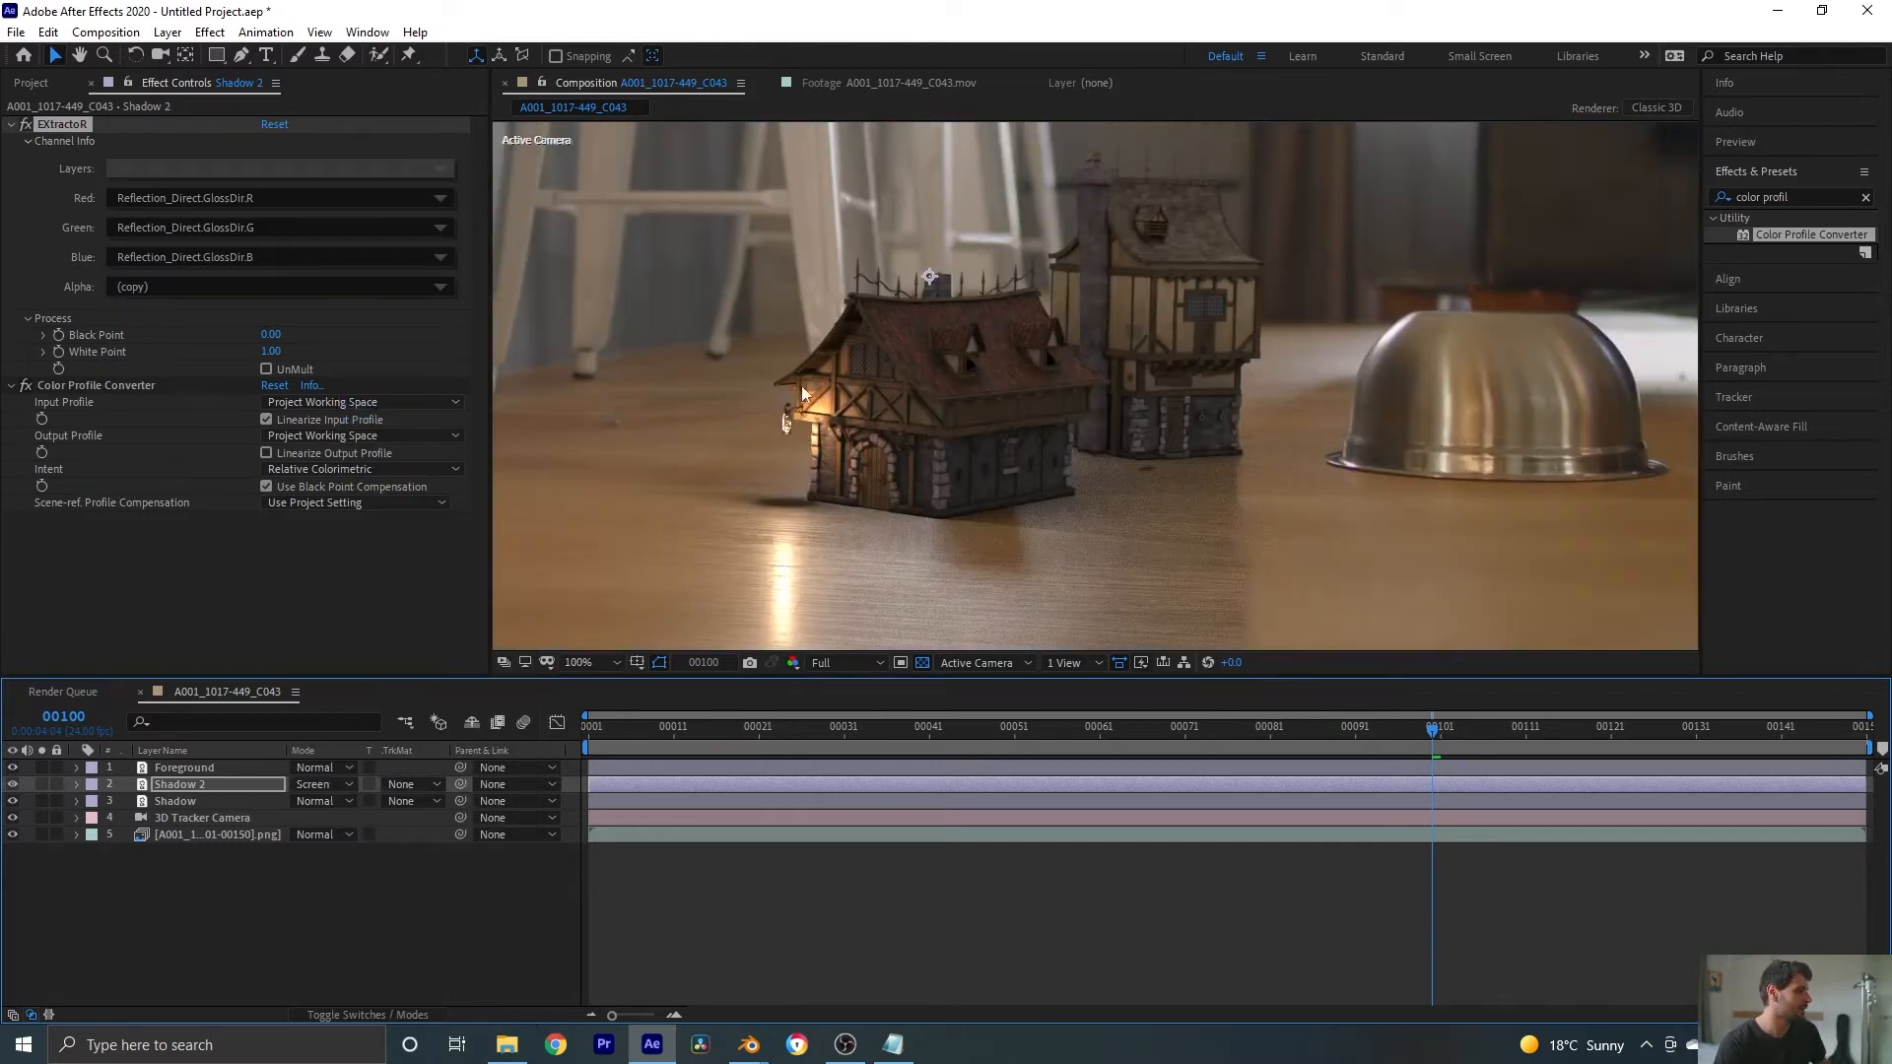
pyautogui.press(',')
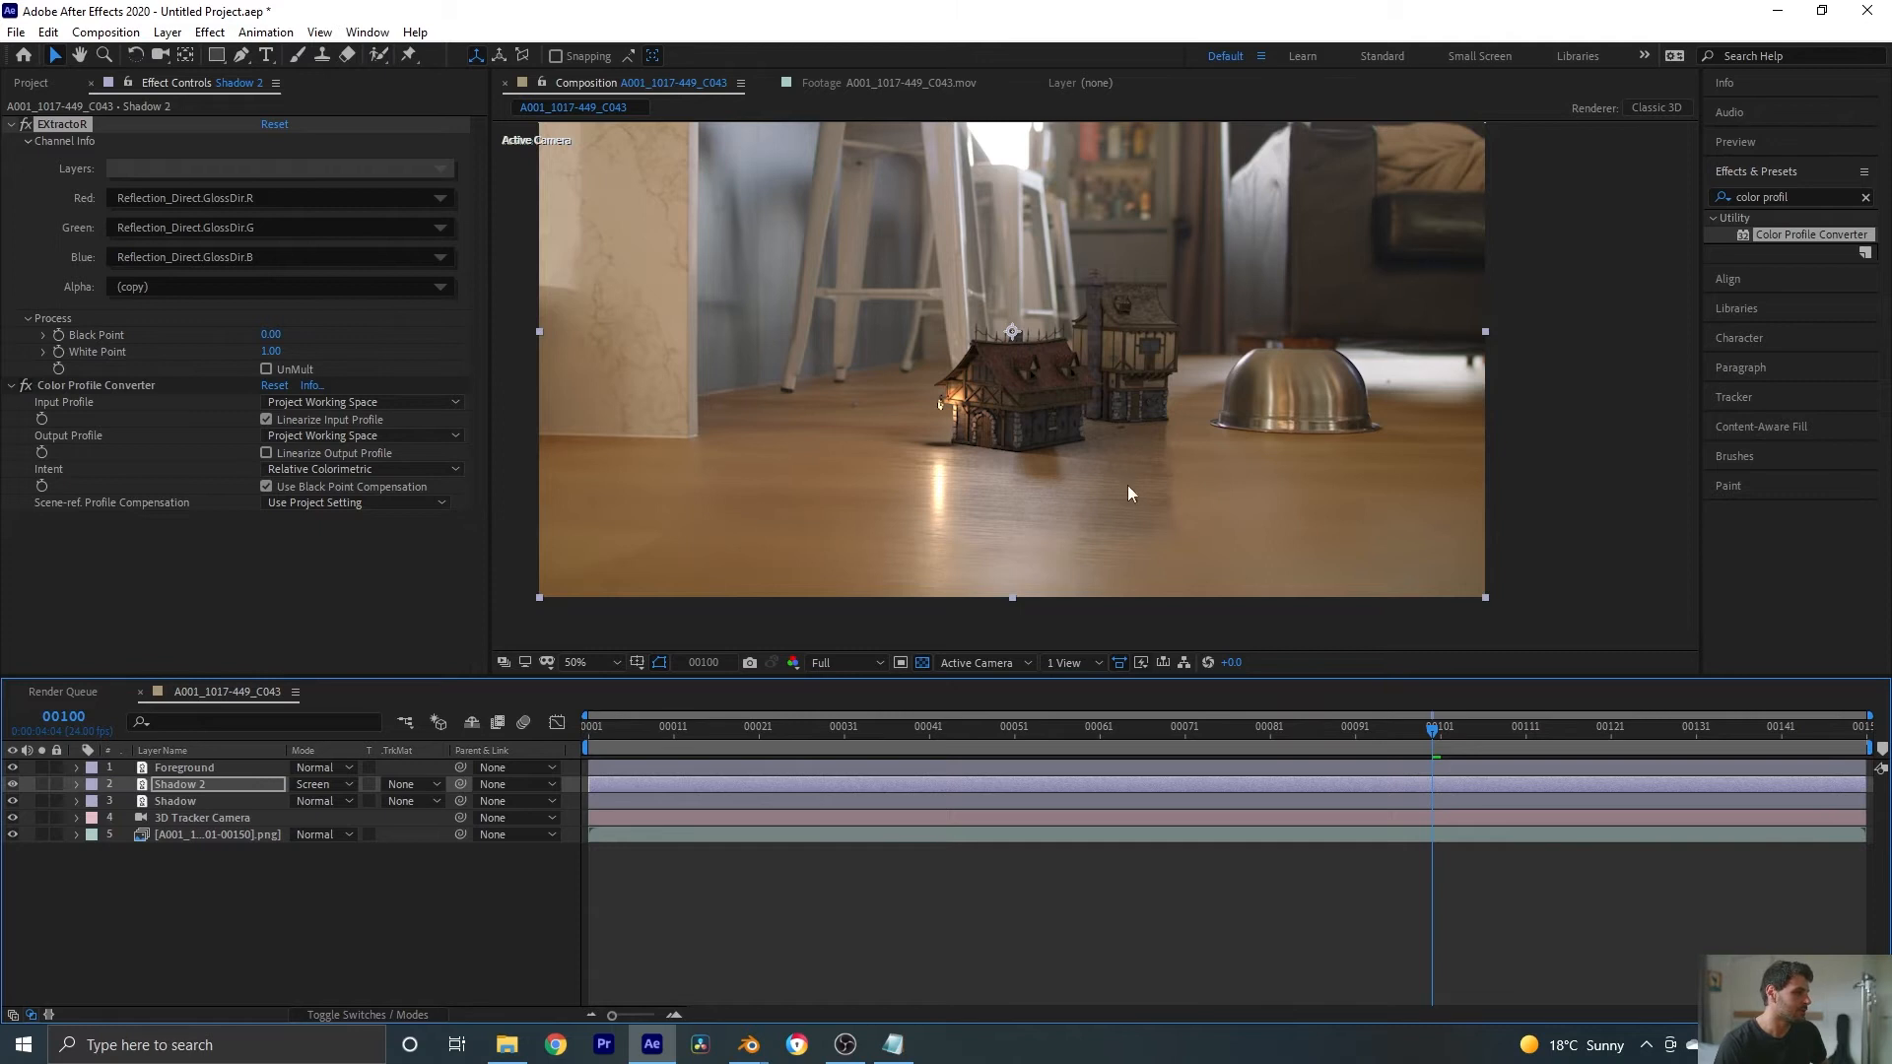
pyautogui.moveTo(995, 469); pyautogui.dragTo(924, 490)
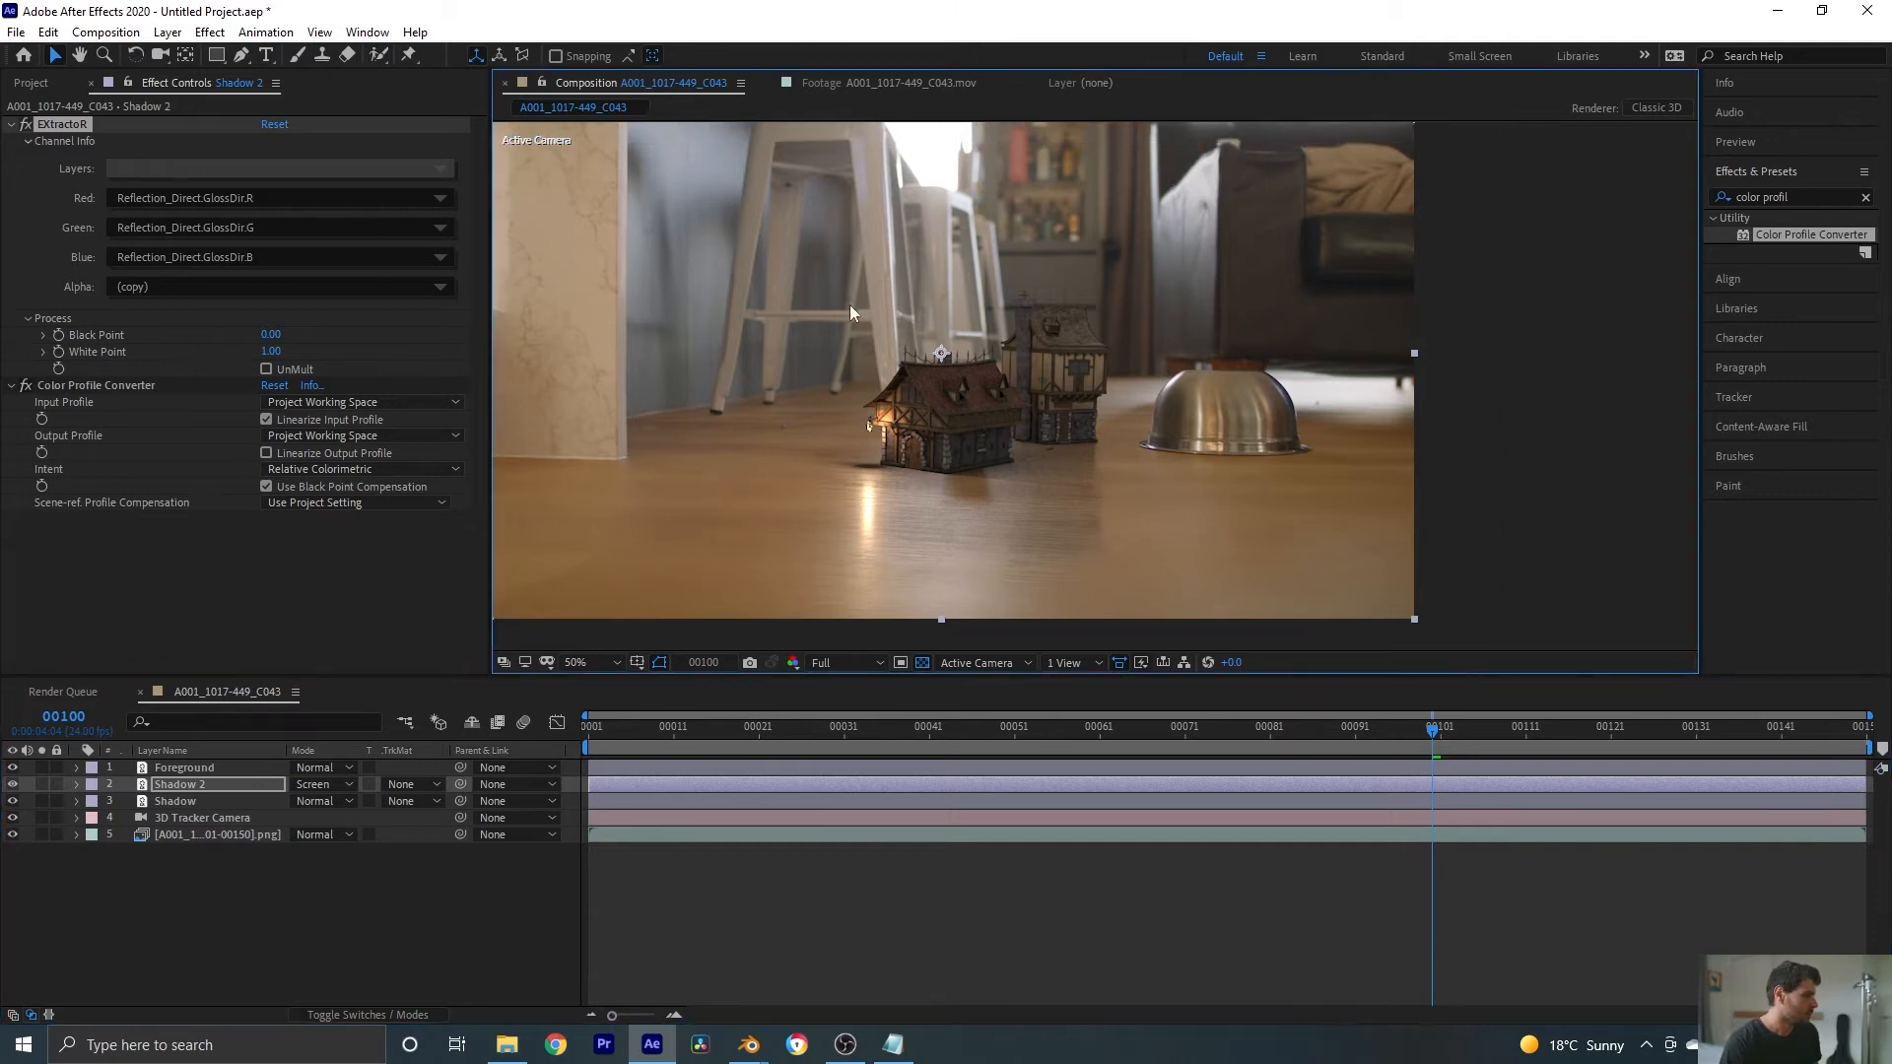
# - Rename the direct reflection layer, Shadow 2, as Glodd_Dir
pyautogui.click(191, 781)
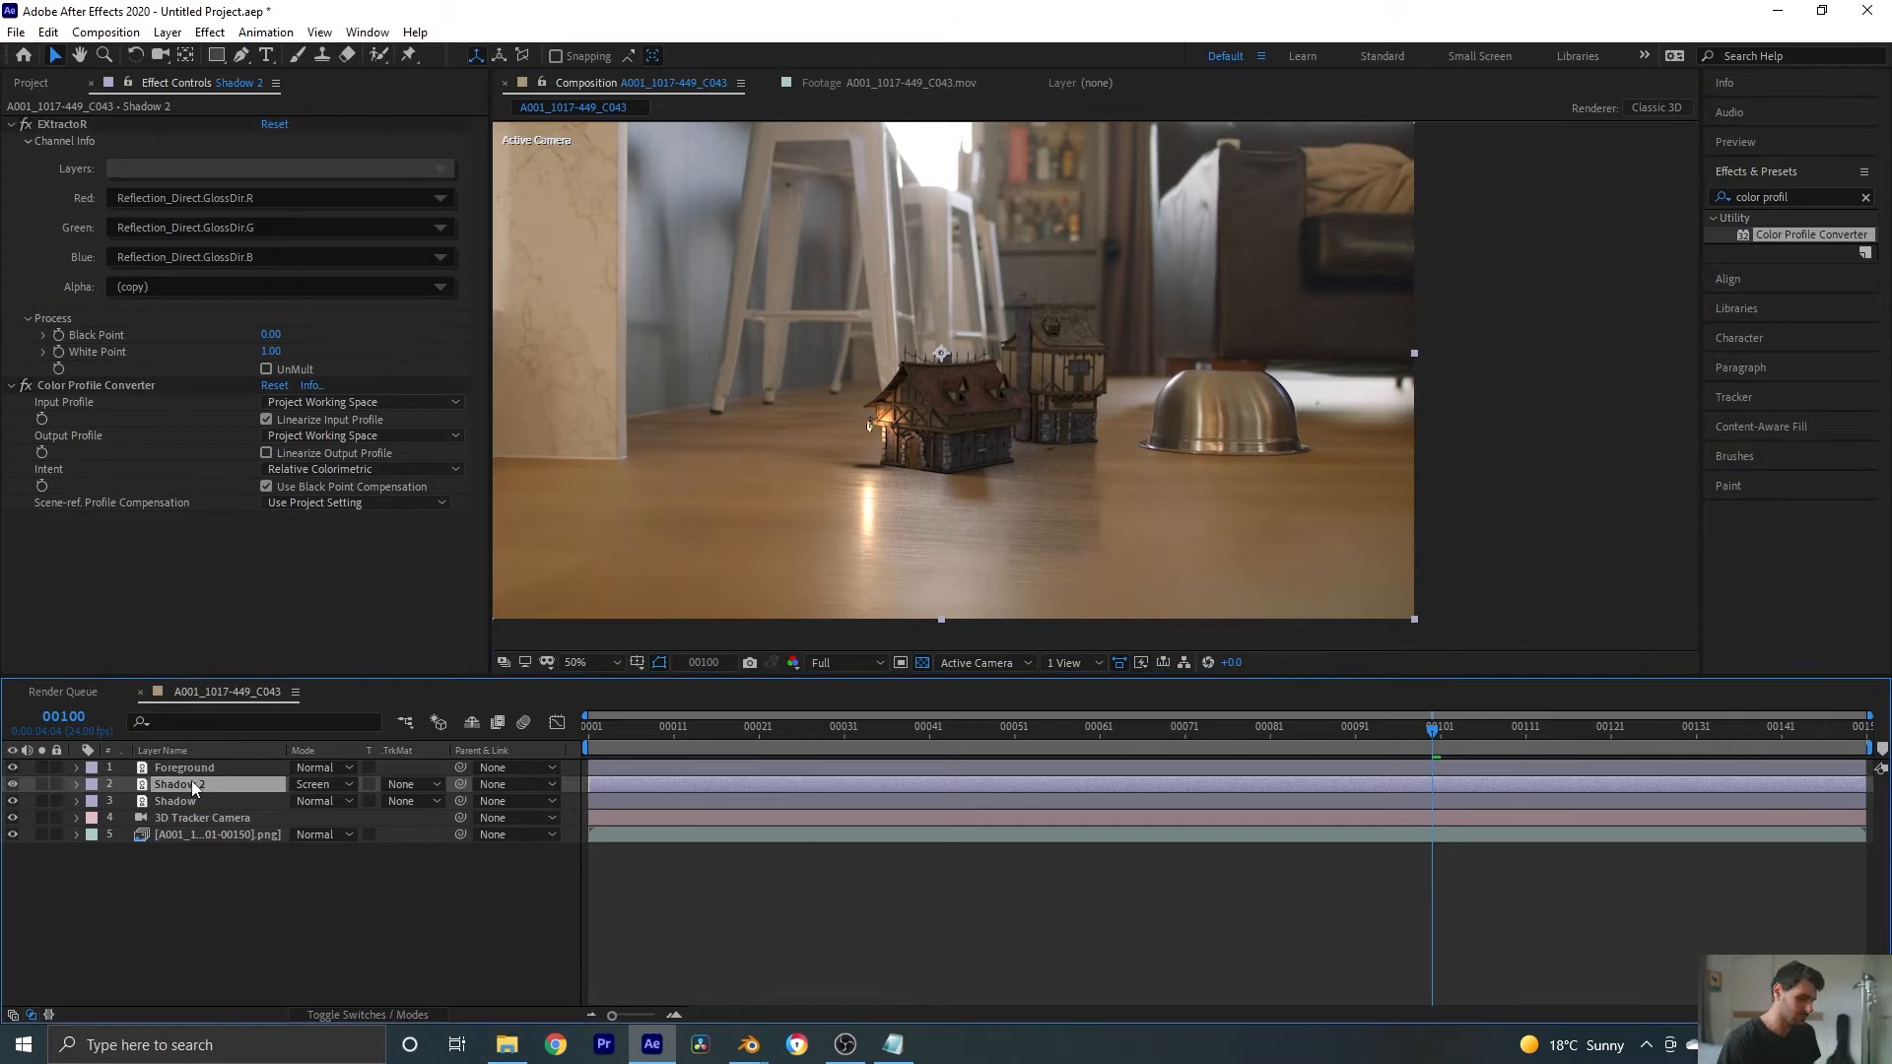
pyautogui.press('Return')
pyautogui.write('Glodd_Dir')
pyautogui.press('Return')
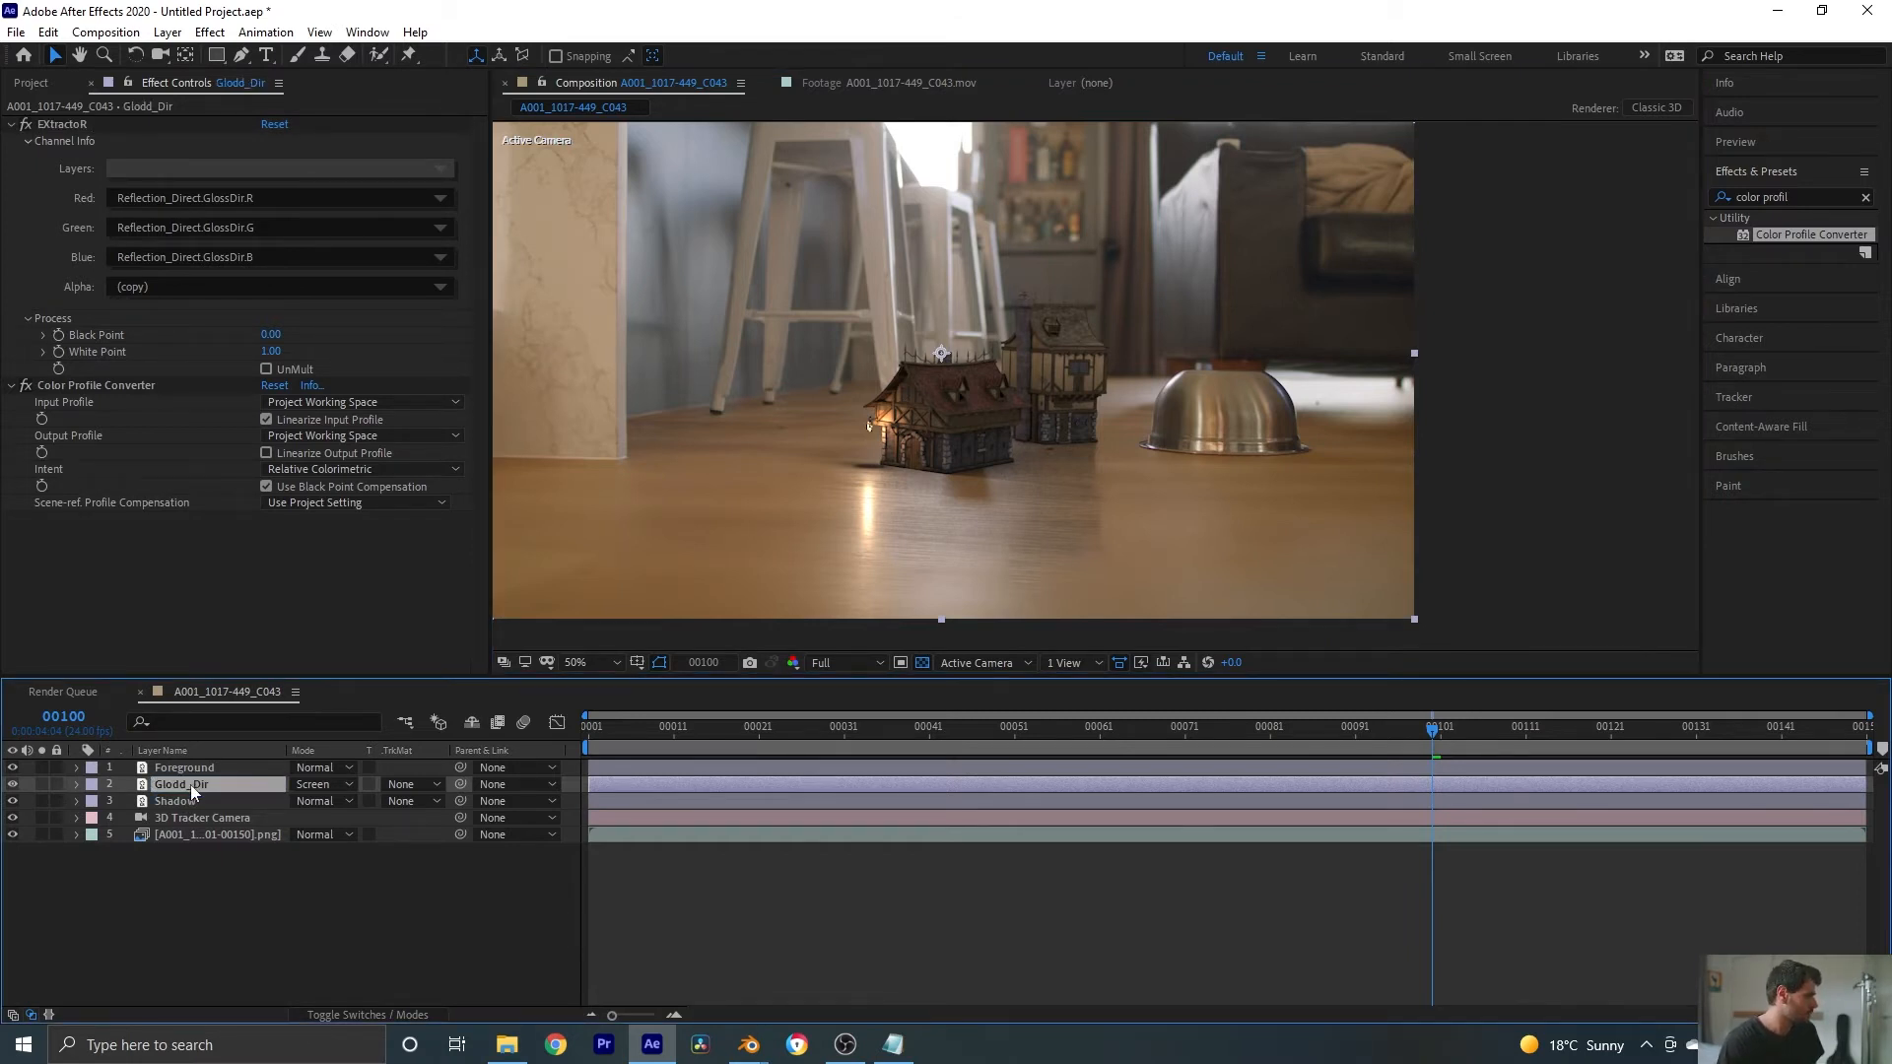
# - Duplicate the Shadow layer and rename the copy as Glodd_ind
pyautogui.click(178, 804)
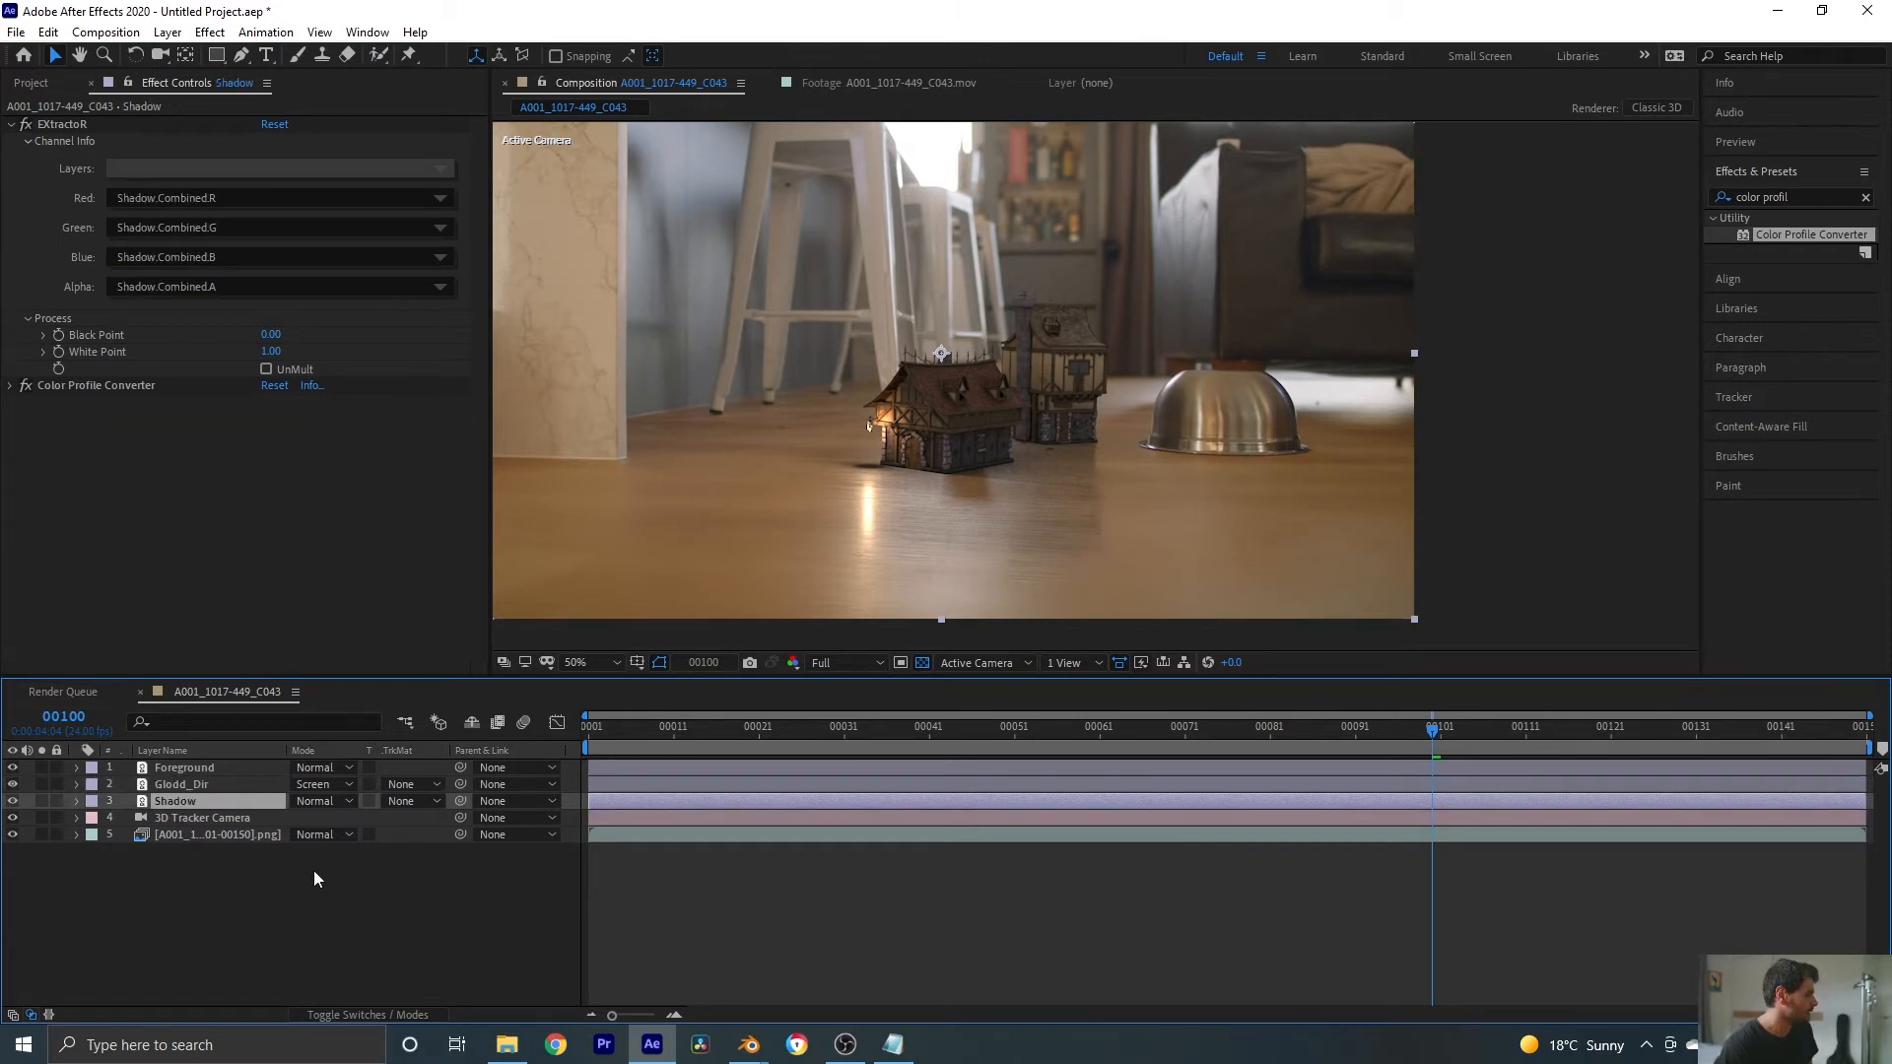
pyautogui.hotkey('ctrl', 'd')
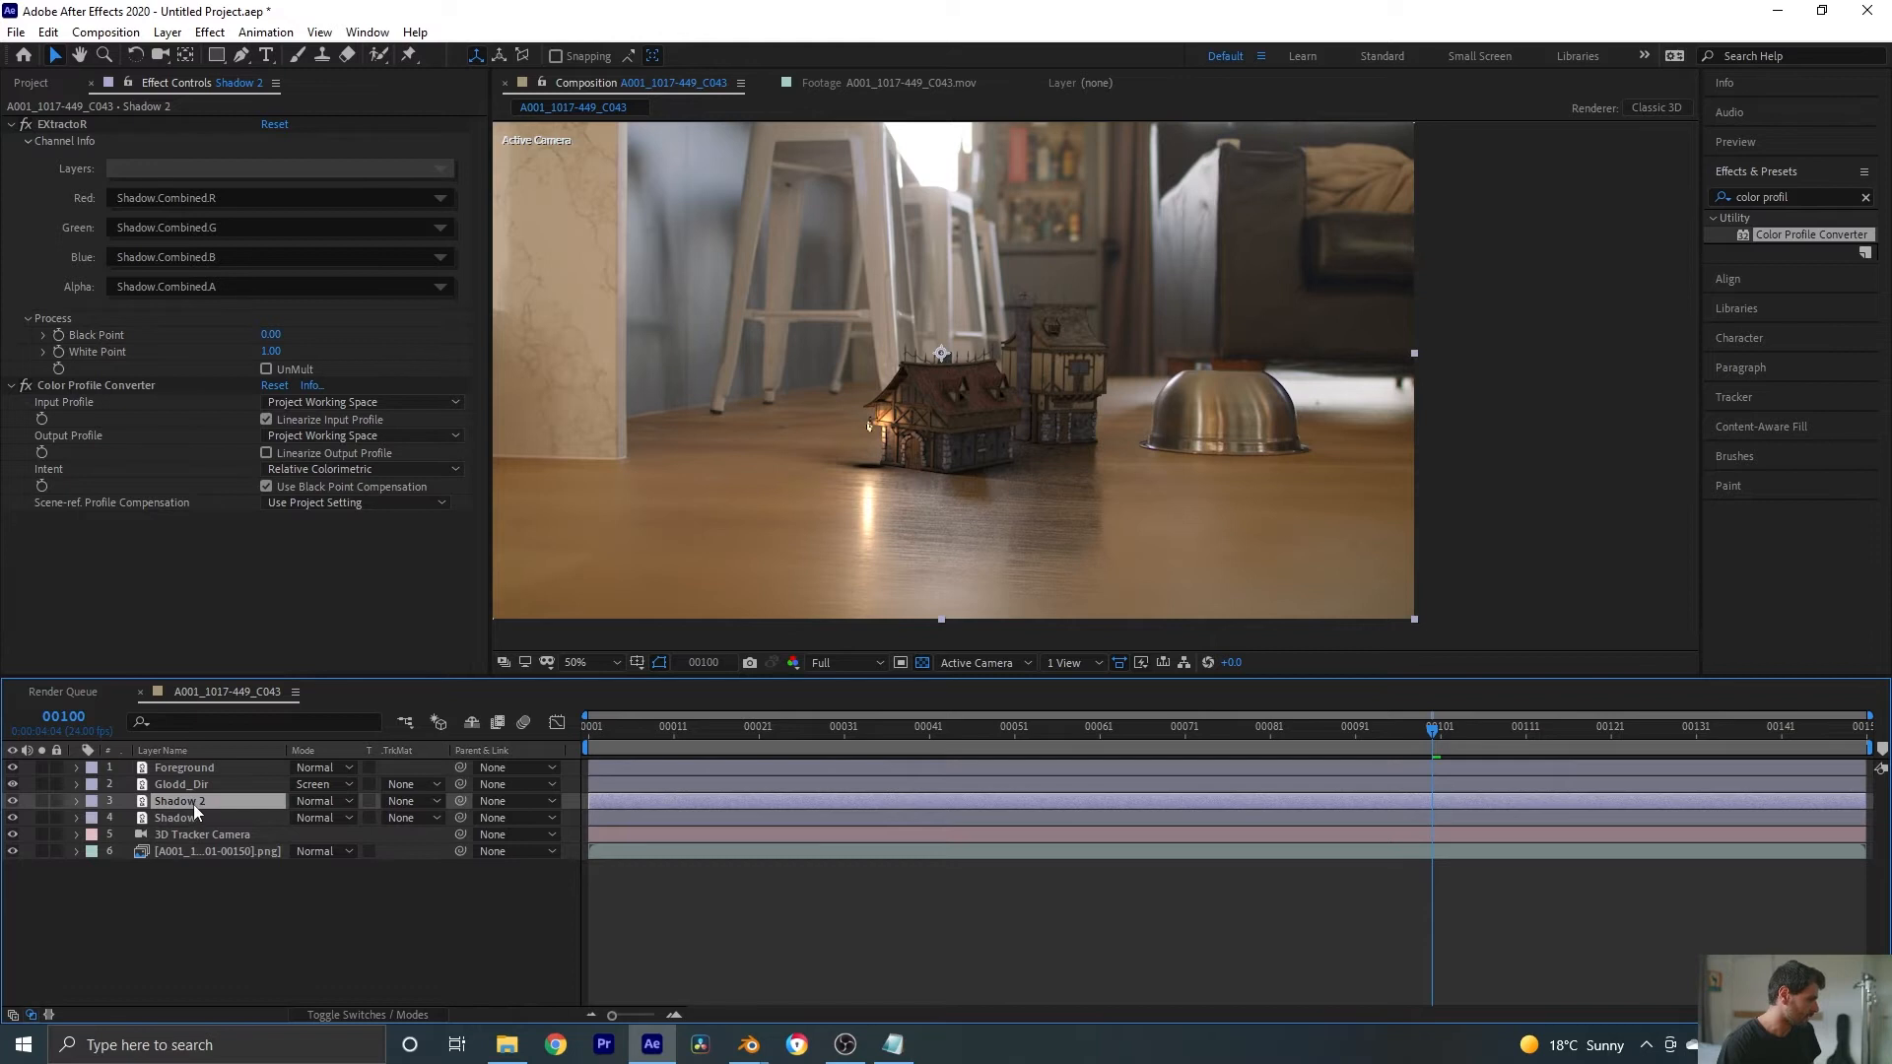
pyautogui.press('Return')
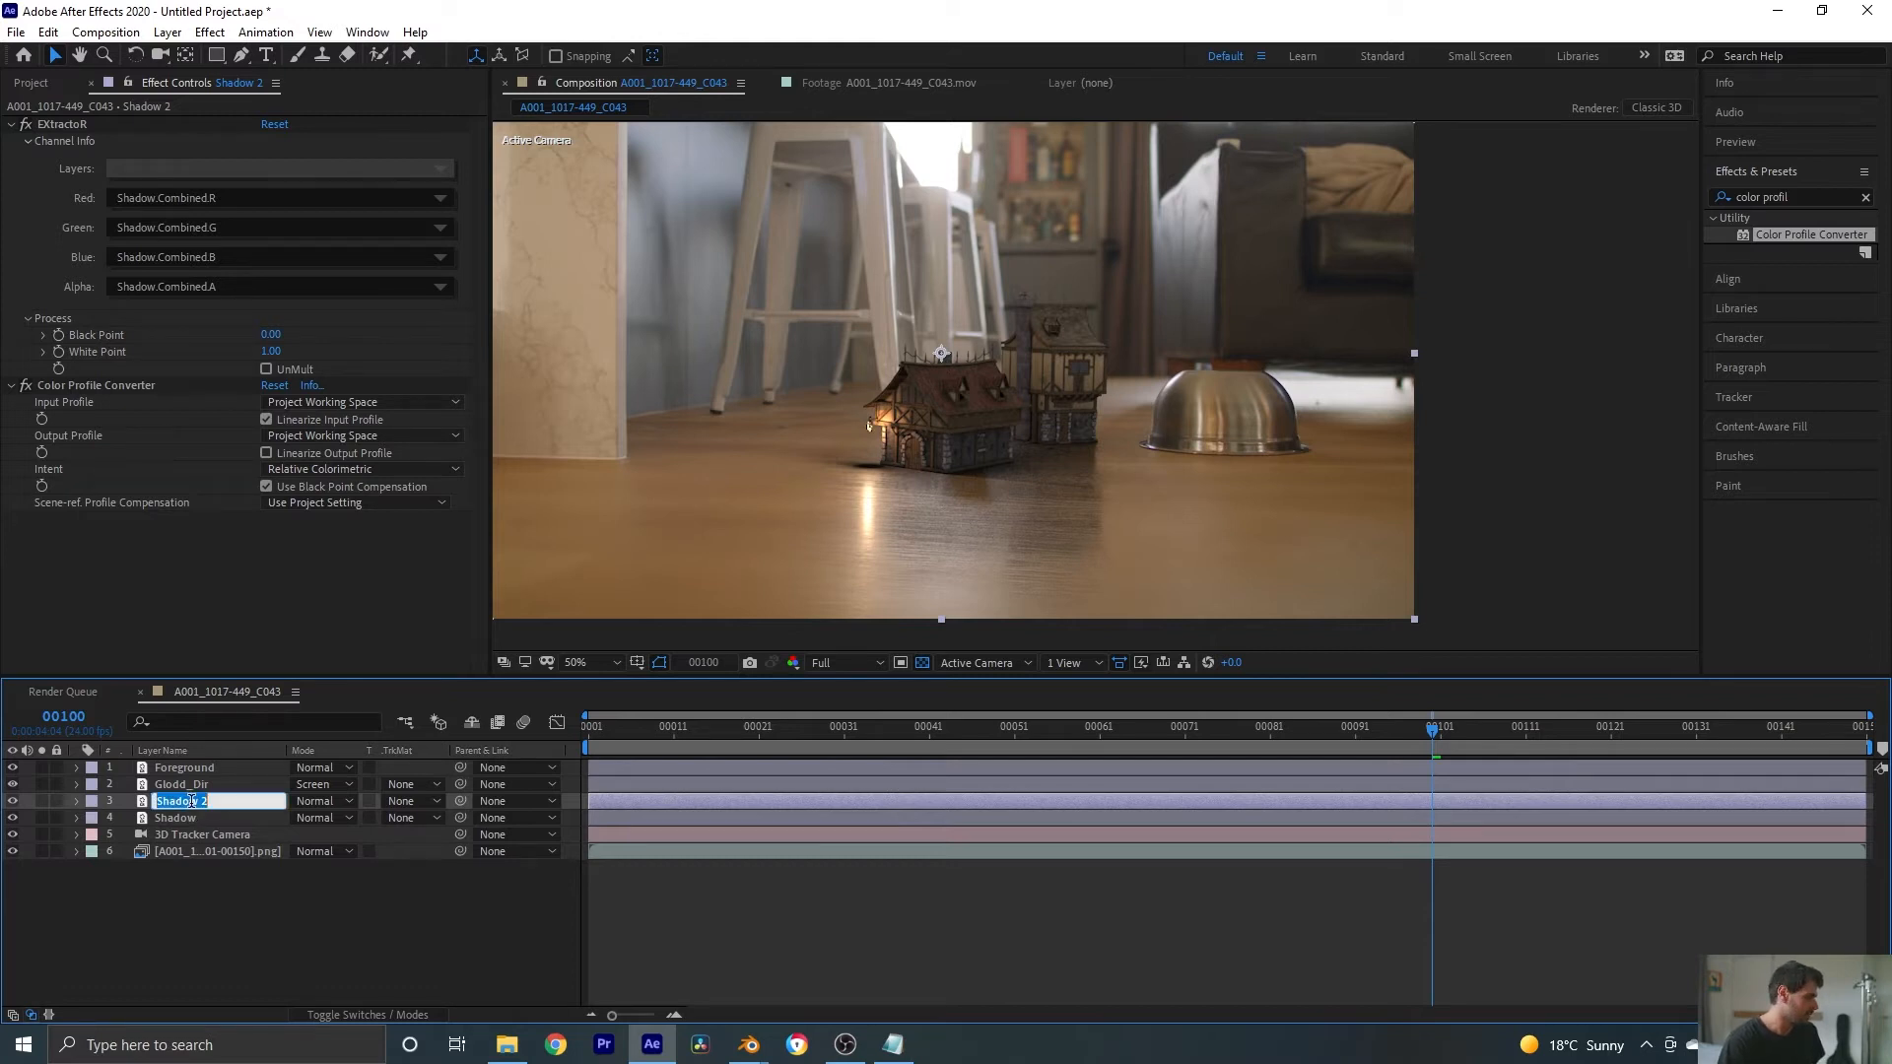
pyautogui.write('Glodd')
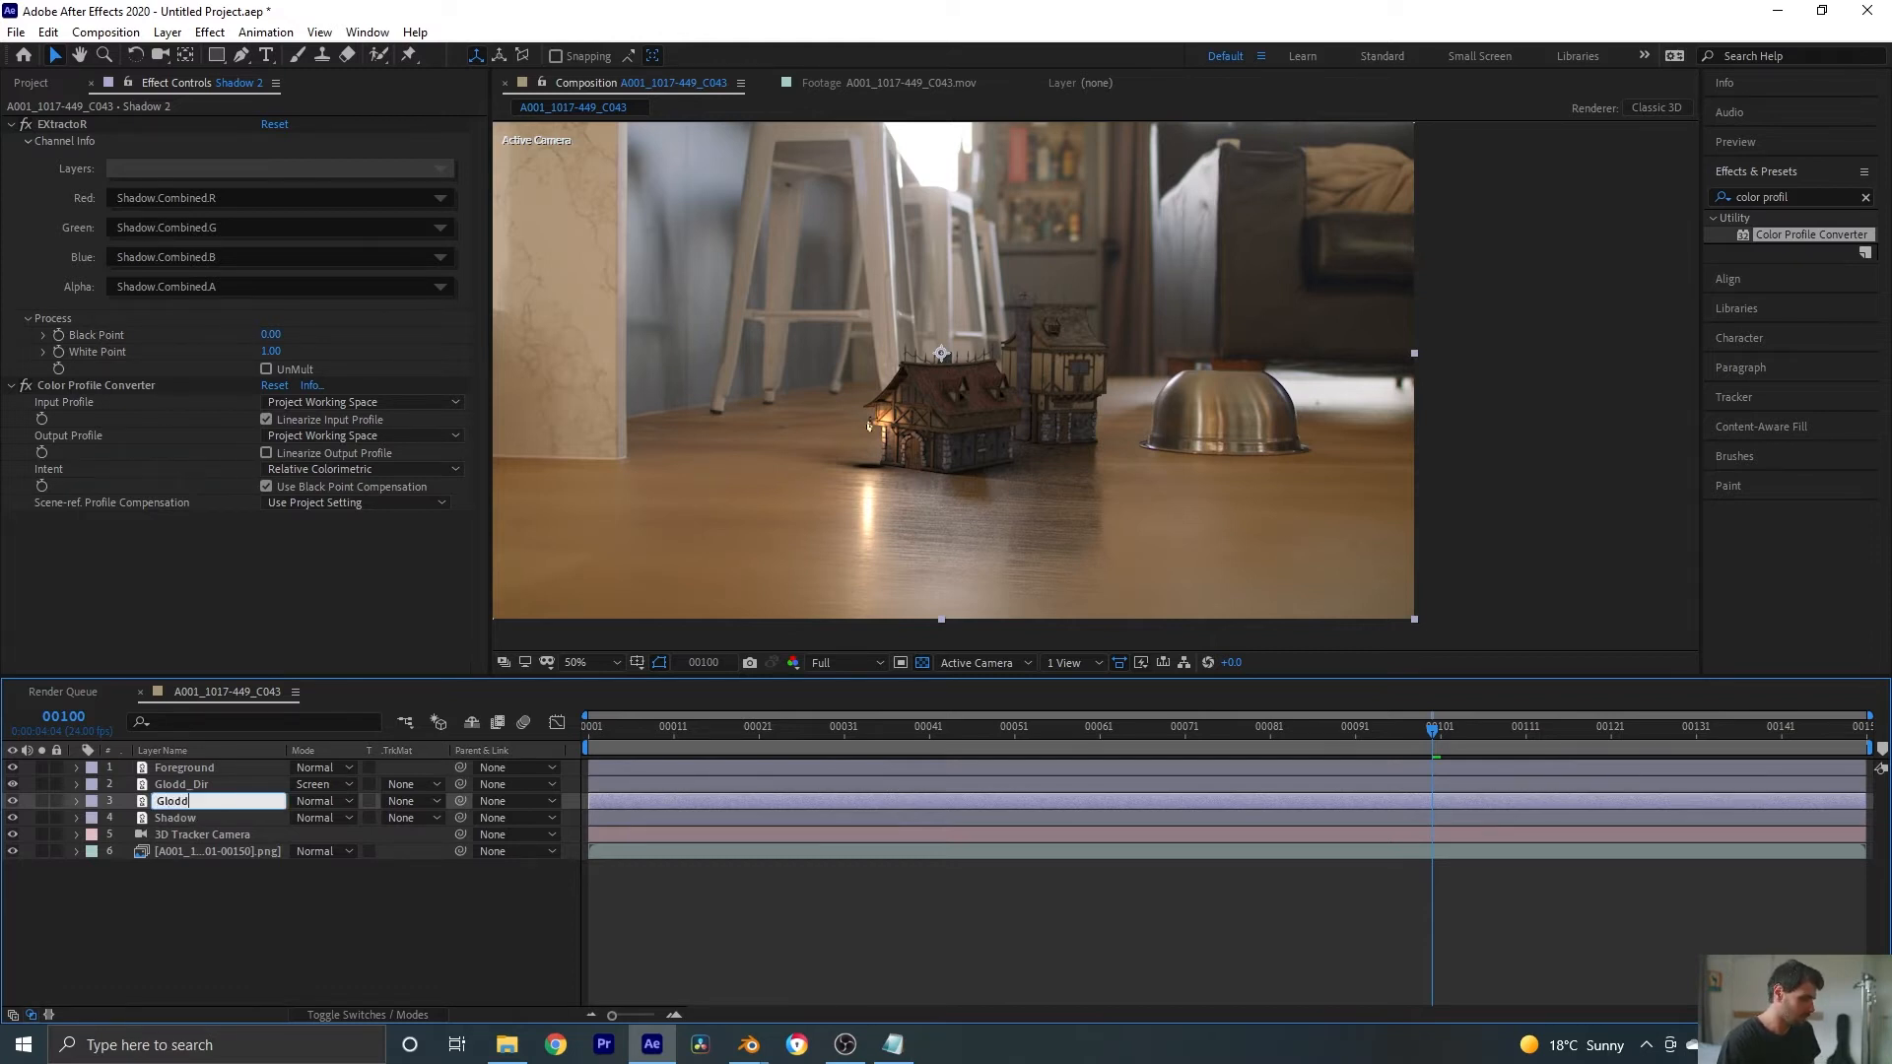
pyautogui.write('_ind')
pyautogui.press('Return')
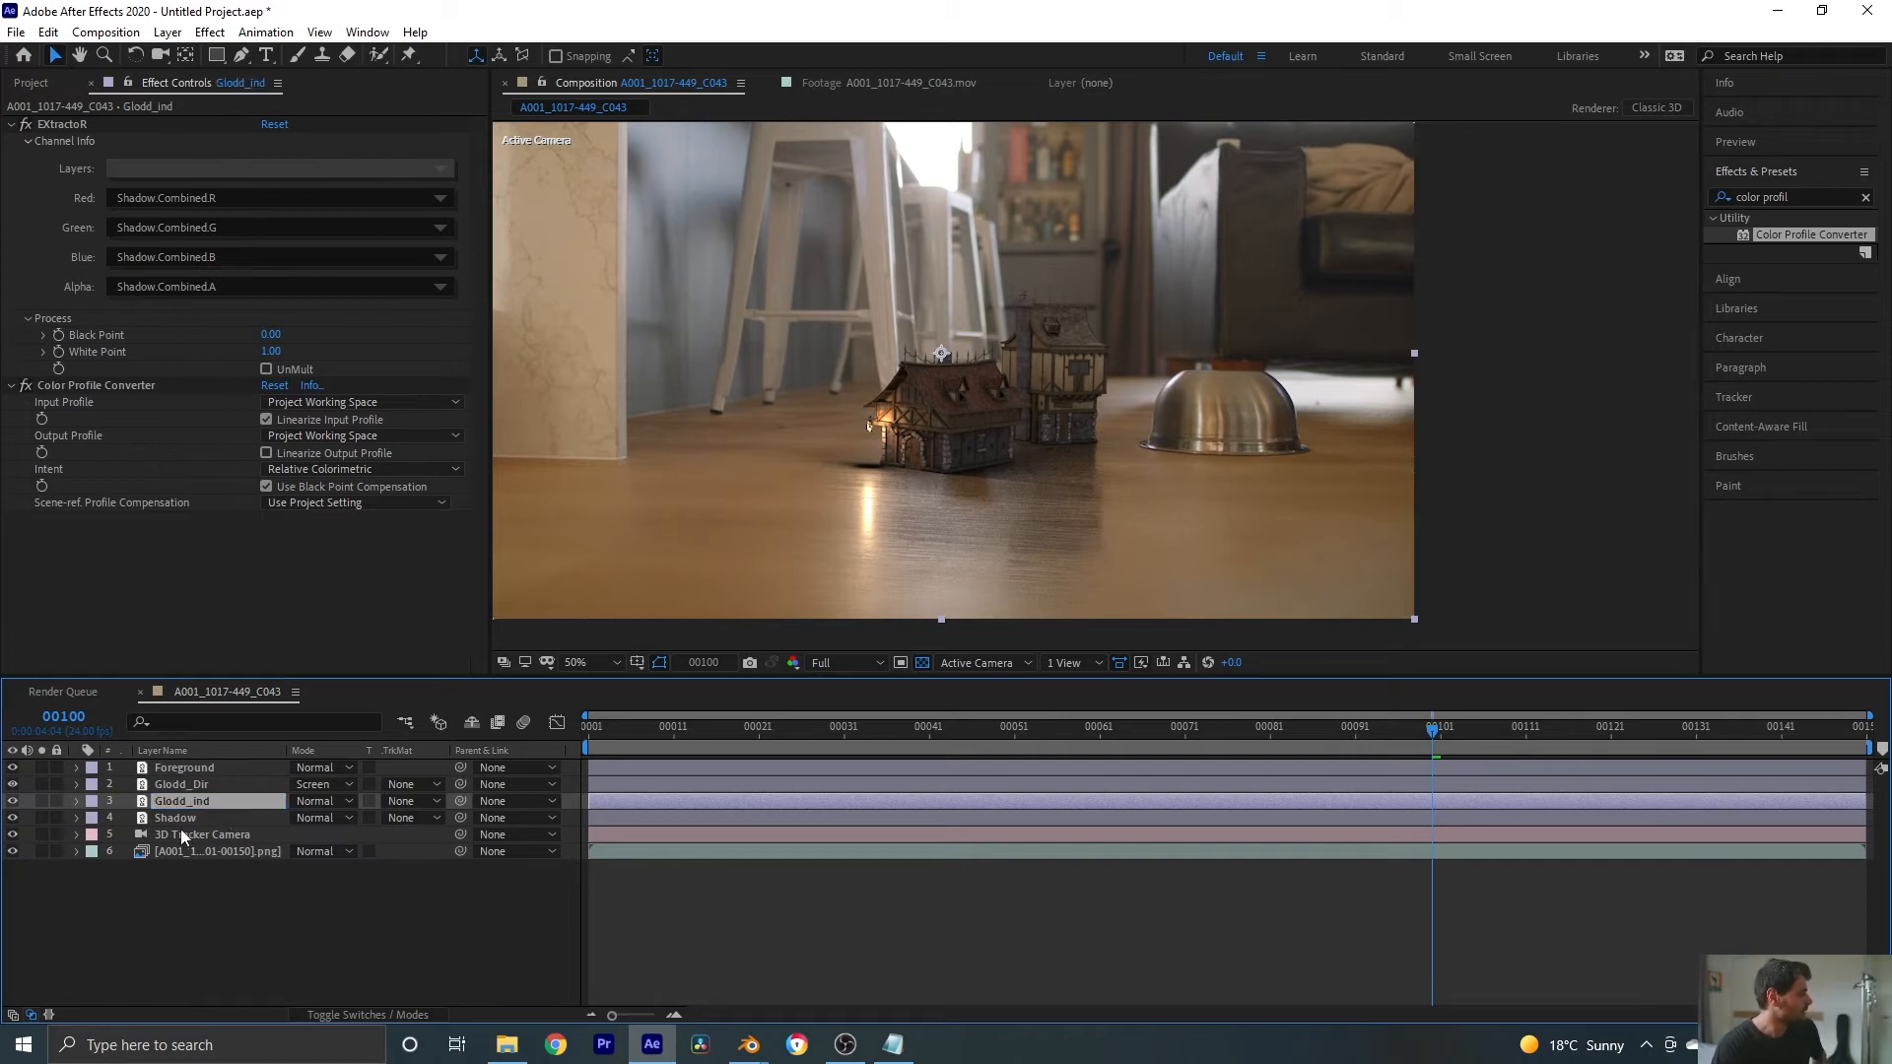
# - Set the Glodd_ind layer's EXtractoR channels to Reflection_Ind.GlossInd, then hide the Glodd_Dir layer and inspect the indirect reflection
pyautogui.click(384, 174)
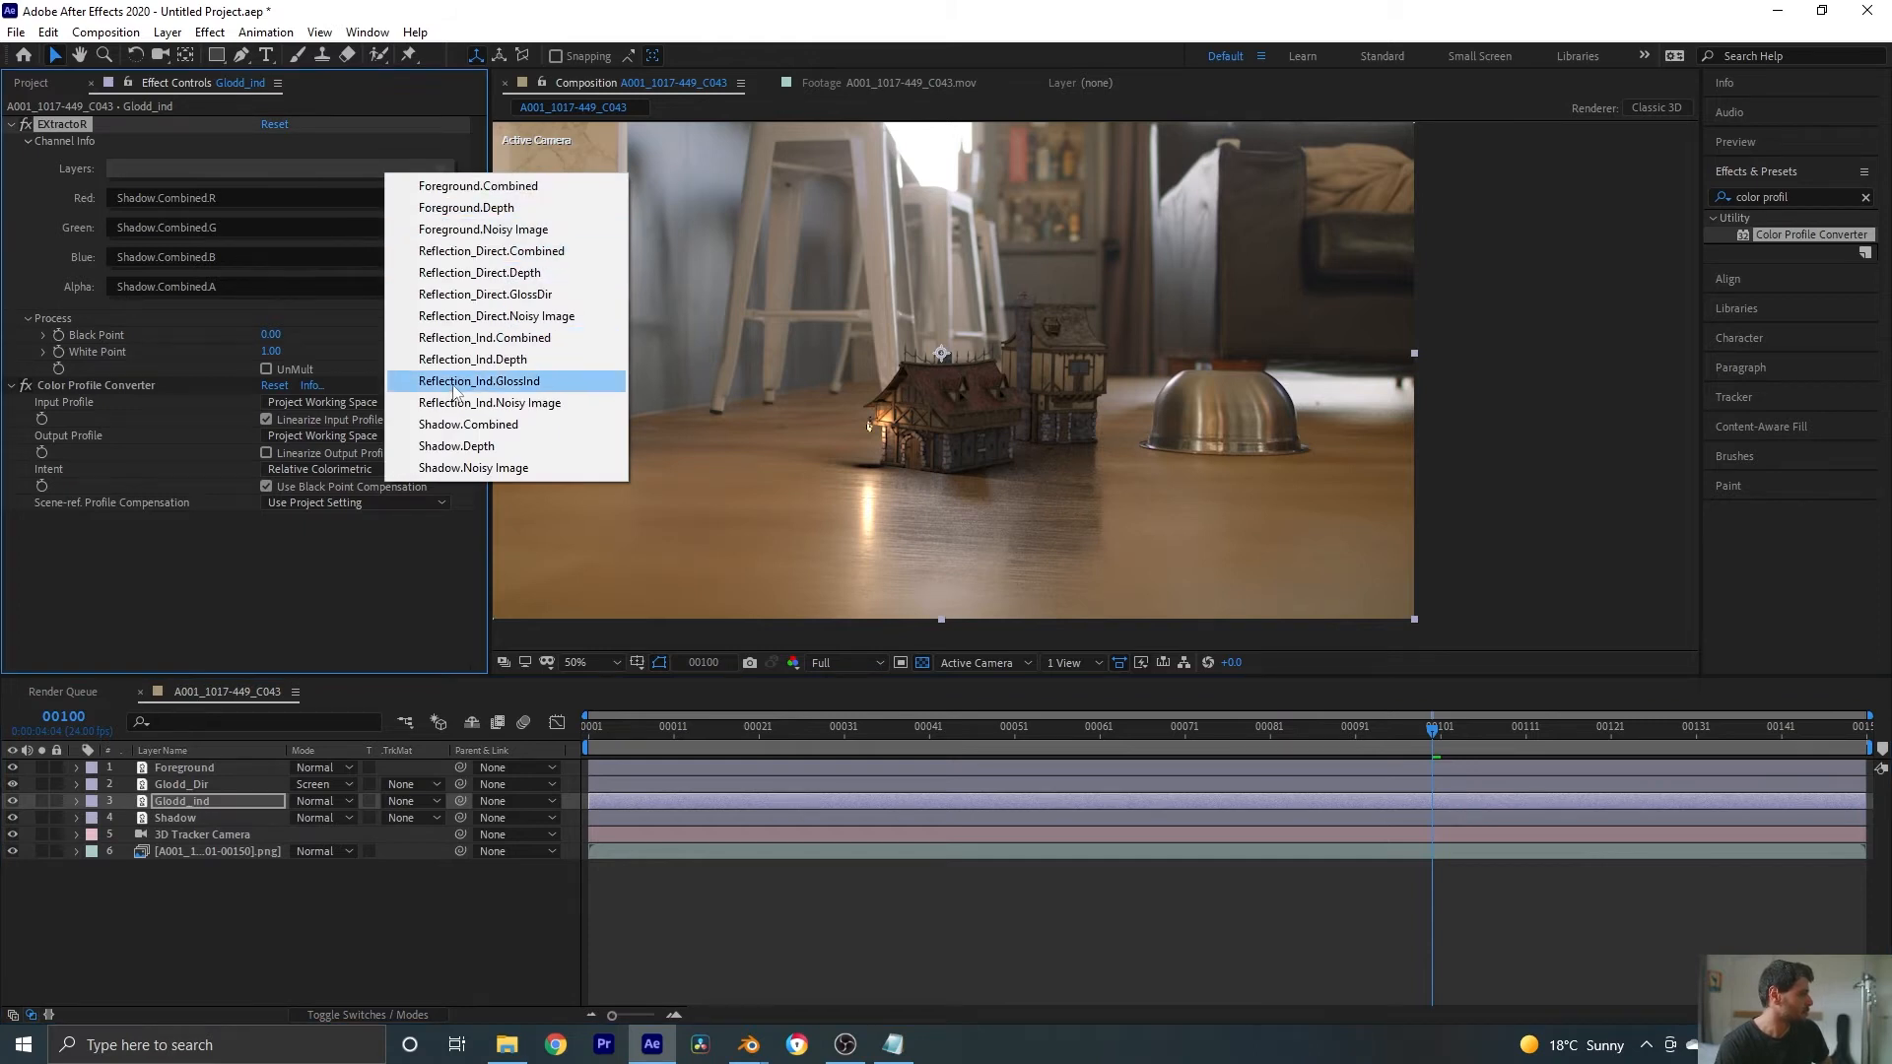
pyautogui.click(515, 382)
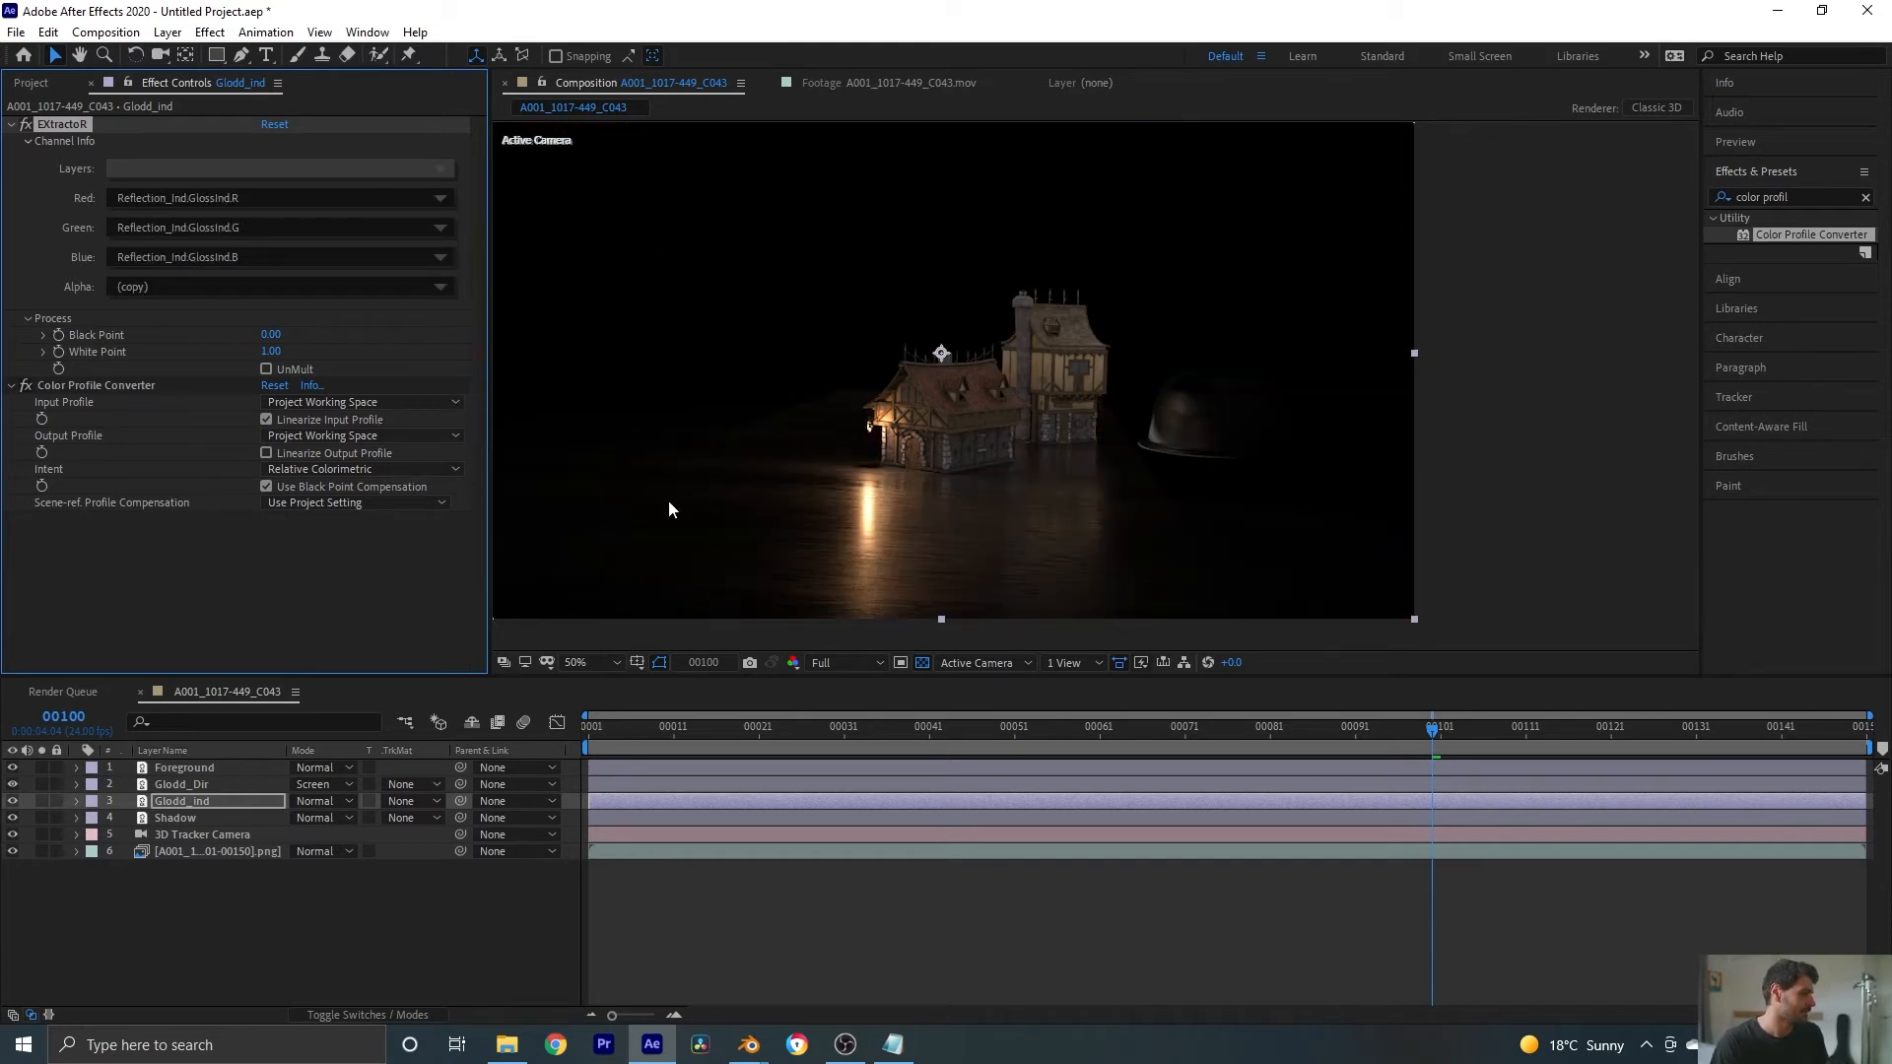
pyautogui.click(13, 783)
pyautogui.press('.')
pyautogui.moveTo(923, 527); pyautogui.dragTo(1039, 318)
pyautogui.scroll(1, 775, 398)
pyautogui.press(',')
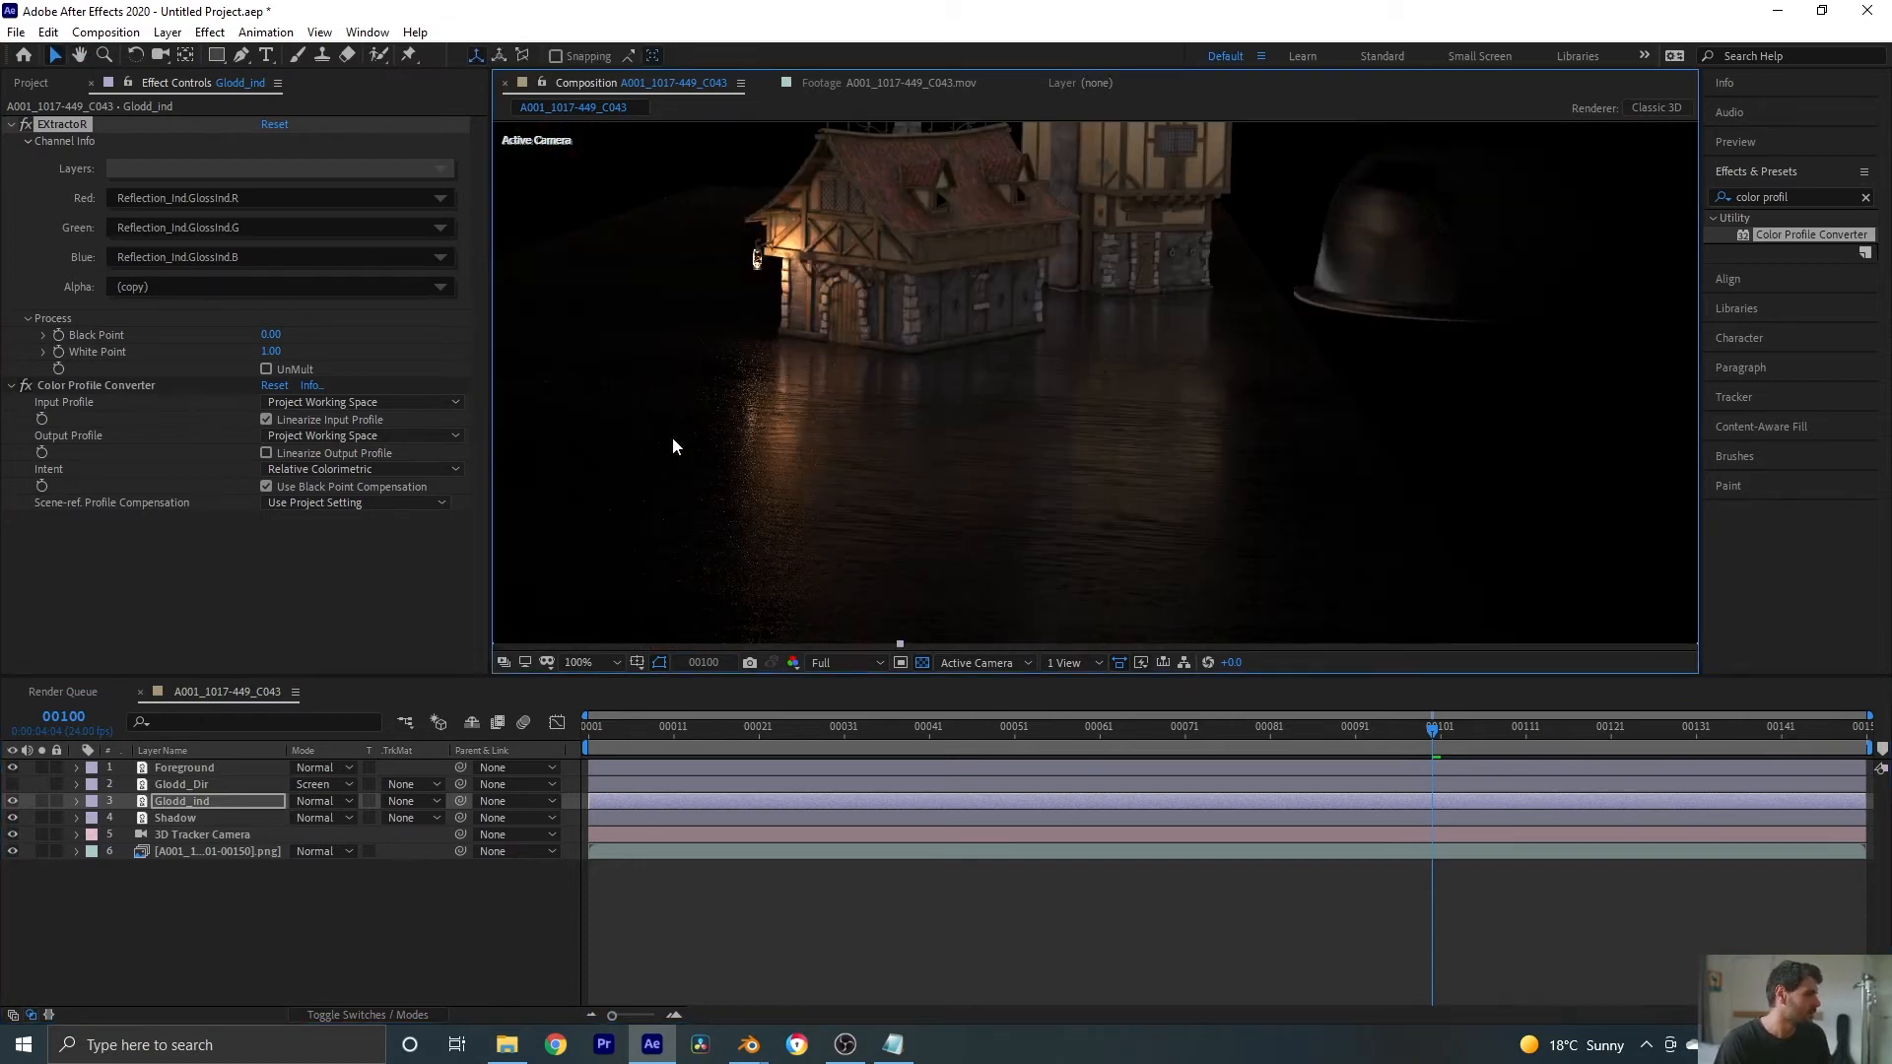
pyautogui.scroll(-1, 1123, 337)
pyautogui.moveTo(1068, 333); pyautogui.dragTo(1003, 423)
pyautogui.scroll(-1, 1009, 408)
pyautogui.scroll(1, 1009, 407)
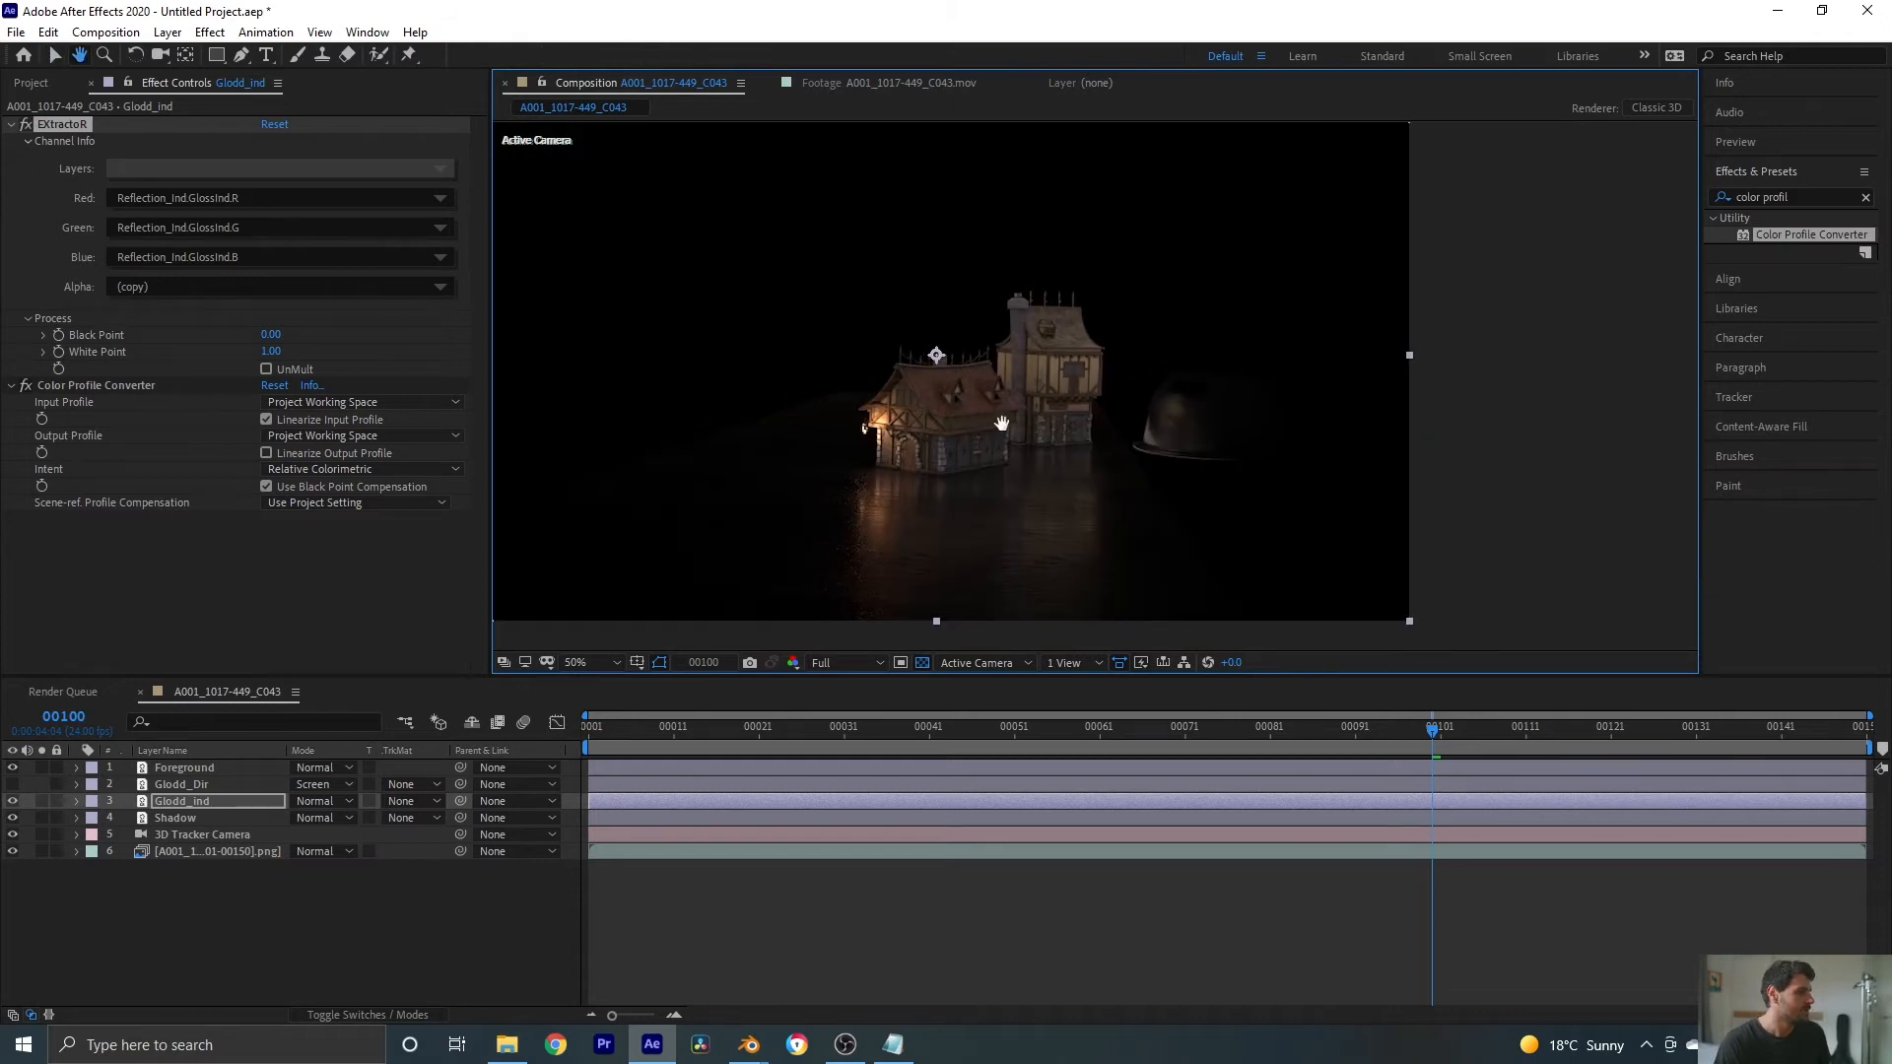
# - Try the Screen blending mode on the Glodd_ind layer, inspect the floor and bowl reflections, and return the mode to Normal
pyautogui.click(323, 801)
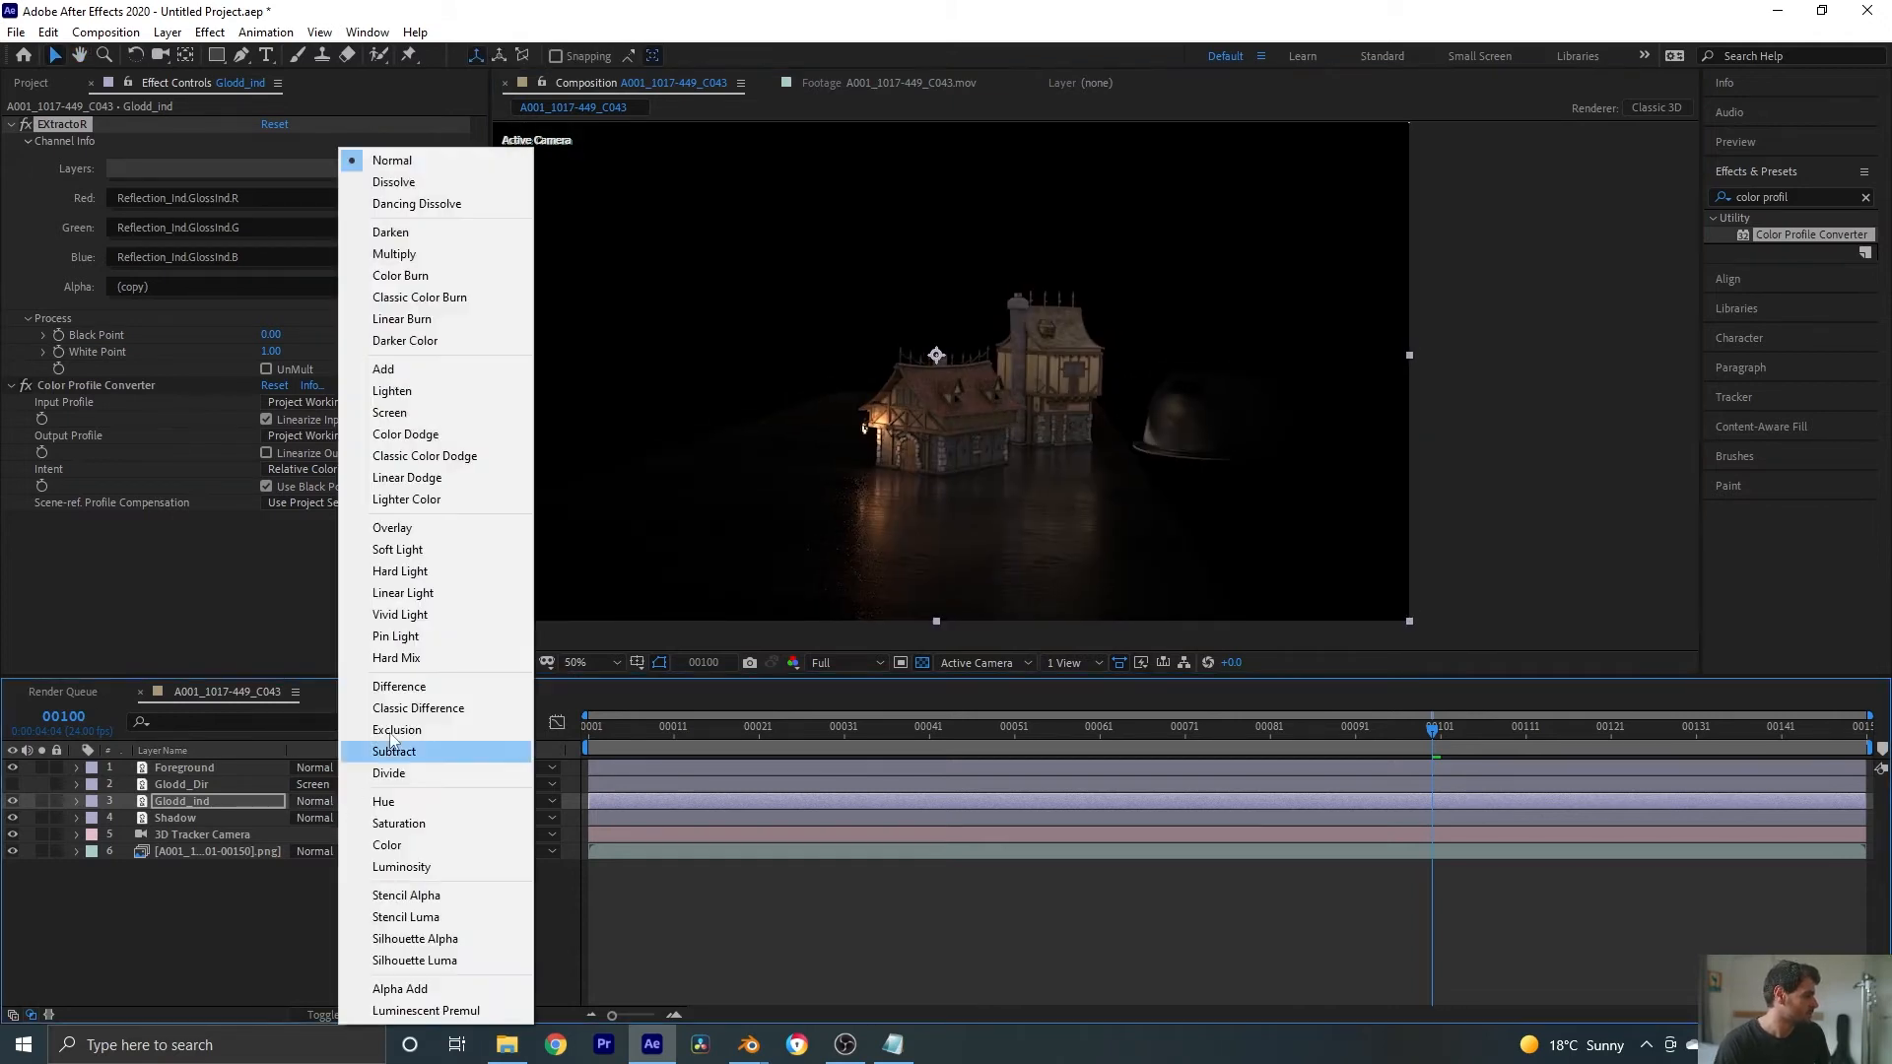
pyautogui.click(415, 420)
pyautogui.scroll(2, 956, 475)
pyautogui.scroll(-1, 973, 528)
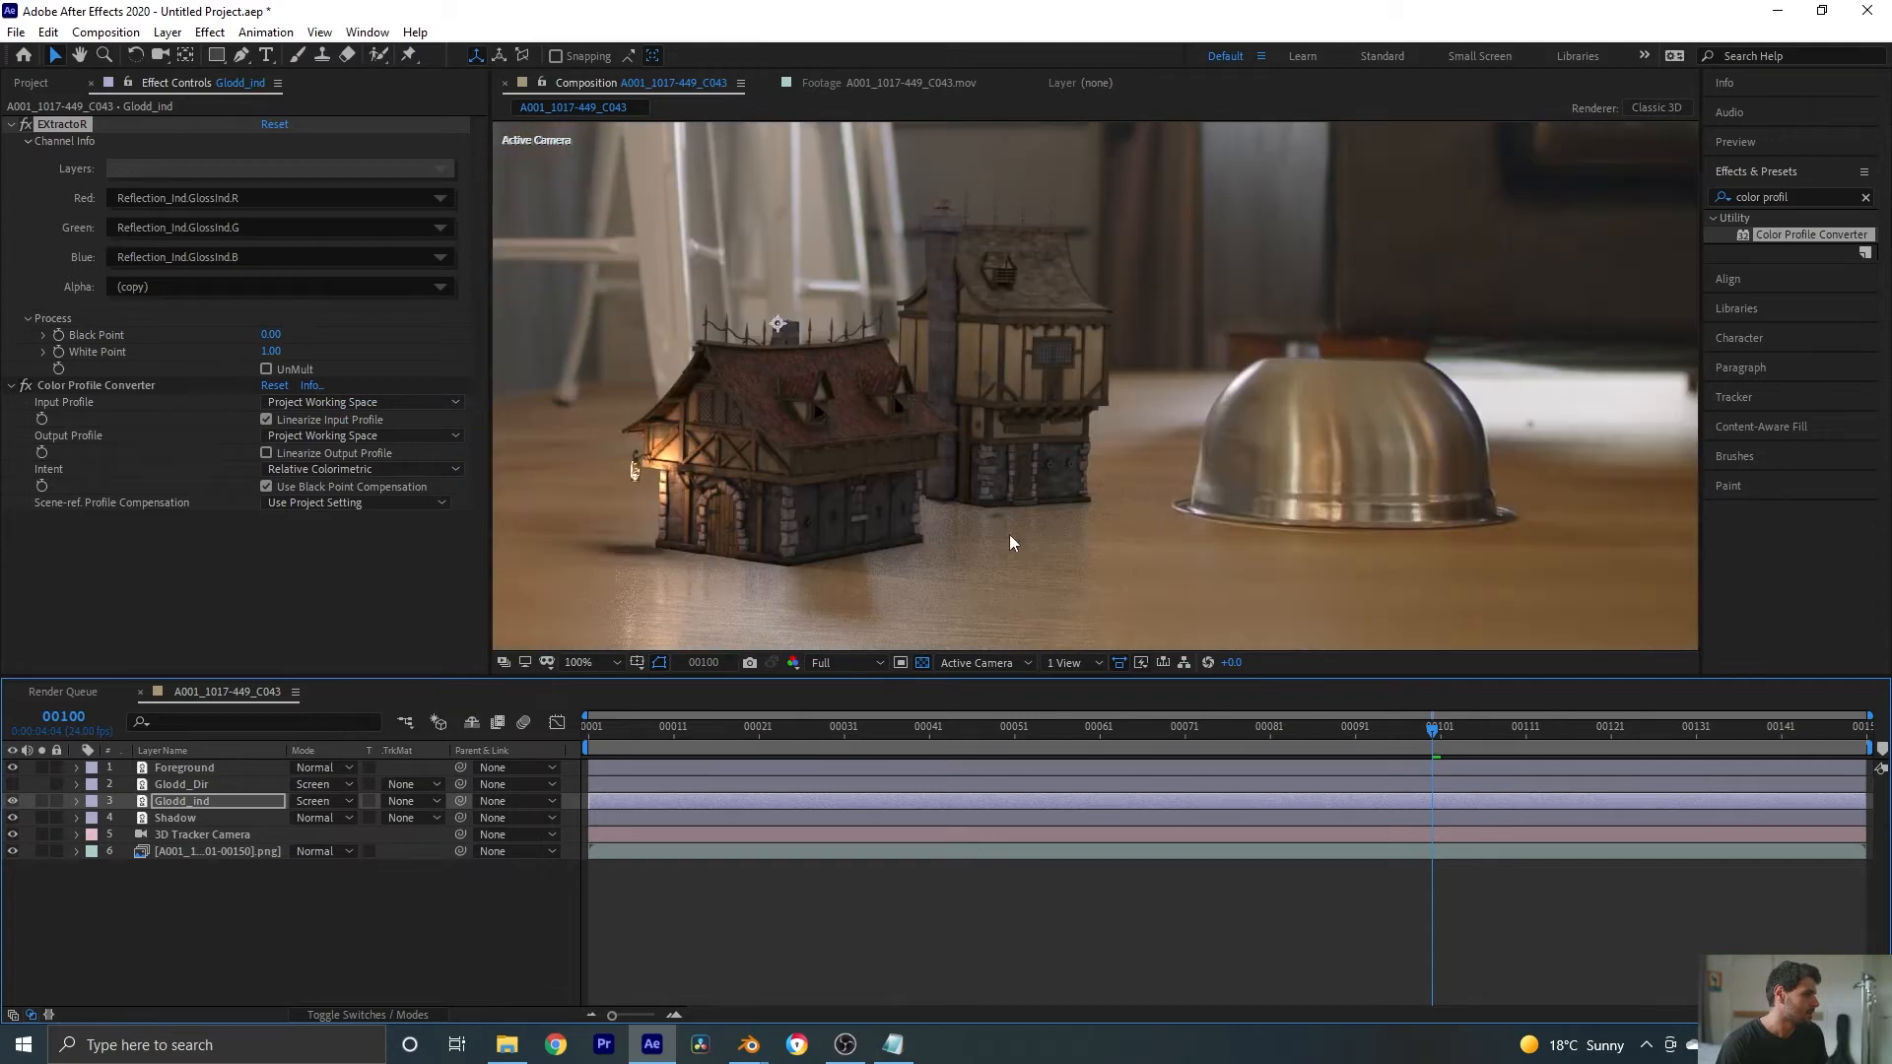
pyautogui.scroll(1, 1008, 534)
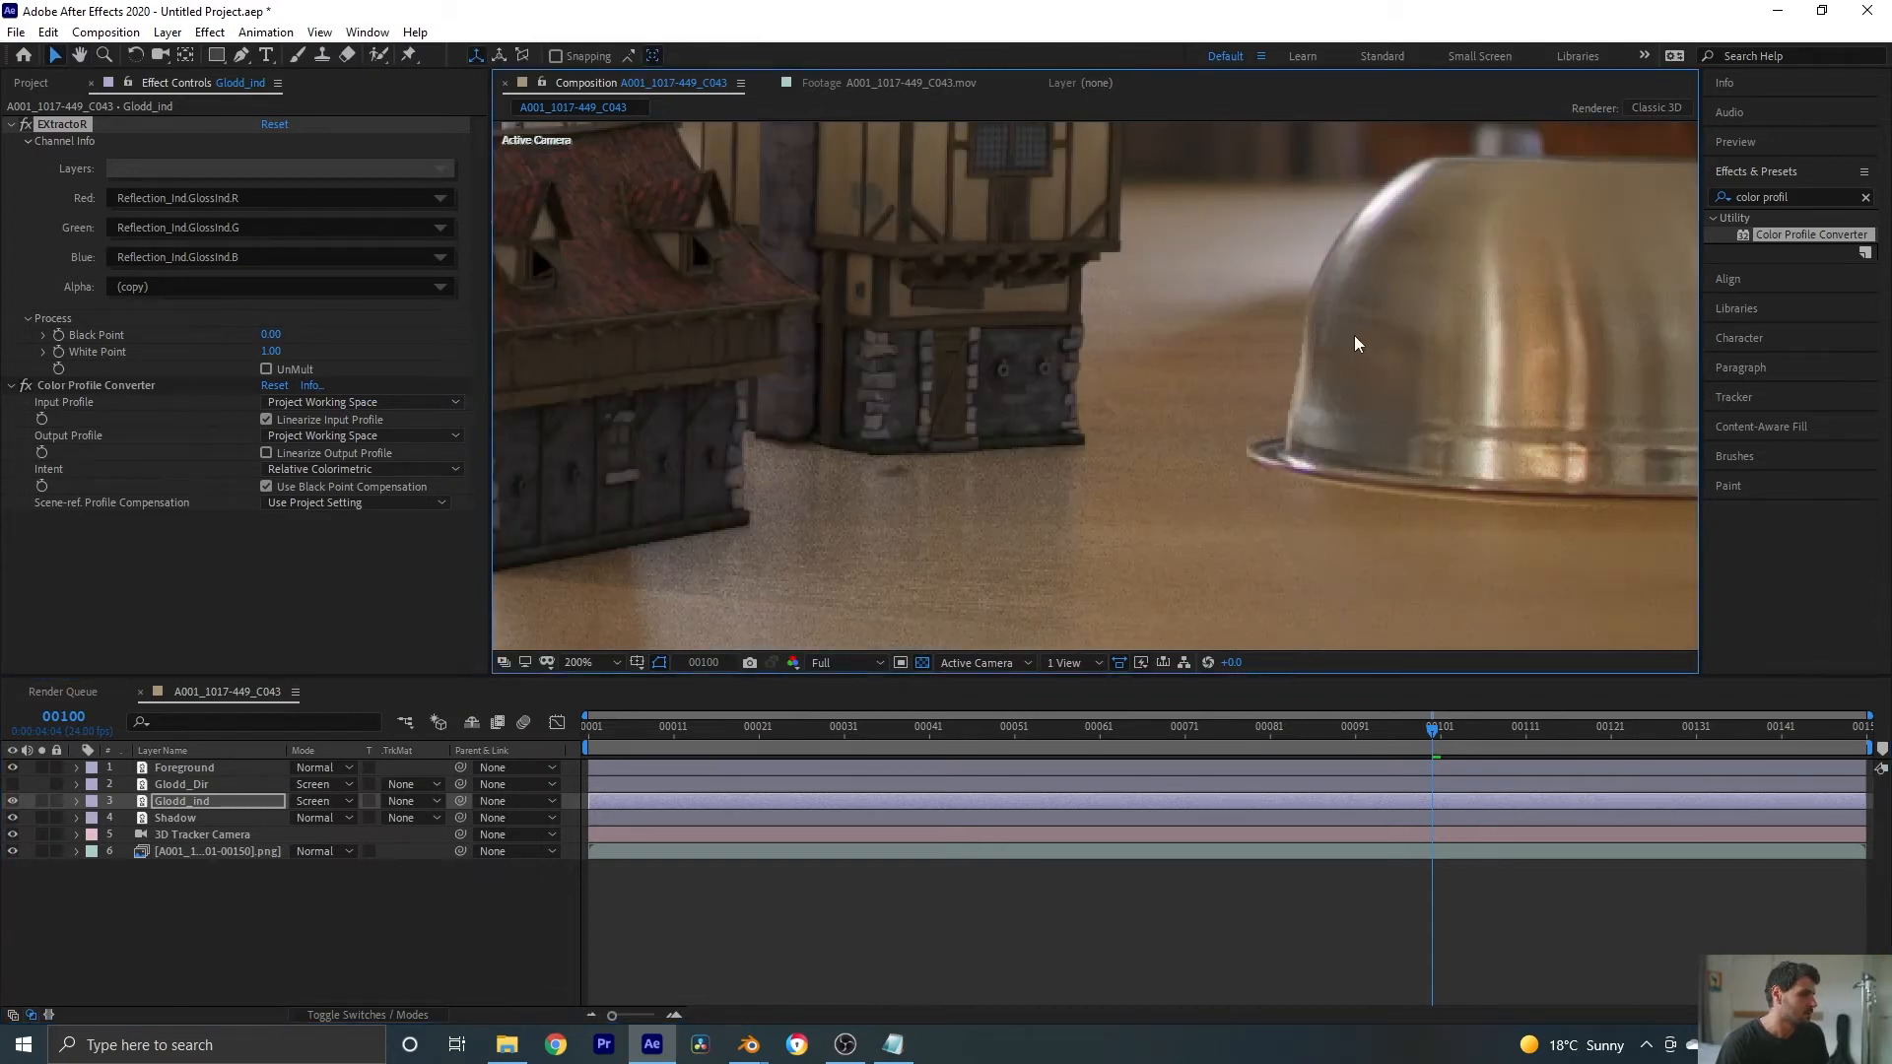
pyautogui.scroll(-2, 1354, 340)
pyautogui.scroll(1, 926, 373)
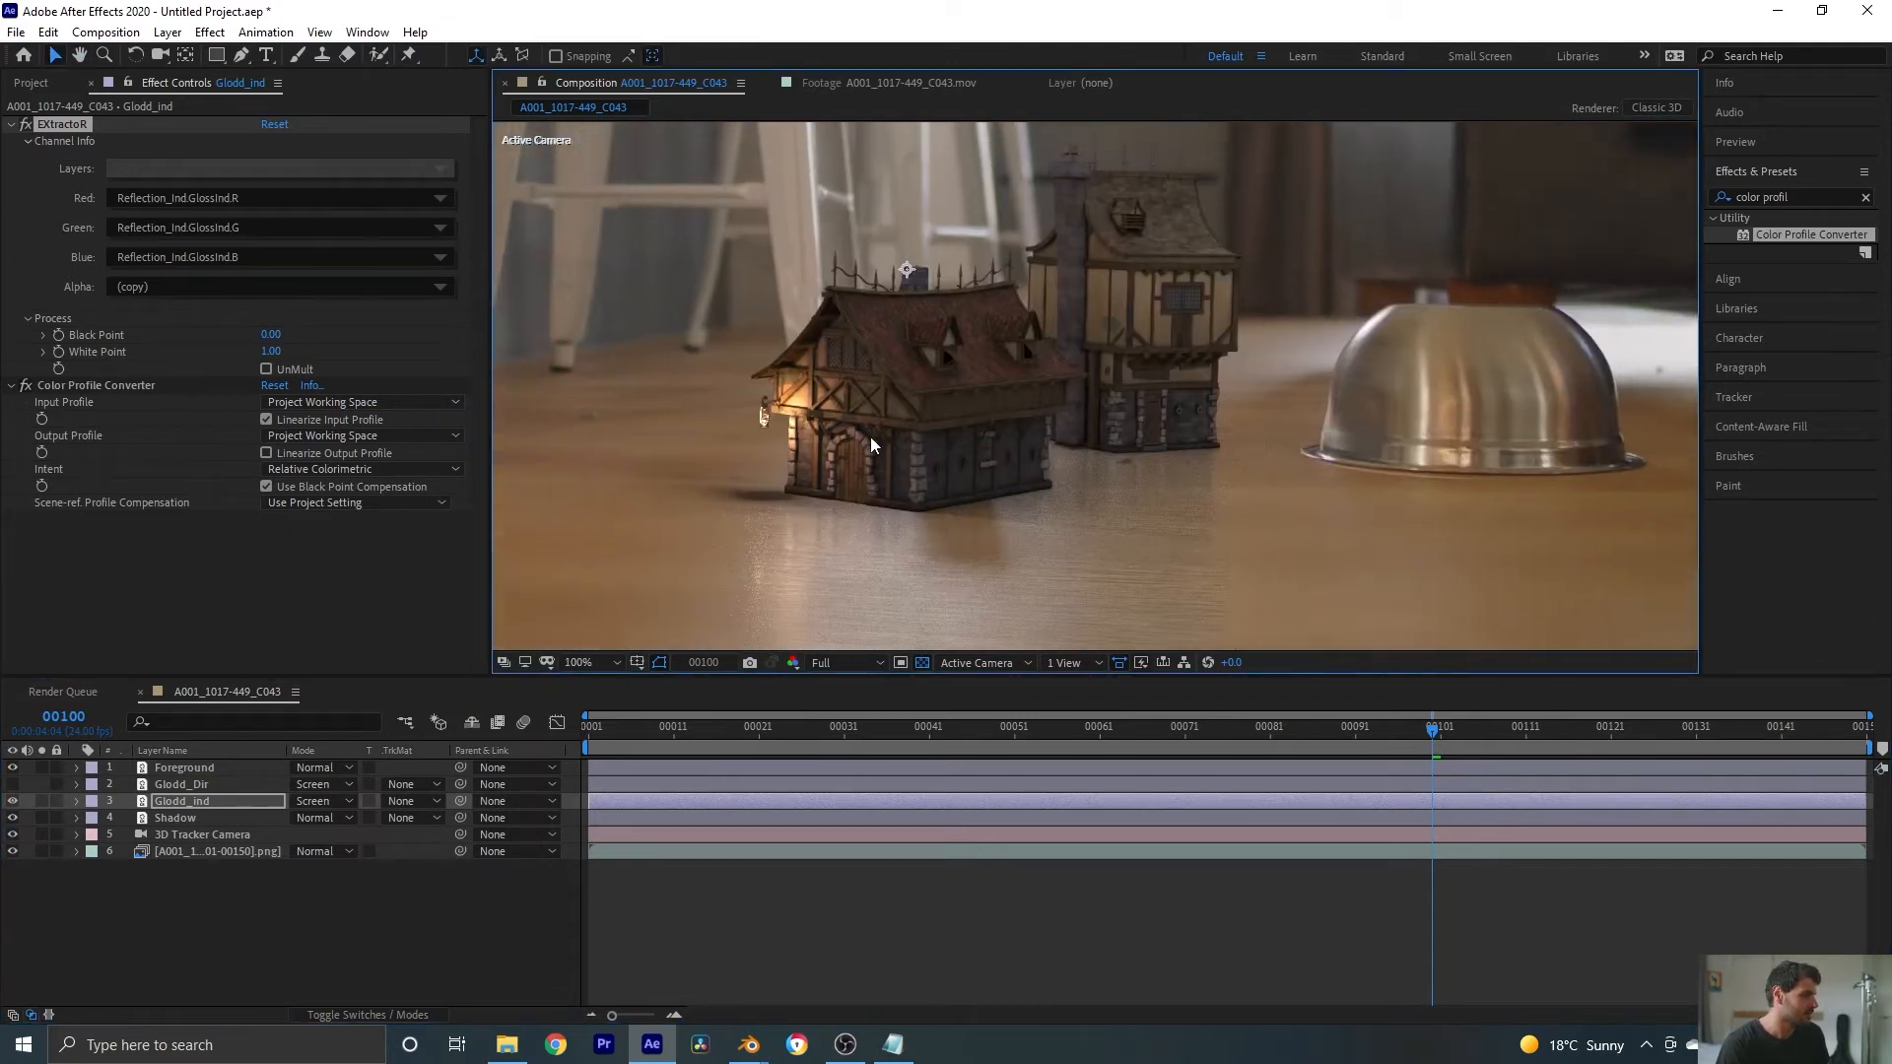
pyautogui.scroll(-1, 1094, 389)
pyautogui.moveTo(1031, 451); pyautogui.dragTo(951, 475)
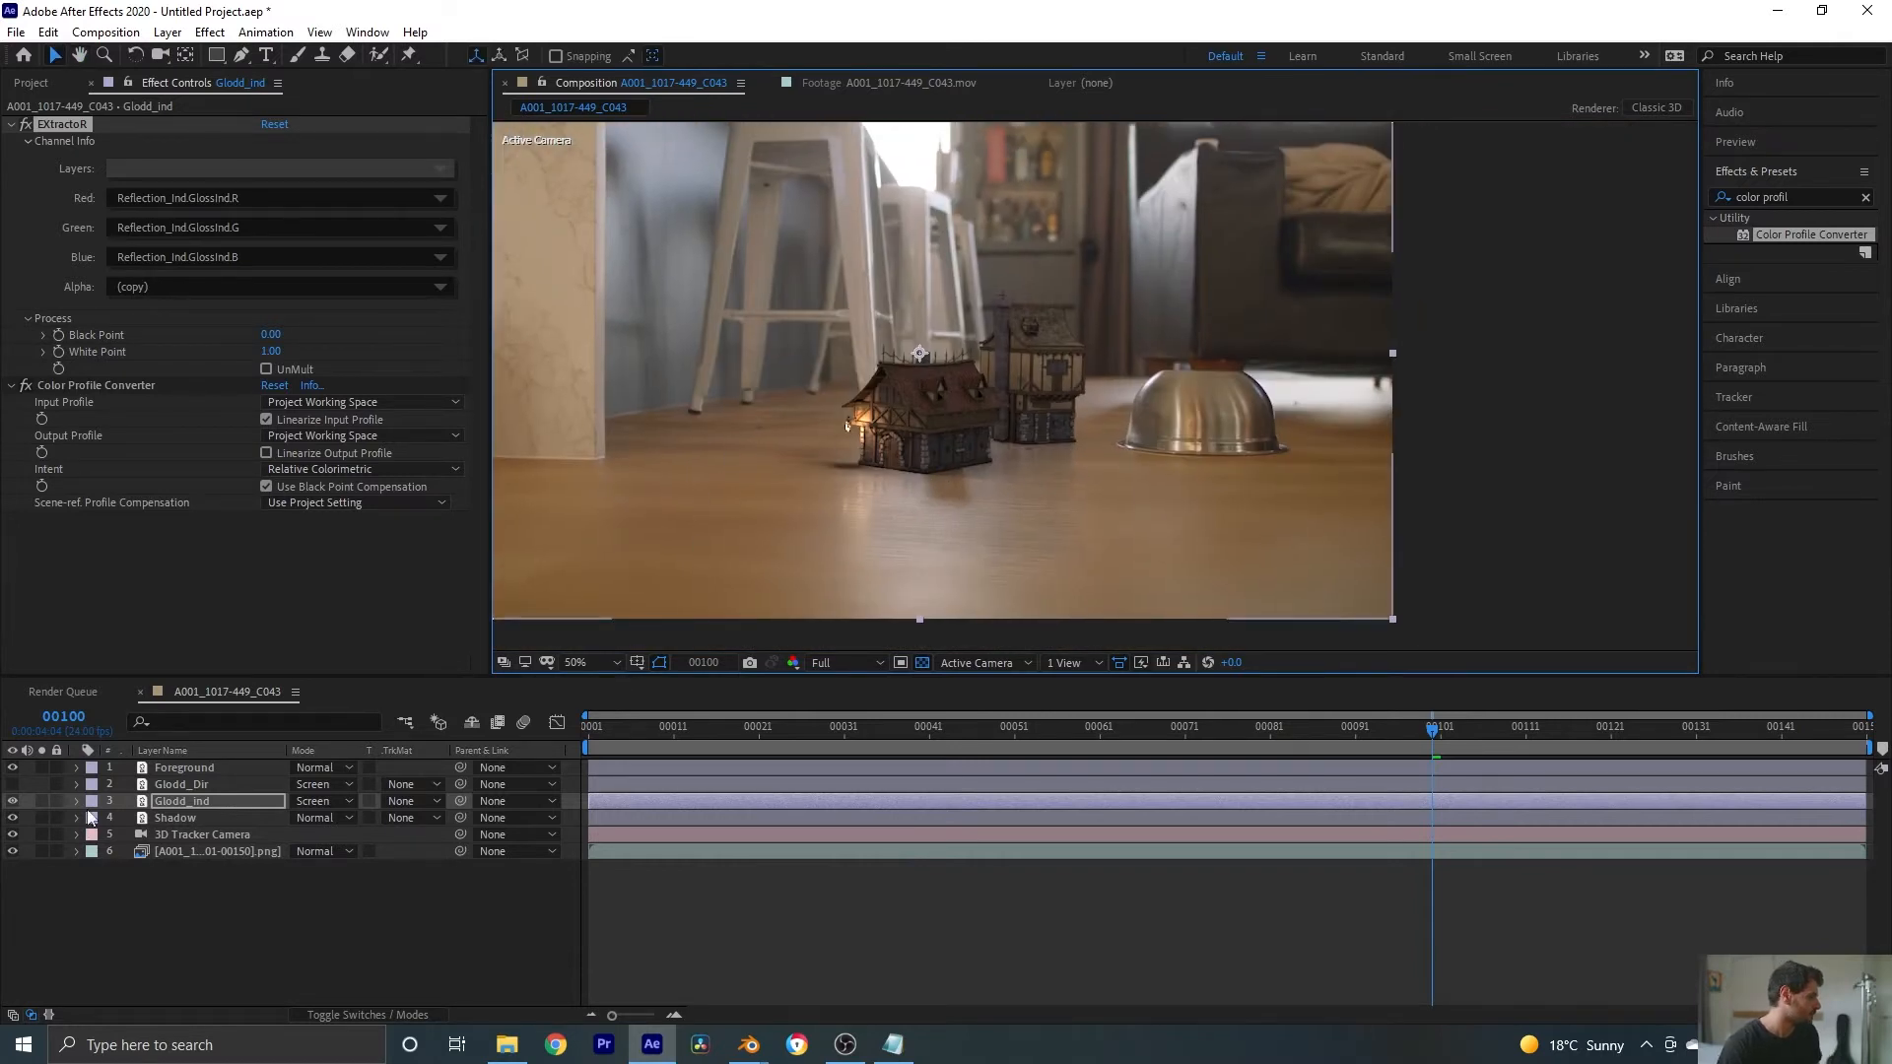
pyautogui.click(335, 785)
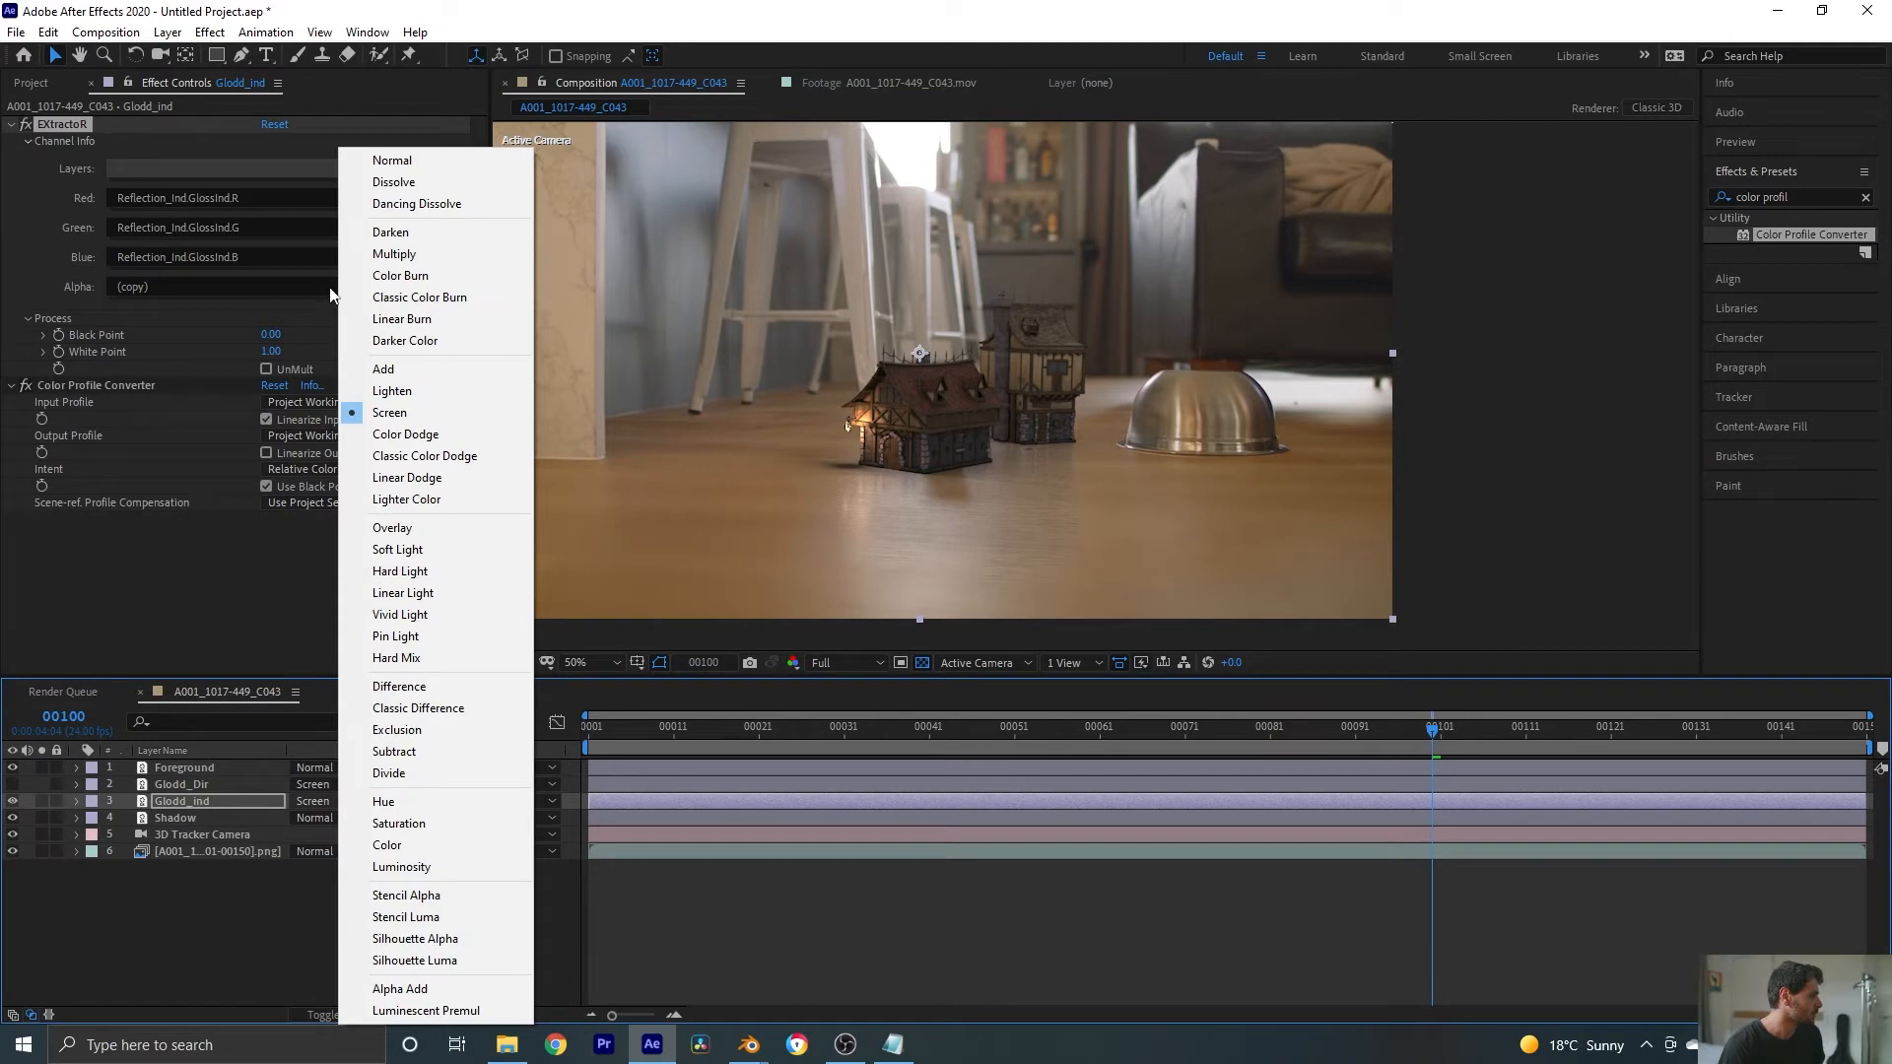
pyautogui.click(429, 164)
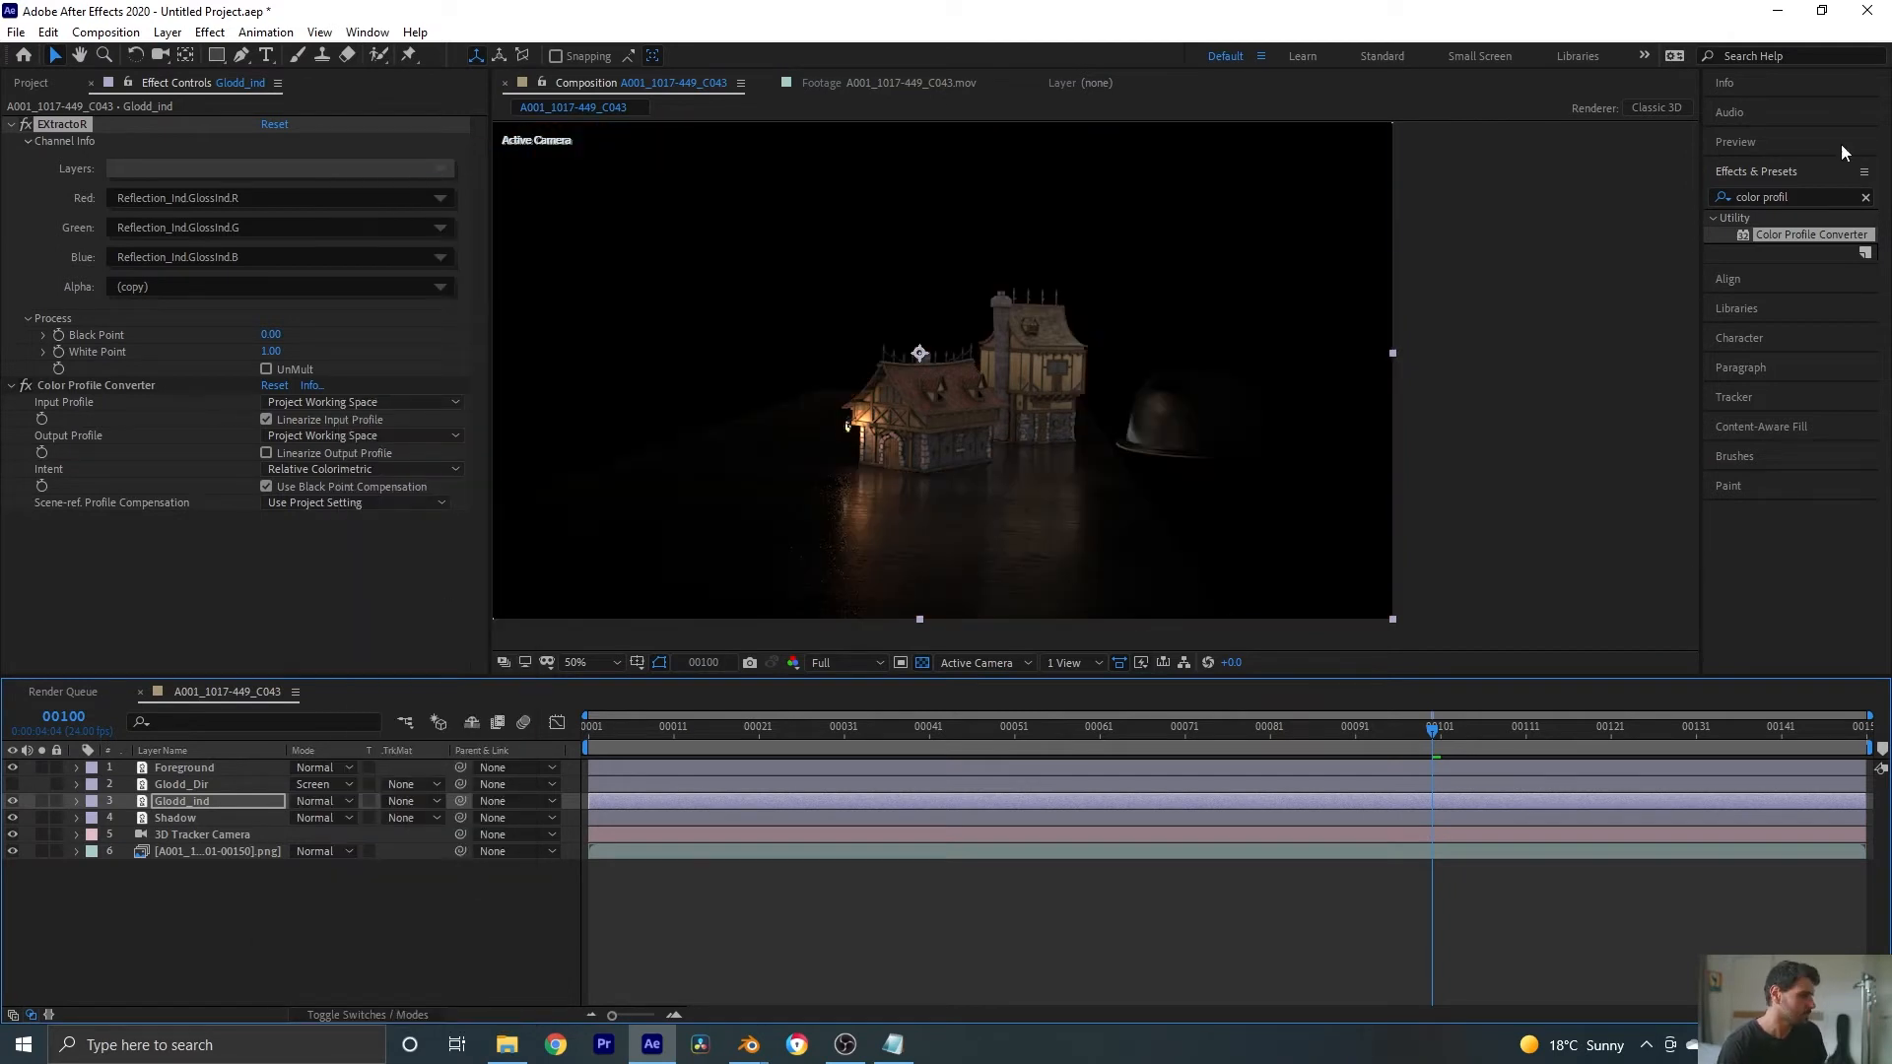
# - Find the UnMult effect and apply it to the Glodd_ind layer
pyautogui.click(1865, 197)
pyautogui.click(1778, 194)
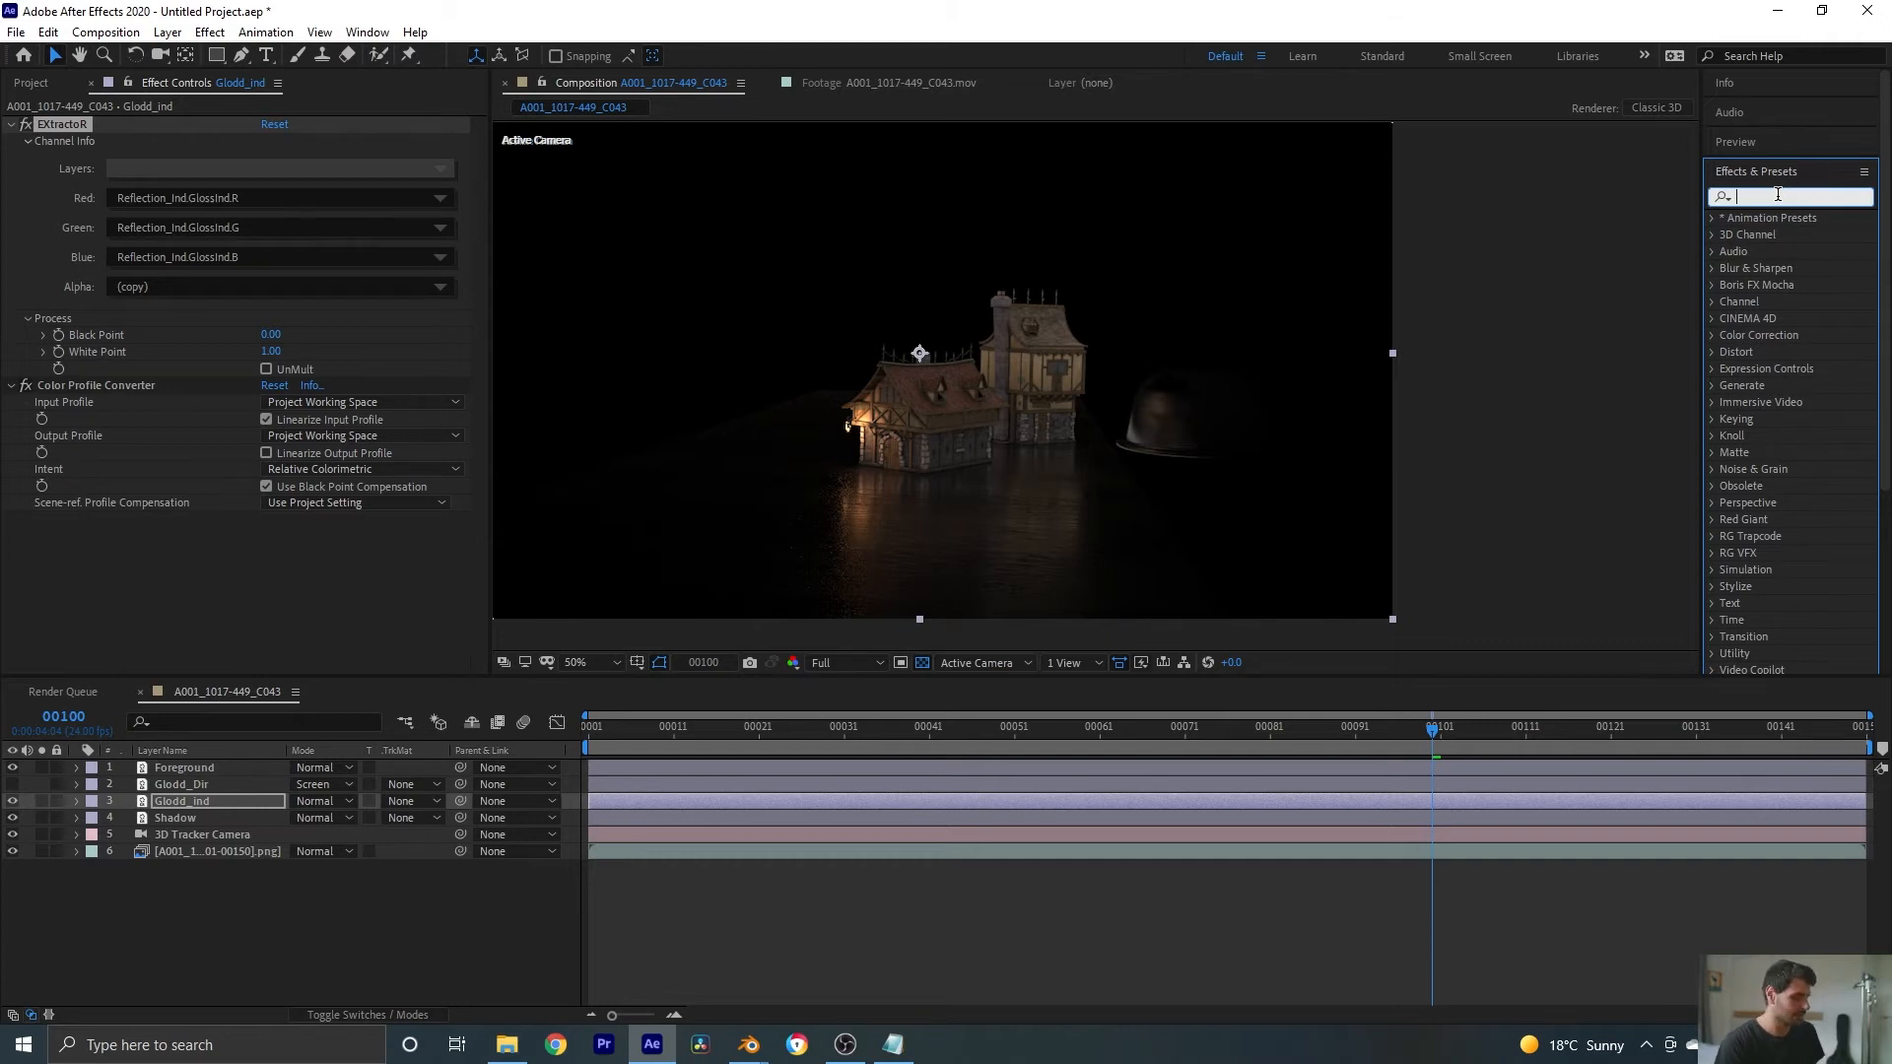
pyautogui.write('unm')
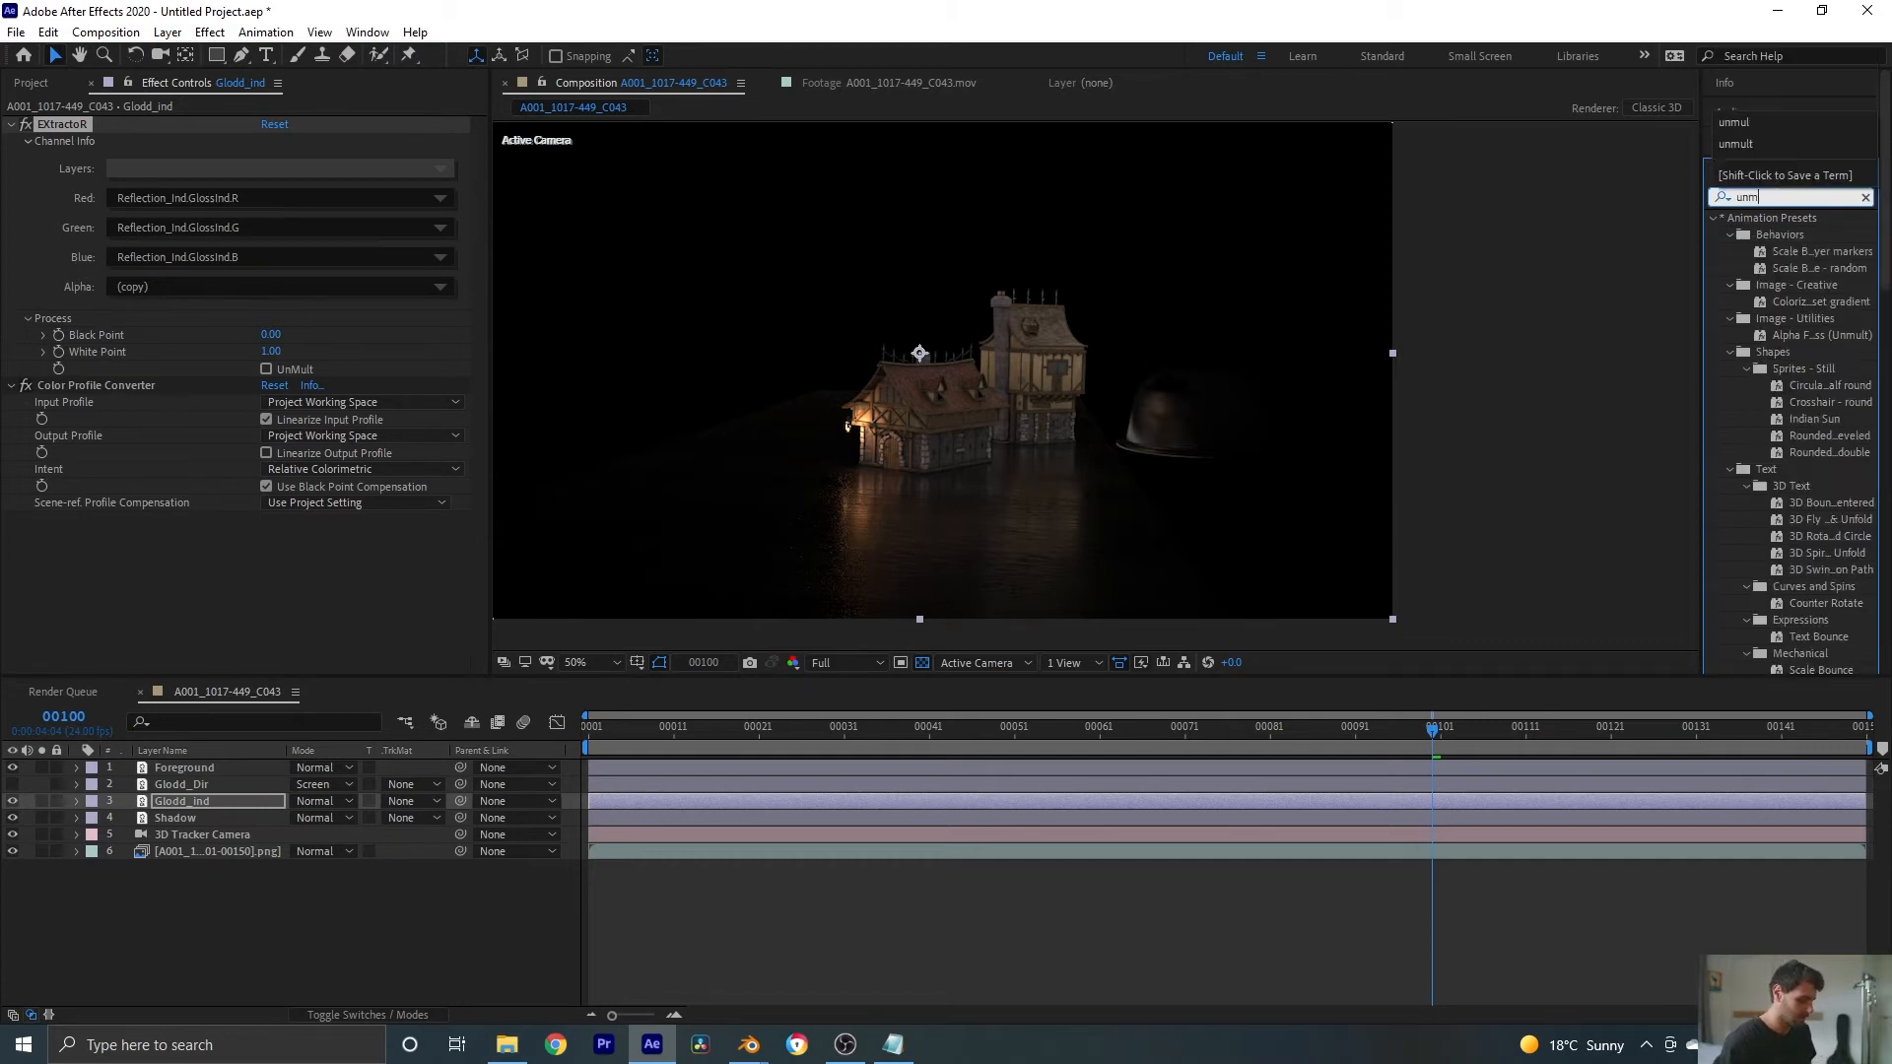
pyautogui.write('ult')
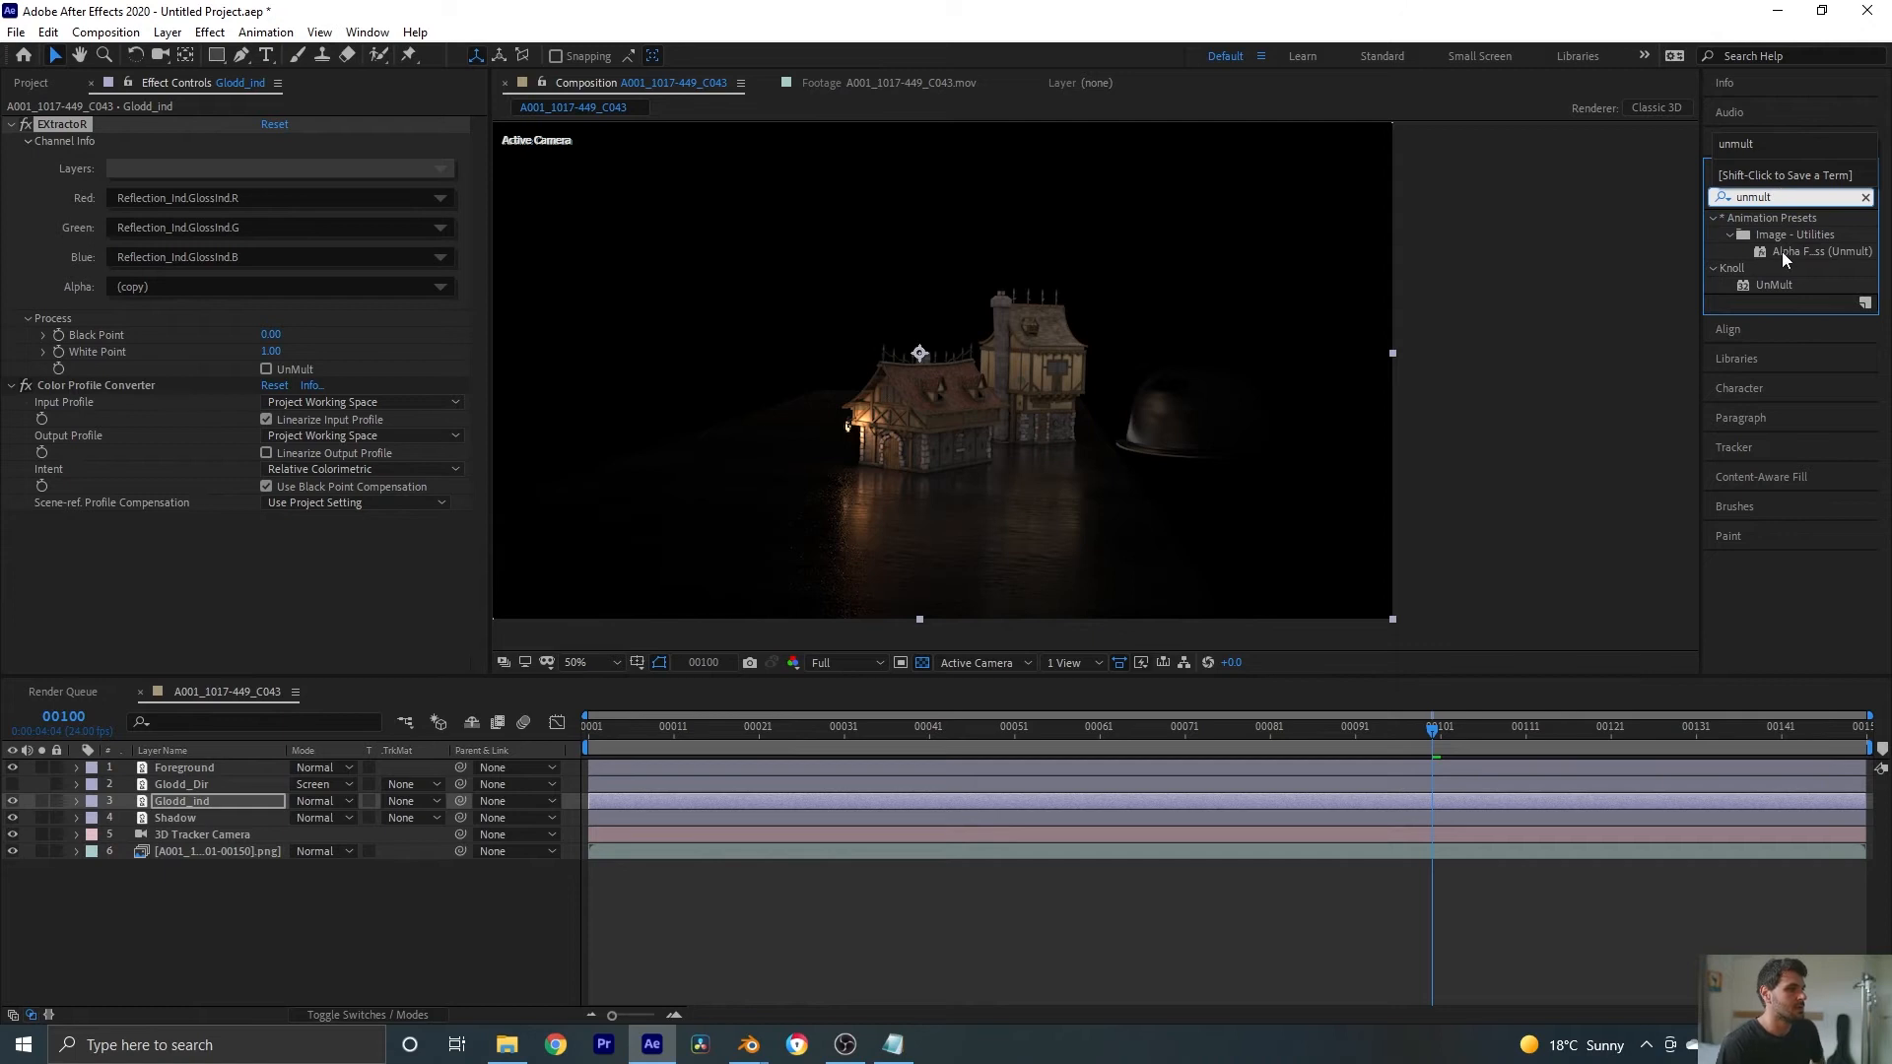
pyautogui.moveTo(1776, 284); pyautogui.dragTo(187, 800)
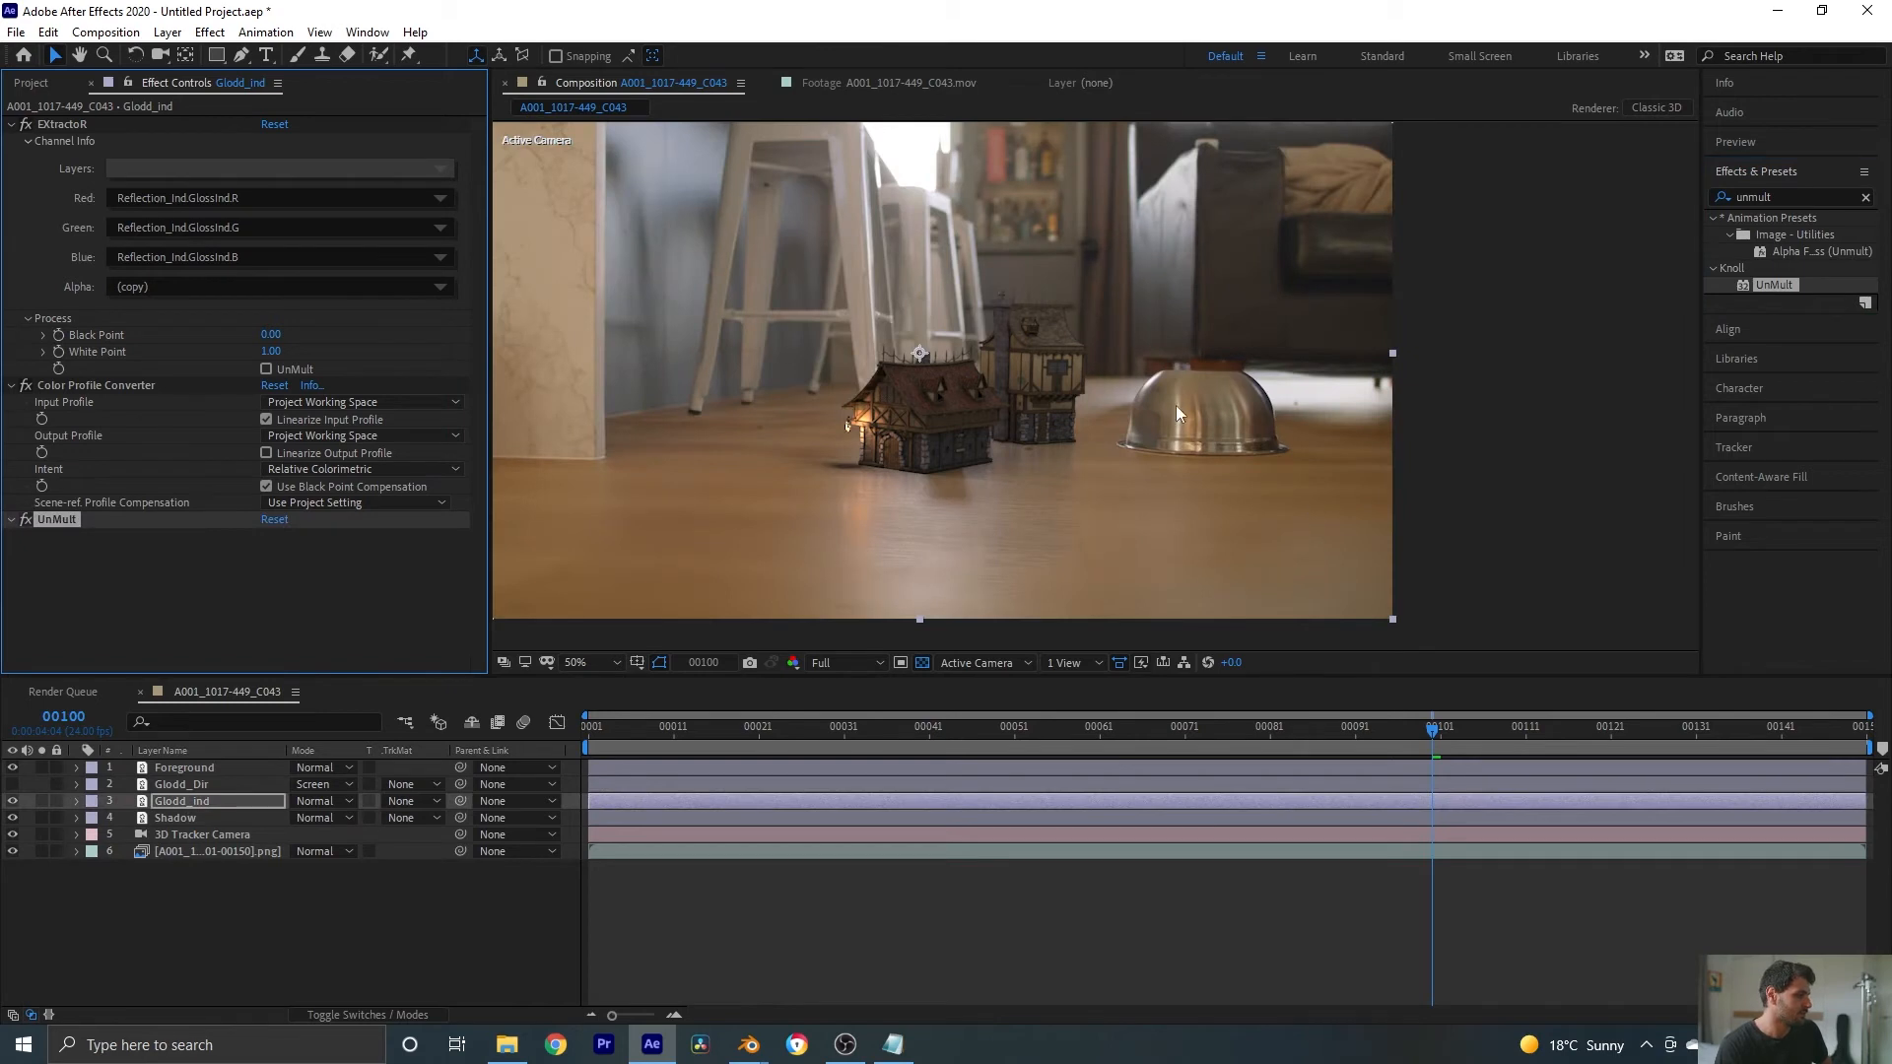
# - Examine the floor reflections in front of the houses up close and compare the view with the Glodd_ind layer hidden and shown
pyautogui.scroll(3, 1091, 459)
pyautogui.scroll(-1, 1050, 512)
pyautogui.moveTo(1070, 502); pyautogui.dragTo(1336, 260)
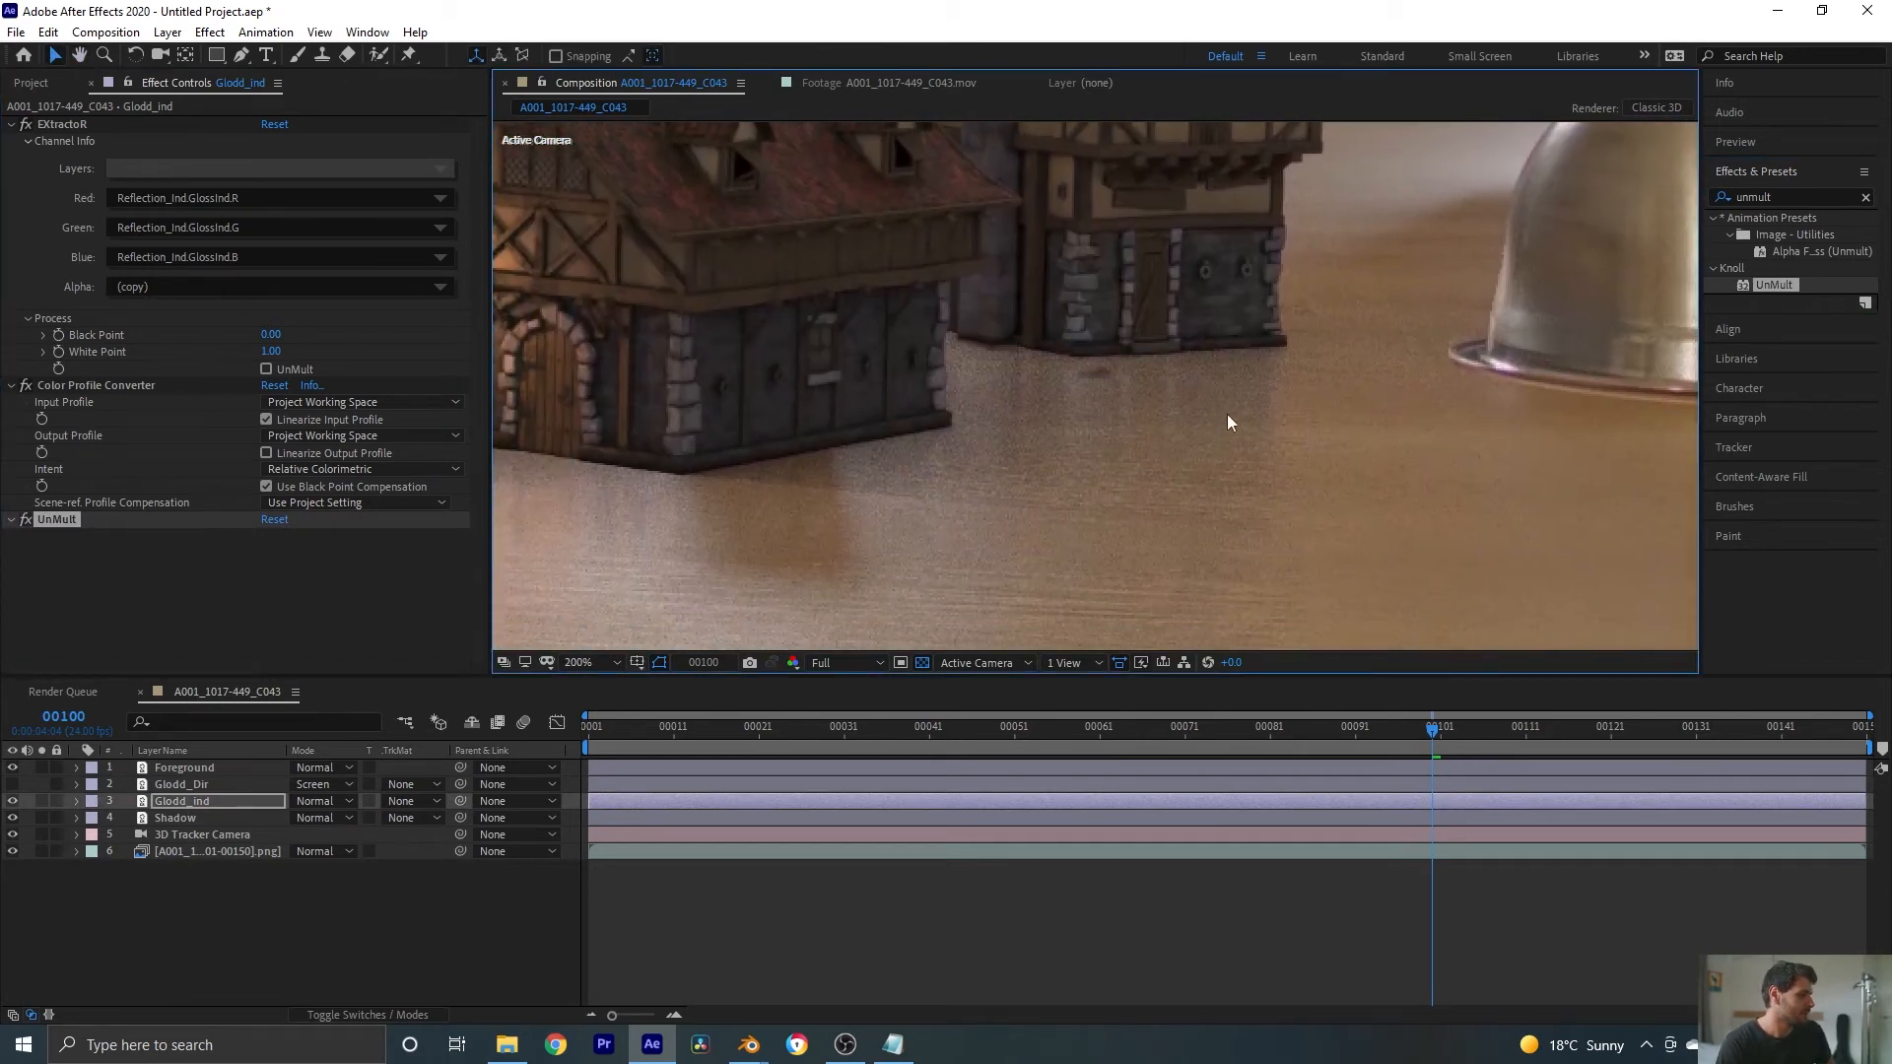
pyautogui.scroll(-2, 1133, 226)
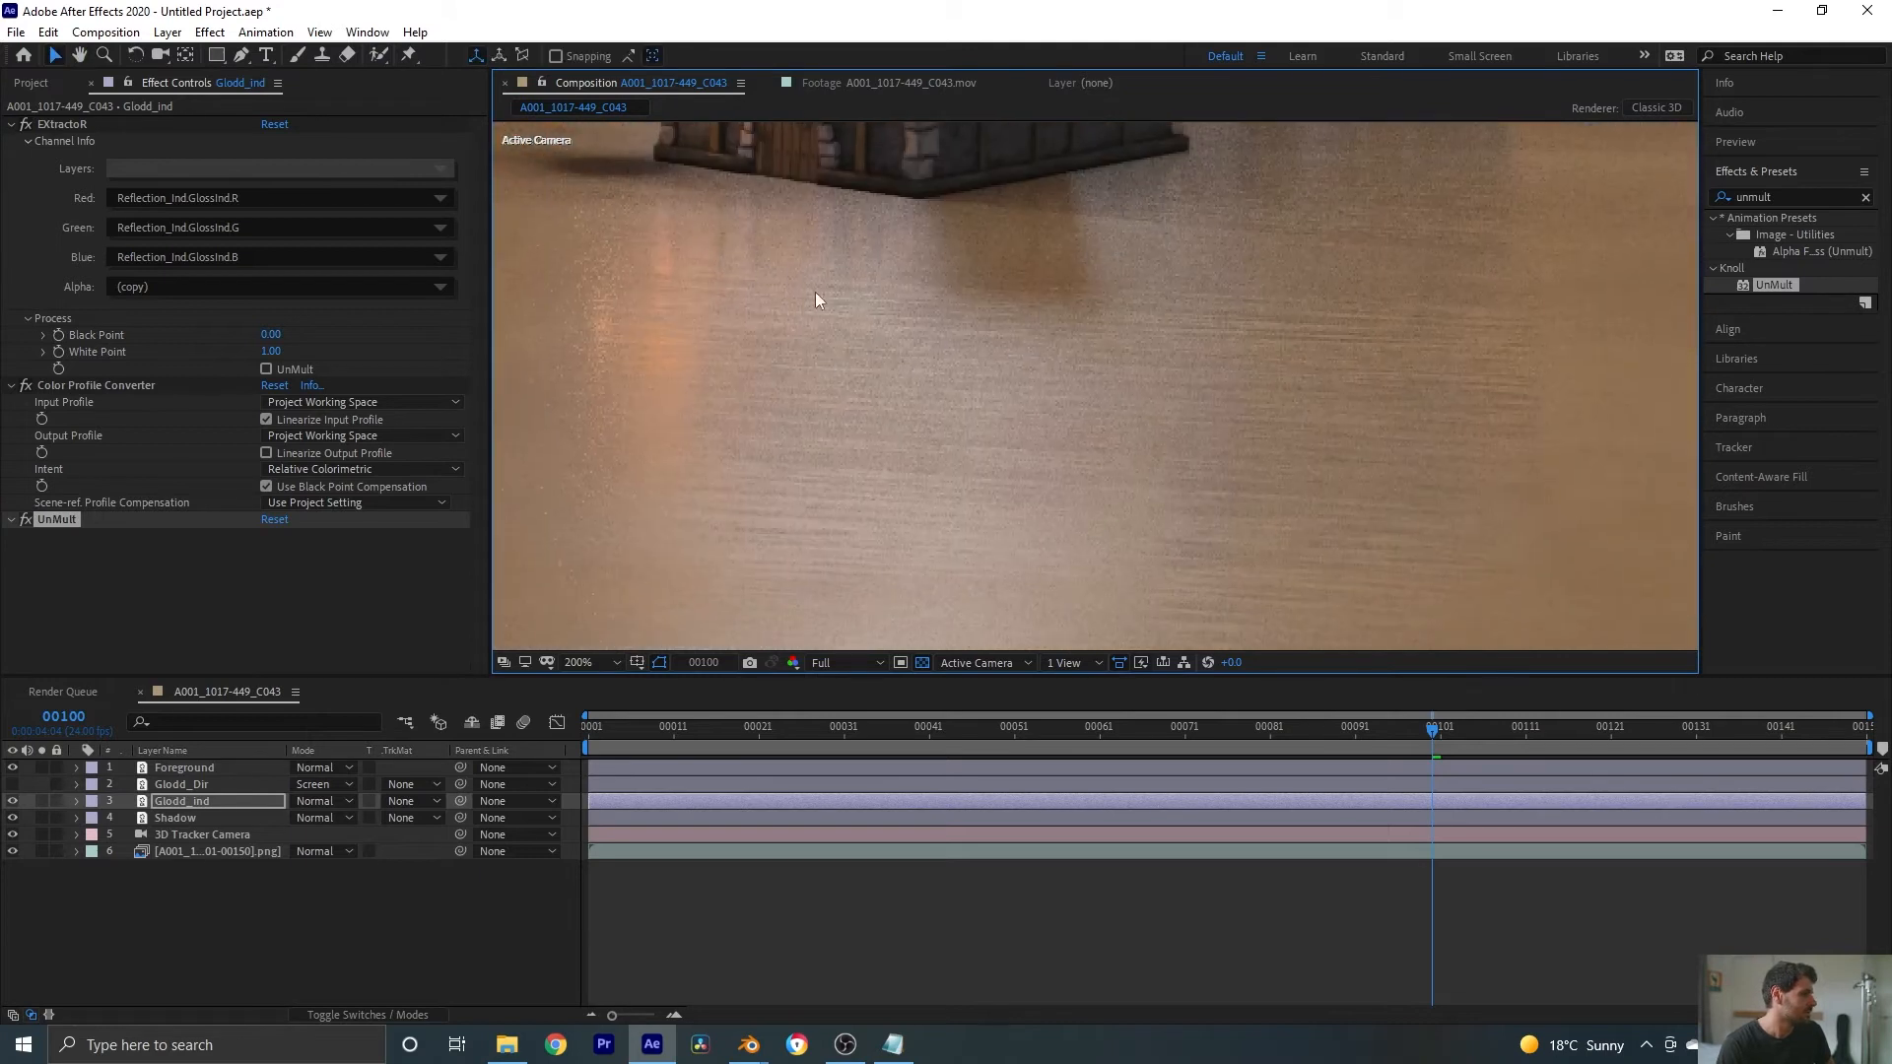
pyautogui.scroll(-2, 971, 295)
pyautogui.scroll(2, 1021, 376)
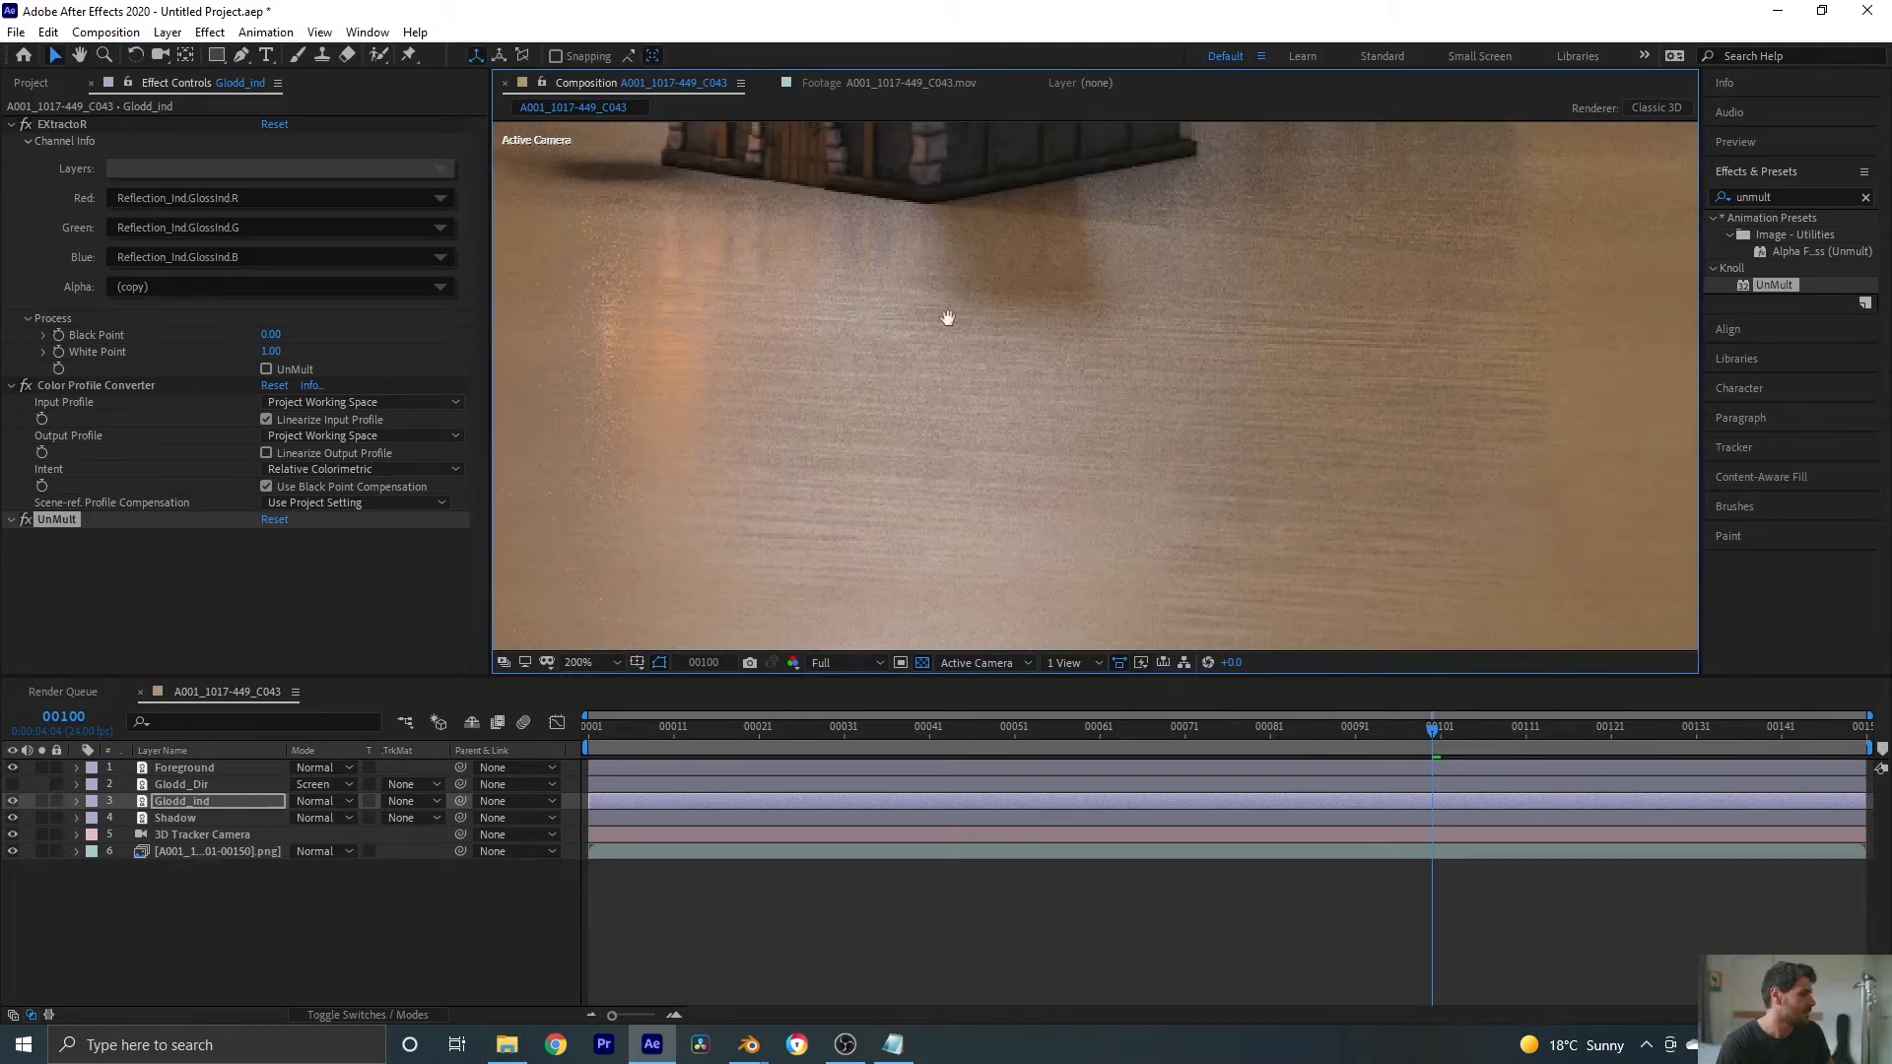
pyautogui.moveTo(902, 295); pyautogui.dragTo(946, 417)
pyautogui.moveTo(830, 231); pyautogui.dragTo(820, 333)
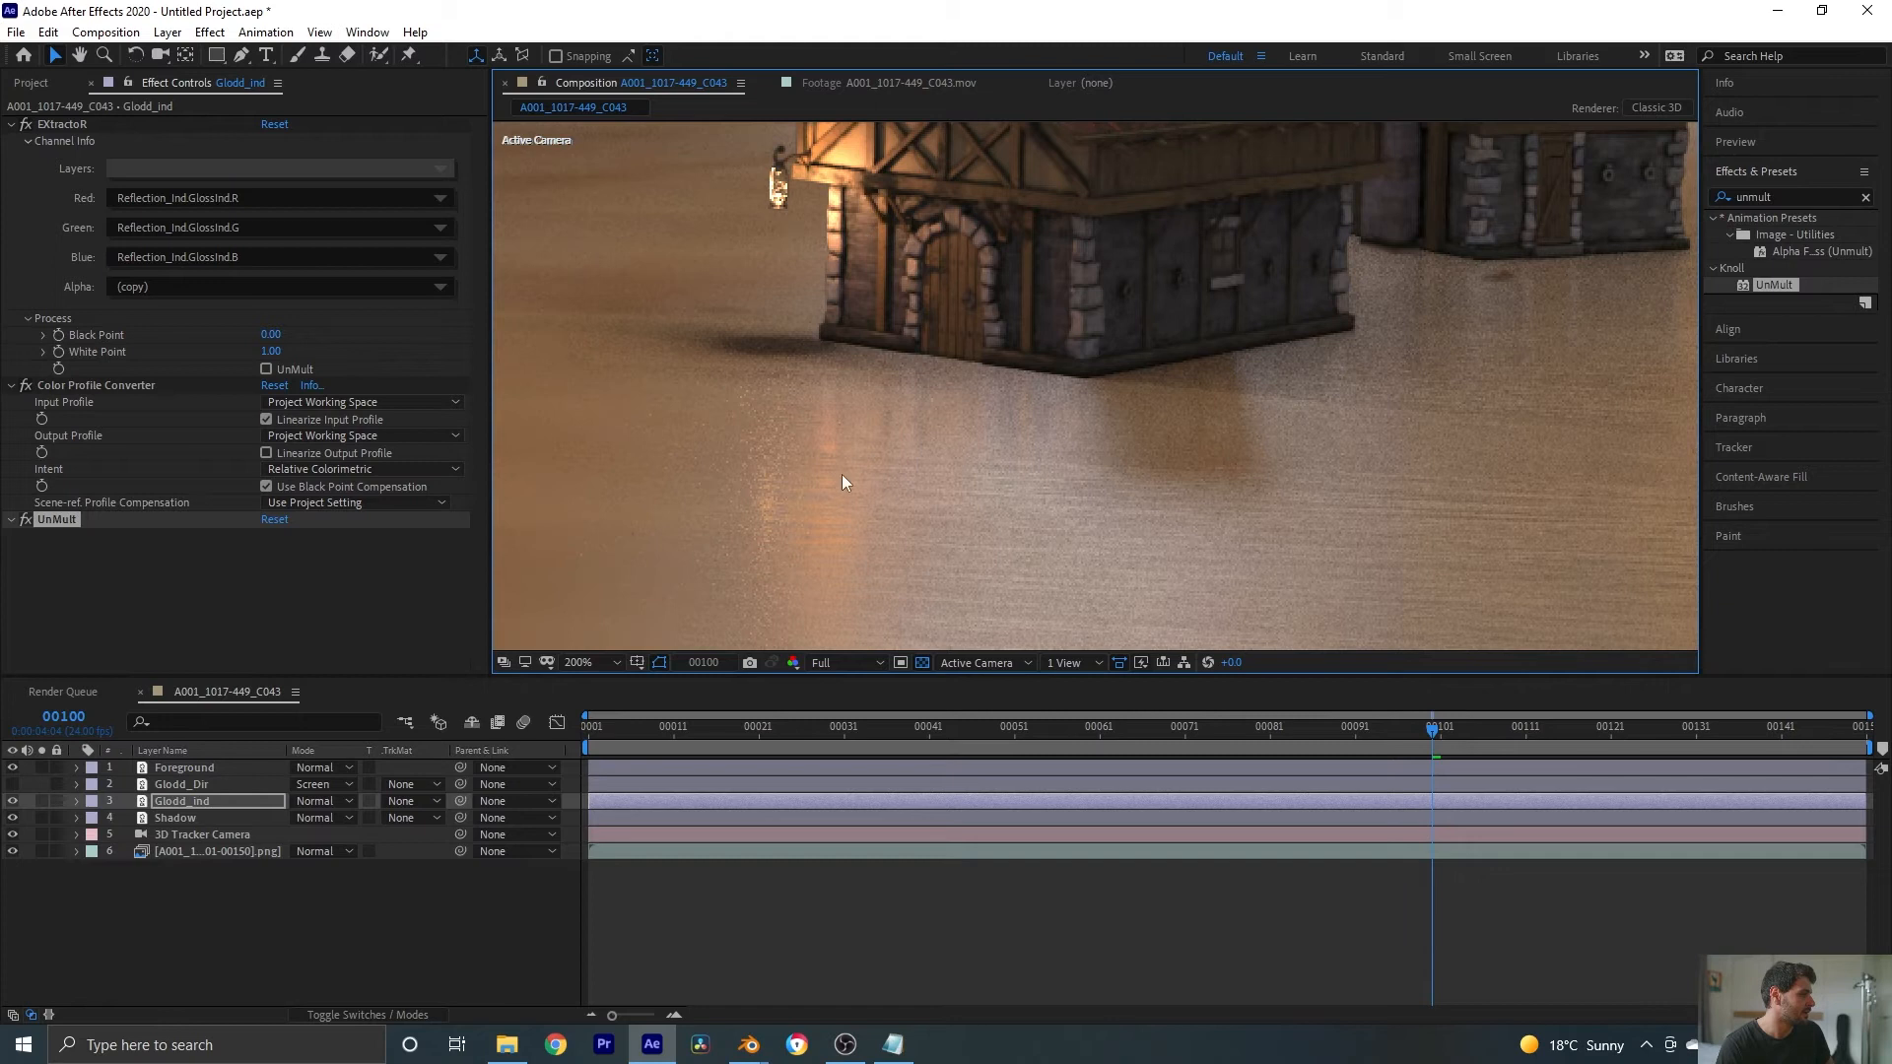
pyautogui.click(13, 801)
pyautogui.click(13, 801)
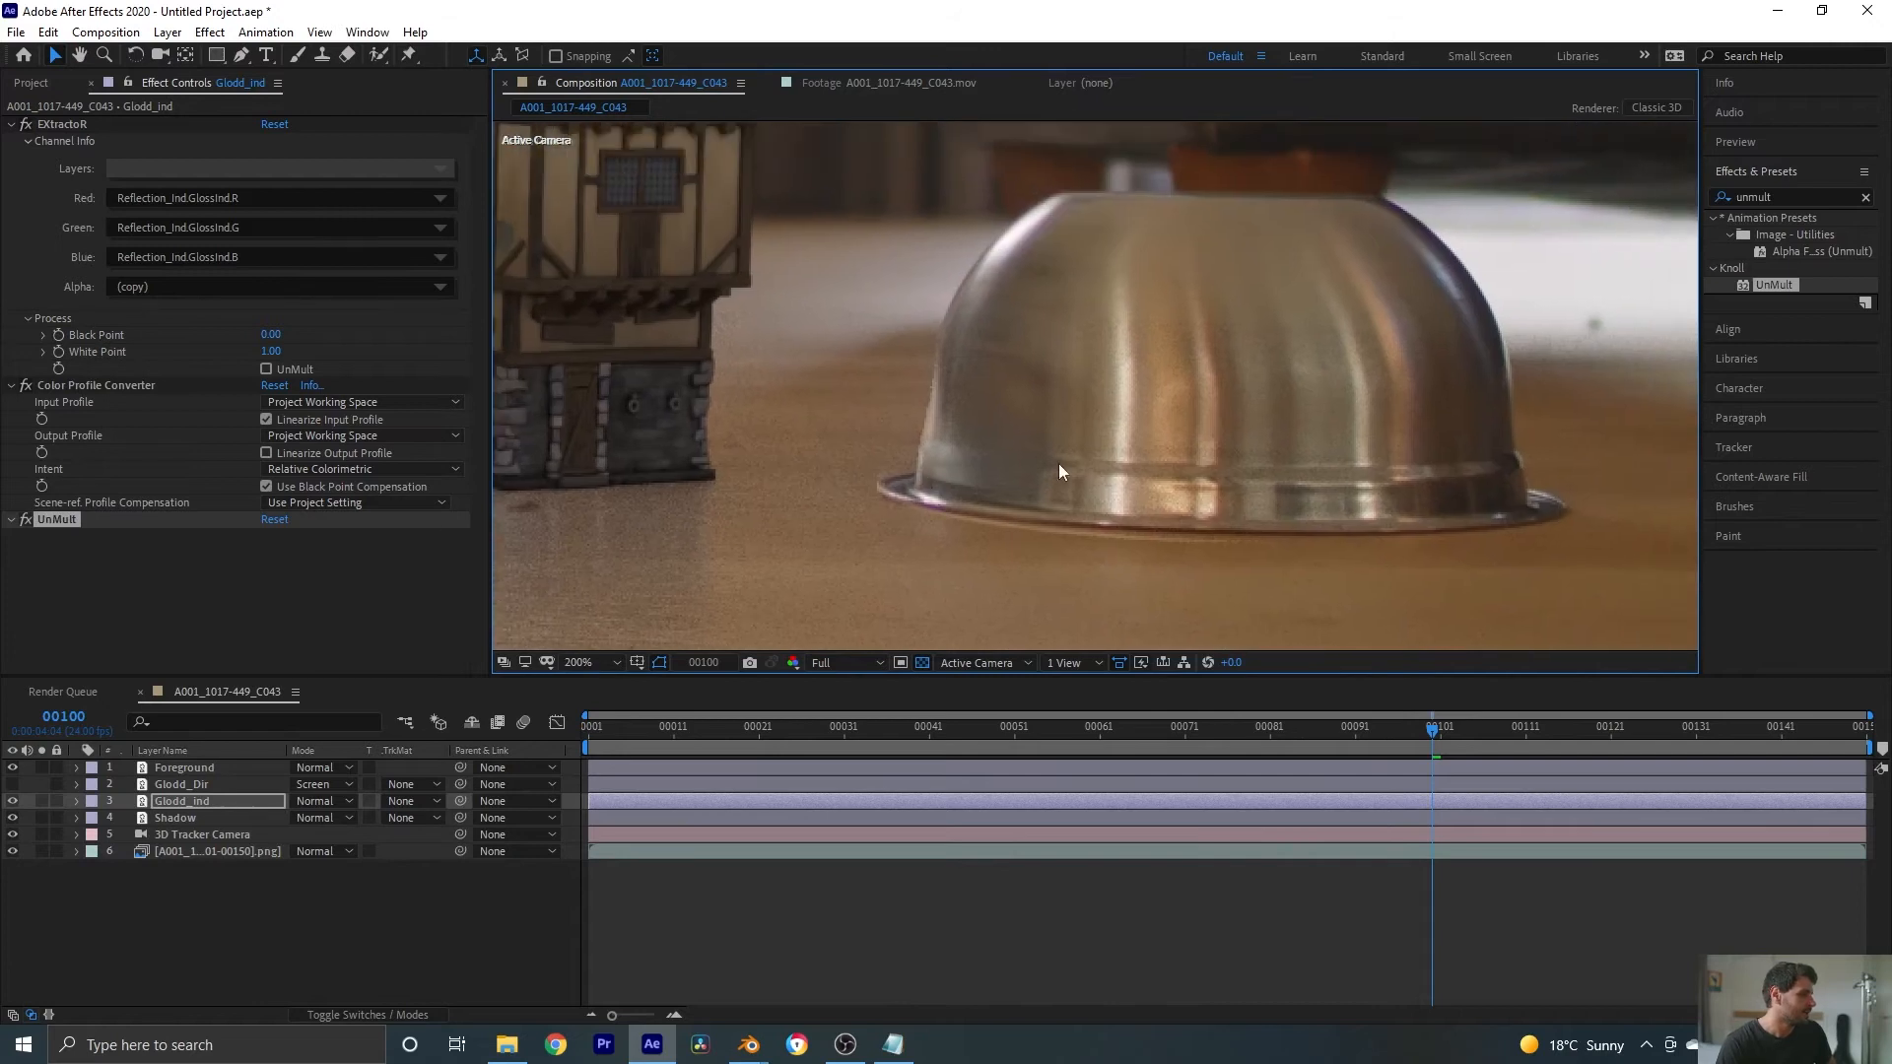
# - Compare the reflection on the metal bowl with the Glodd_ind layer repeatedly hidden and shown
pyautogui.click(13, 801)
pyautogui.click(13, 801)
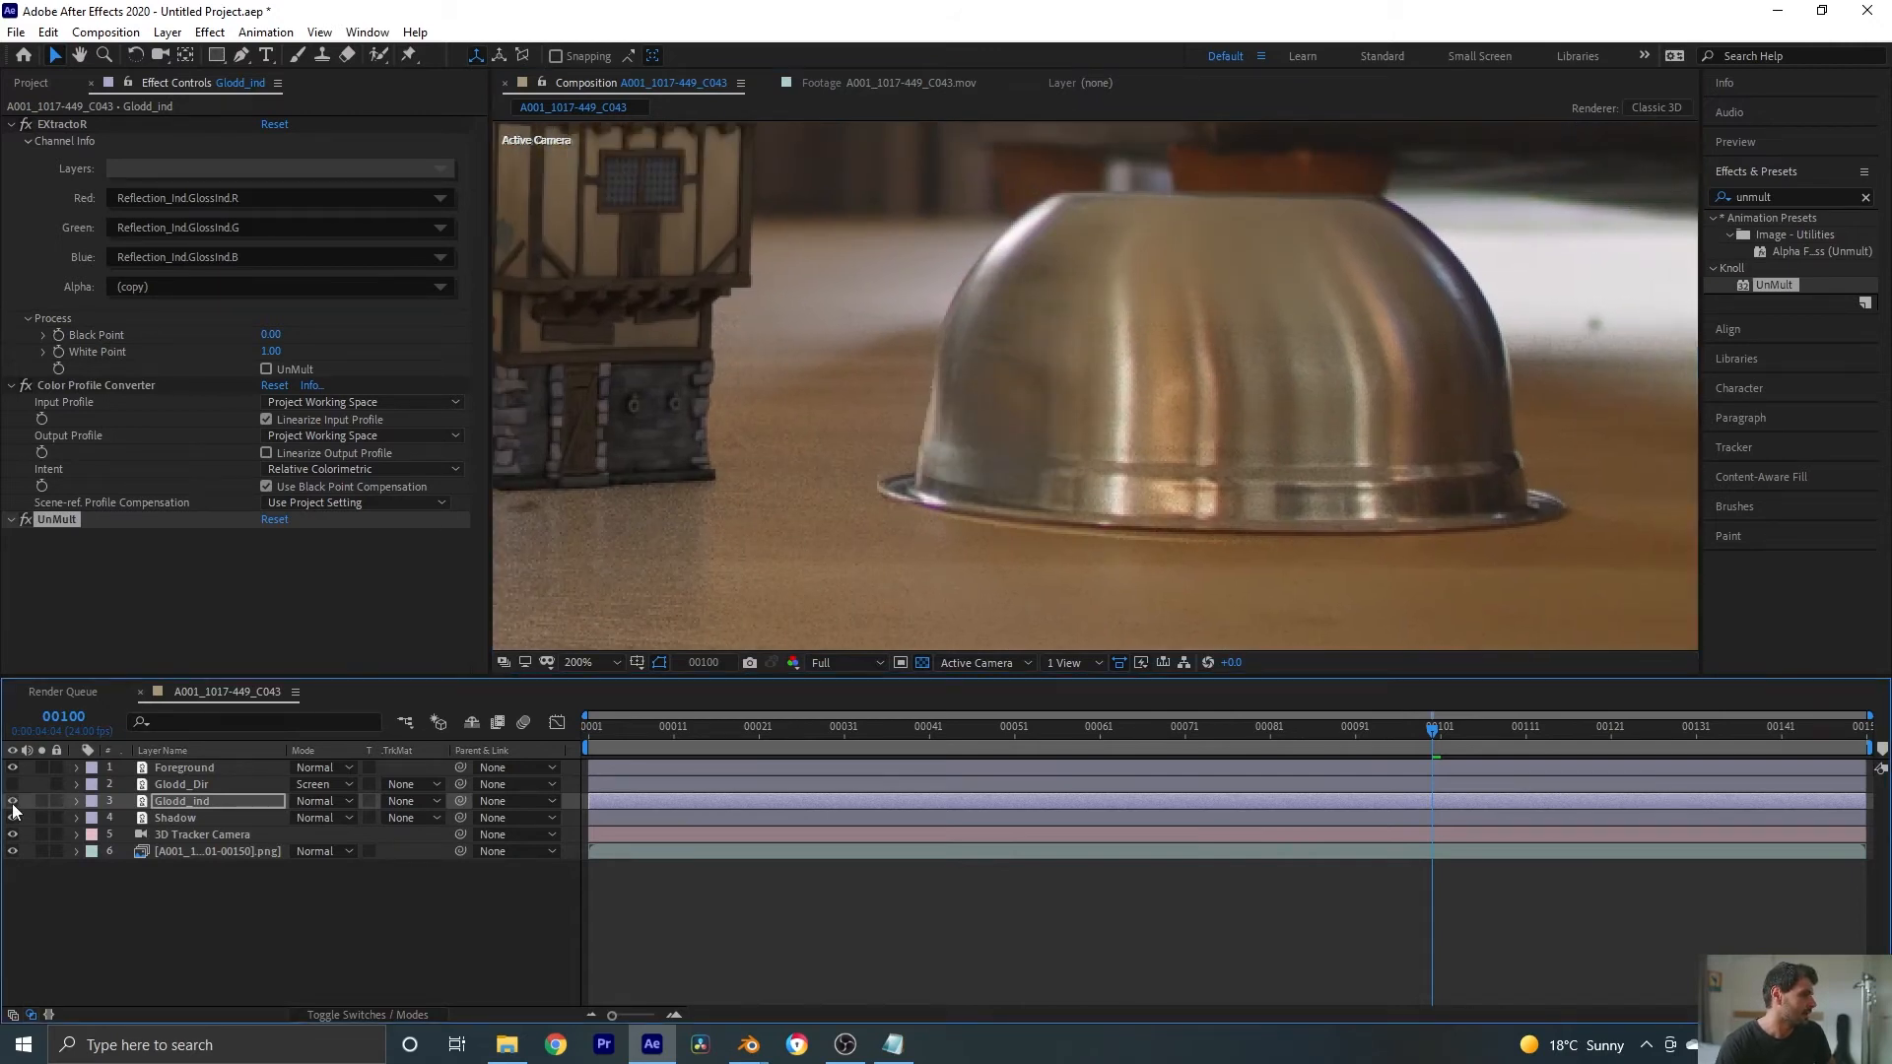
pyautogui.click(13, 801)
pyautogui.click(13, 802)
pyautogui.click(13, 801)
pyautogui.click(13, 801)
# - Examine the lower rim of the metal bowl and the floor beneath it at high magnification
pyautogui.scroll(-6, 1072, 395)
pyautogui.scroll(5, 1074, 392)
pyautogui.scroll(-1, 1074, 400)
pyautogui.moveTo(1197, 529); pyautogui.dragTo(1138, 424)
pyautogui.scroll(1, 1070, 438)
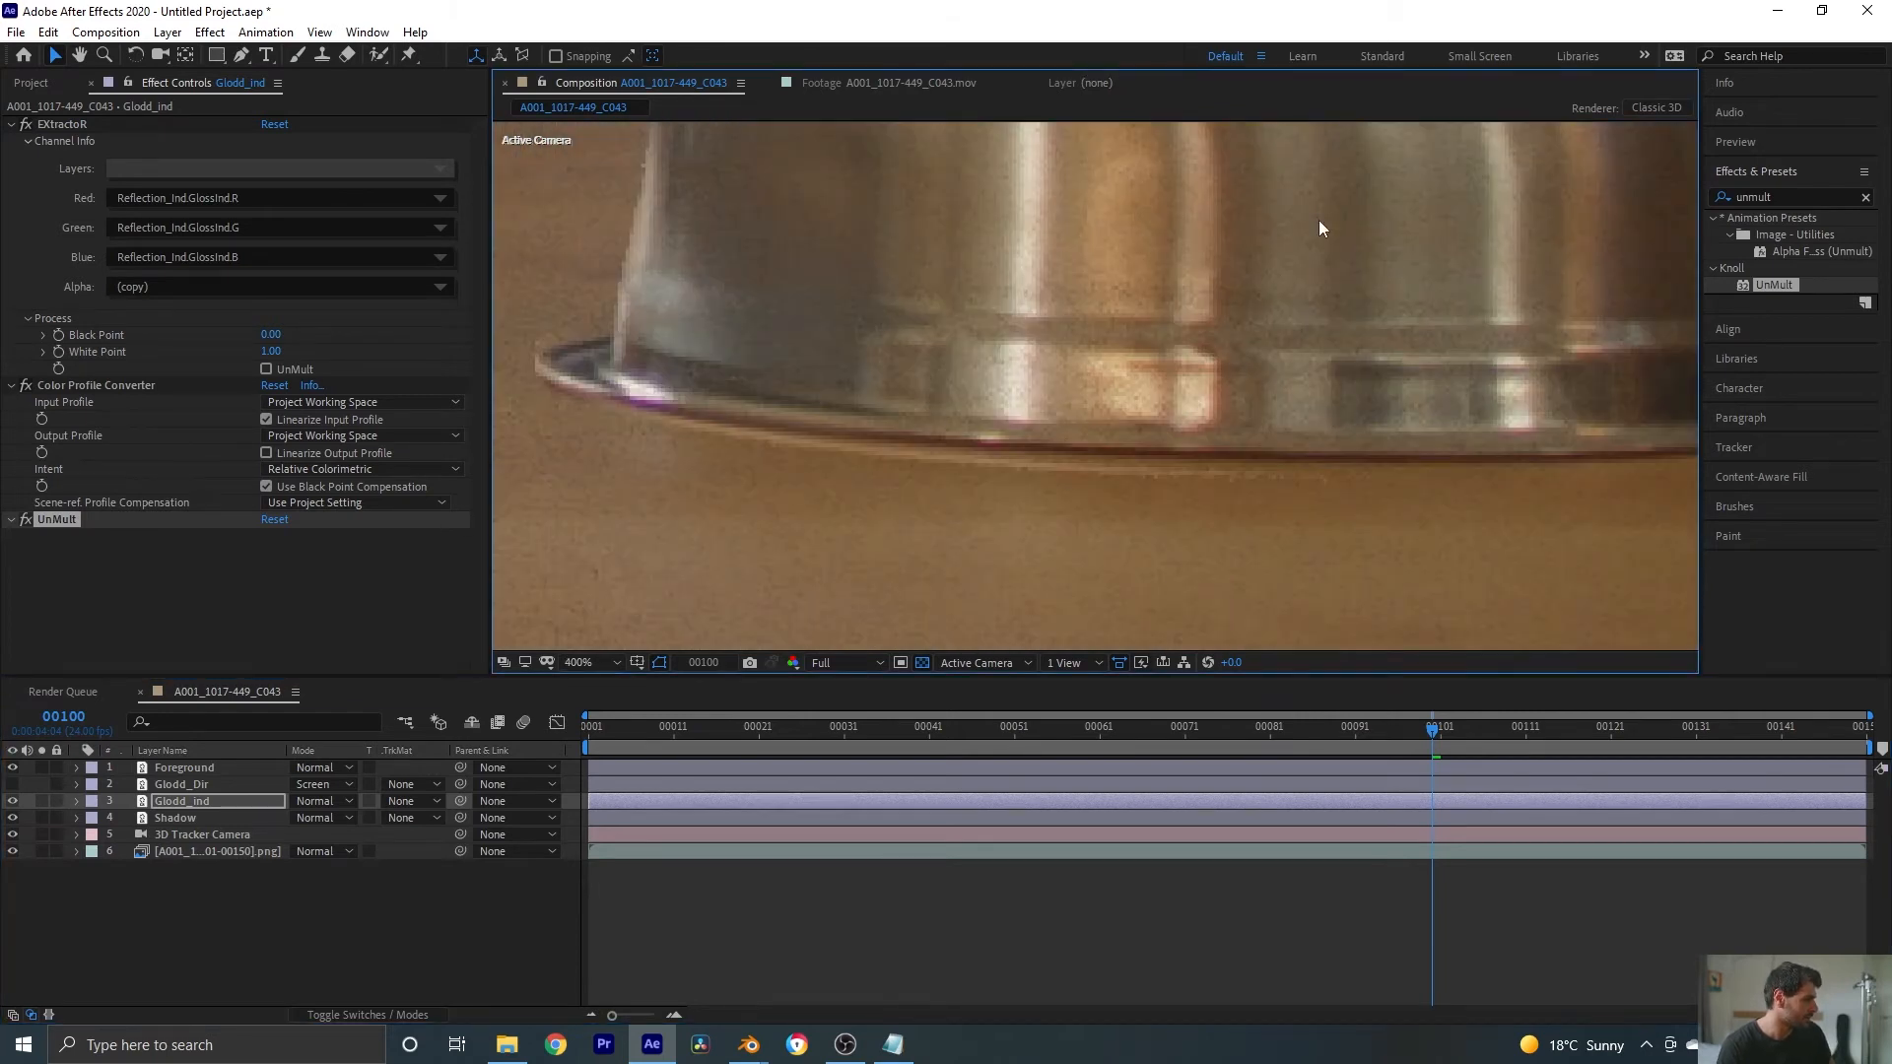
pyautogui.scroll(-1, 912, 411)
pyautogui.press('.')
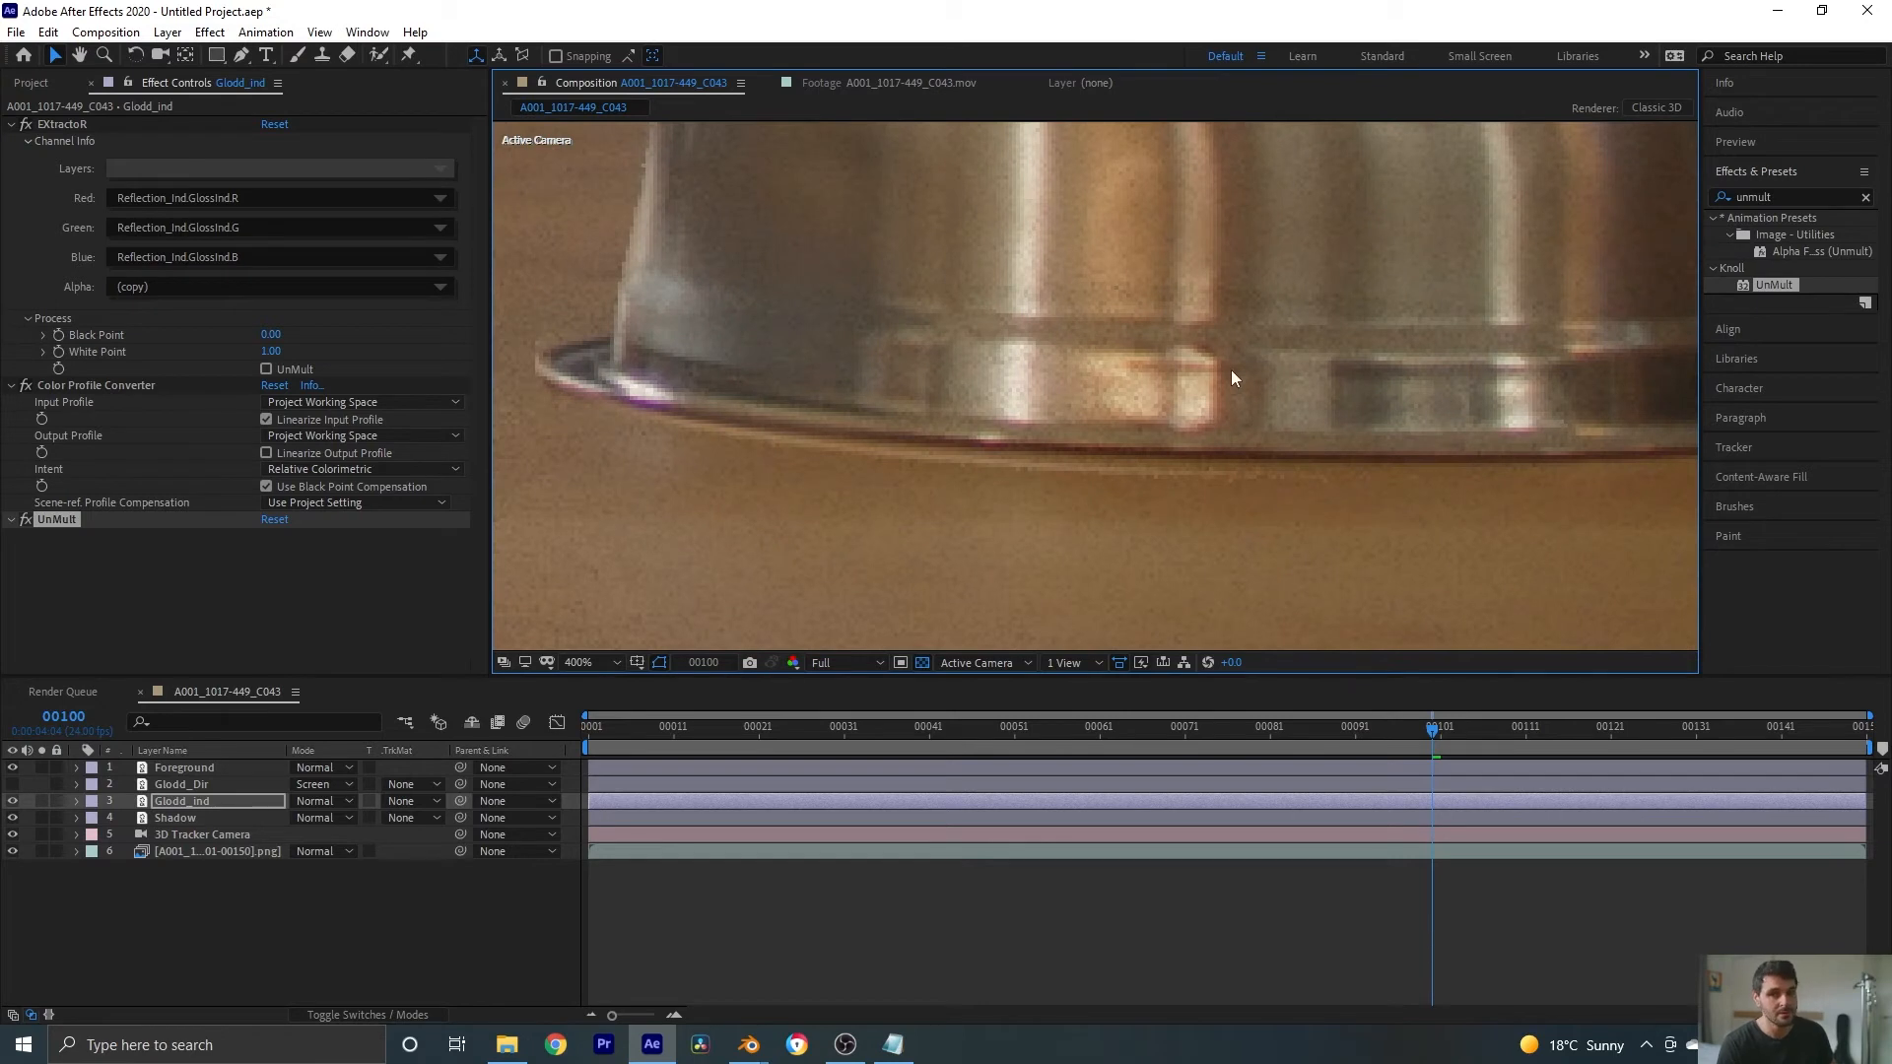
pyautogui.press(',')
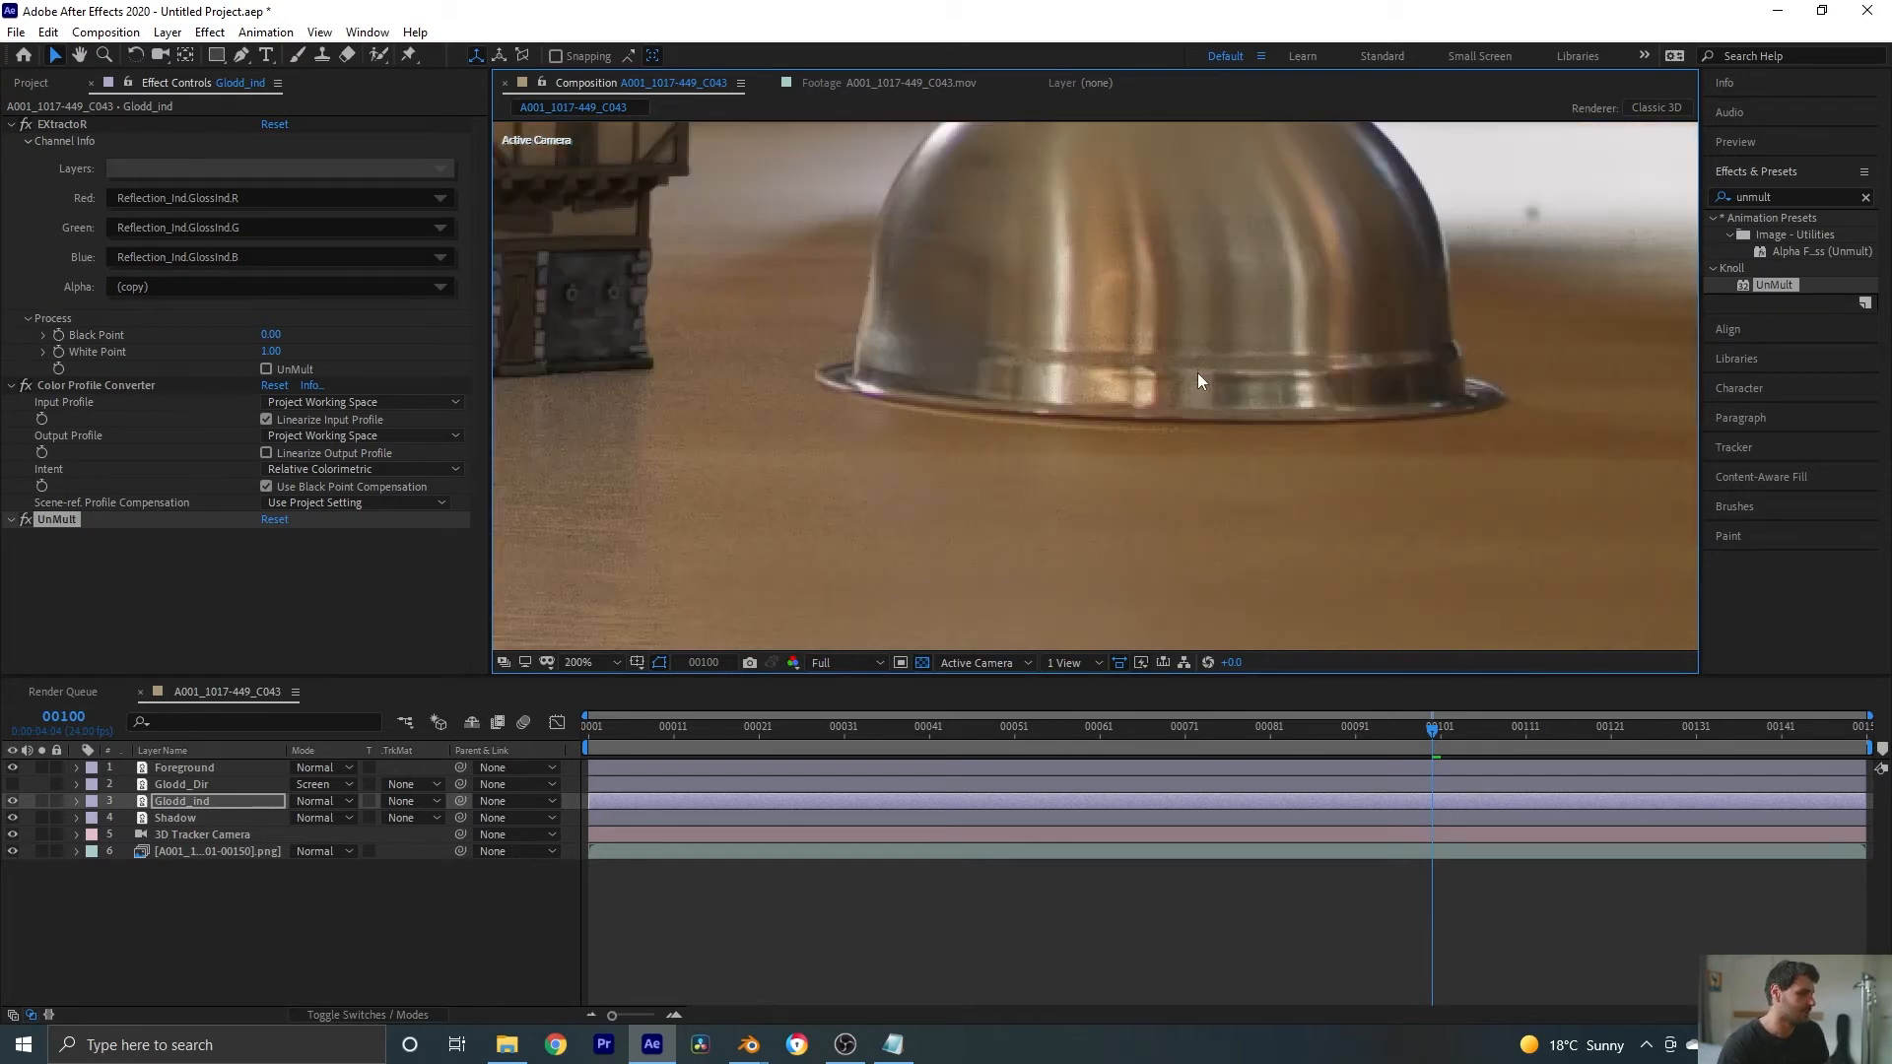
pyautogui.moveTo(1163, 314); pyautogui.dragTo(1157, 414)
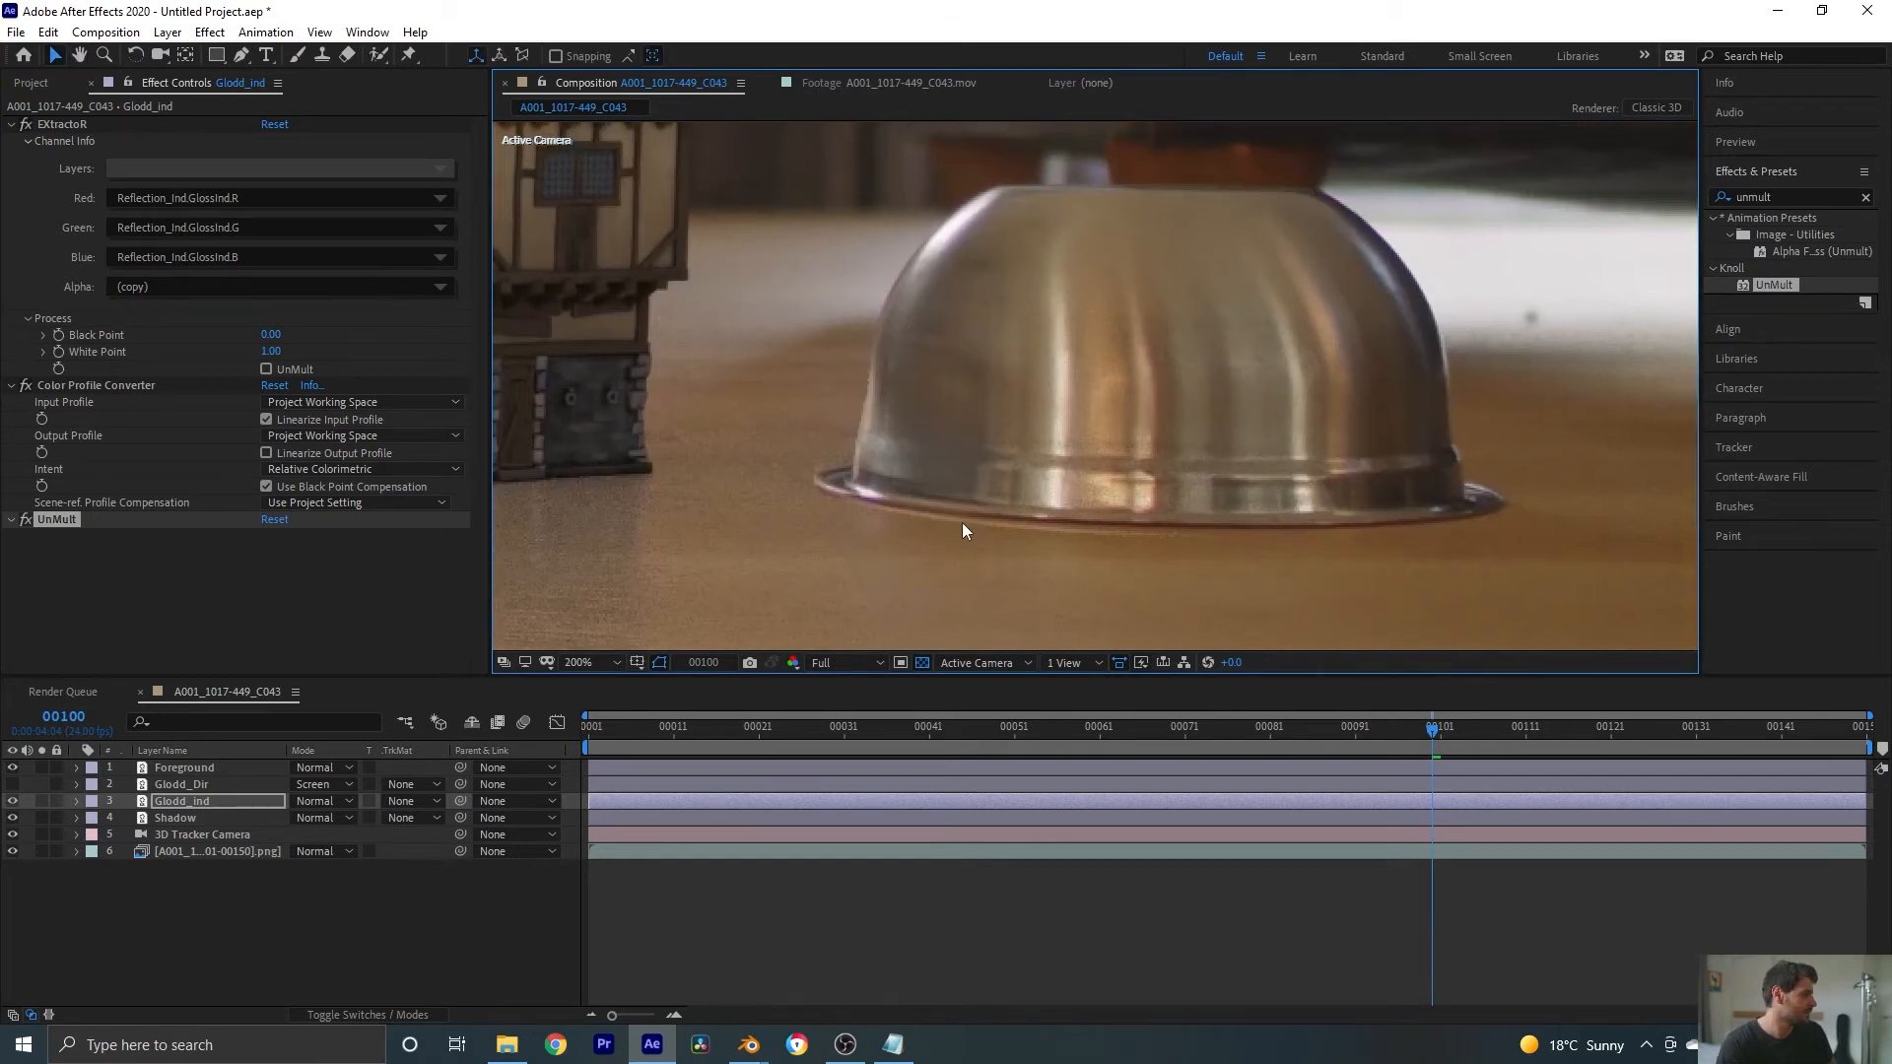
# - Draw a closed curved Pen tool mask on the Glodd_ind layer around the floor strip just below the bowl's front rim
pyautogui.click(242, 55)
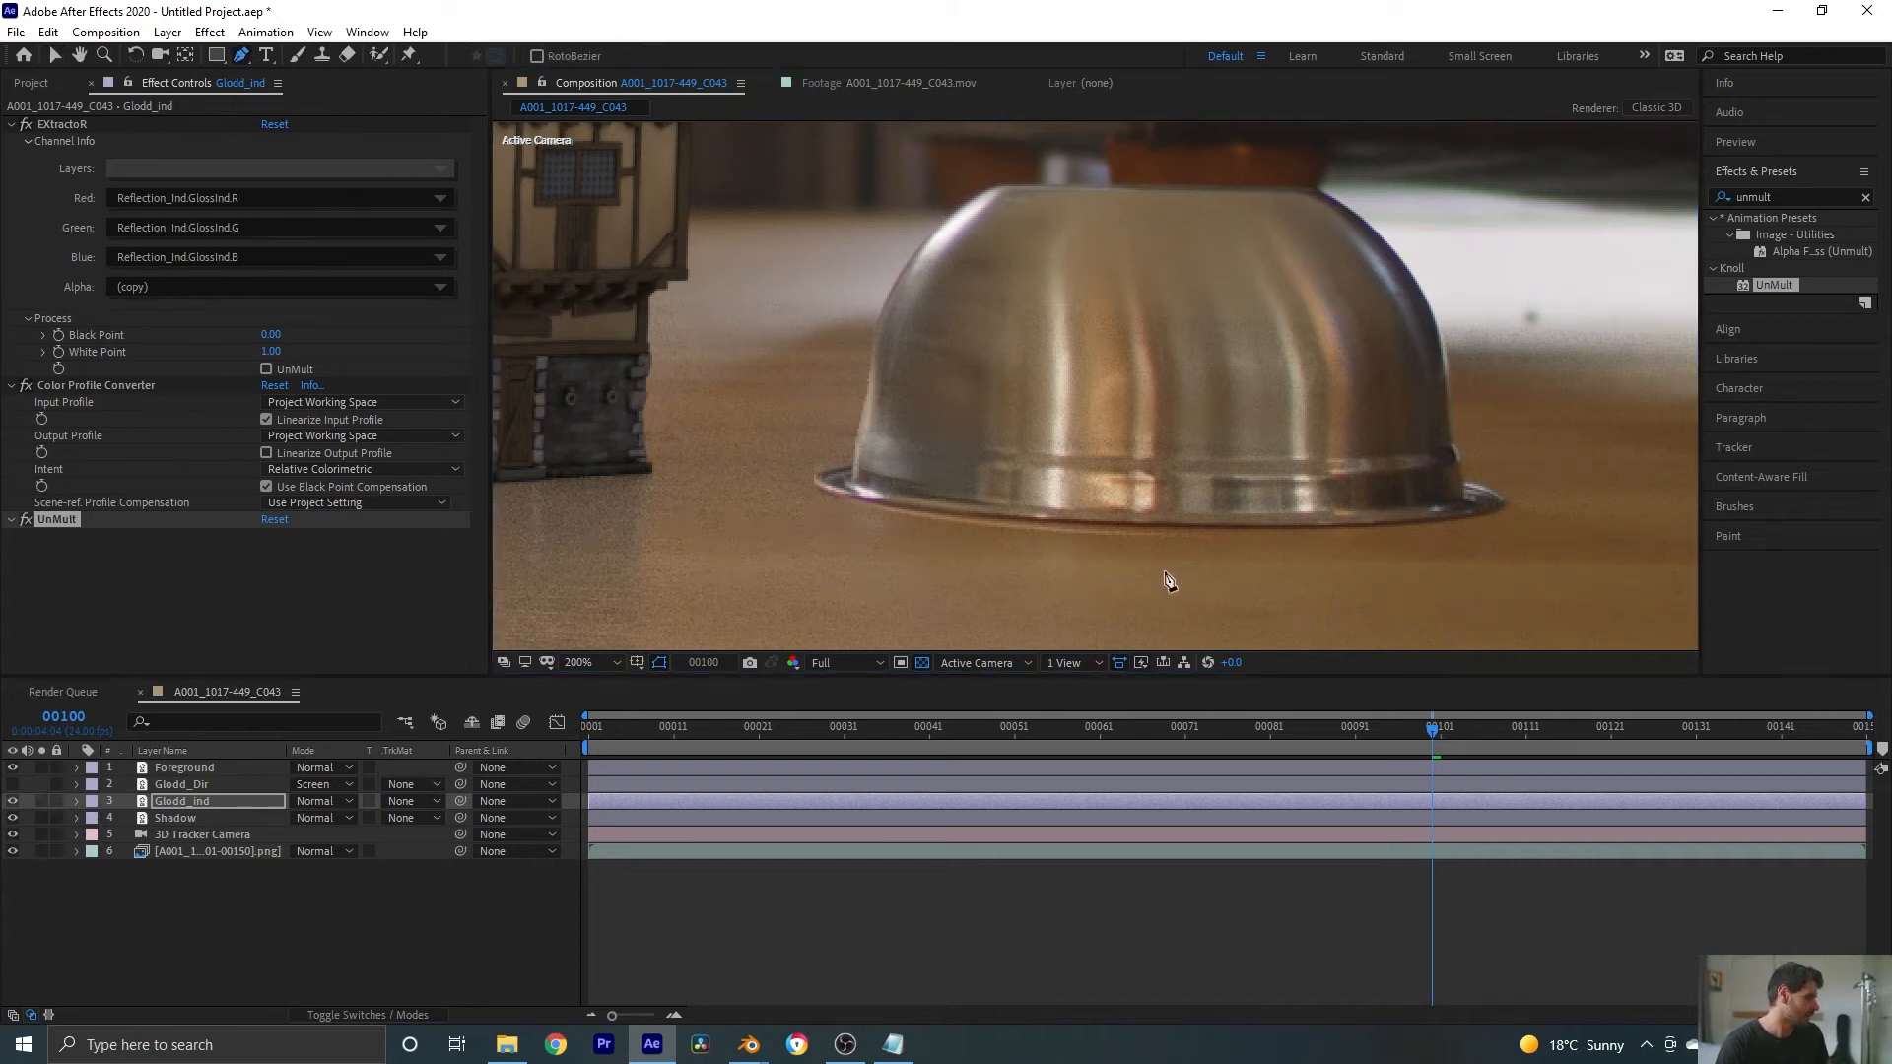
pyautogui.moveTo(1201, 565); pyautogui.dragTo(1225, 559)
pyautogui.click(1217, 529)
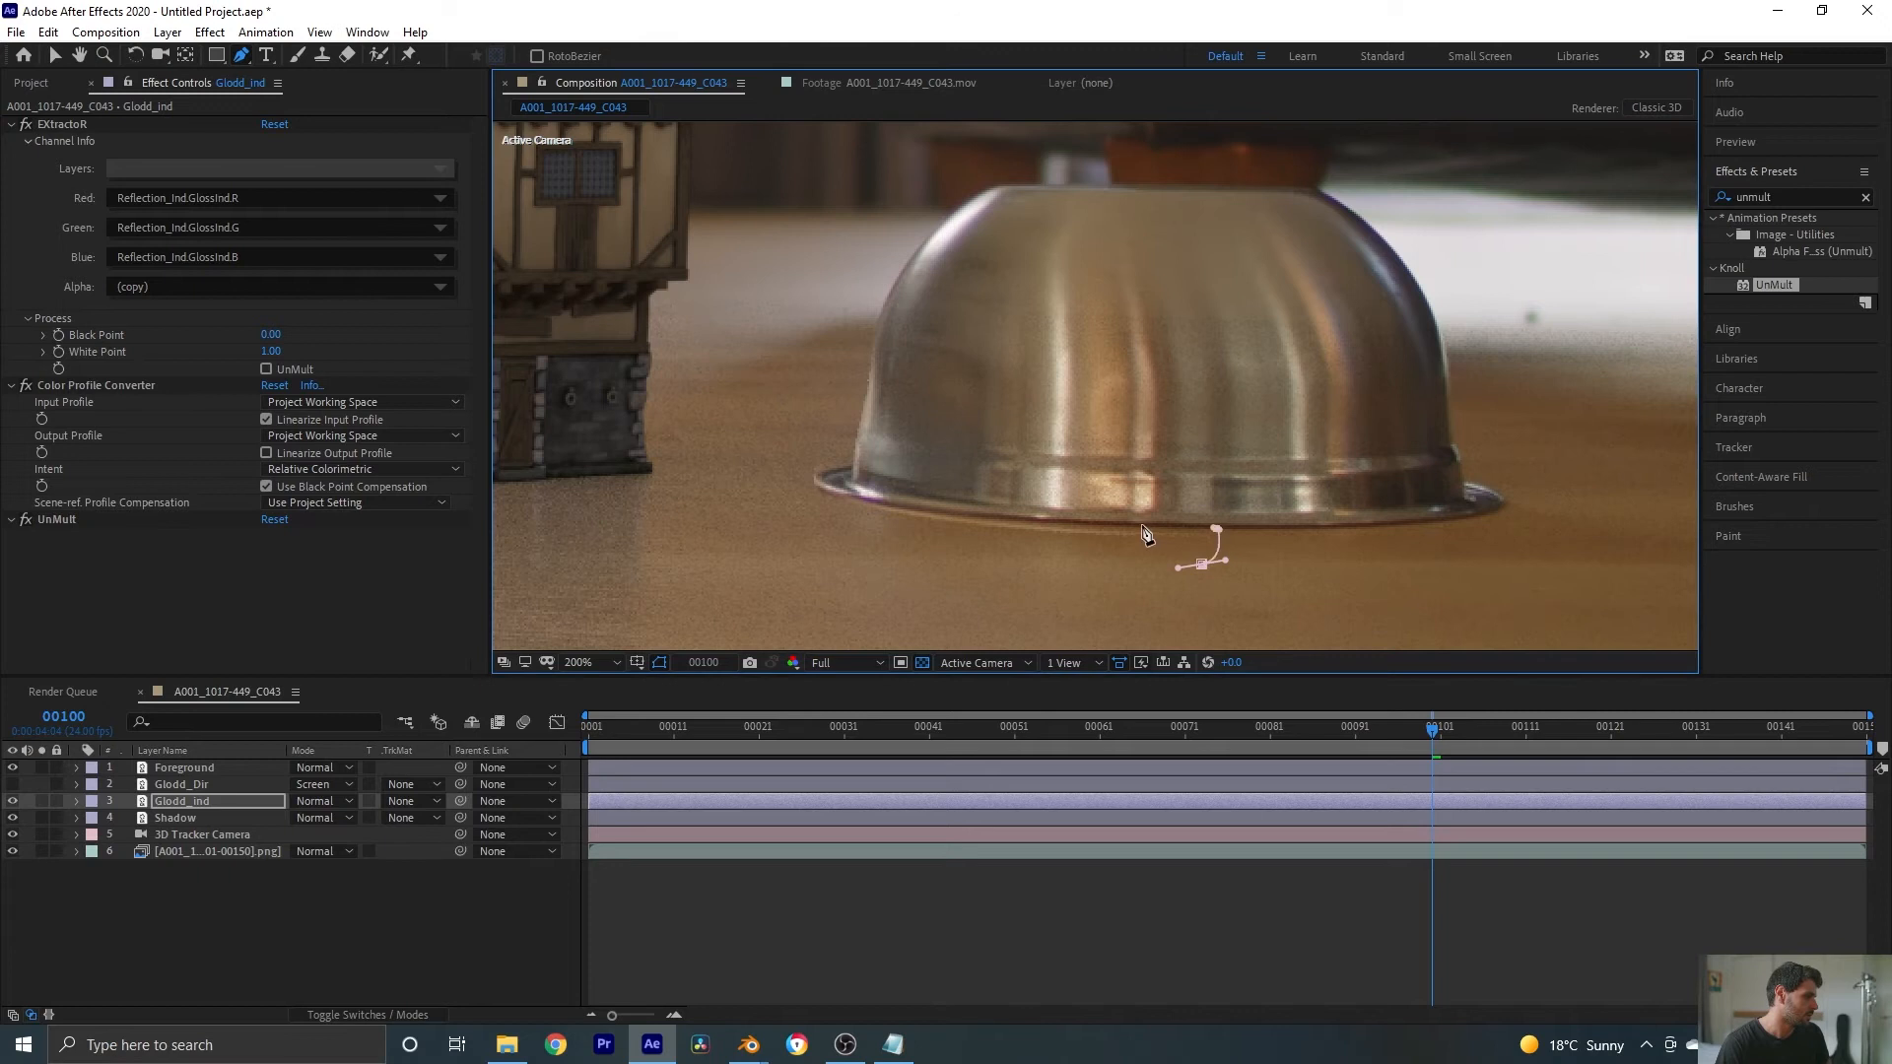
pyautogui.click(898, 500)
pyautogui.click(815, 471)
pyautogui.moveTo(937, 550); pyautogui.dragTo(1028, 568)
pyautogui.click(1201, 565)
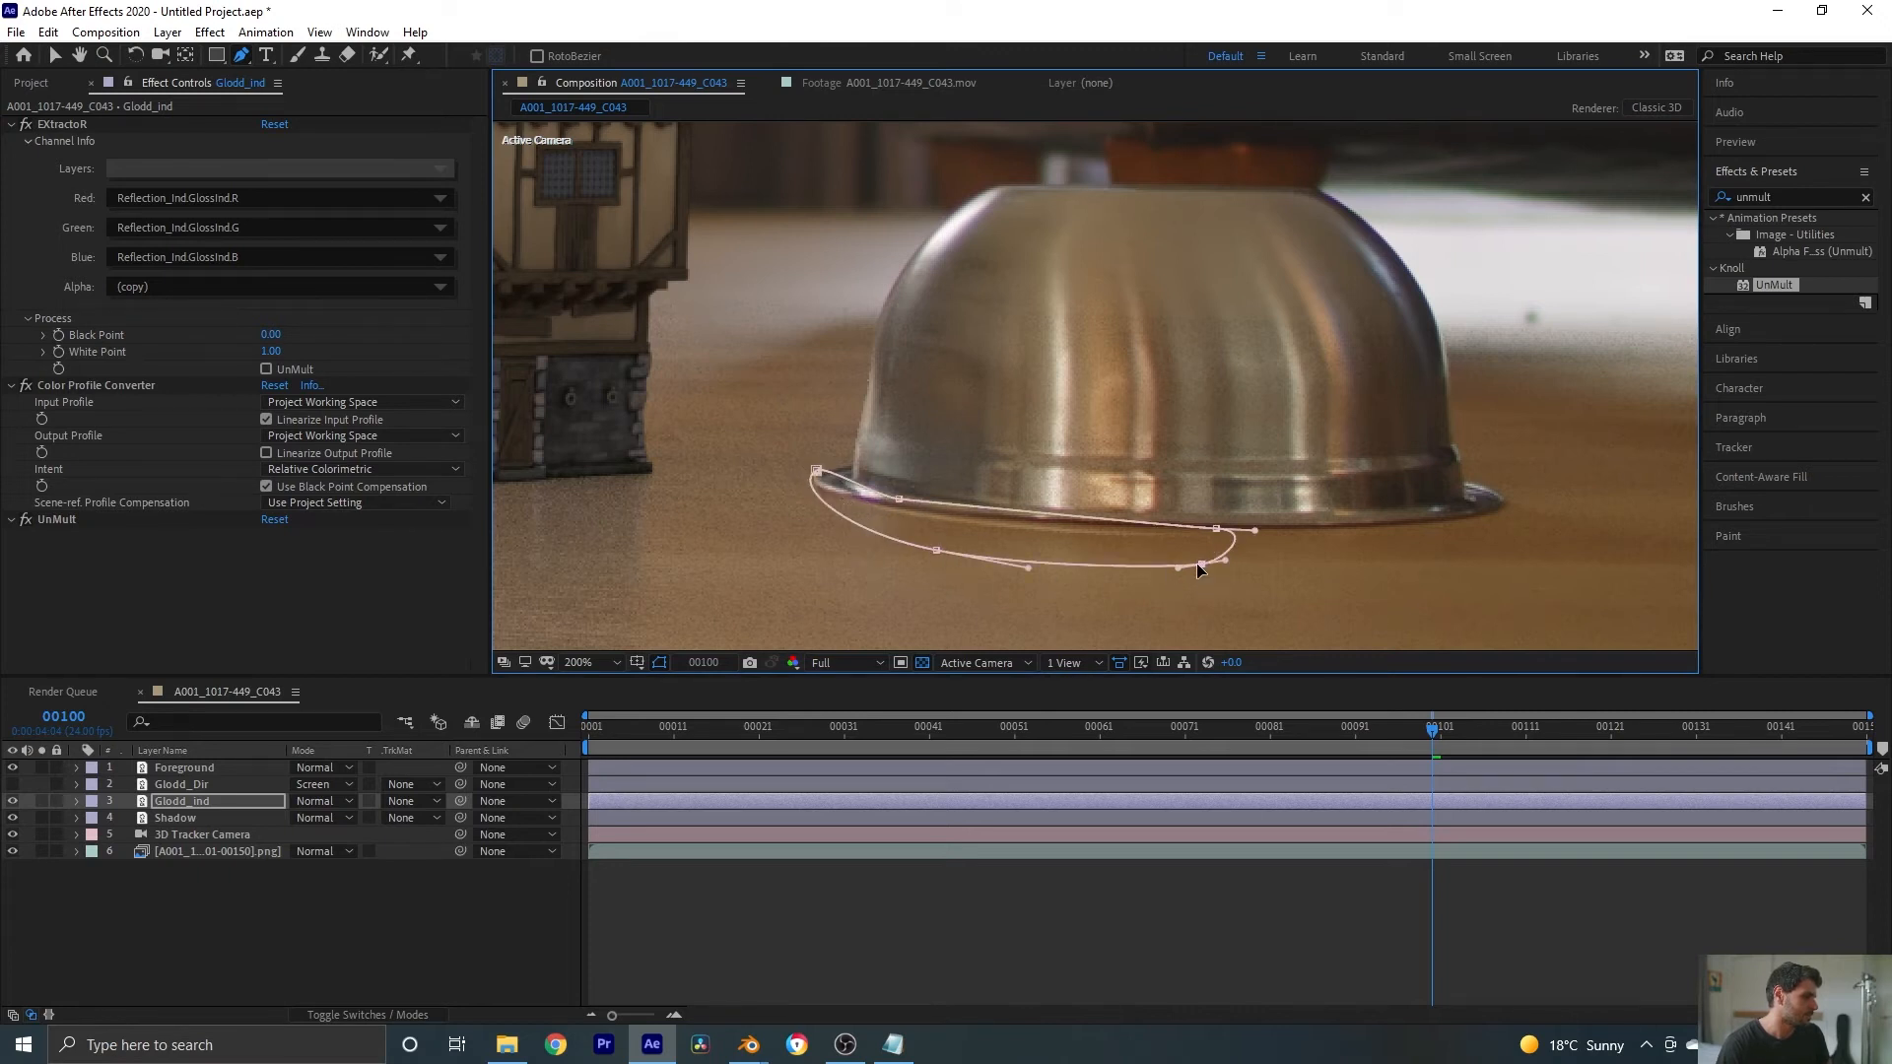
# - Set the Glodd_ind layer's mask mode to Subtract and its Mask Feather to 15 pixels
pyautogui.click(192, 800)
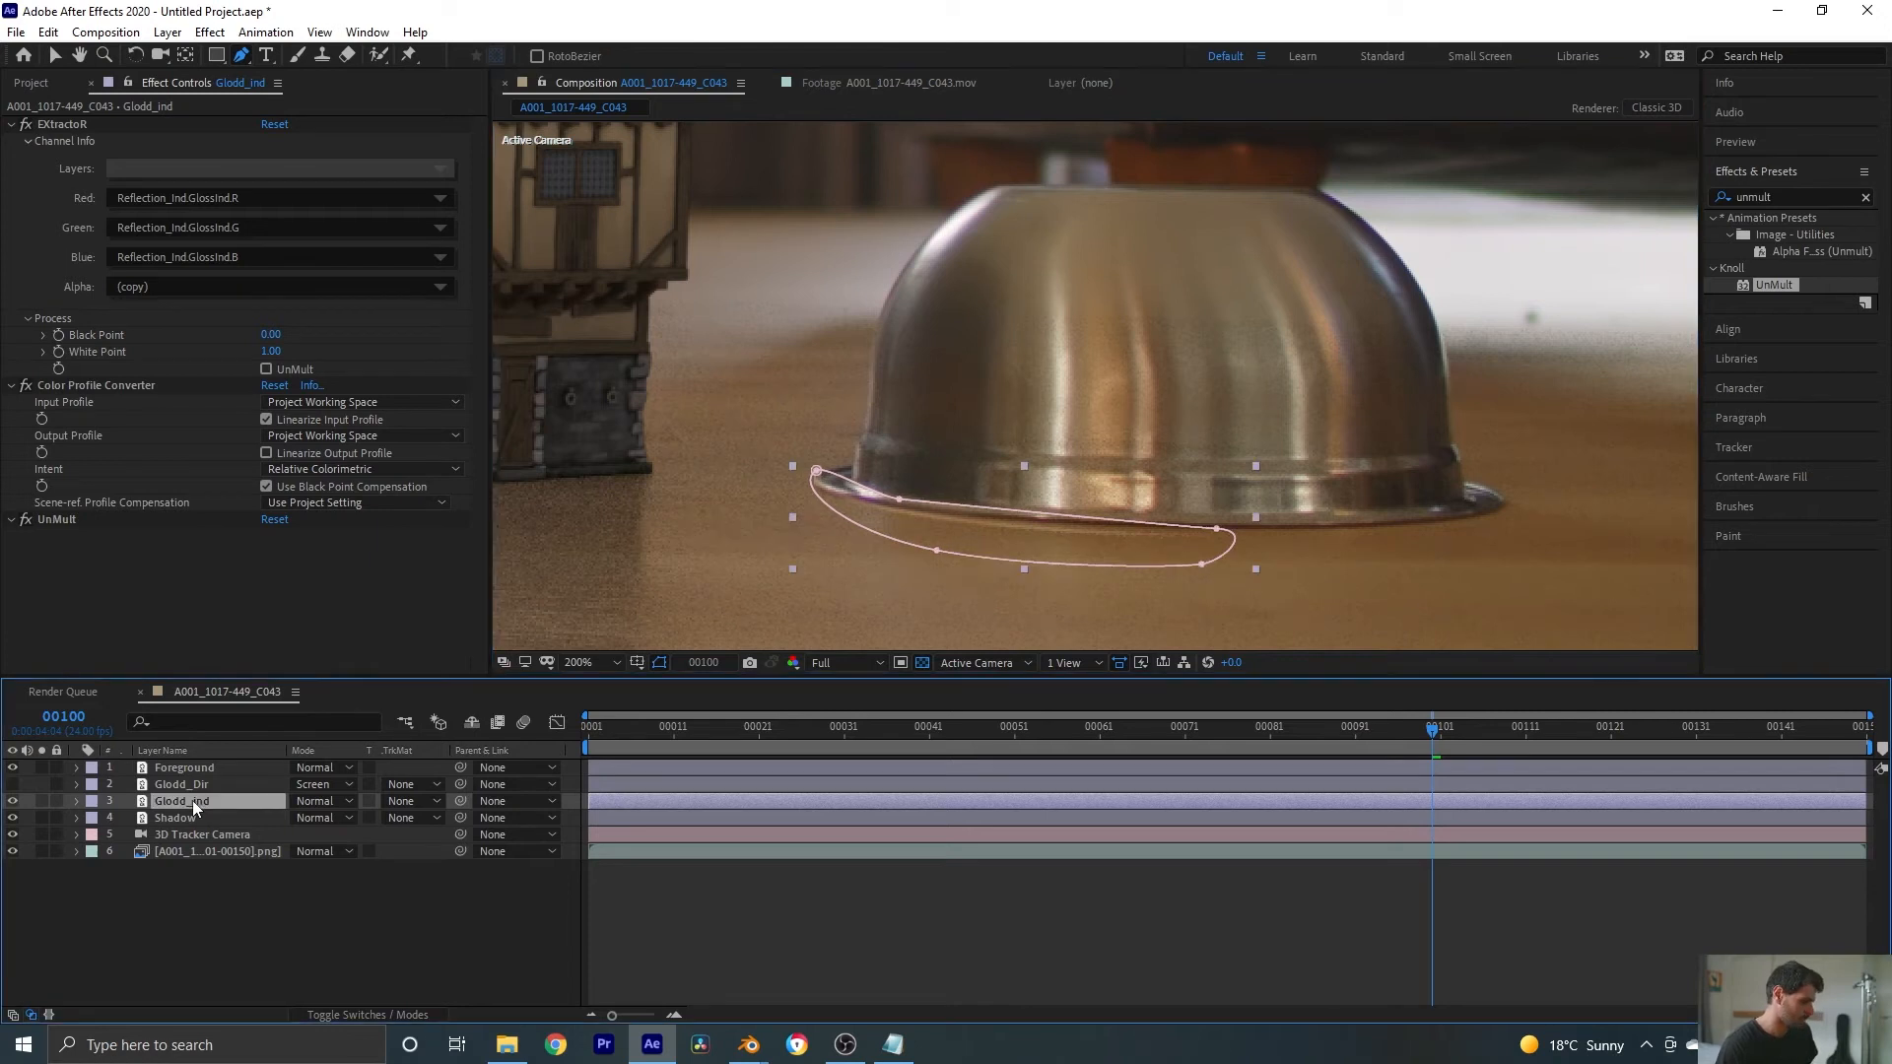
pyautogui.press('m')
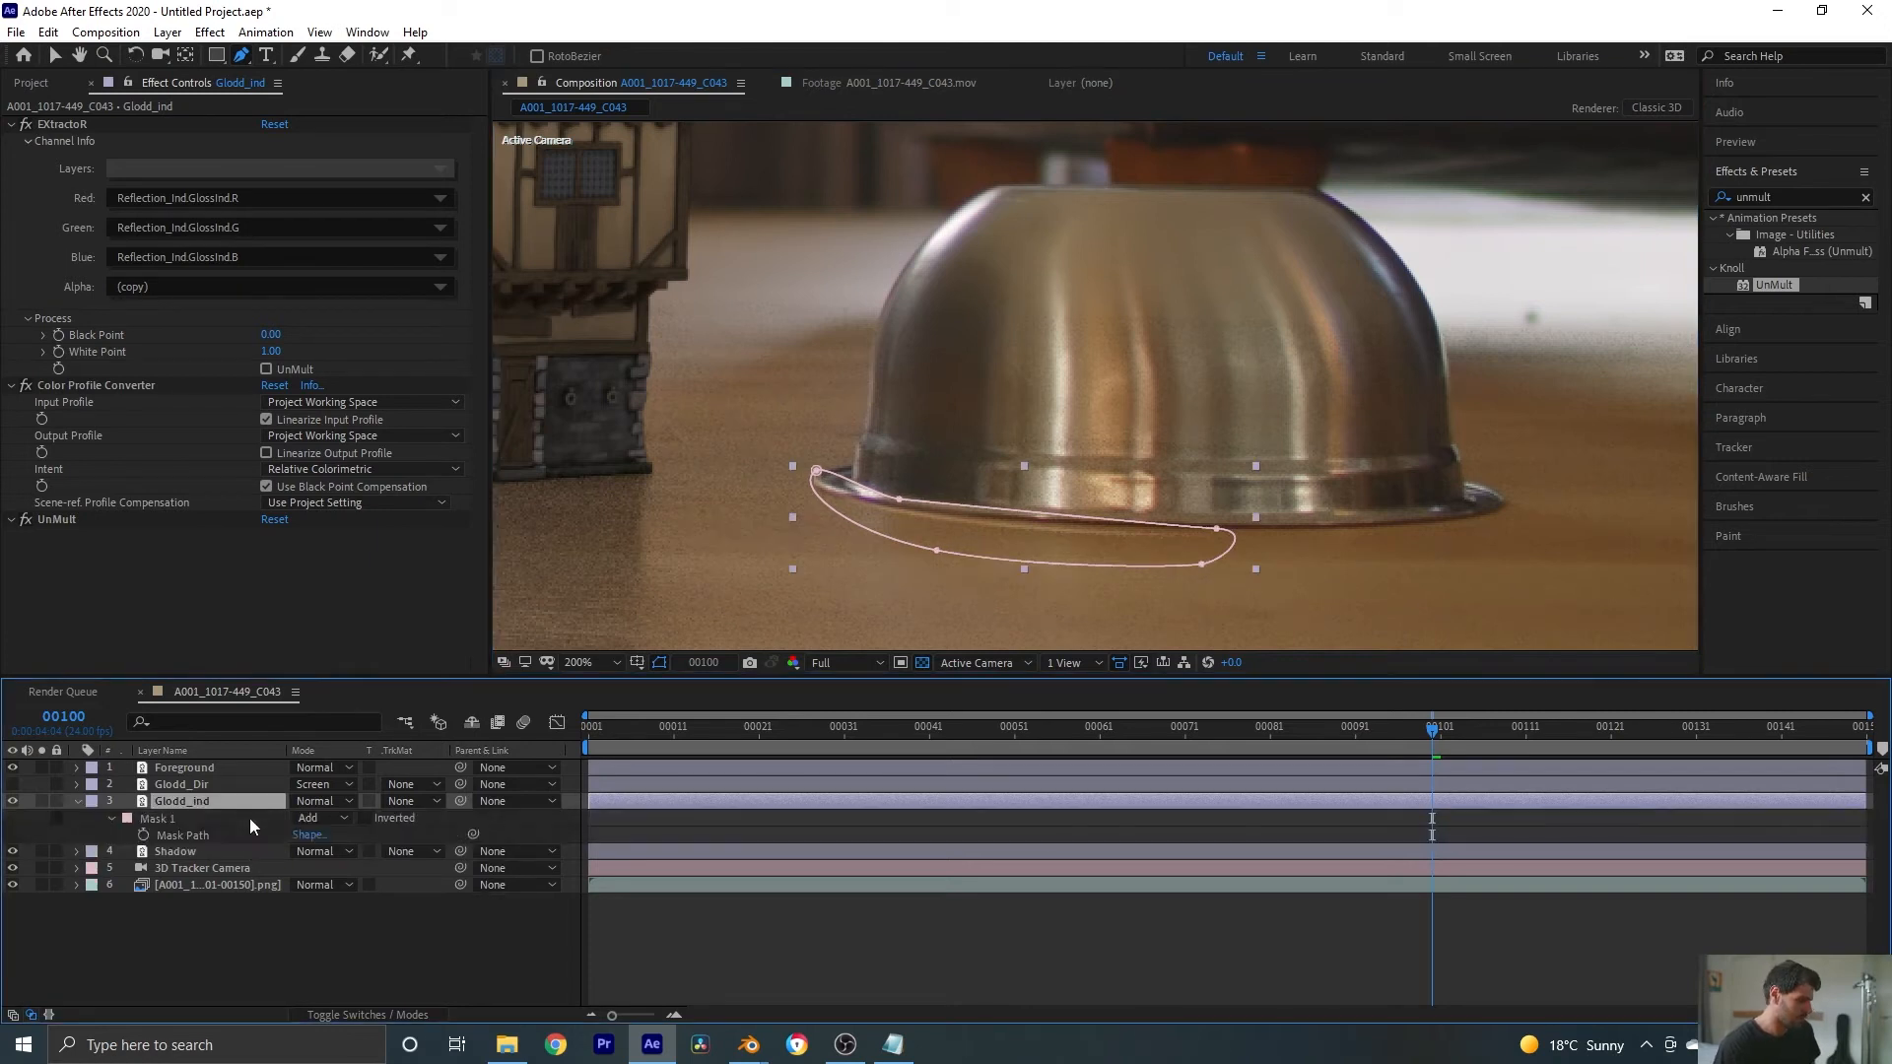
pyautogui.click(319, 818)
pyautogui.click(345, 883)
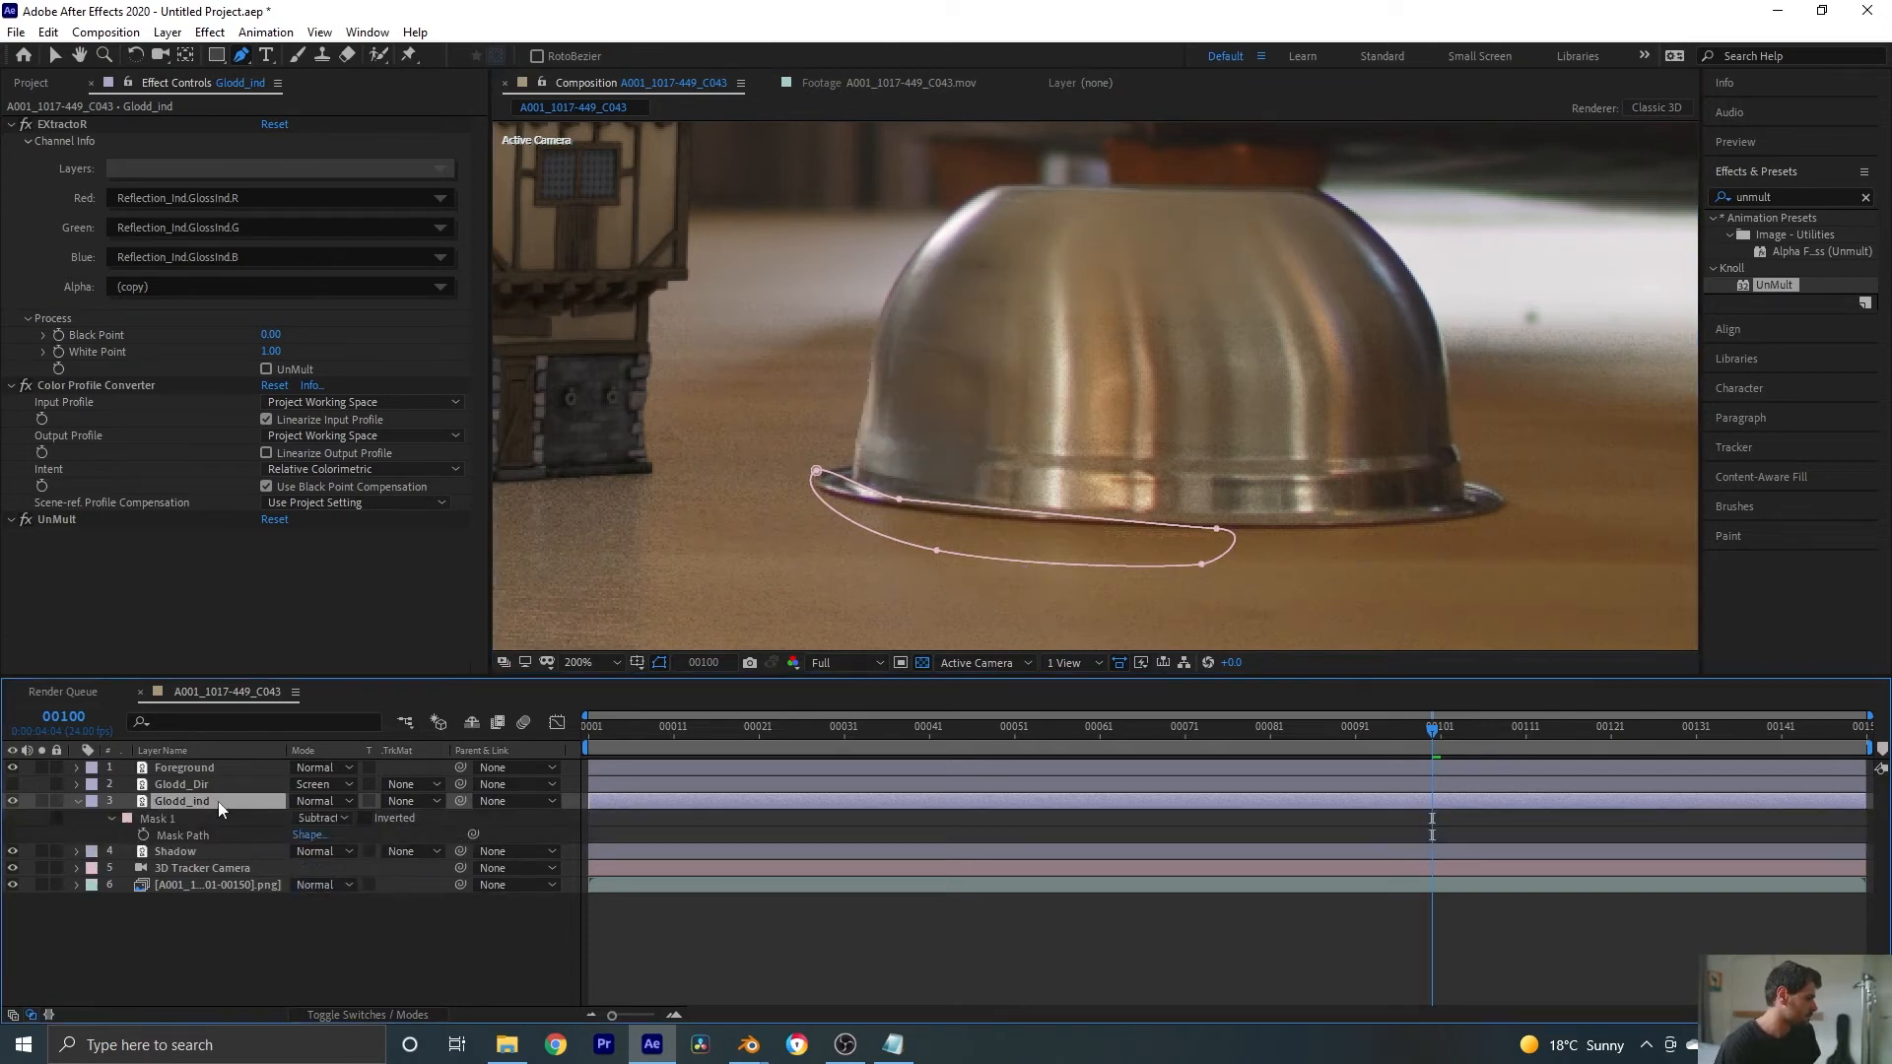
pyautogui.click(335, 838)
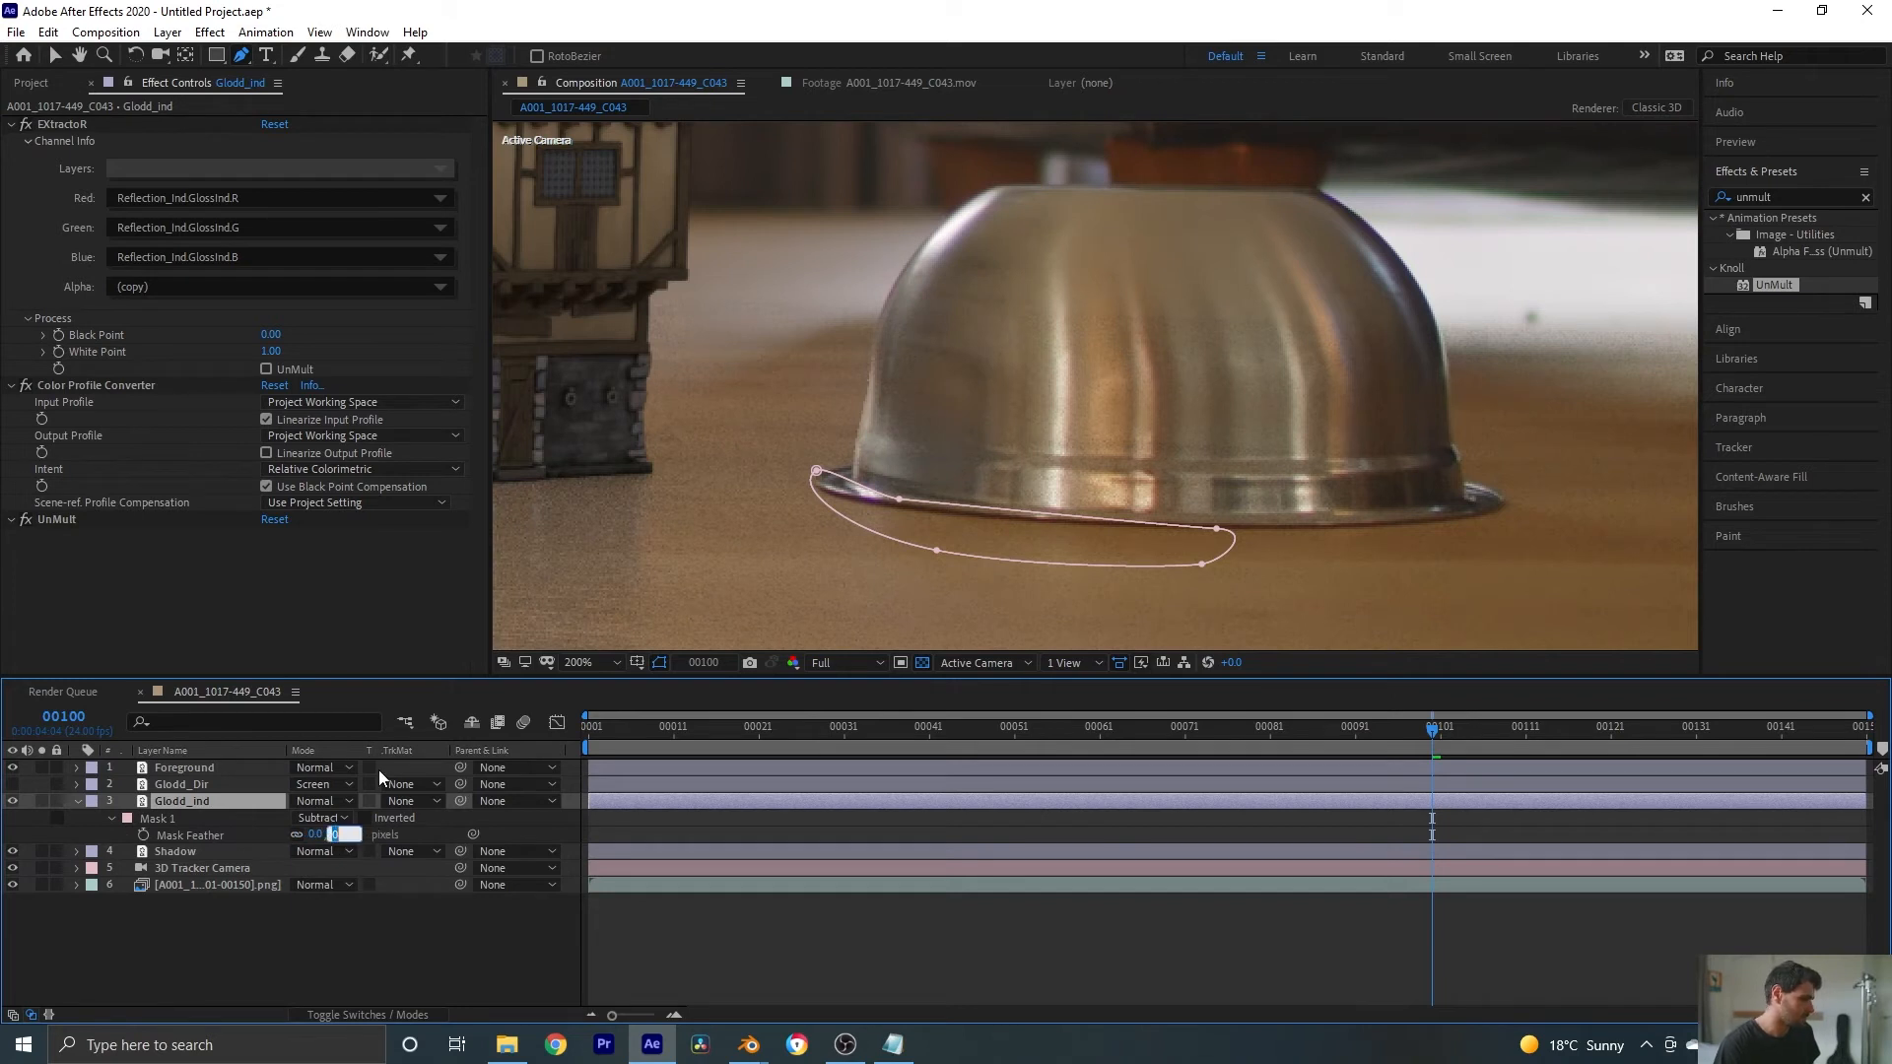
pyautogui.write('15')
pyautogui.press('Return')
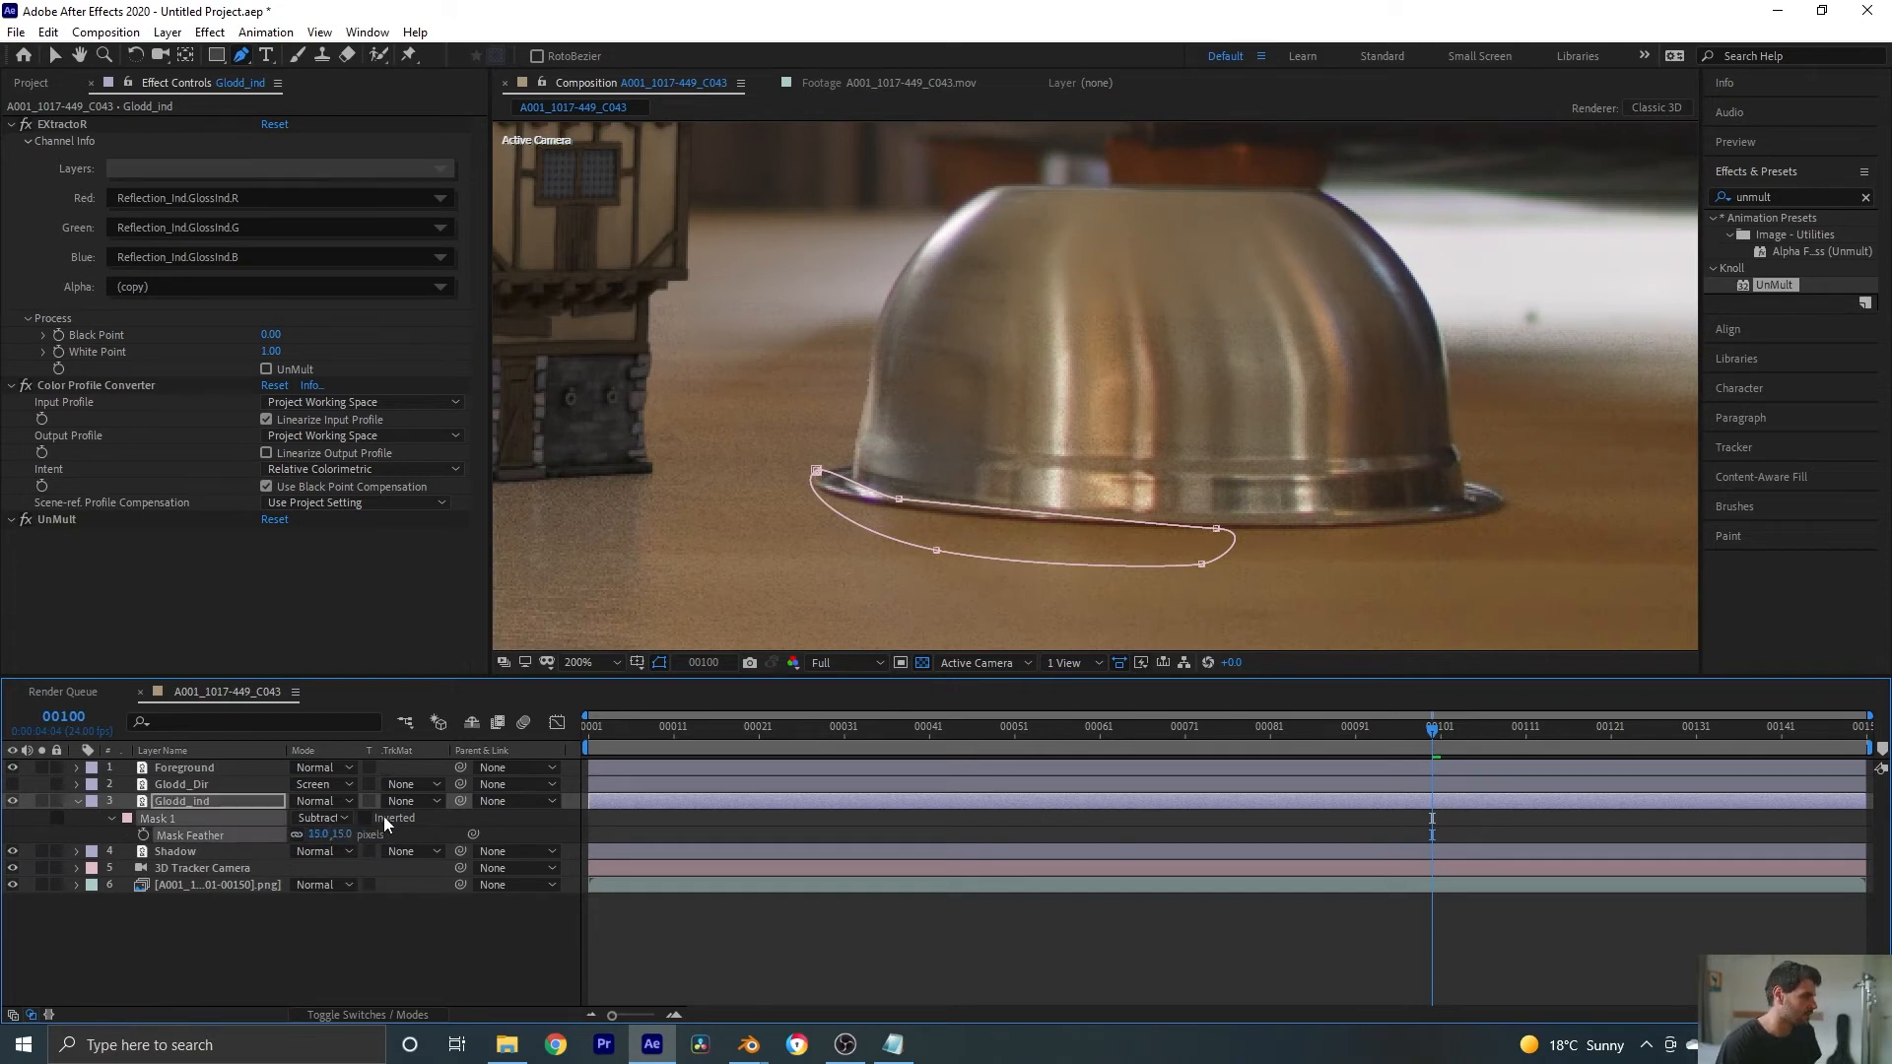
pyautogui.click(412, 944)
# - Compare the floor around the metal bowl with the masked Glodd_ind layer hidden and shown
pyautogui.scroll(-1, 1057, 470)
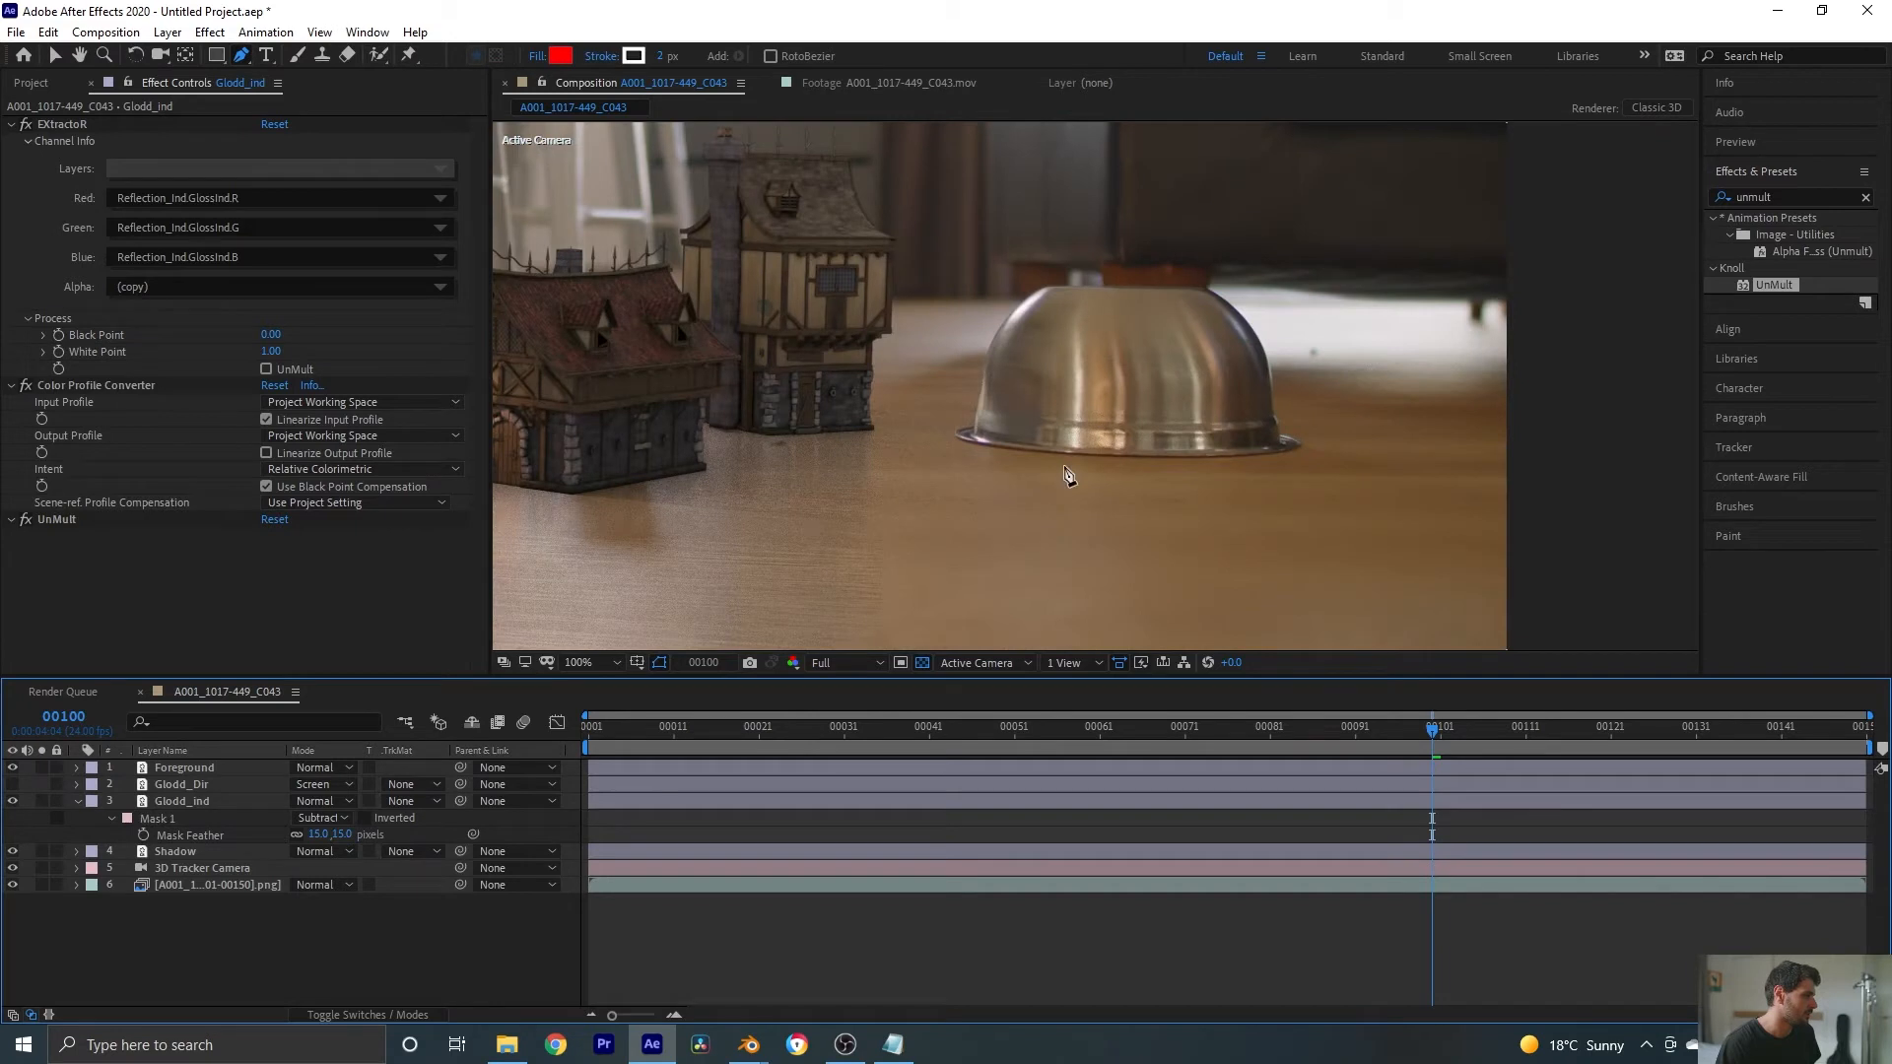
pyautogui.click(14, 800)
pyautogui.click(14, 800)
pyautogui.click(14, 800)
pyautogui.click(14, 800)
# - Make the Glodd_Dir layer visible and collapse the Glodd_ind layer's mask properties
pyautogui.click(13, 786)
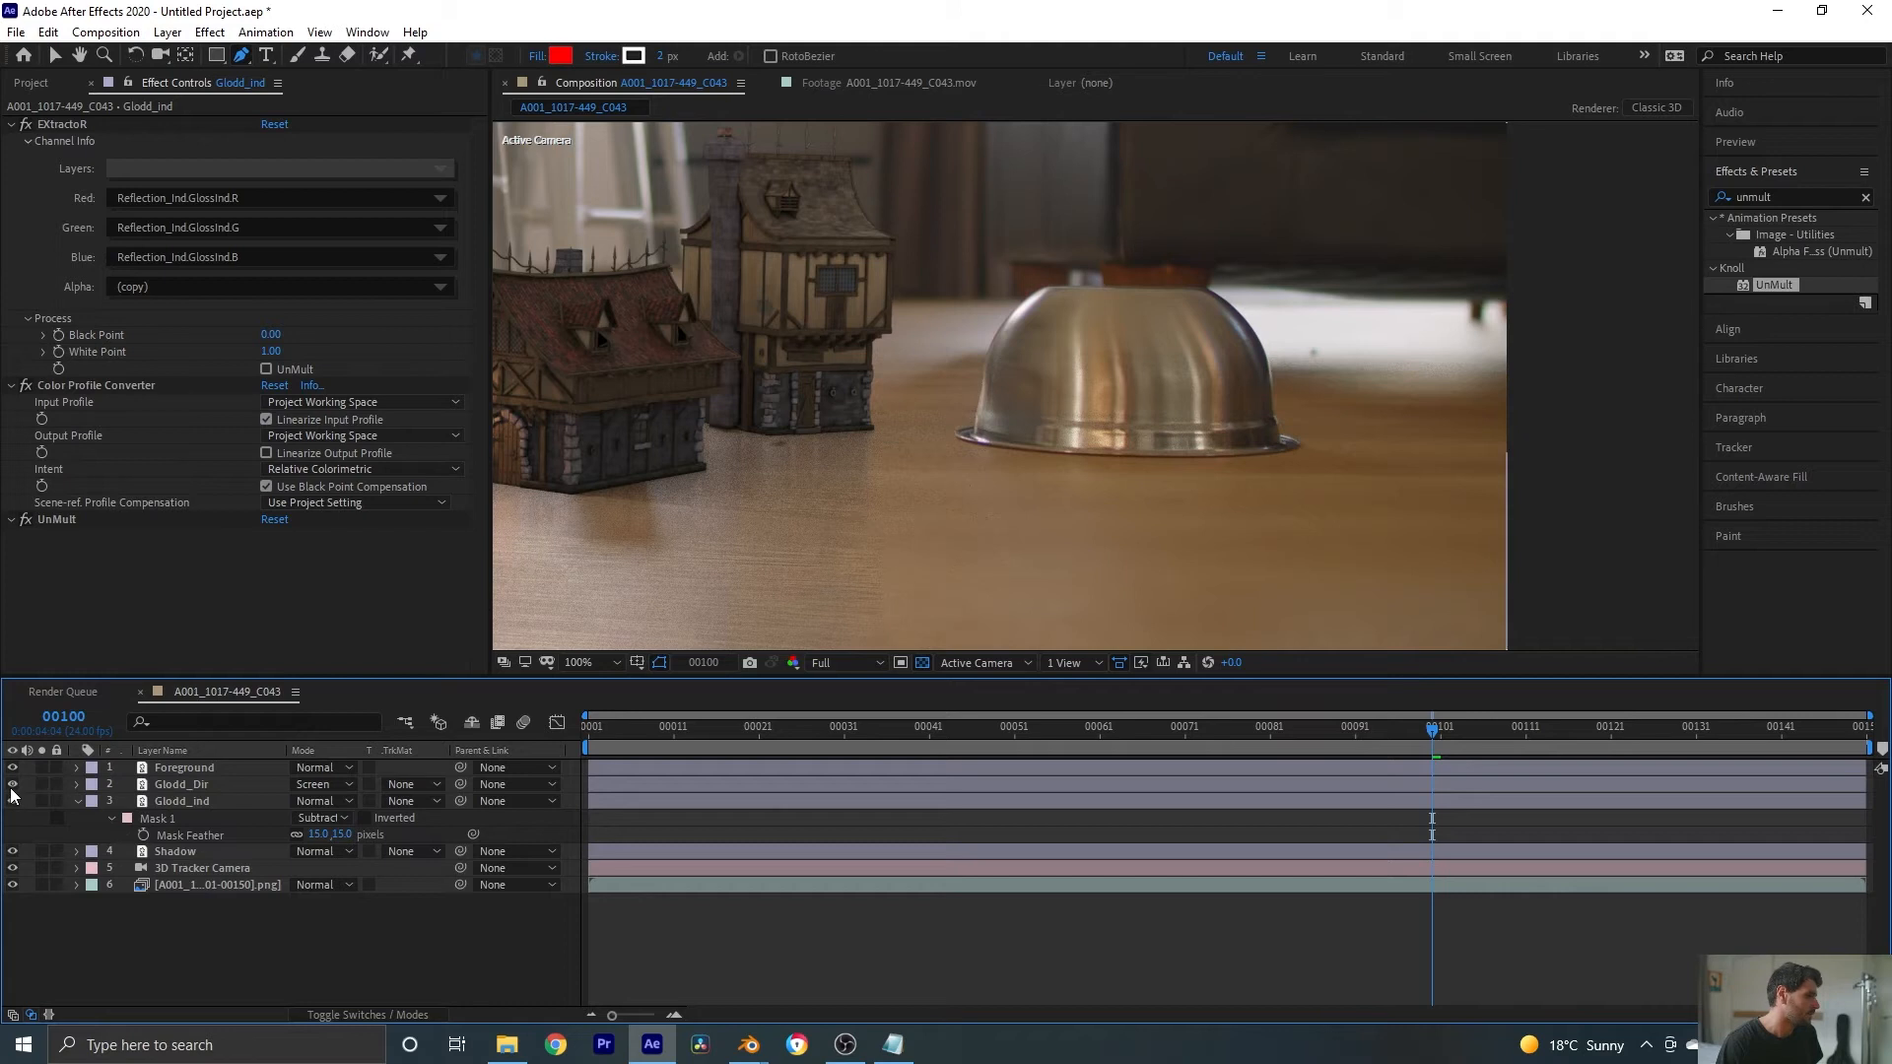
pyautogui.scroll(-2, 887, 414)
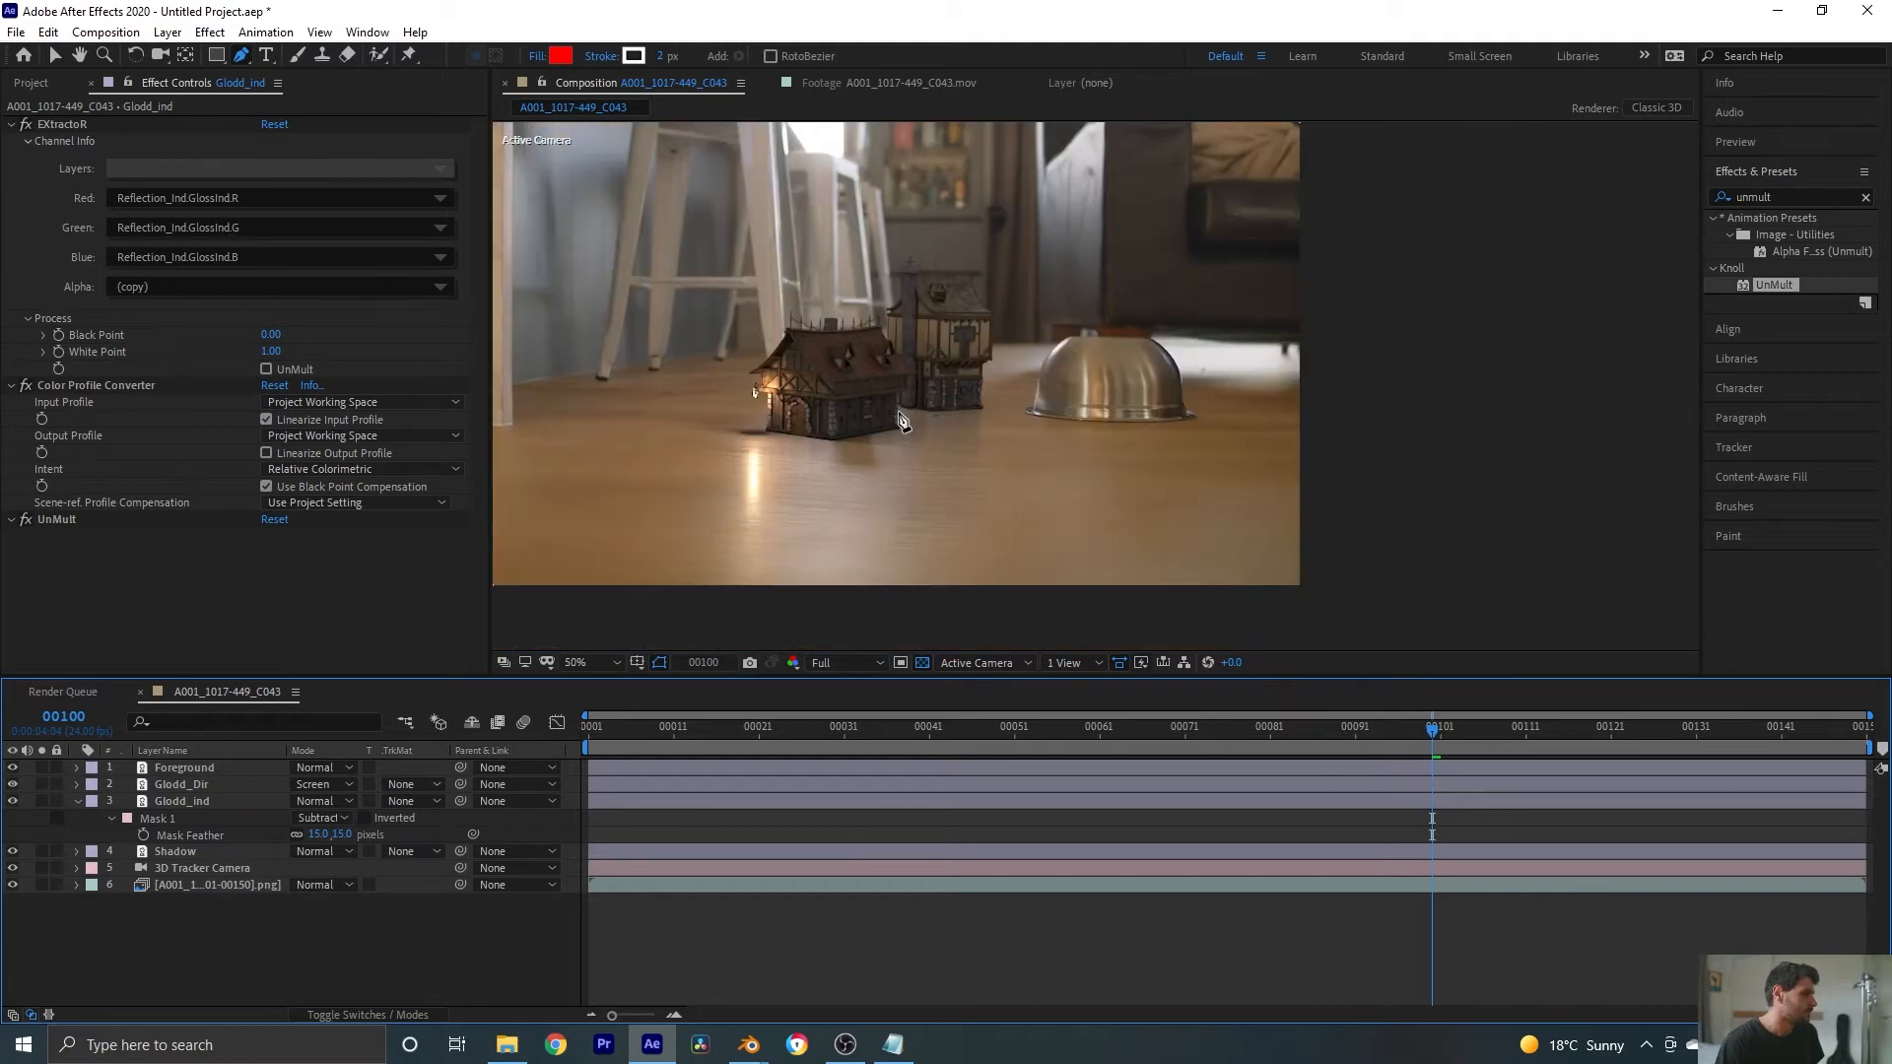
pyautogui.press('v')
pyautogui.moveTo(773, 405); pyautogui.dragTo(857, 489)
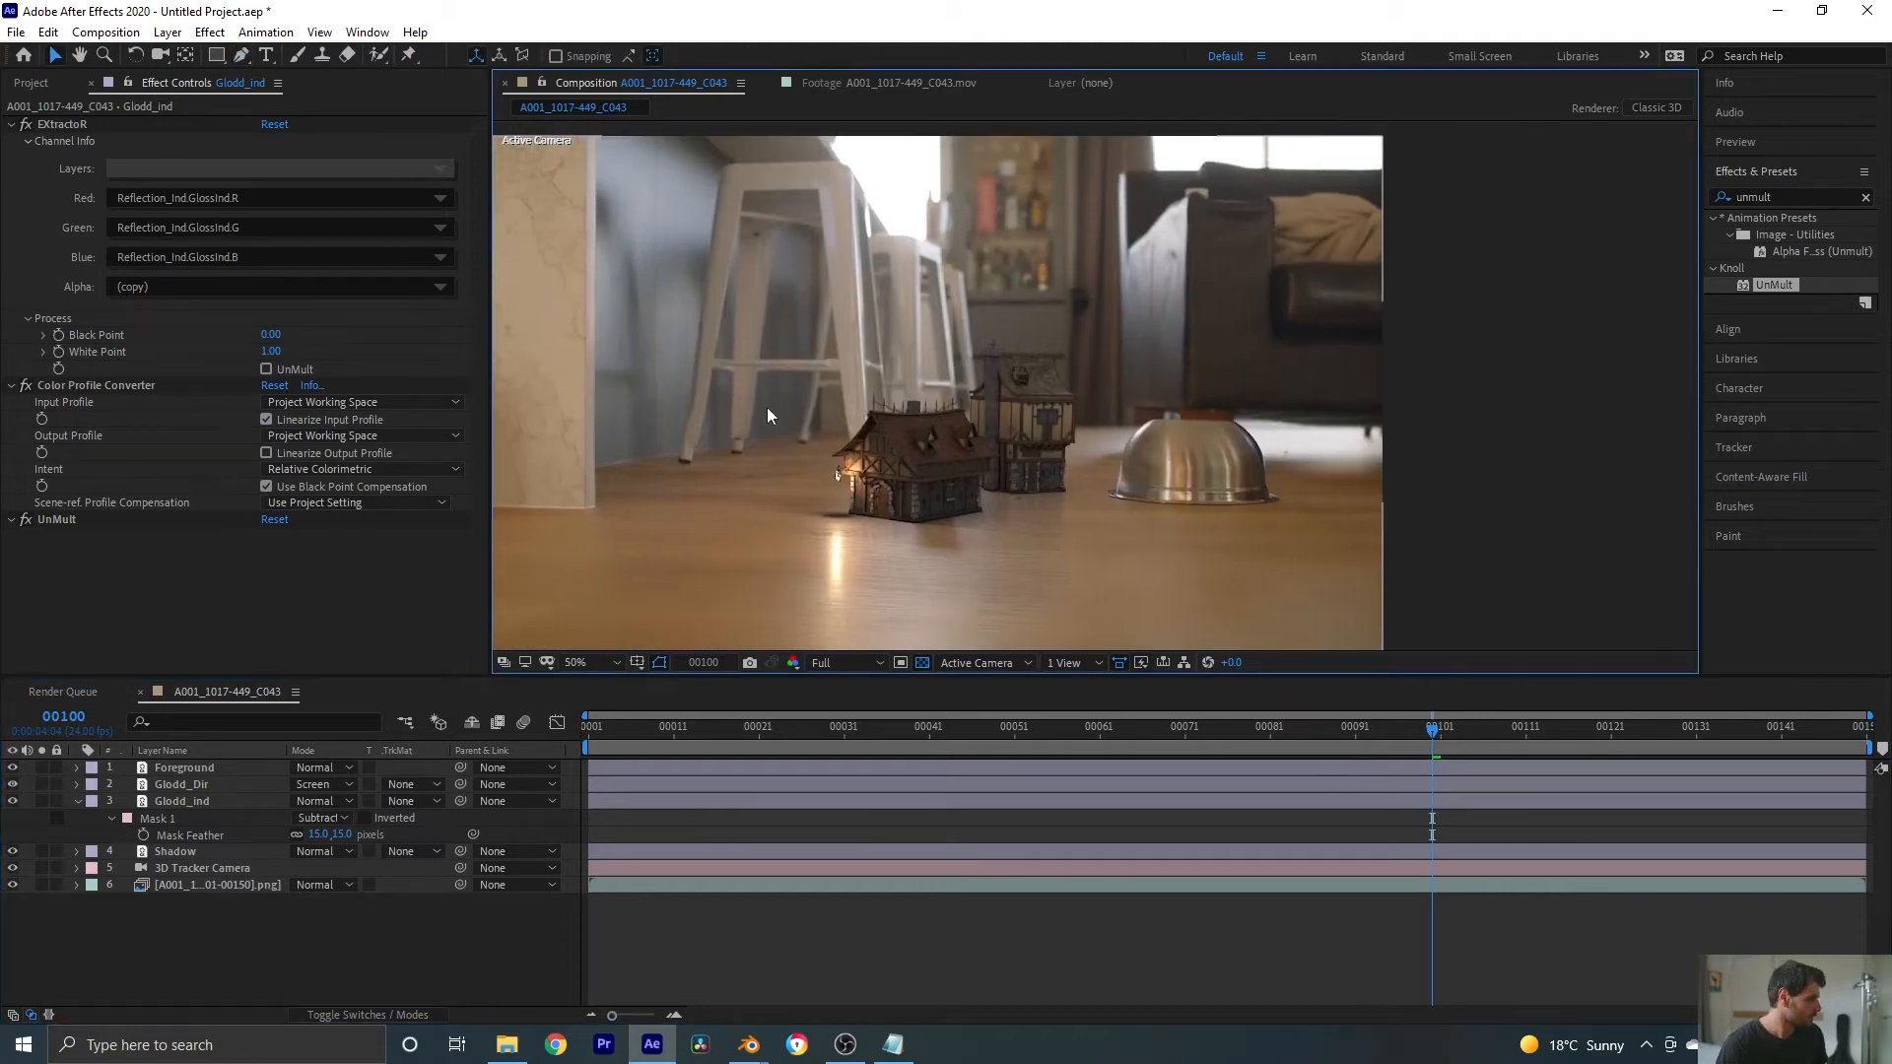
pyautogui.scroll(-2, 936, 460)
pyautogui.scroll(2, 978, 428)
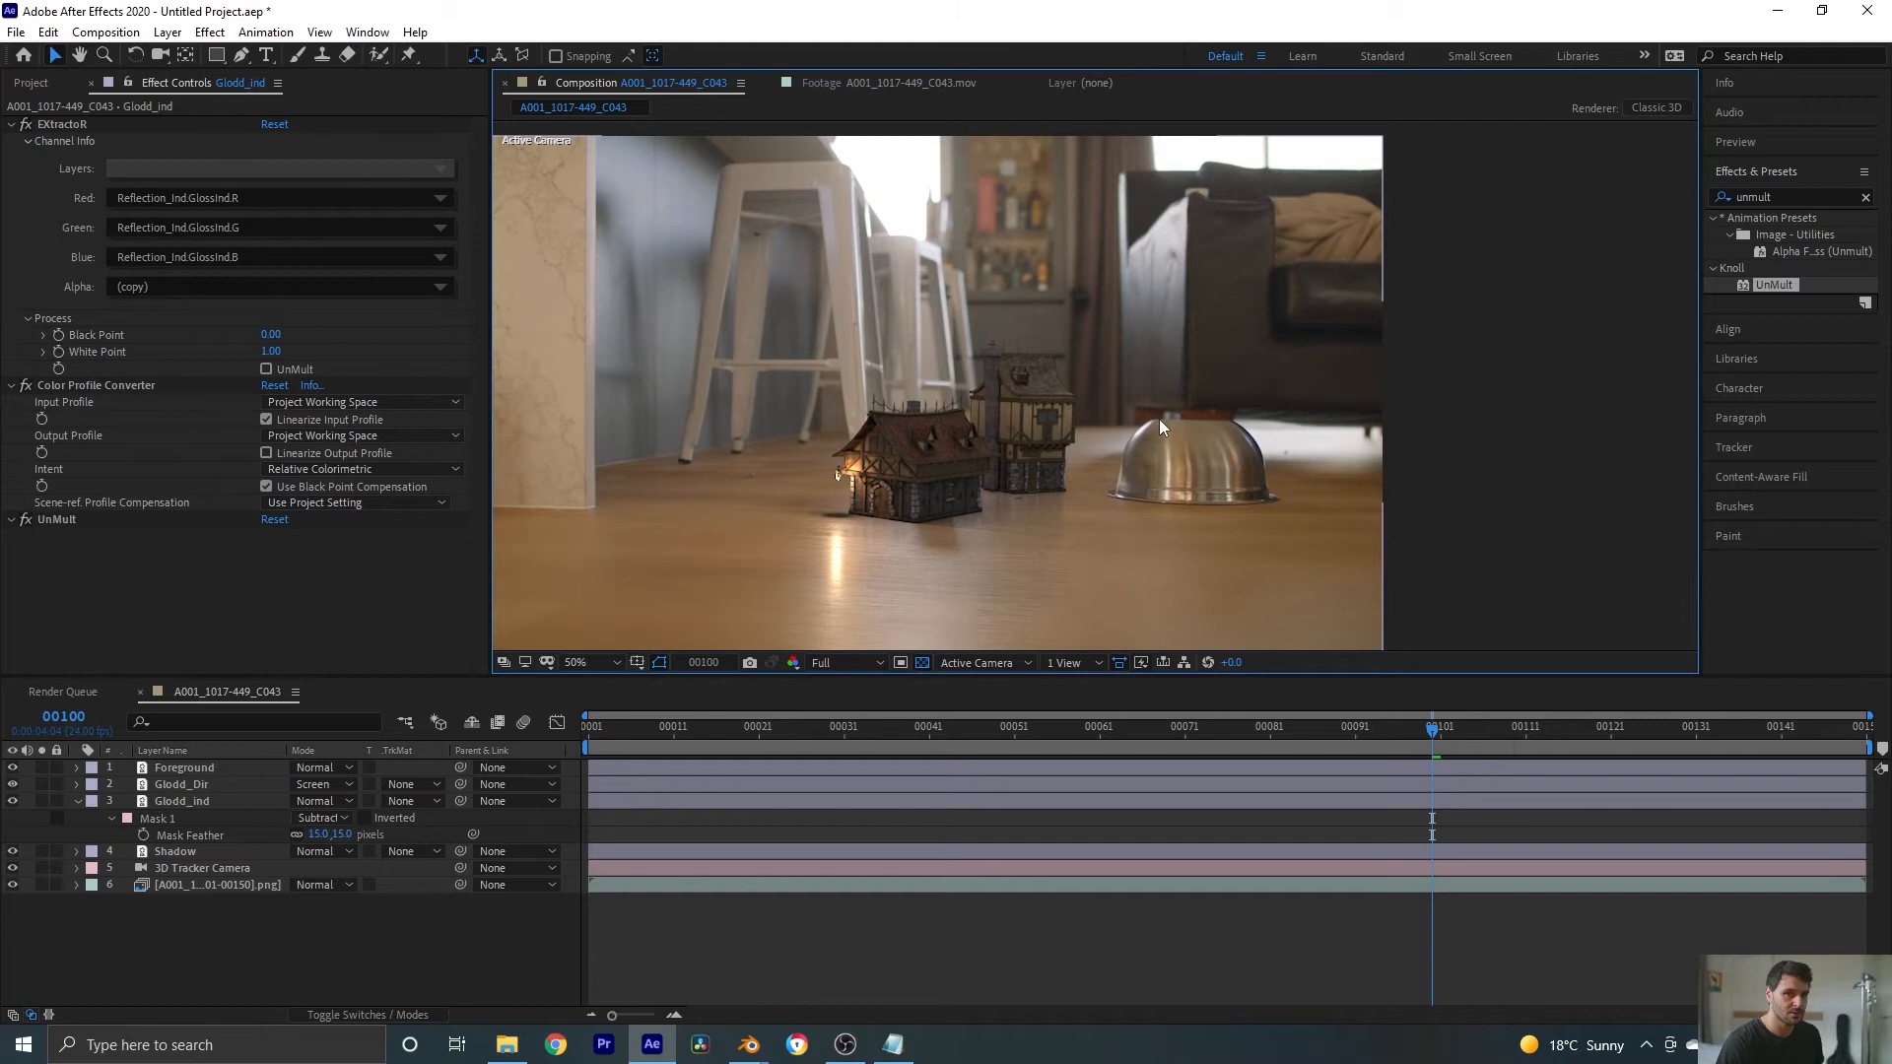
pyautogui.click(78, 801)
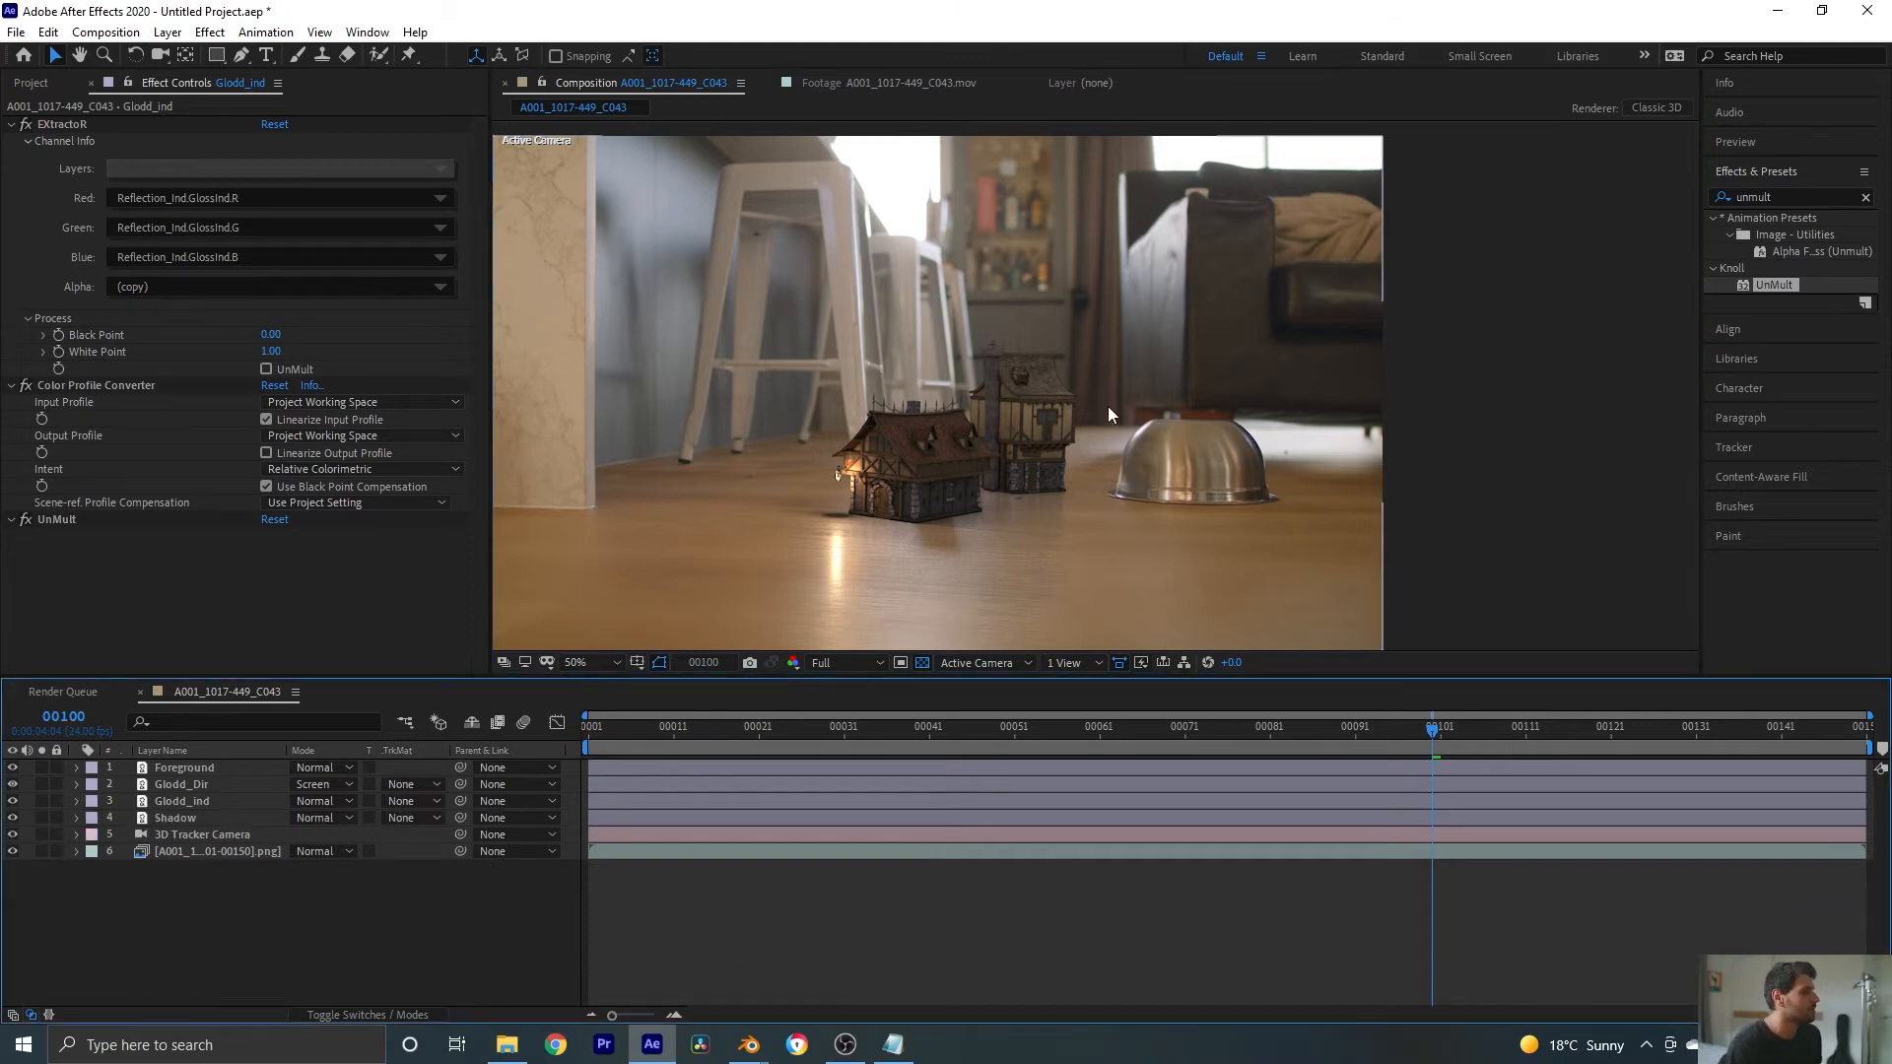
# - Select the Foreground layer, collapse its two effects and expand the Info readout for pixel colour values
pyautogui.click(195, 769)
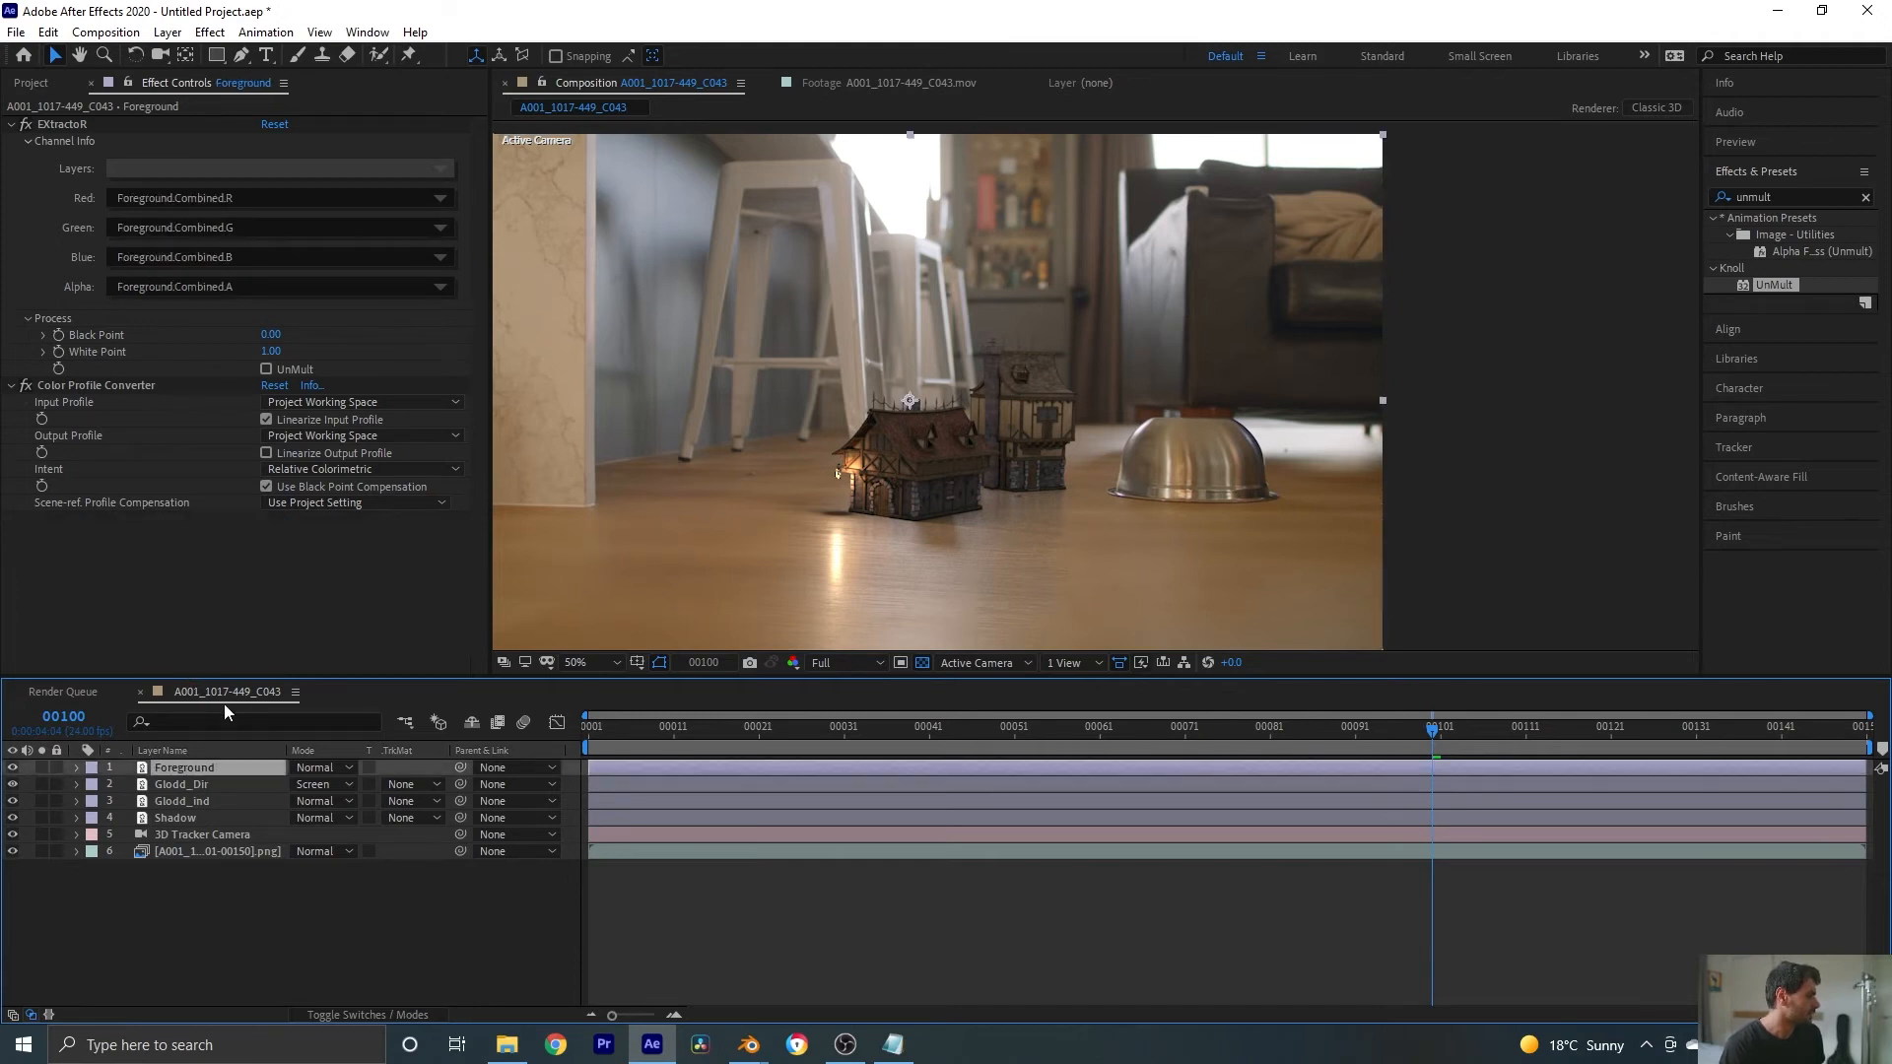
pyautogui.click(12, 124)
pyautogui.click(12, 141)
pyautogui.click(1786, 83)
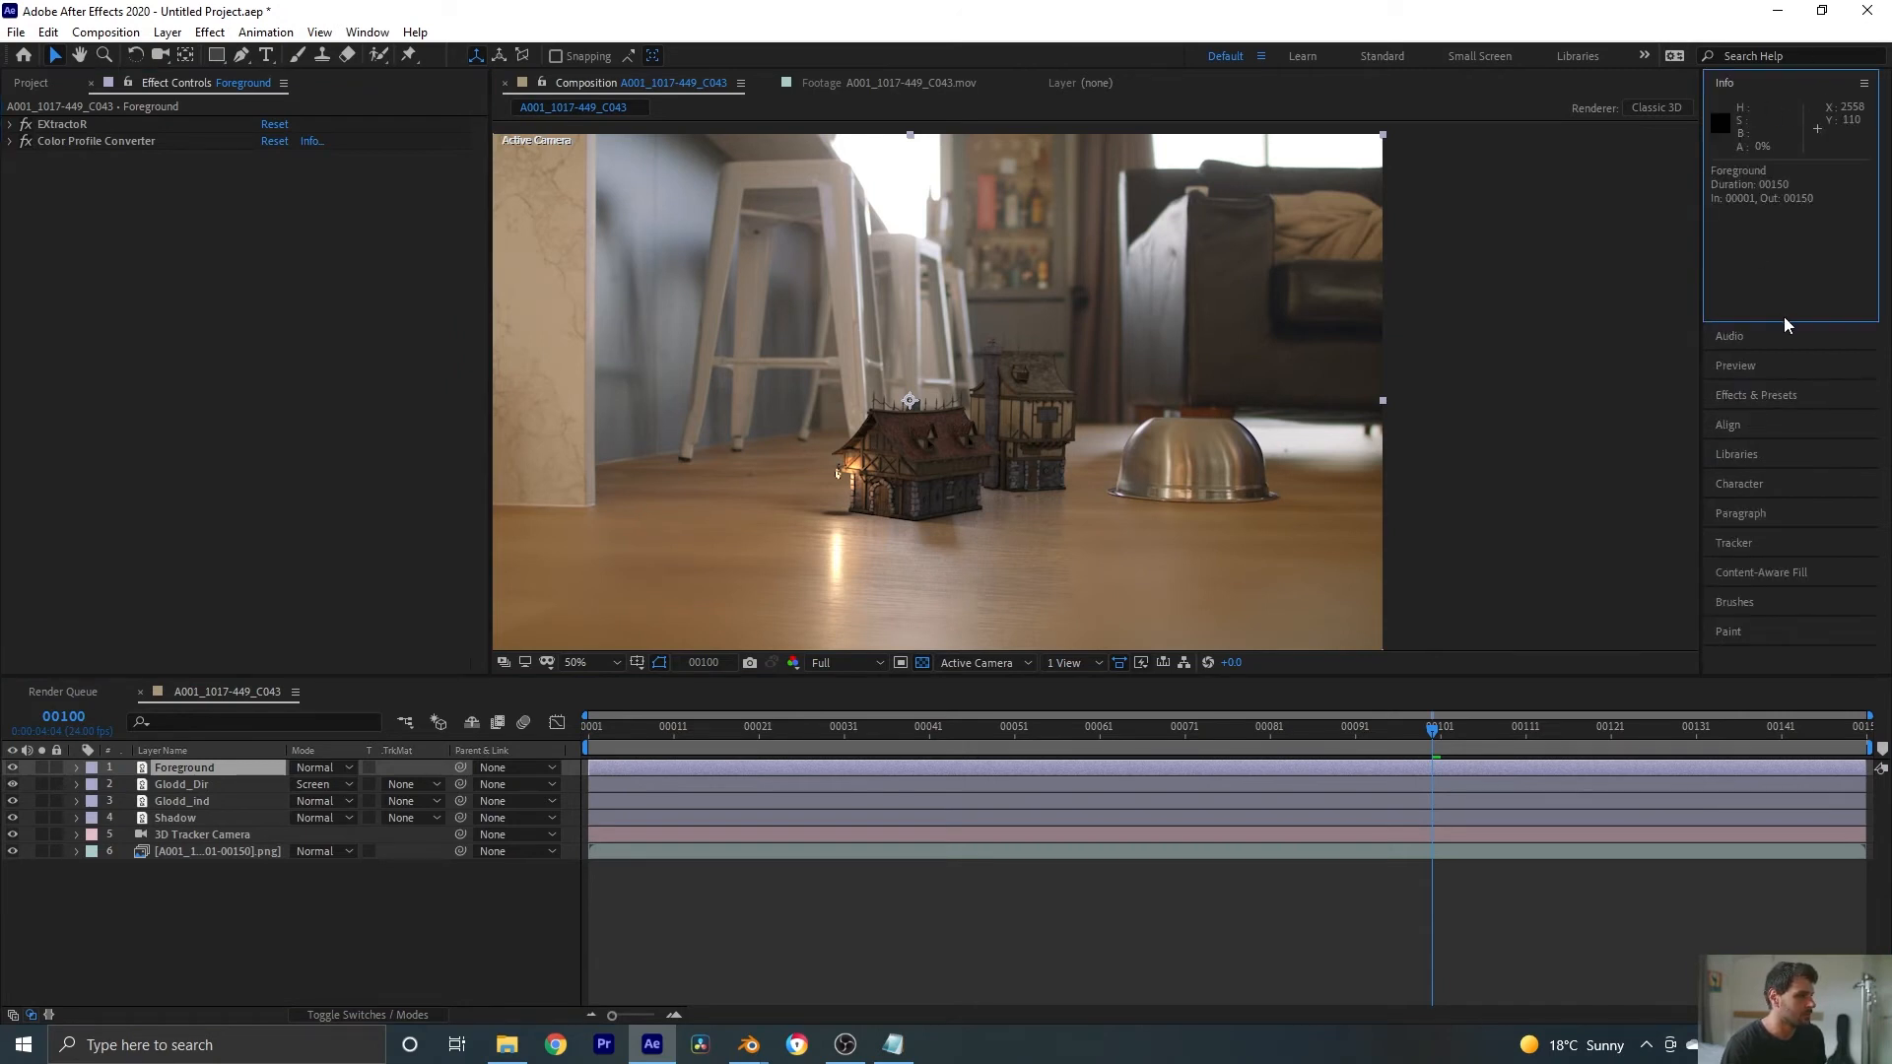
pyautogui.moveTo(1785, 322); pyautogui.dragTo(1785, 364)
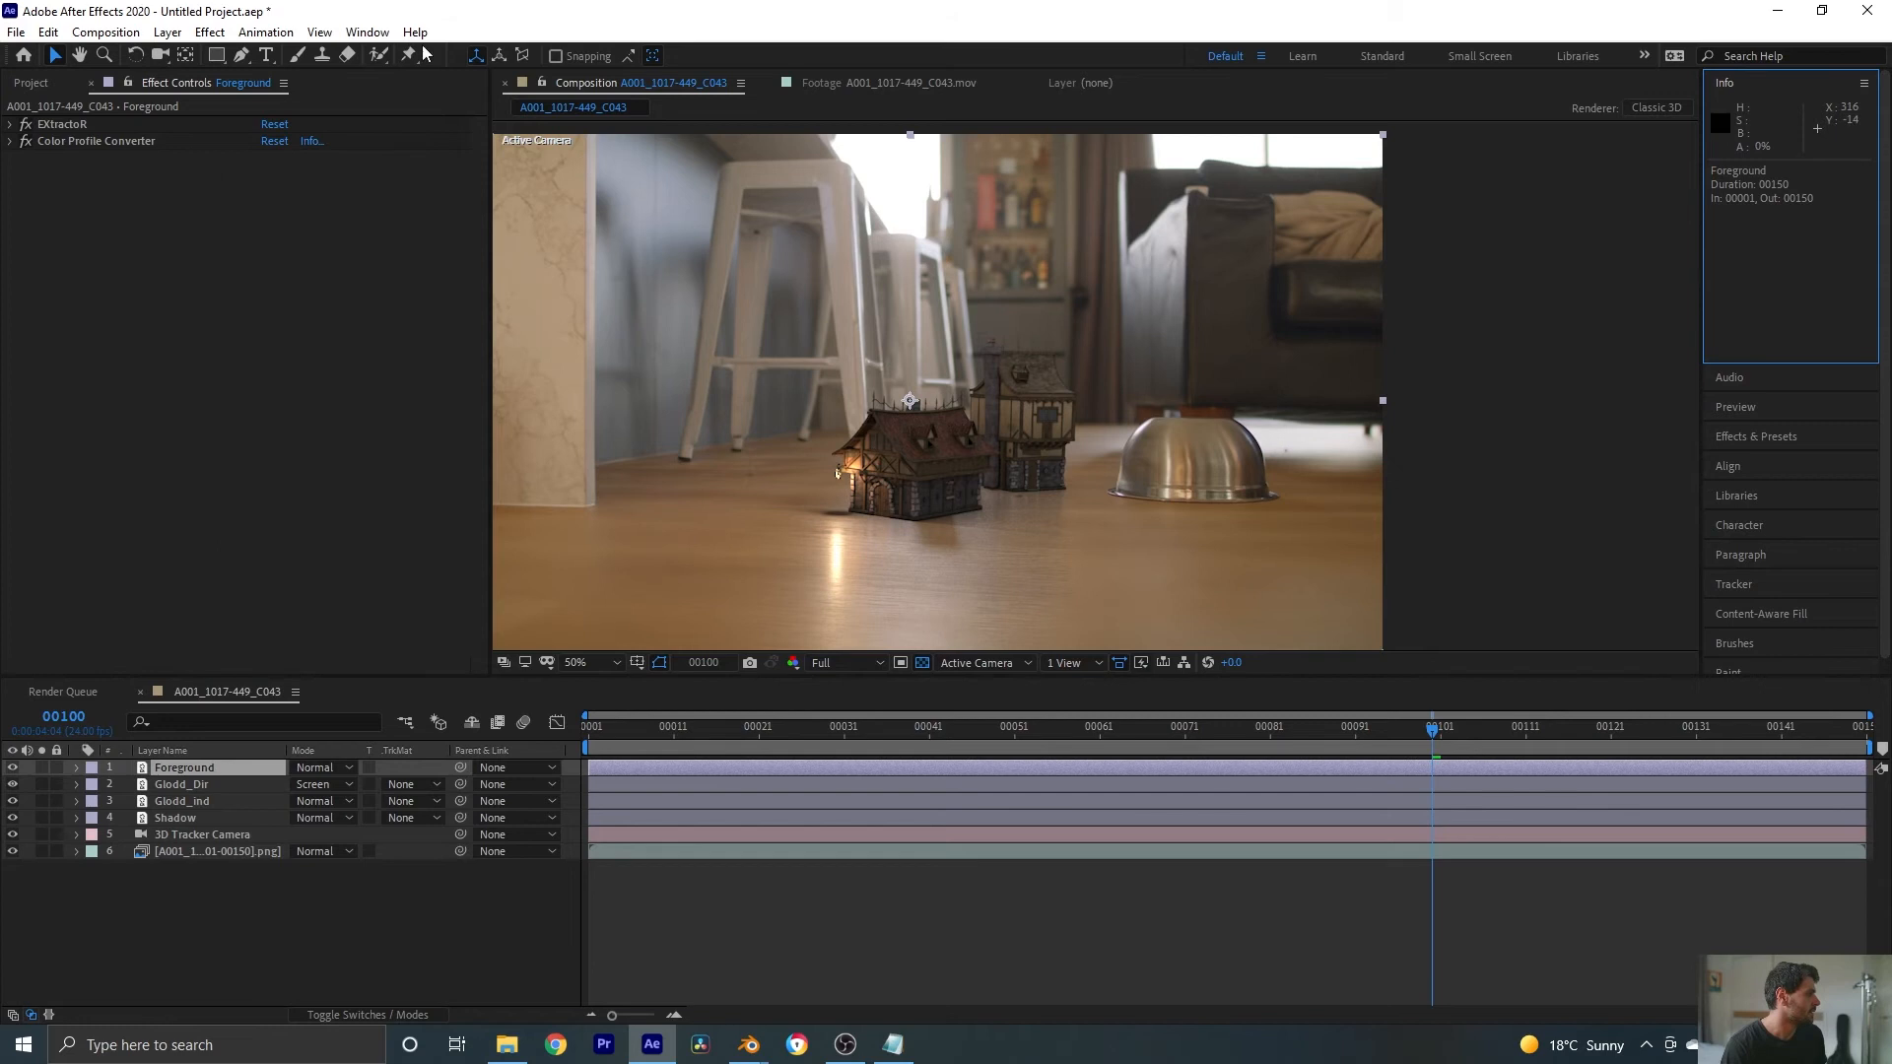
pyautogui.click(374, 35)
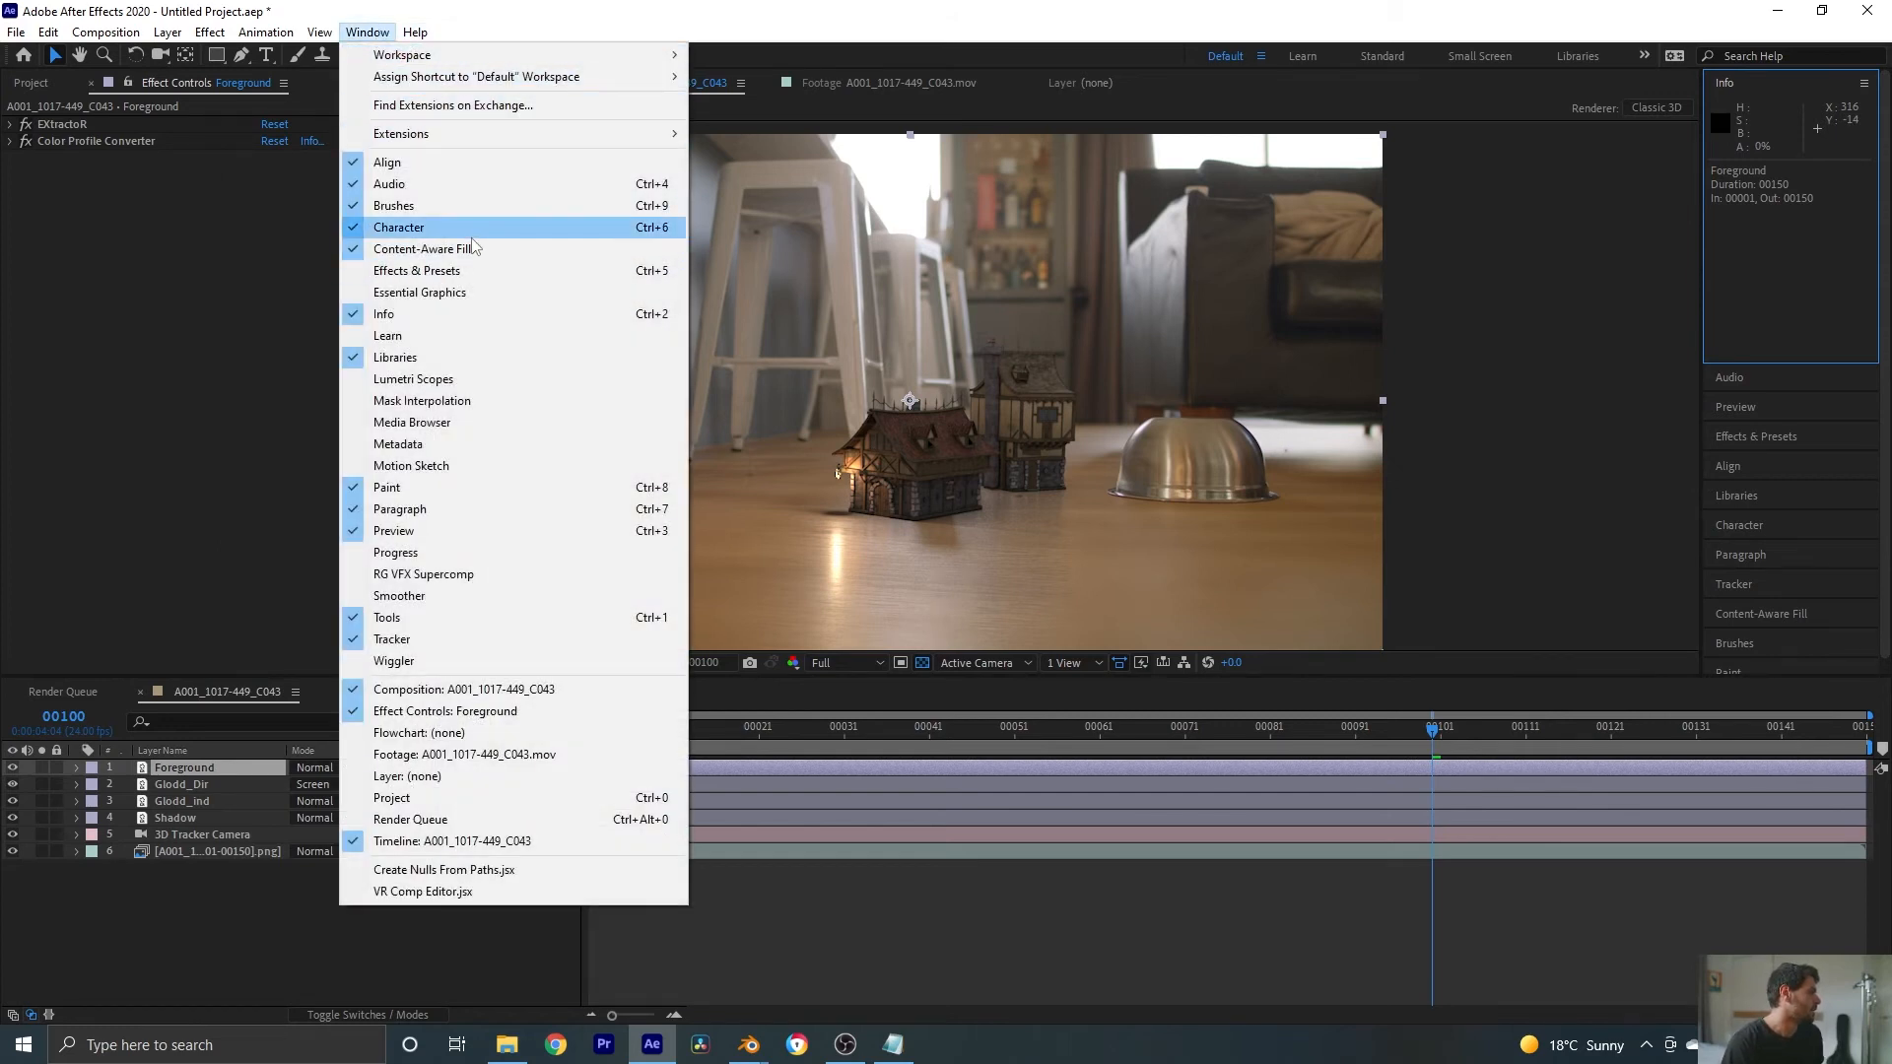
pyautogui.click(1789, 248)
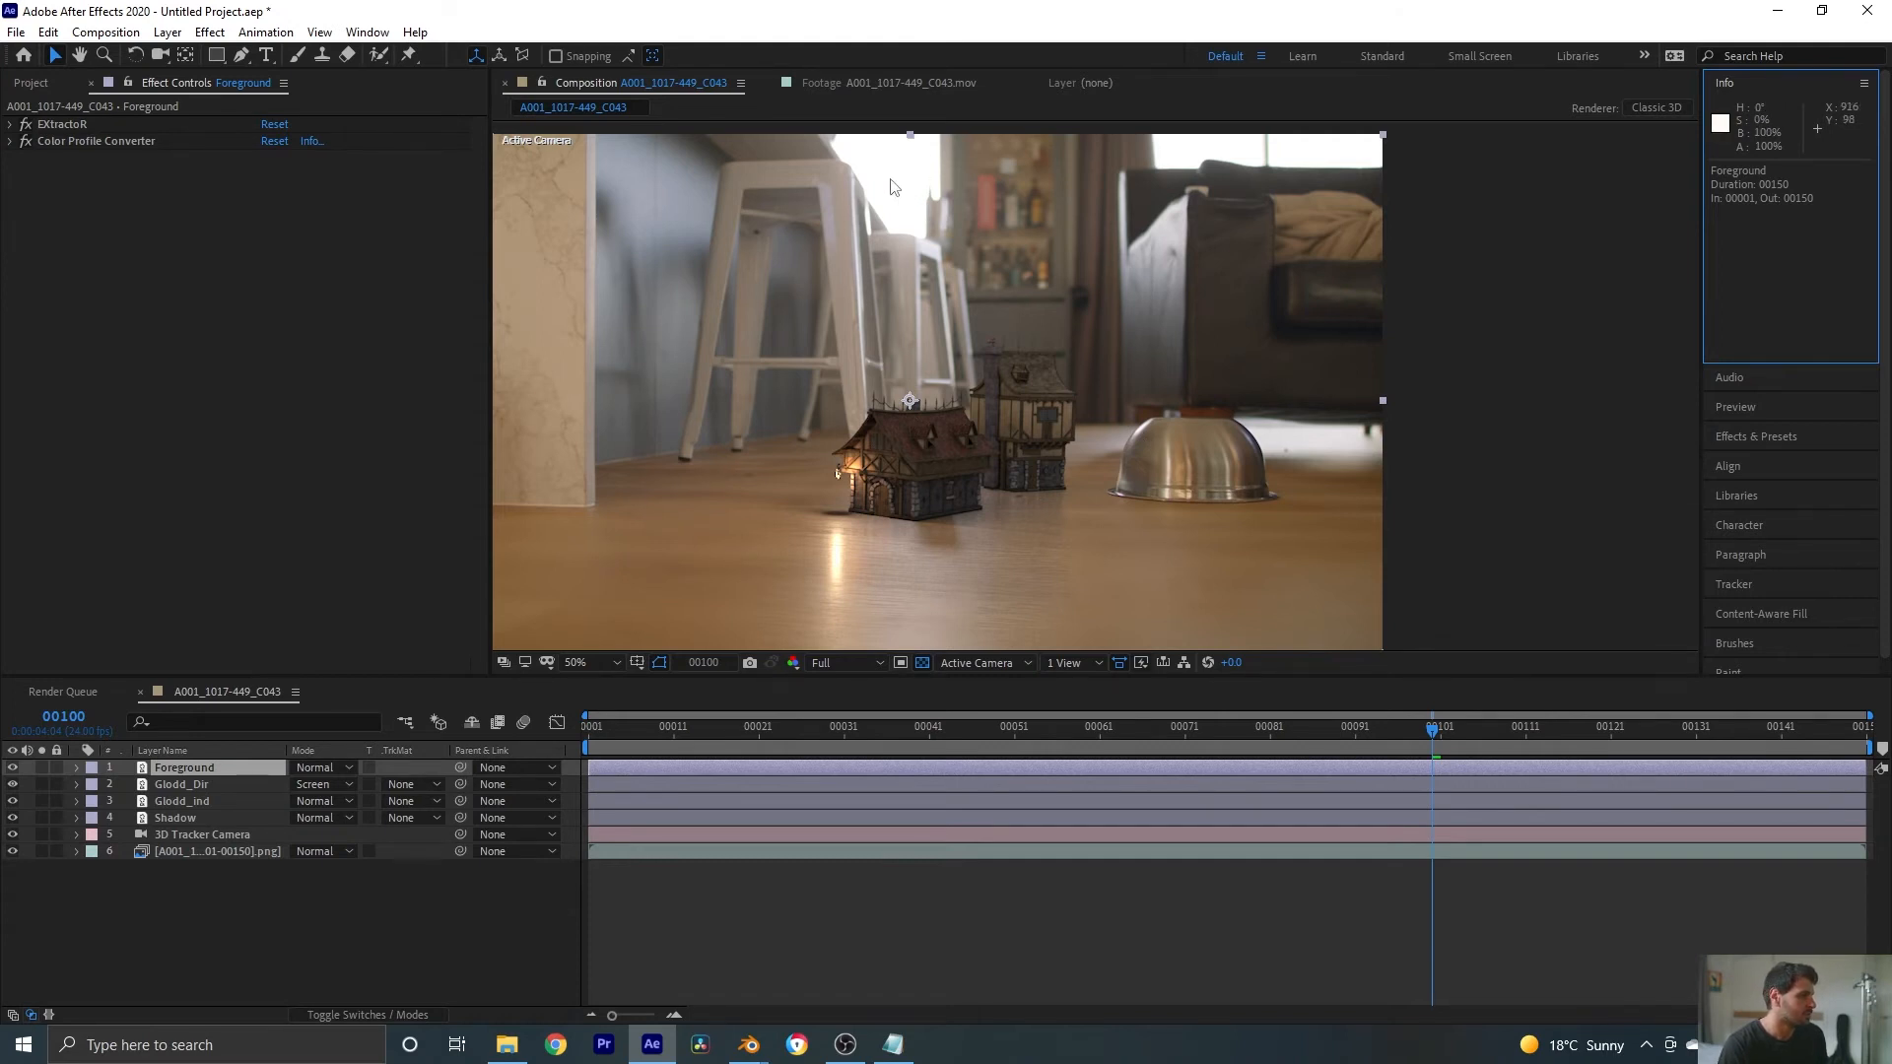
# - Examine the colour and brightness values of the darkest areas of the sofa in the live footage
pyautogui.scroll(2, 1127, 494)
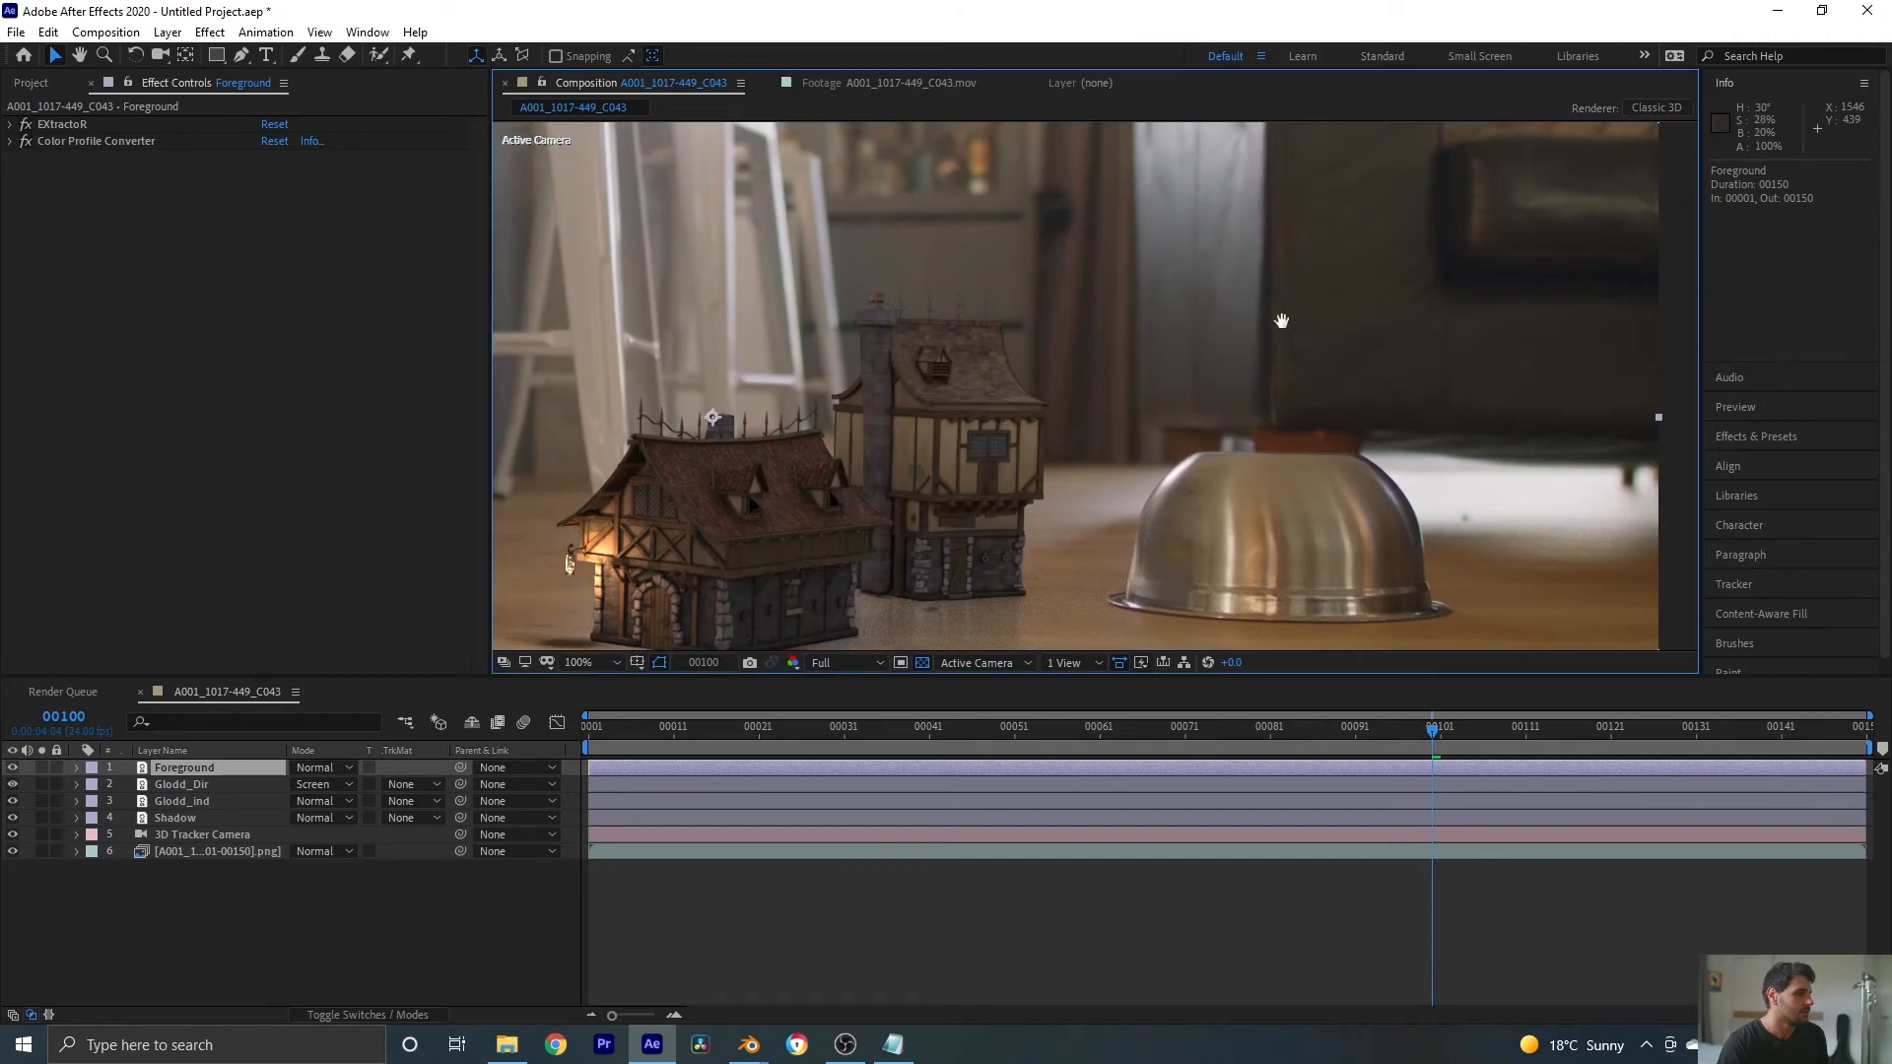
pyautogui.scroll(2, 946, 340)
pyautogui.scroll(-4, 895, 419)
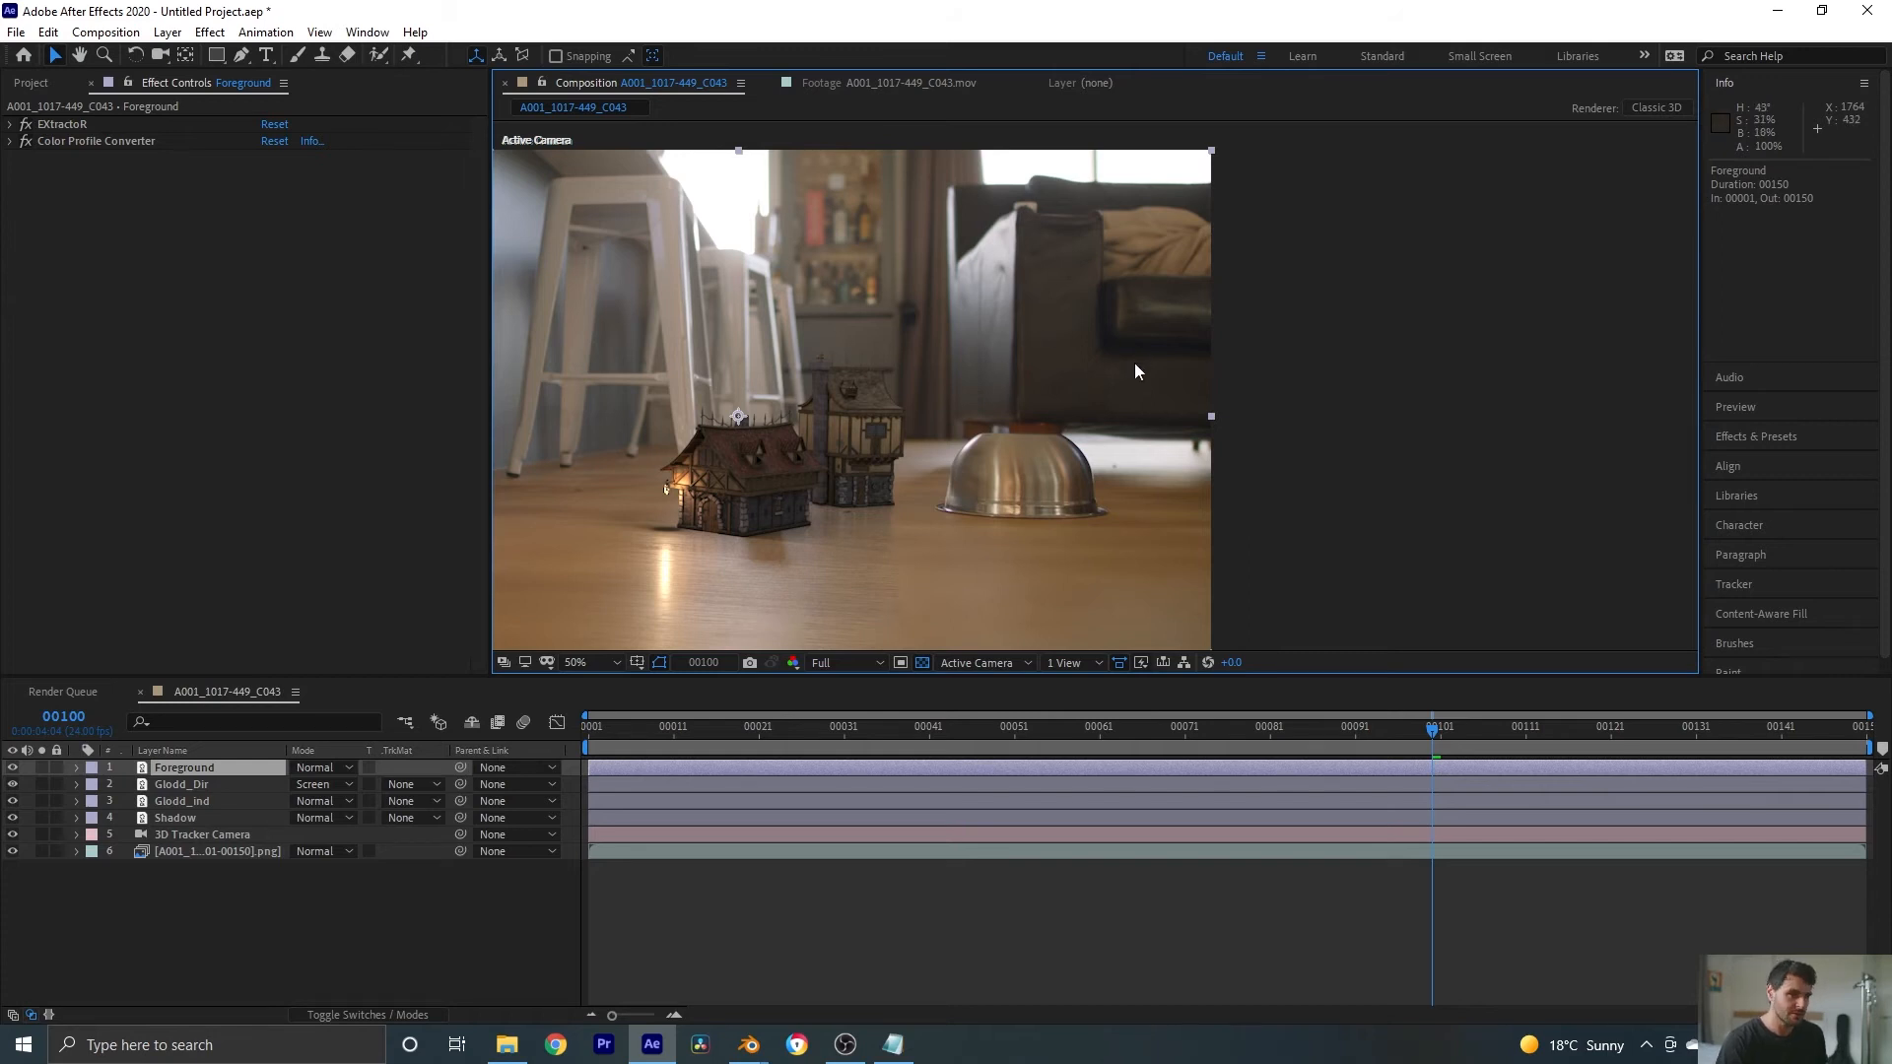
pyautogui.scroll(4, 1137, 371)
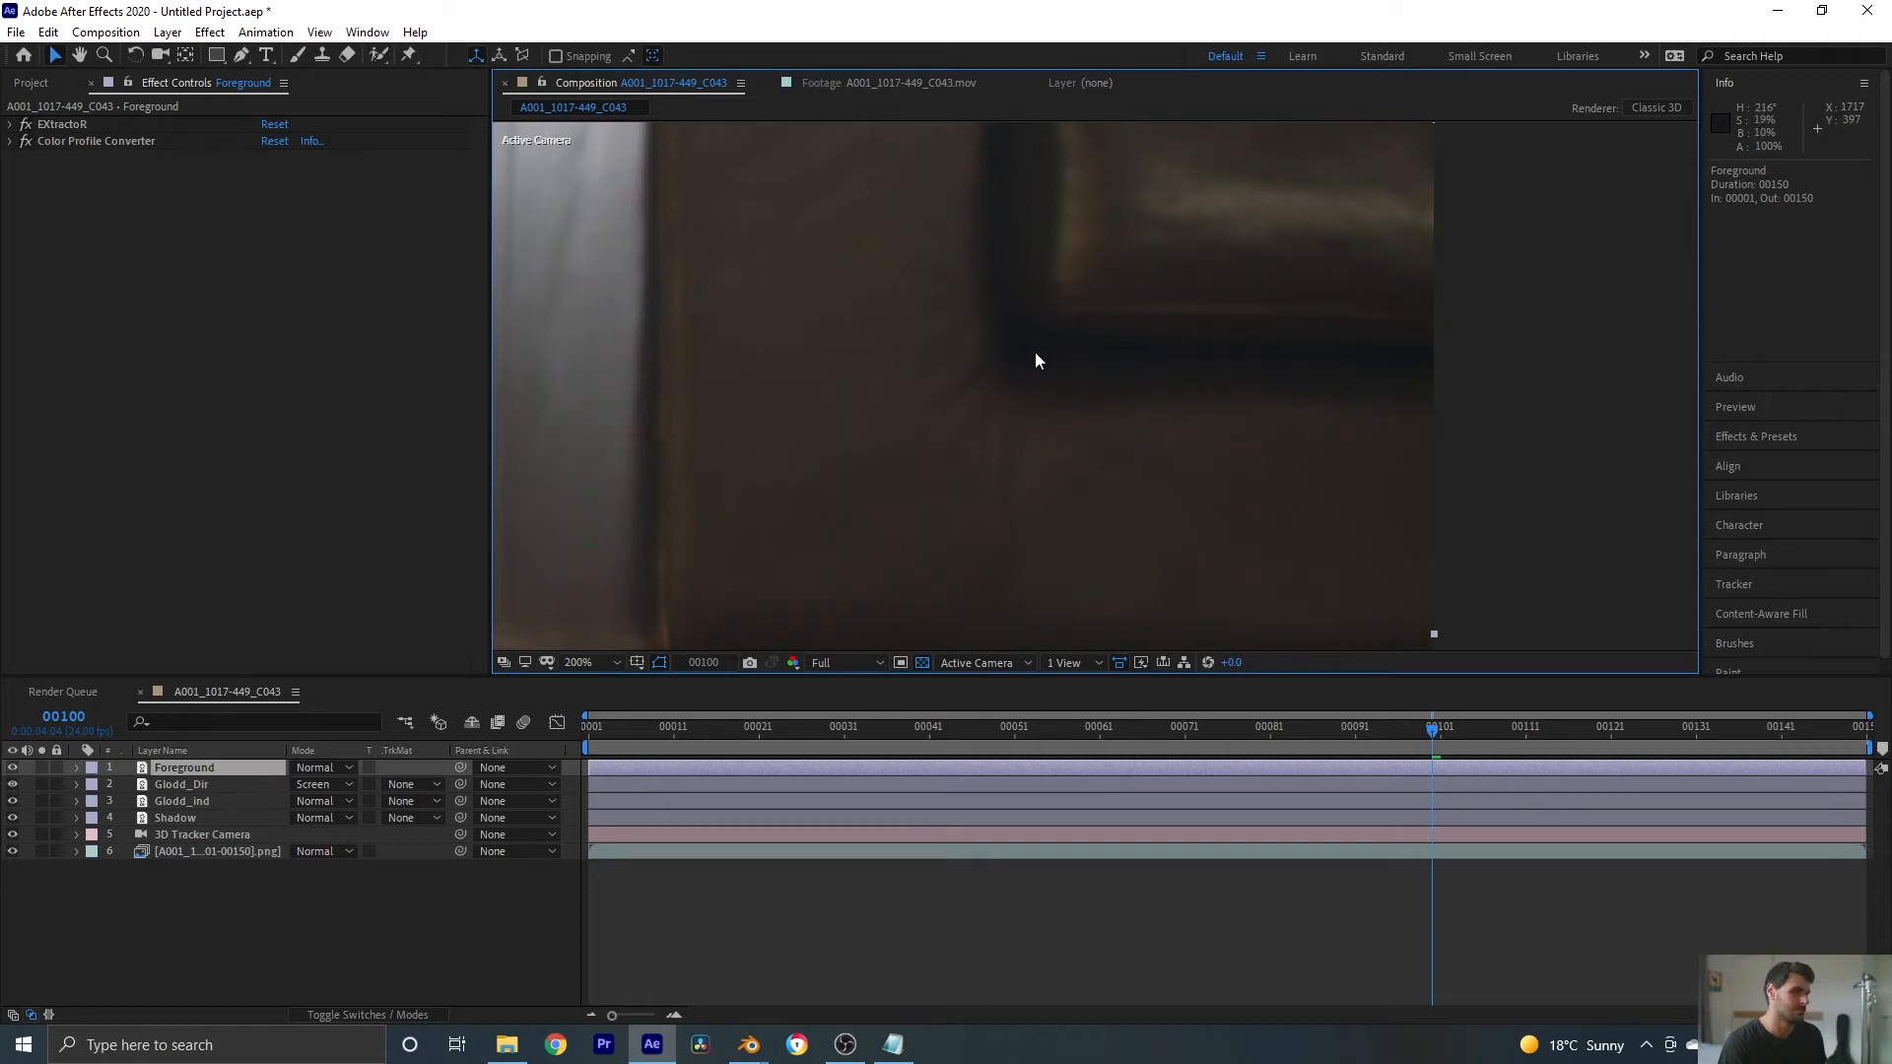
pyautogui.scroll(-3, 1034, 361)
pyautogui.scroll(2, 970, 361)
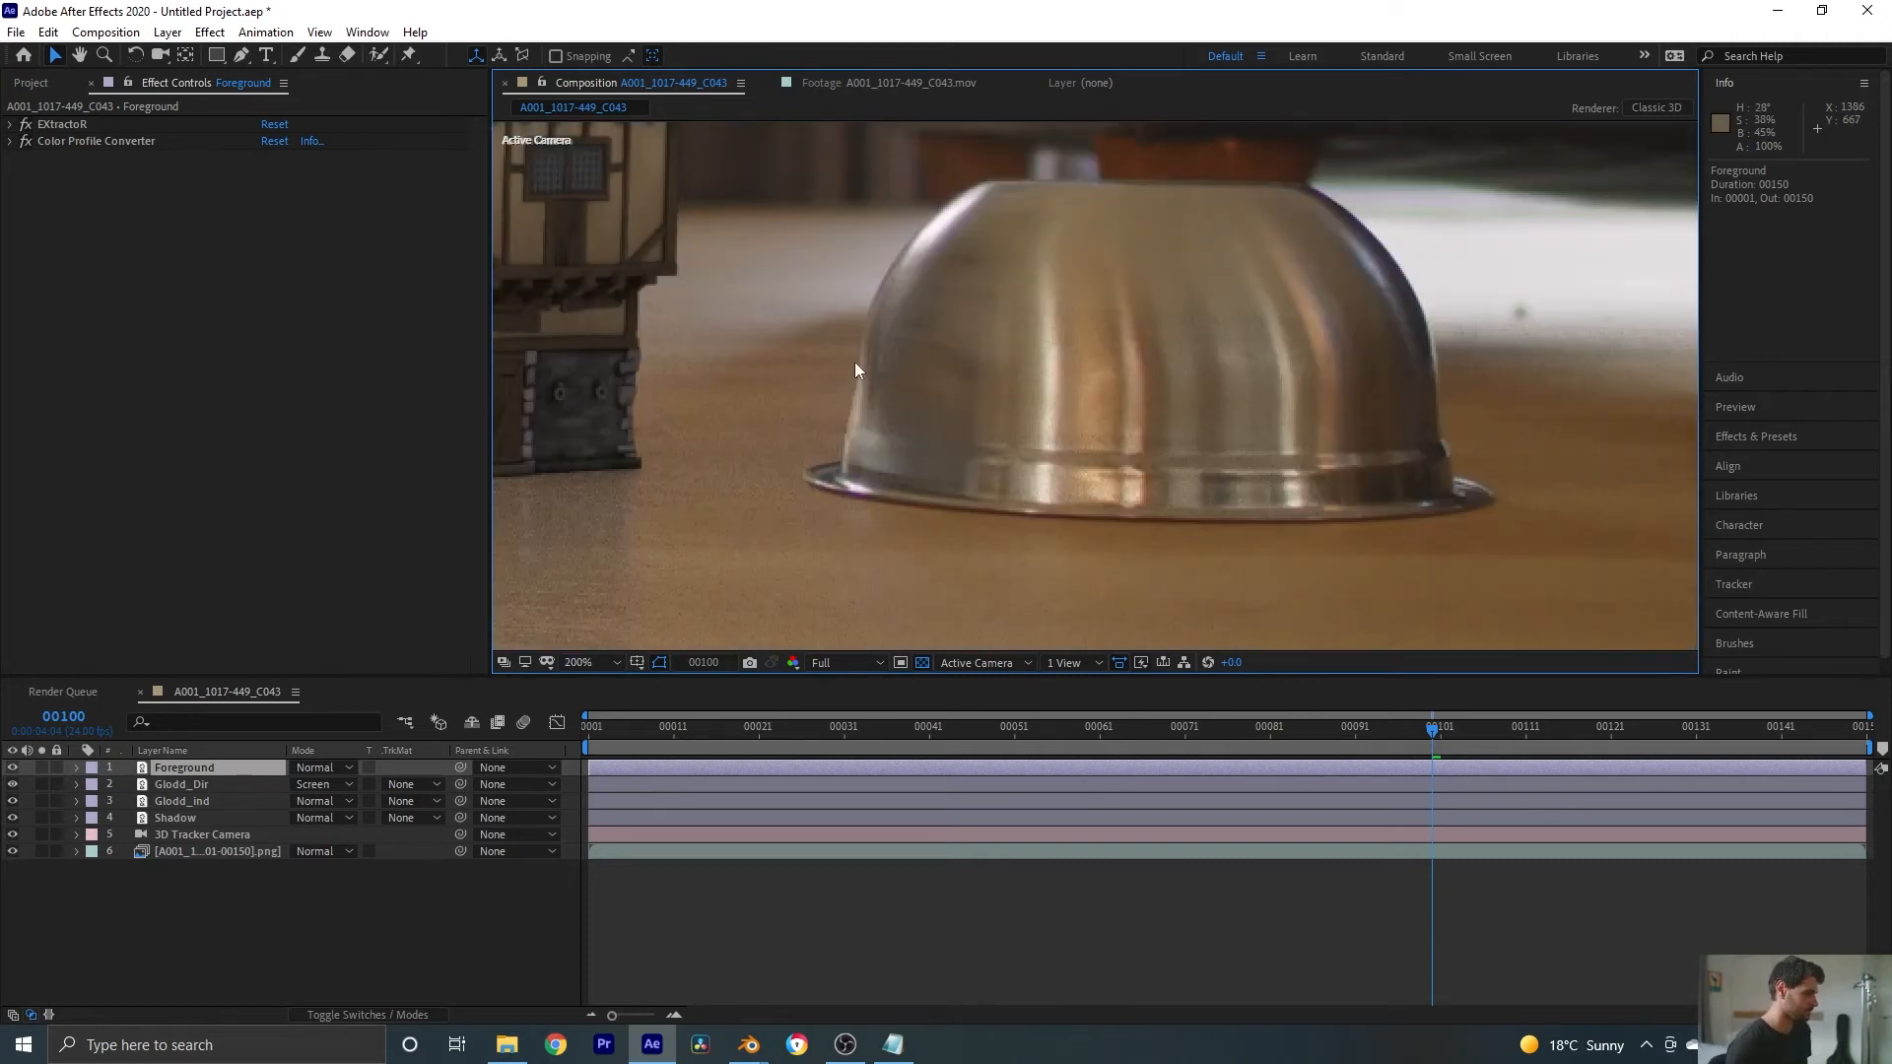
# - Examine the colour and brightness values of the dark roof and window areas on the front miniature house
pyautogui.moveTo(859, 372); pyautogui.dragTo(1356, 346)
pyautogui.moveTo(734, 369); pyautogui.dragTo(1242, 449)
pyautogui.press('v')
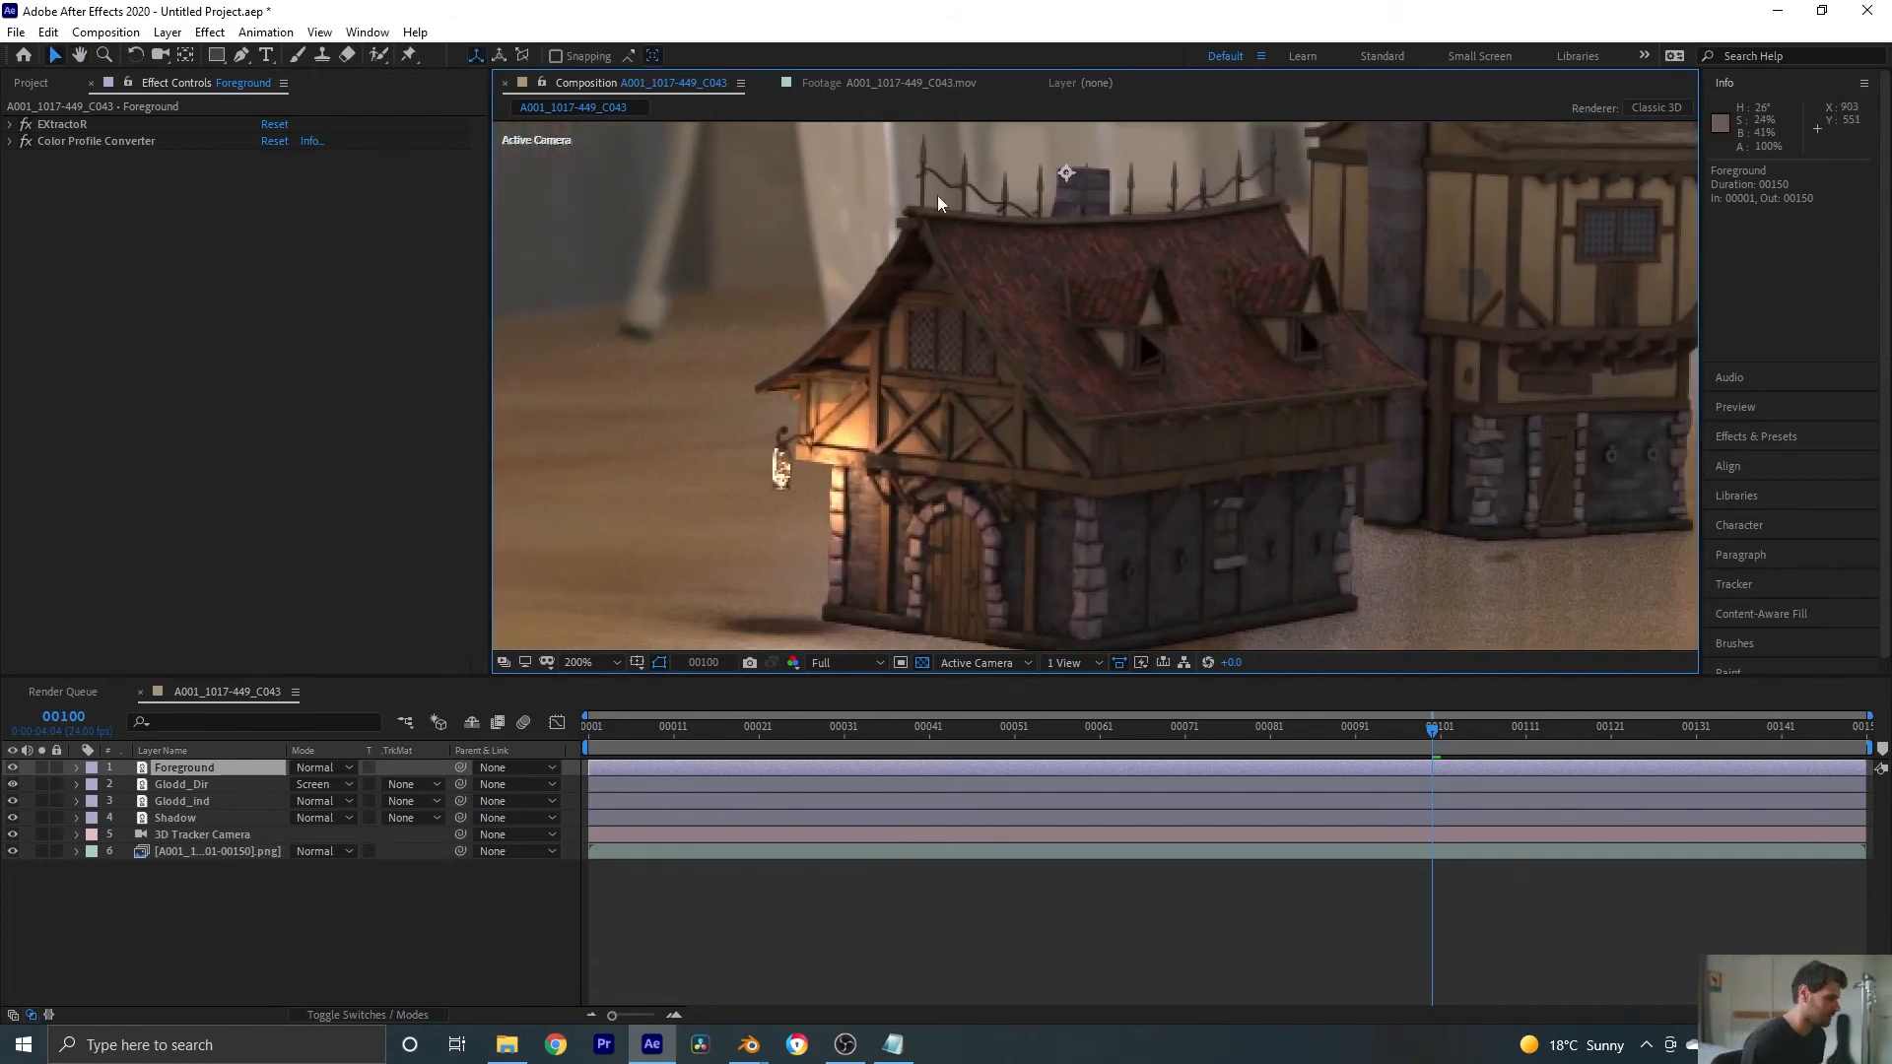
pyautogui.scroll(2, 1106, 455)
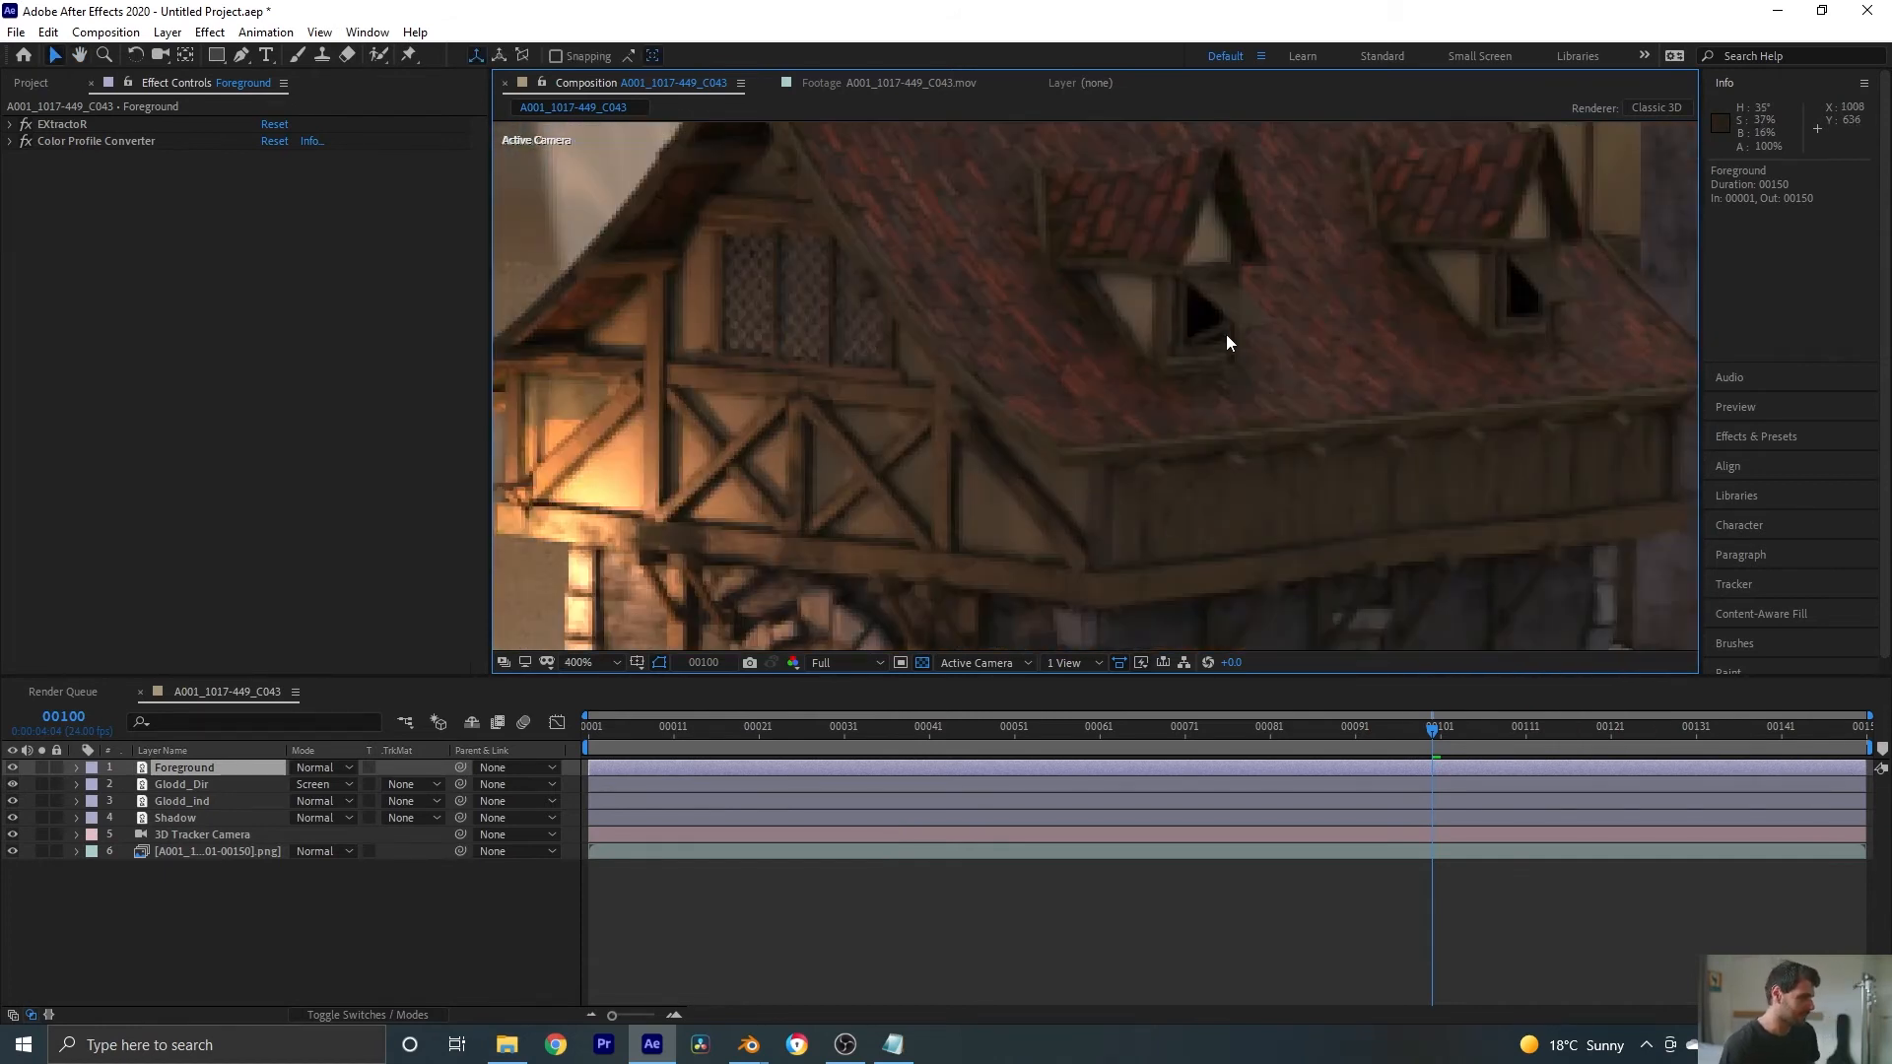
pyautogui.moveTo(689, 321); pyautogui.dragTo(830, 477)
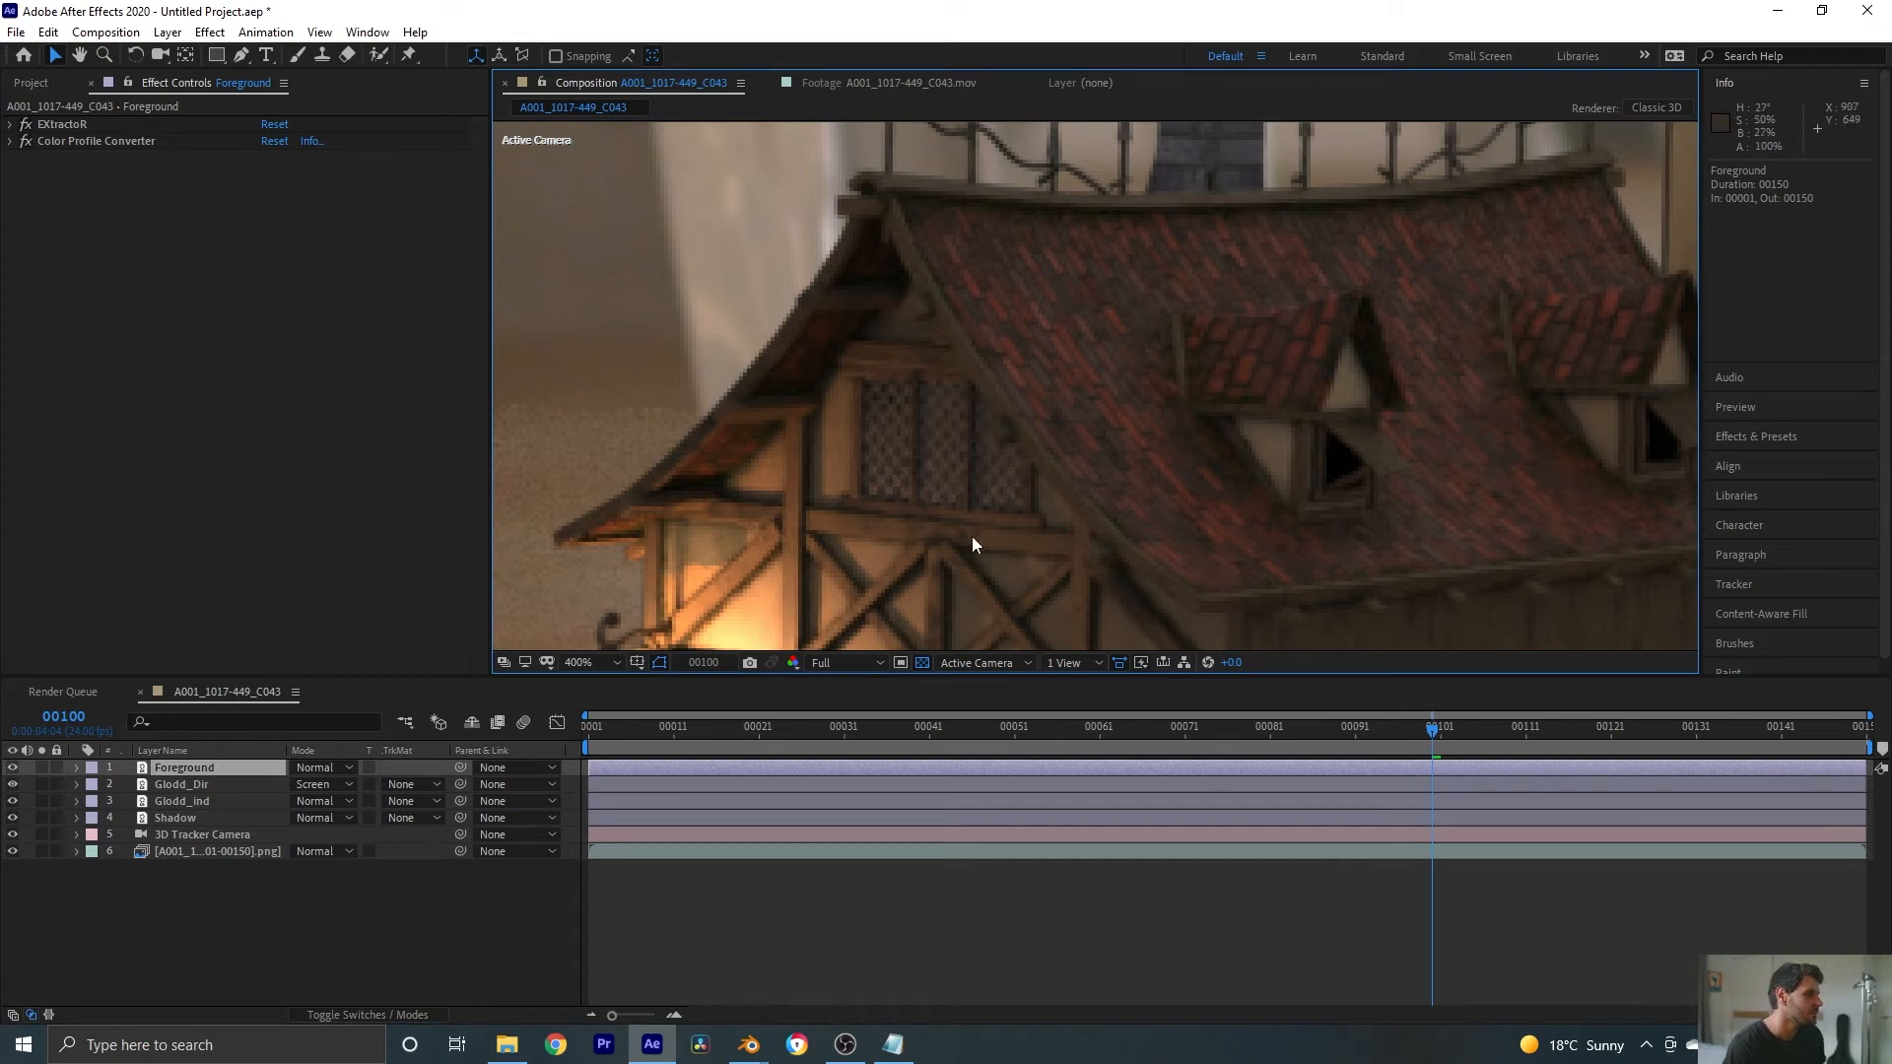
pyautogui.press('/')
pyautogui.scroll(3, 1035, 405)
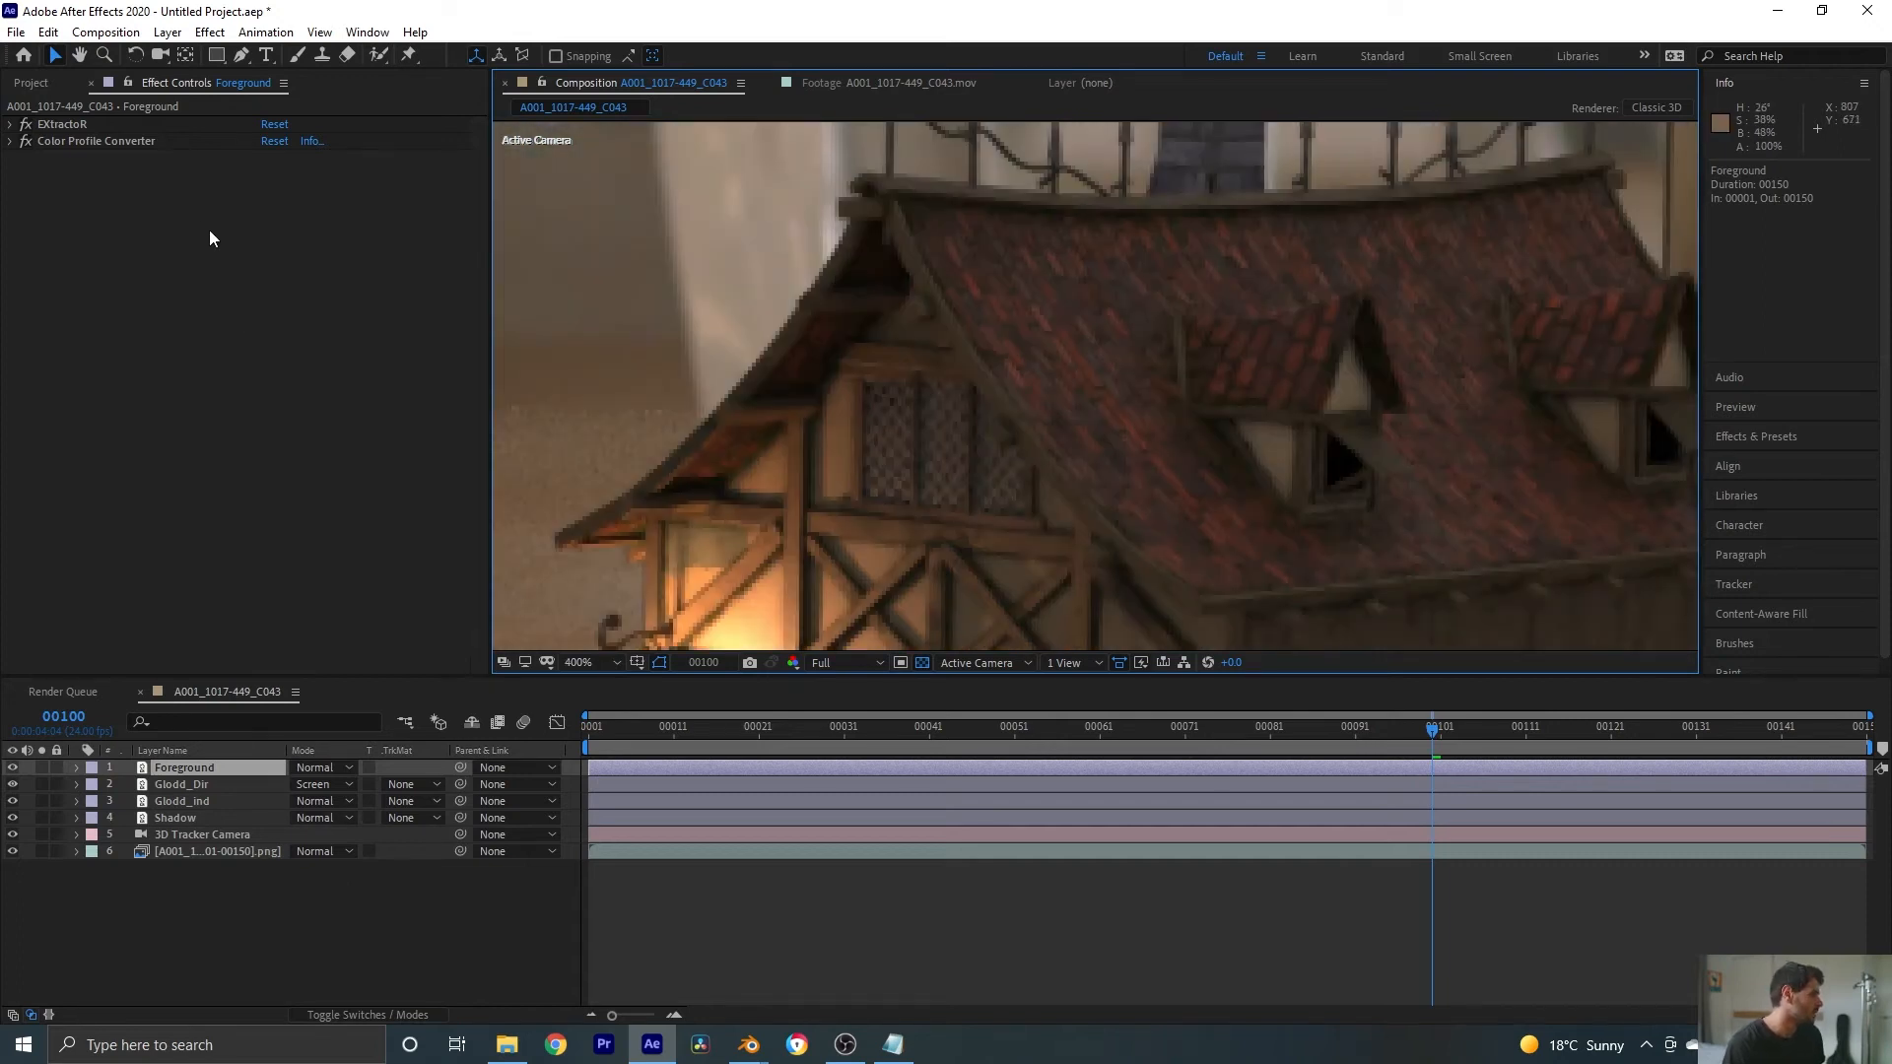
# - Add a Levels effect to the Foreground layer and raise its Output Black to 0.0588
pyautogui.rightClick(115, 205)
pyautogui.moveTo(275, 415)
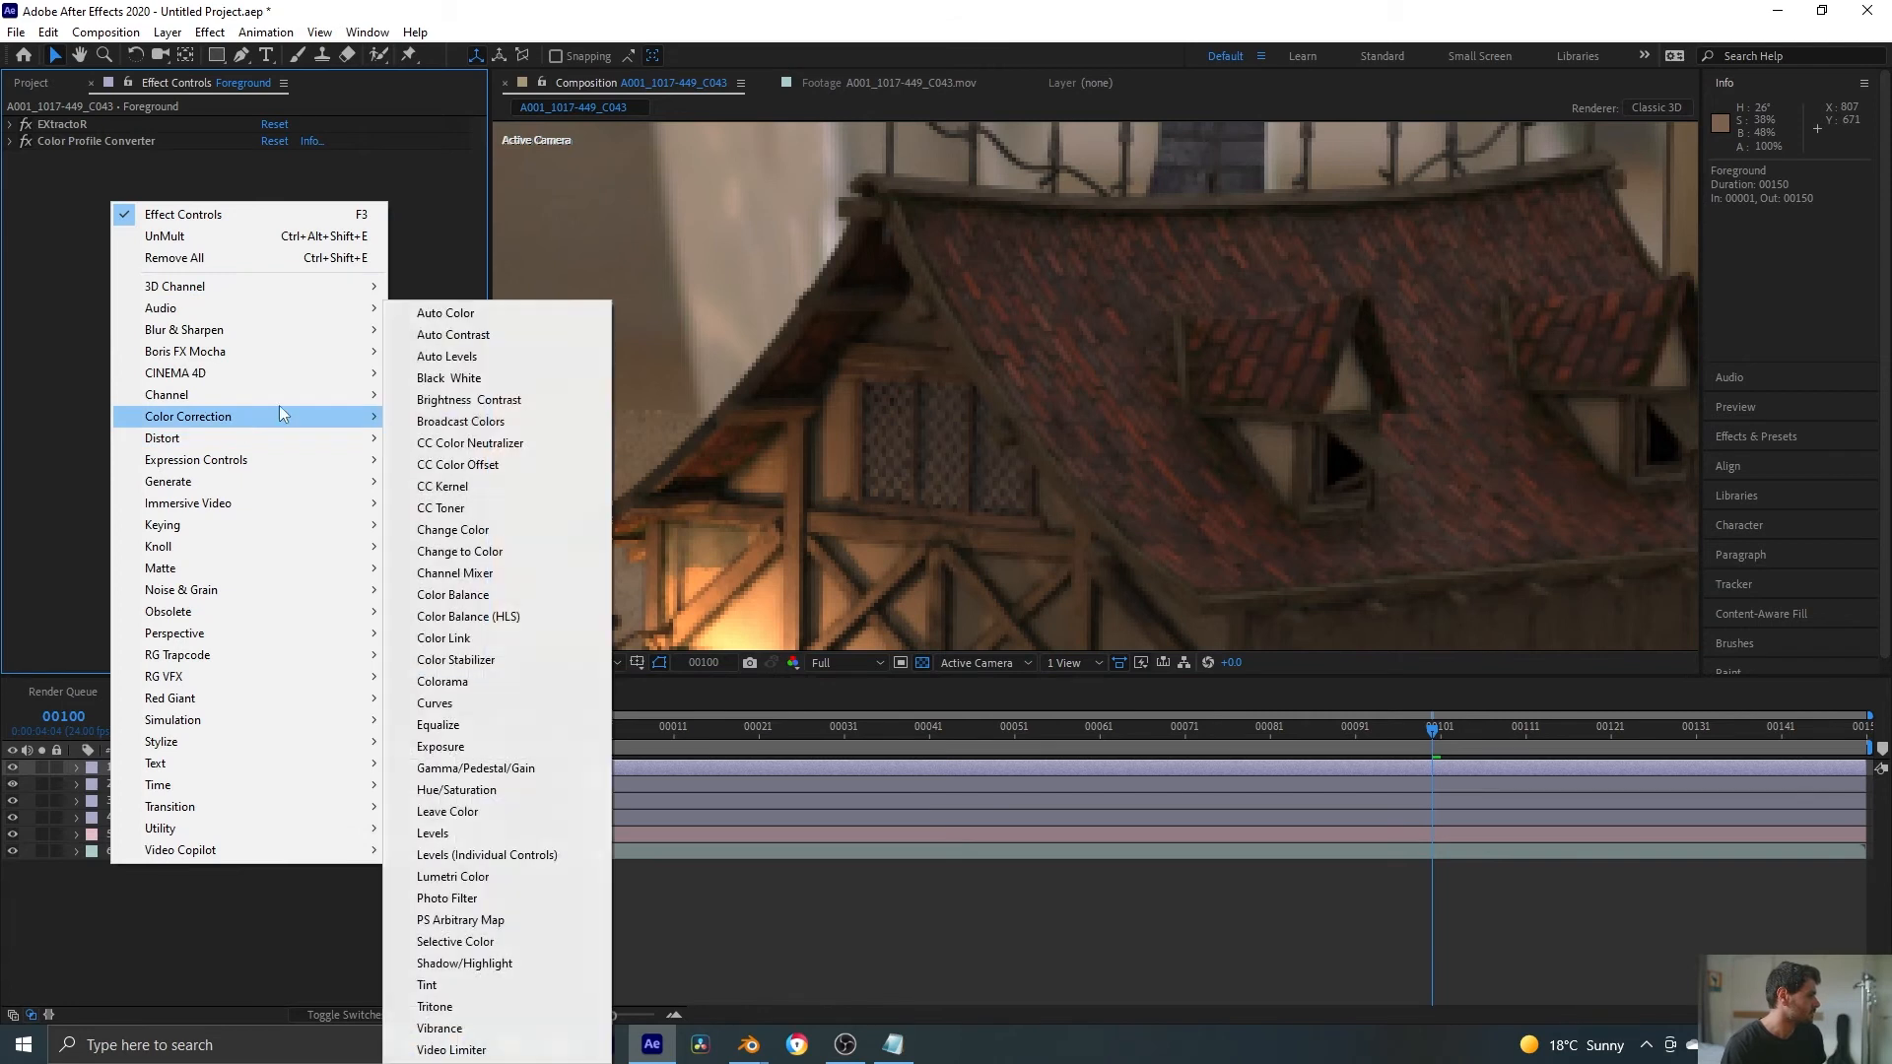
pyautogui.click(467, 832)
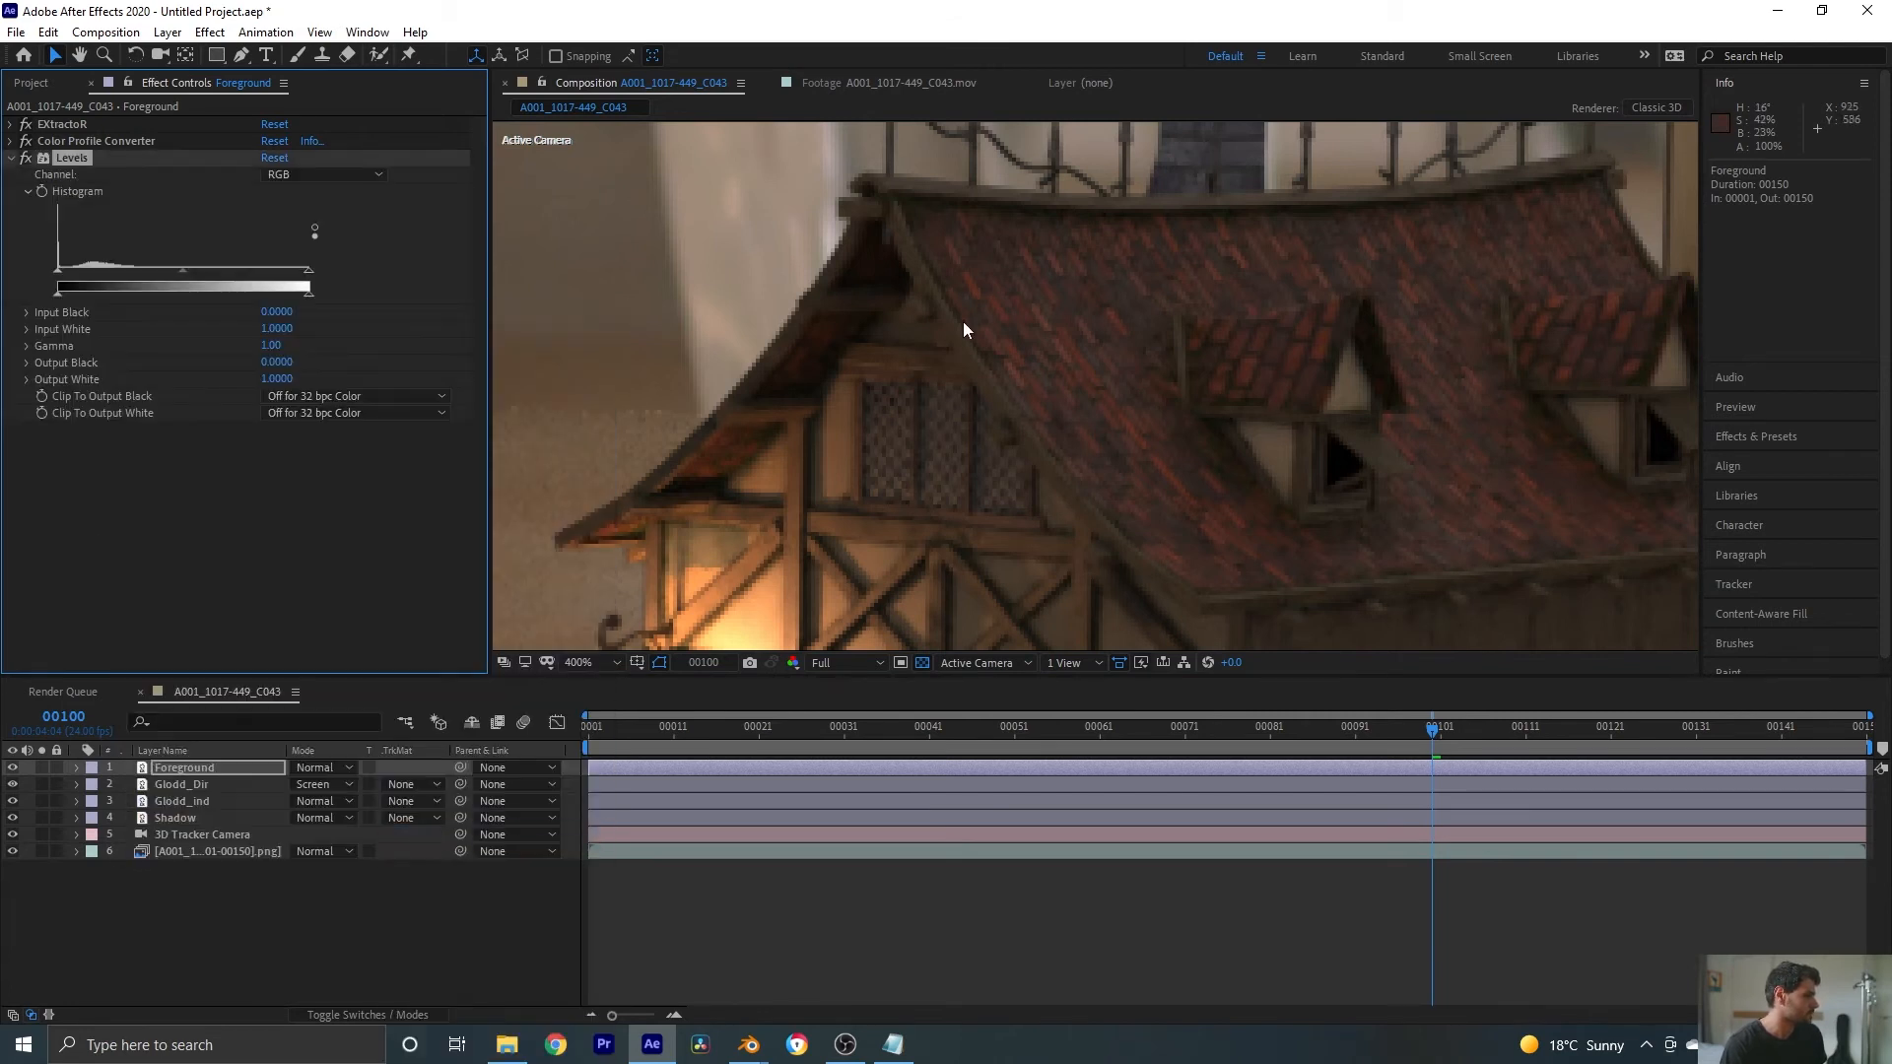
pyautogui.scroll(1, 884, 304)
pyautogui.moveTo(701, 229); pyautogui.dragTo(930, 423)
pyautogui.moveTo(59, 294); pyautogui.dragTo(61, 294)
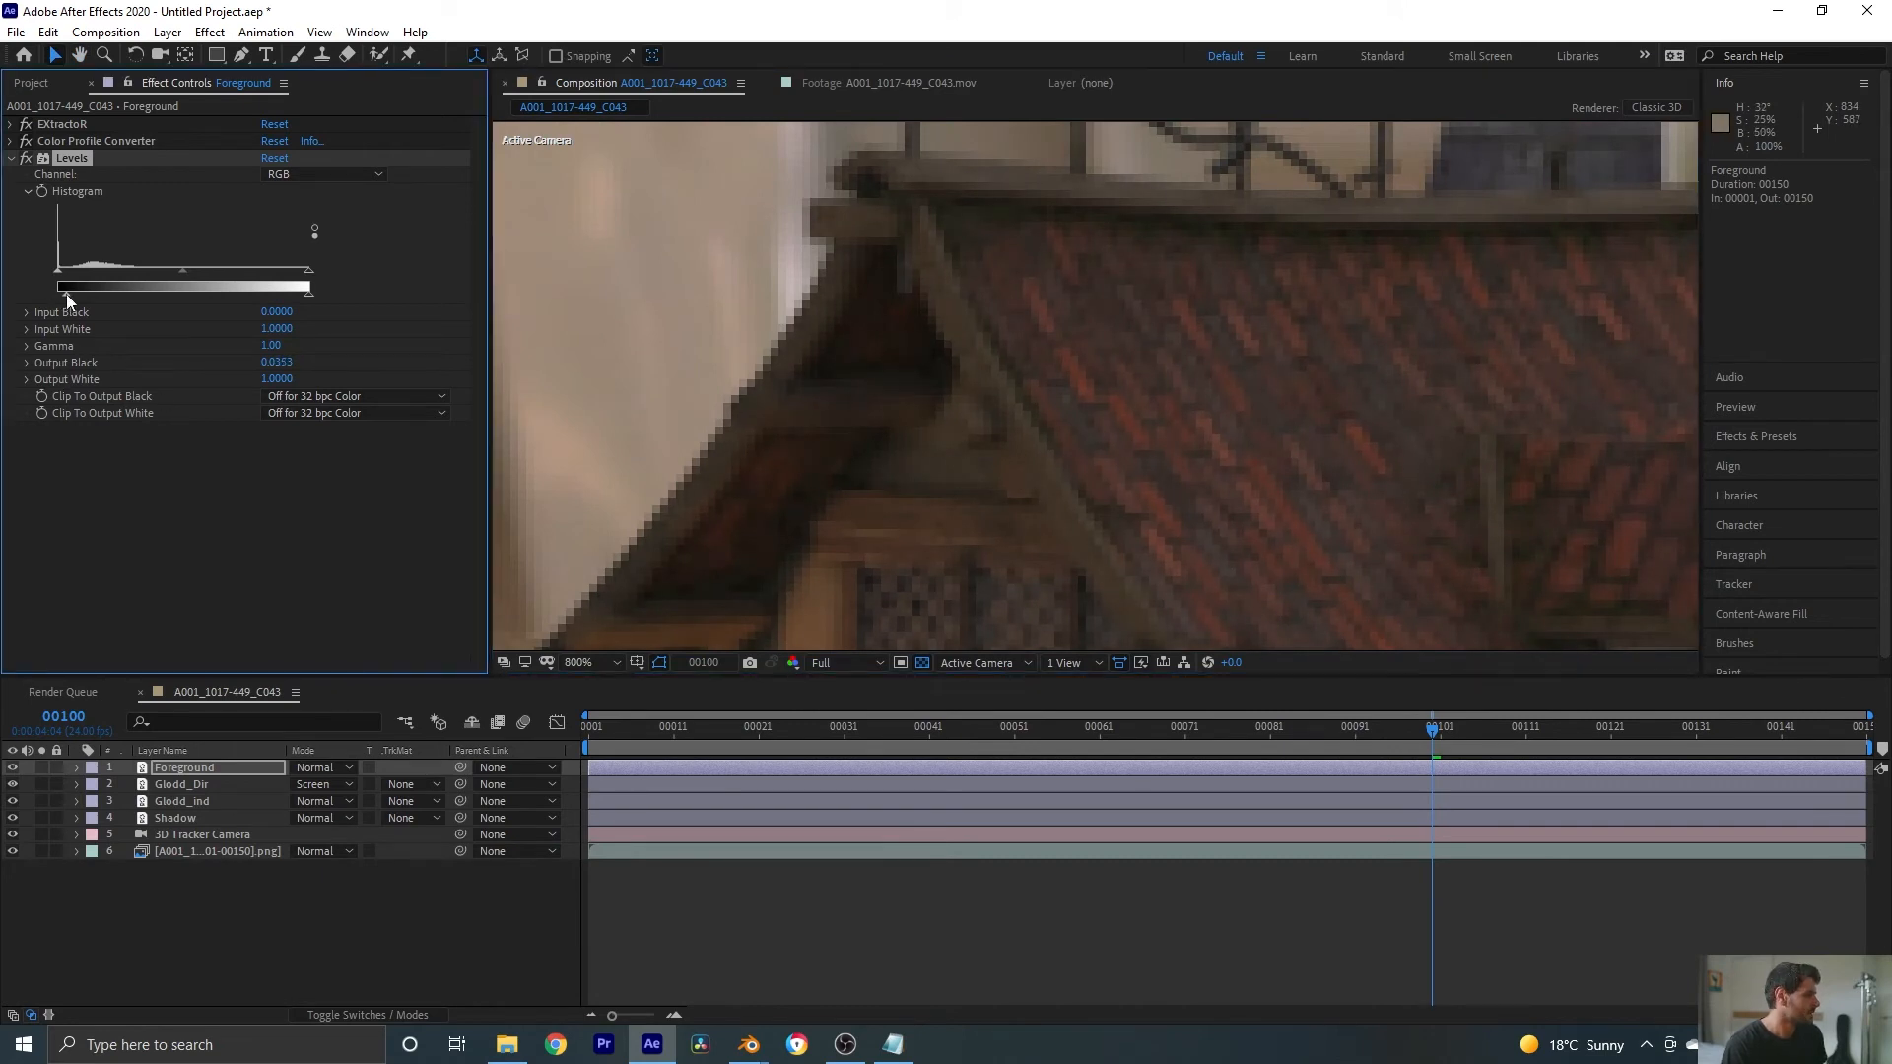
pyautogui.moveTo(68, 294); pyautogui.dragTo(69, 294)
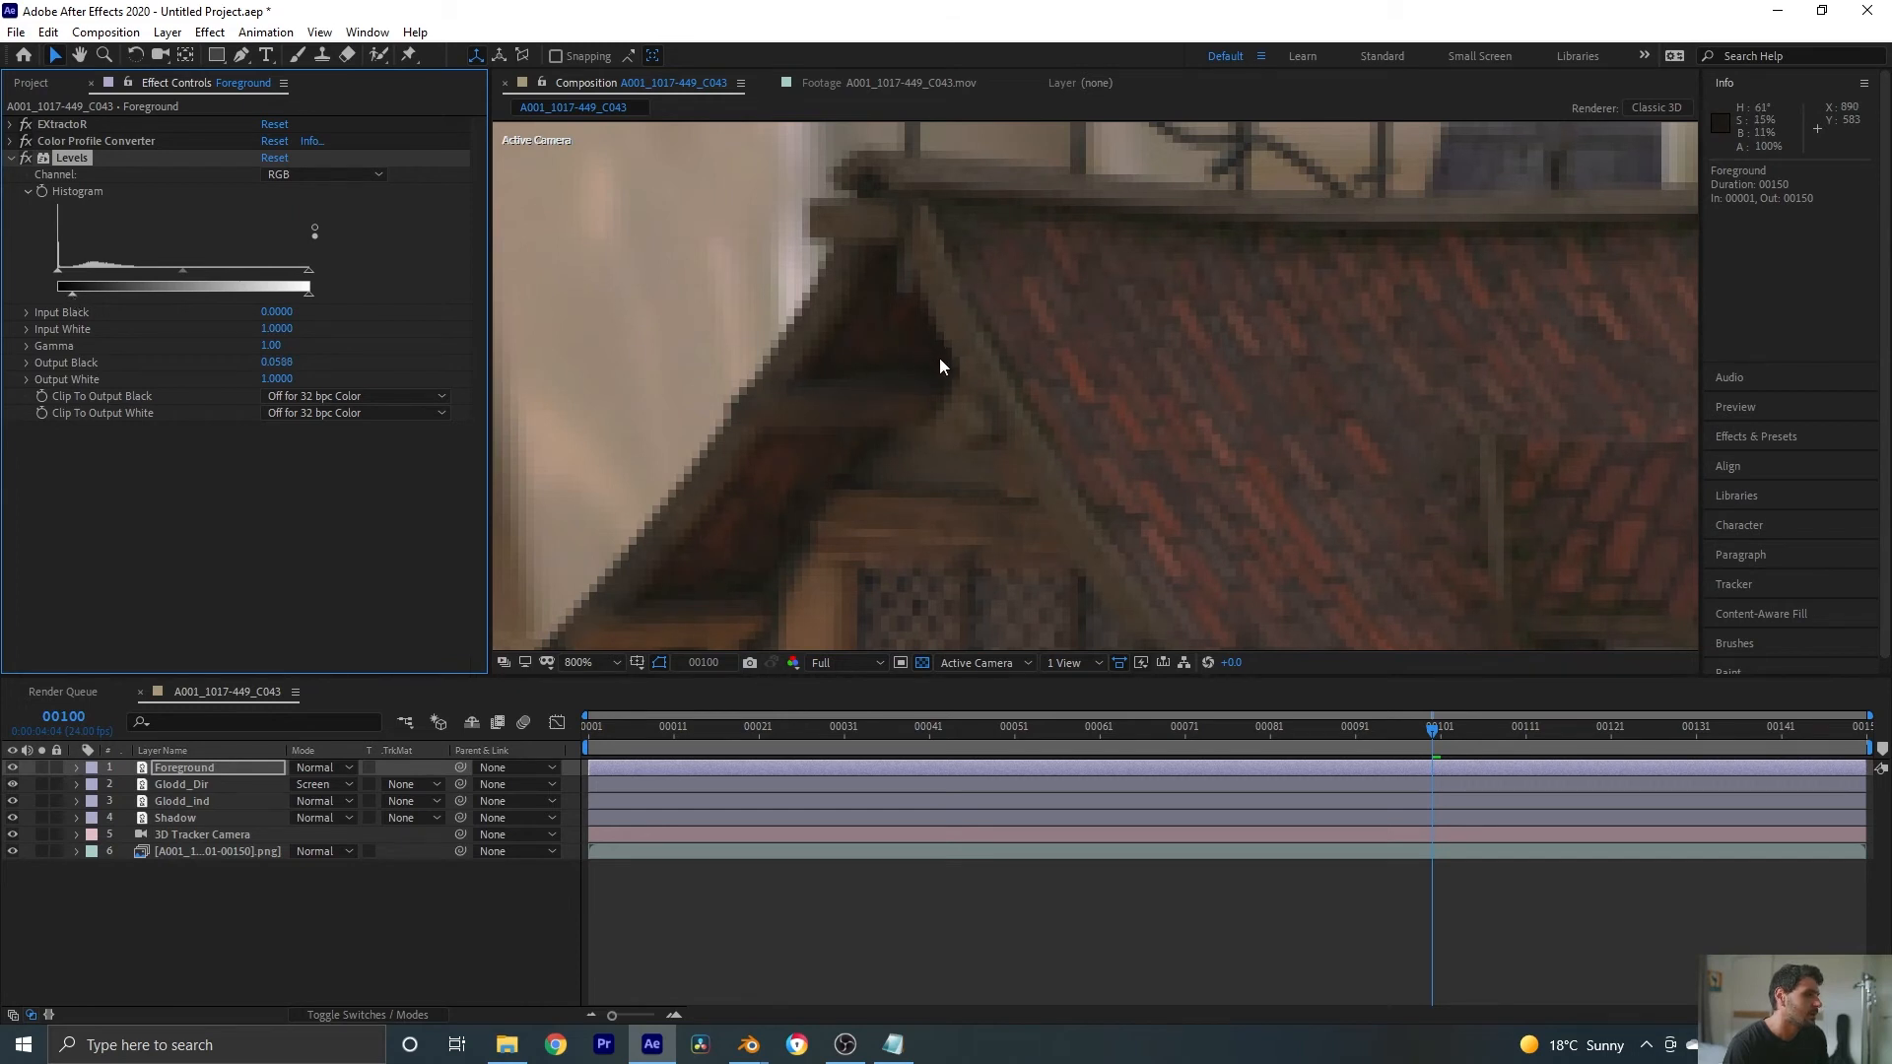
# - Examine the brightened shadows of the miniature houses against the live footage at several zoom levels
pyautogui.scroll(-8, 934, 357)
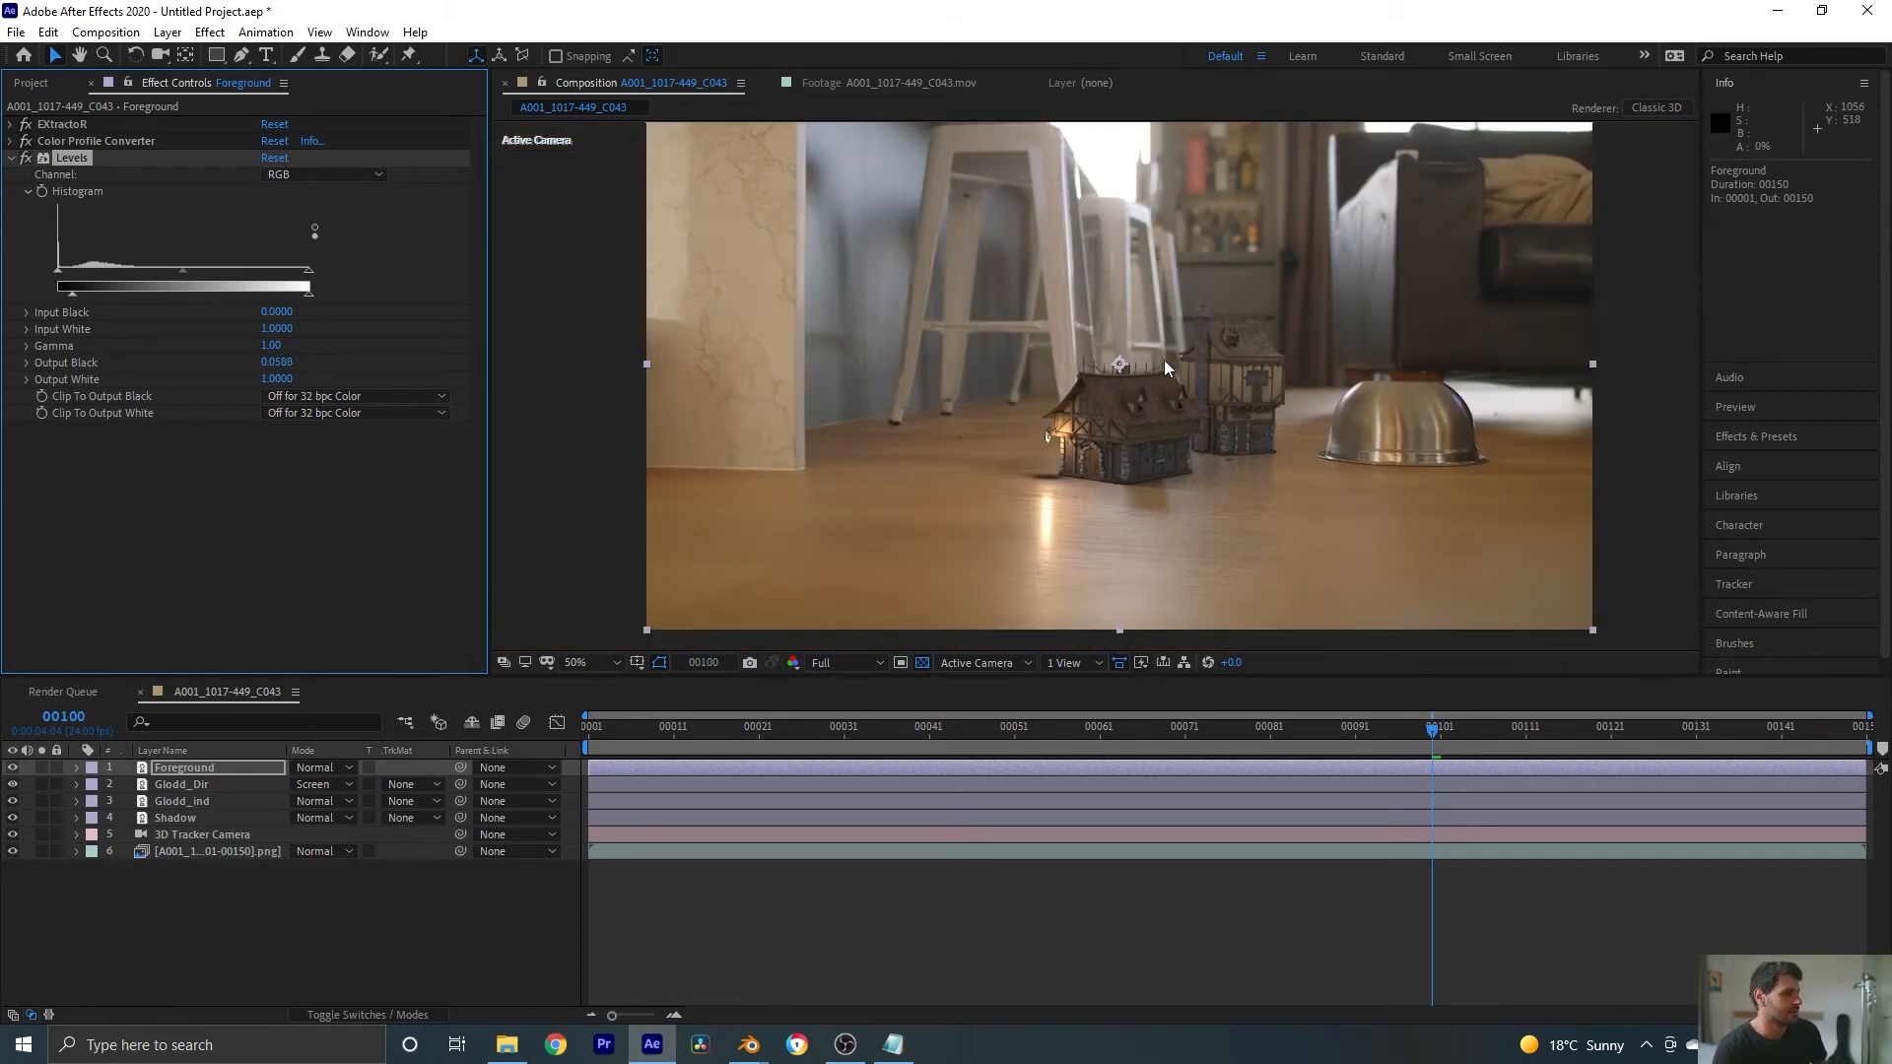
pyautogui.moveTo(1251, 437); pyautogui.dragTo(1108, 393)
pyautogui.scroll(2, 991, 320)
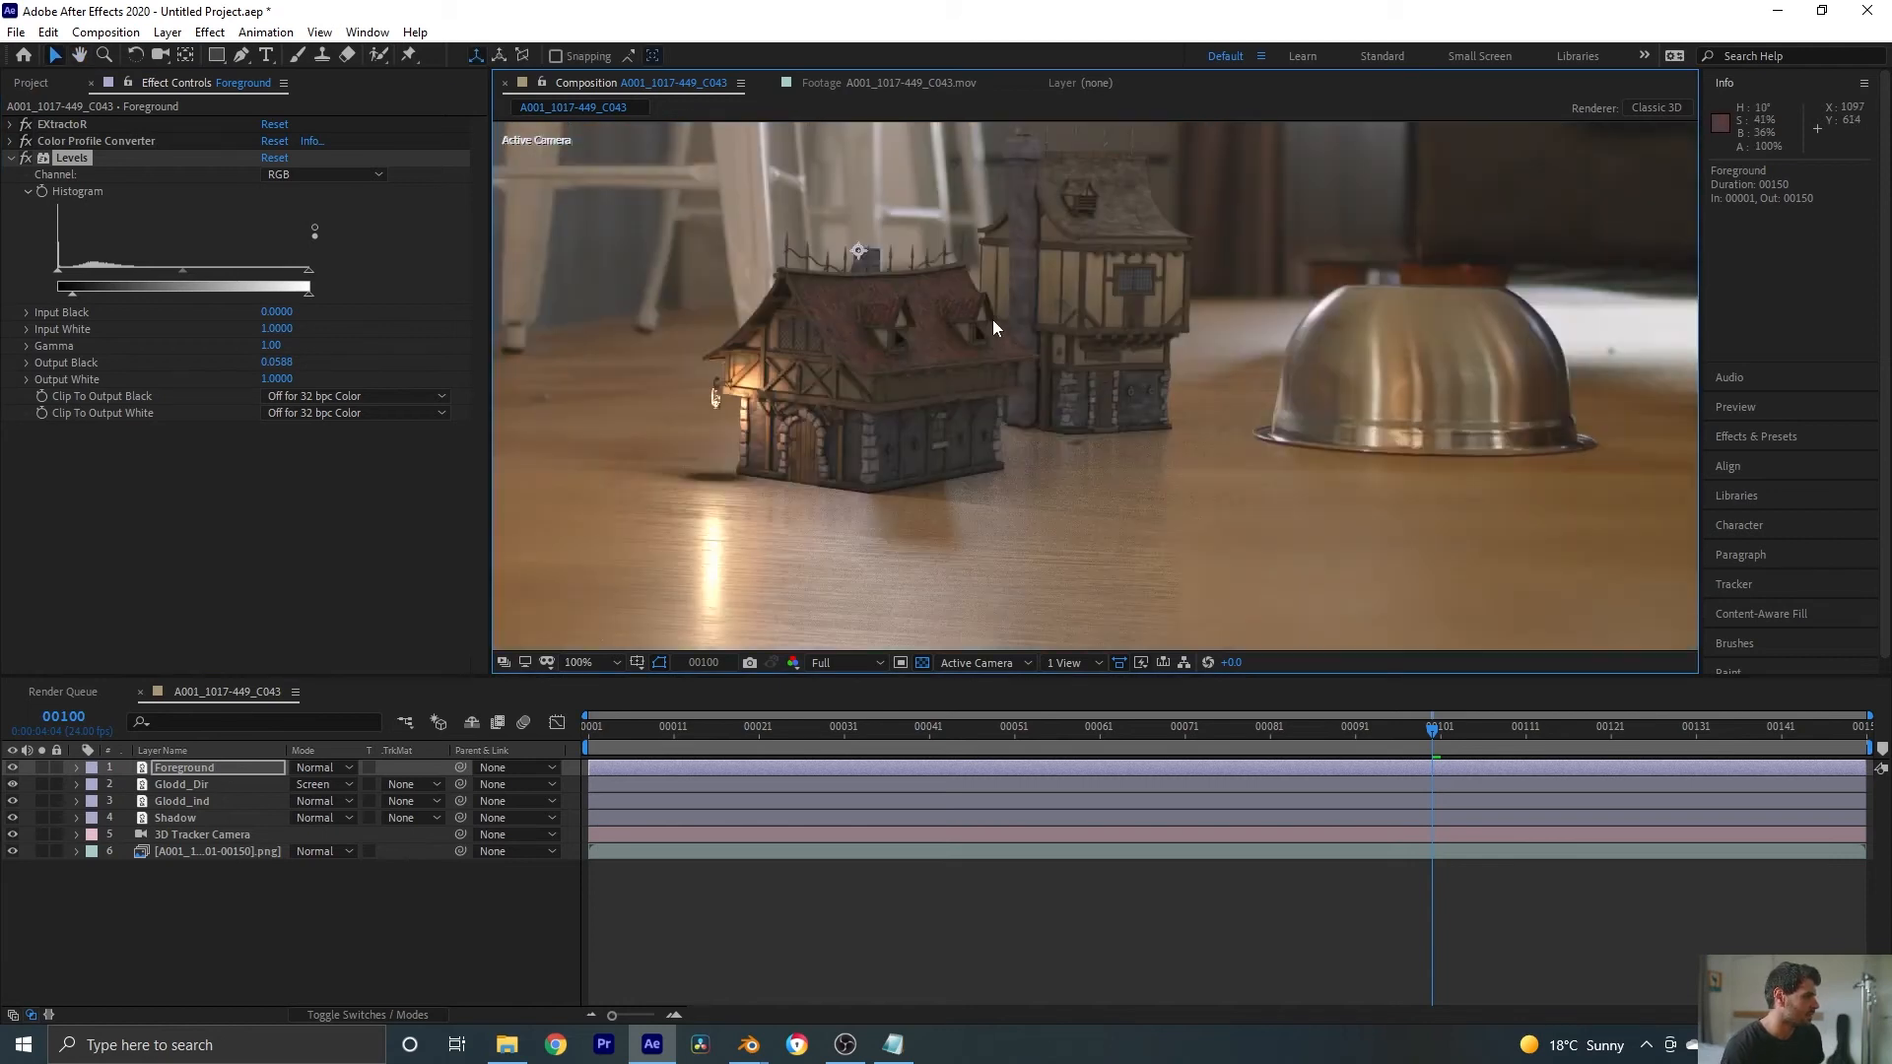
pyautogui.scroll(-4, 1001, 317)
pyautogui.scroll(6, 991, 314)
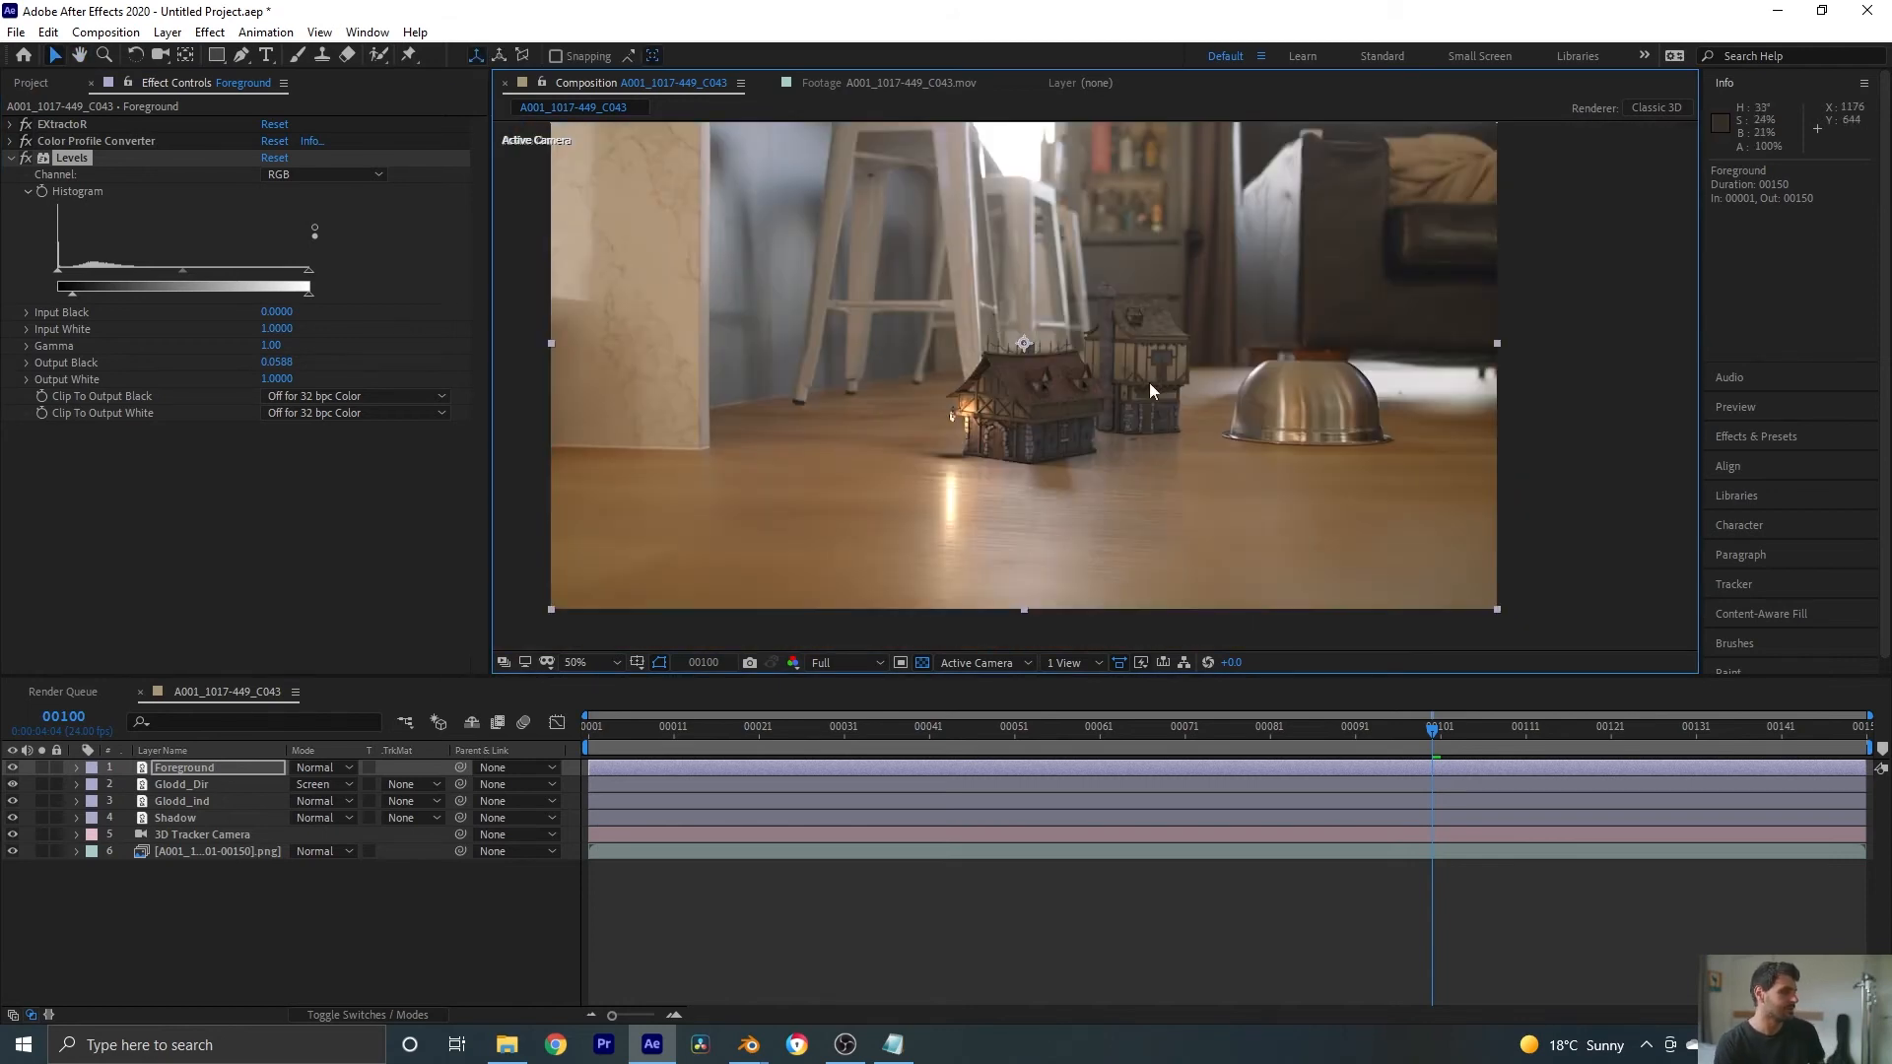
pyautogui.scroll(-2, 961, 335)
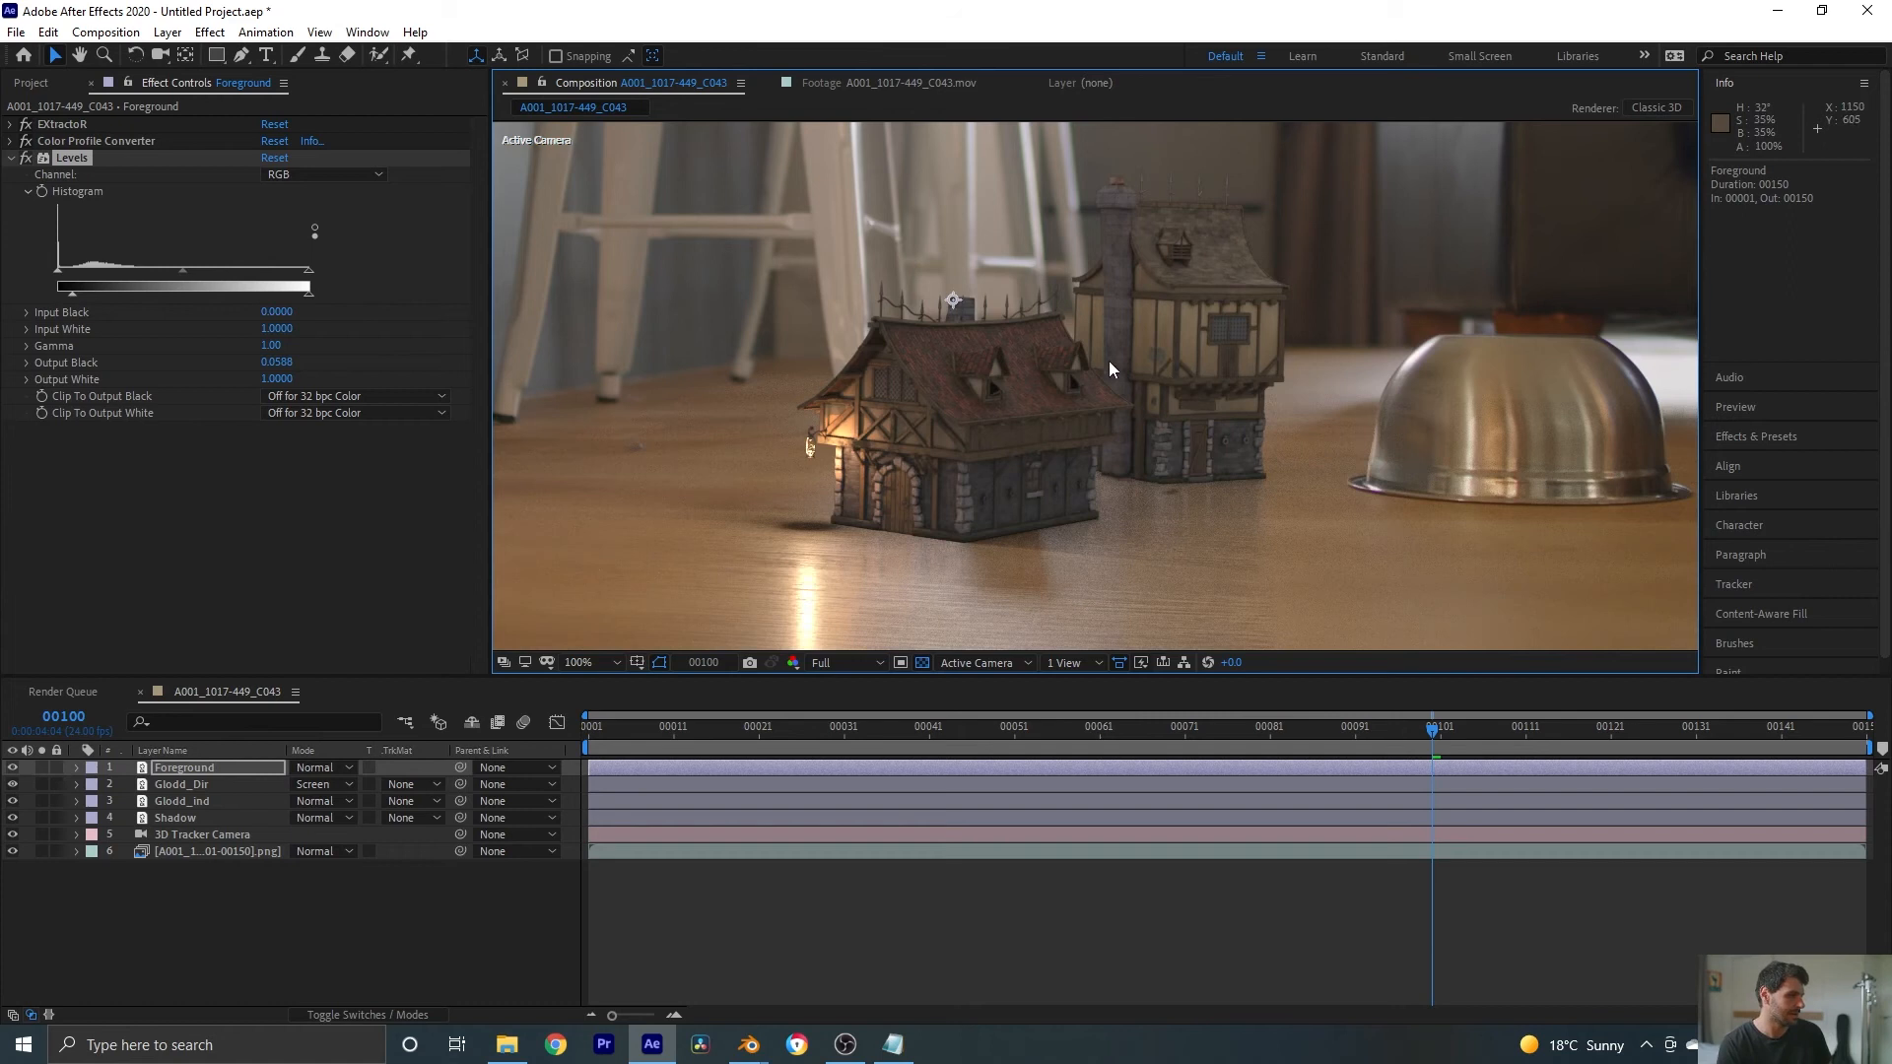
pyautogui.scroll(2, 767, 497)
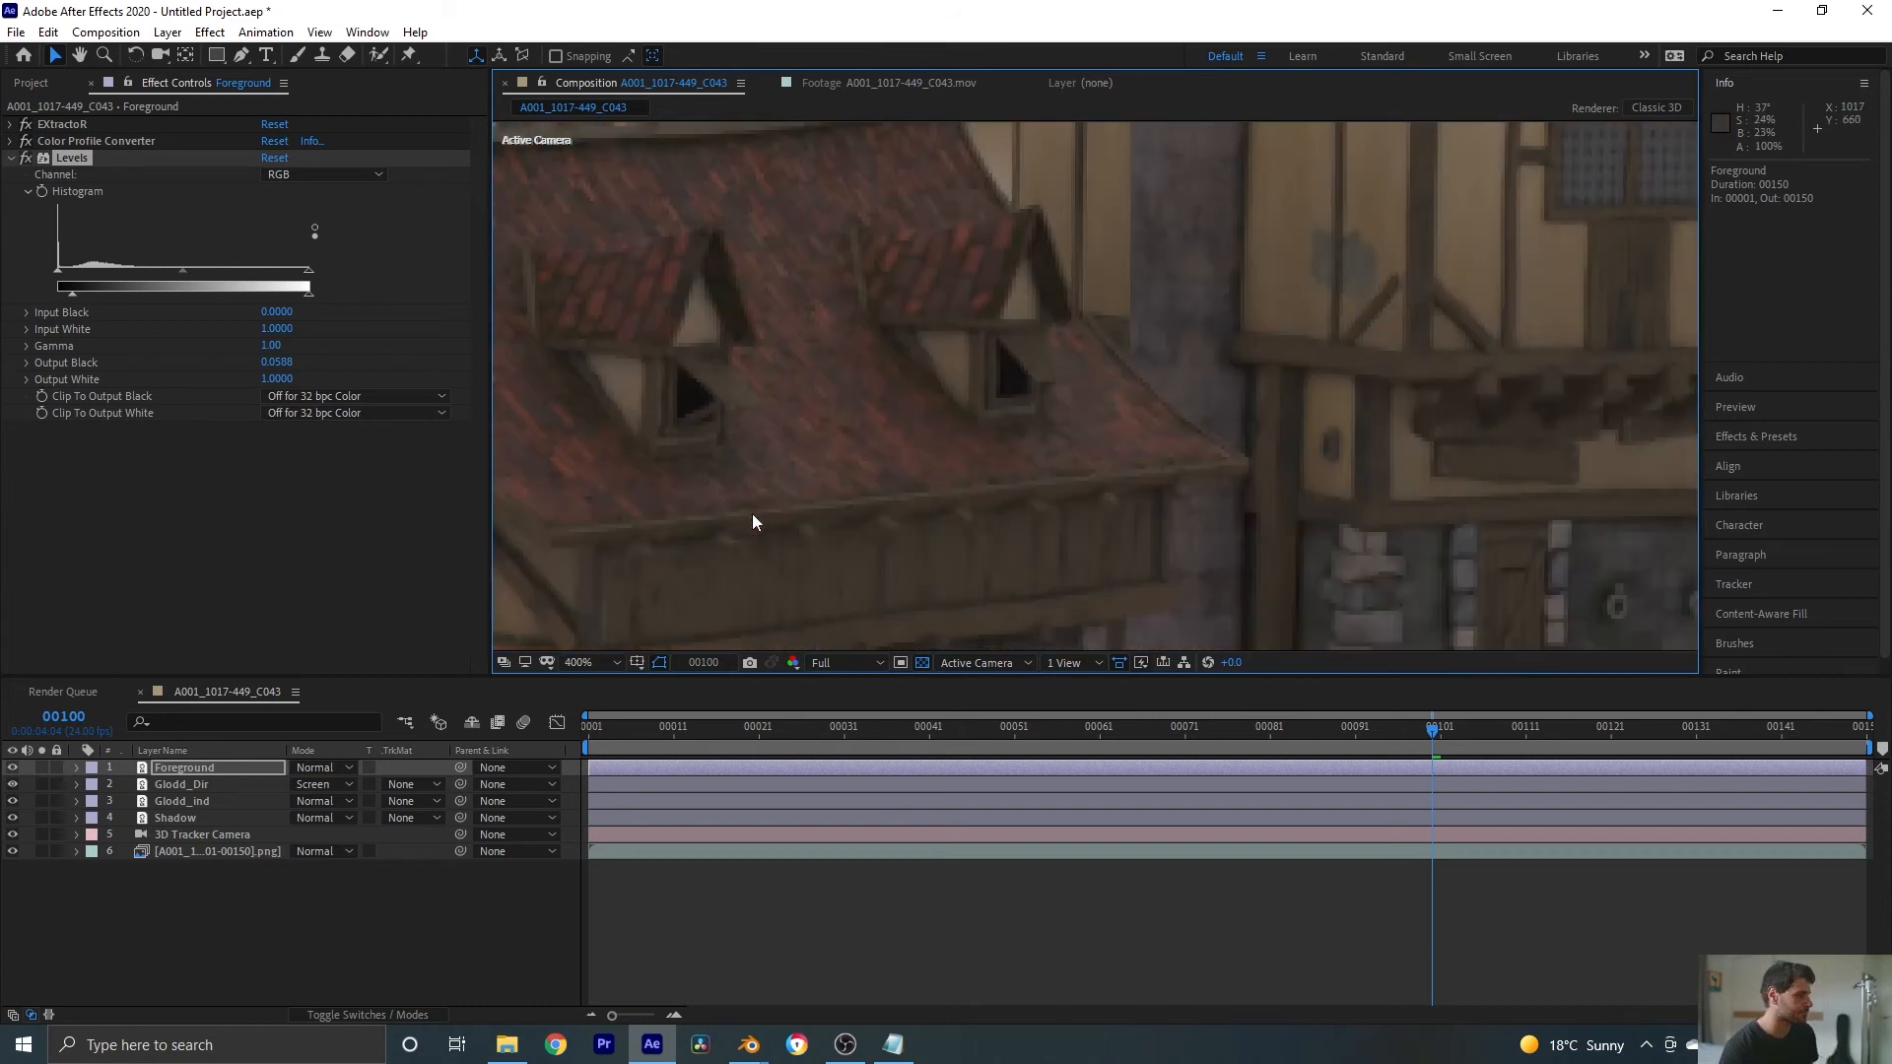
pyautogui.moveTo(753, 513); pyautogui.dragTo(1379, 335)
pyautogui.scroll(-2, 745, 546)
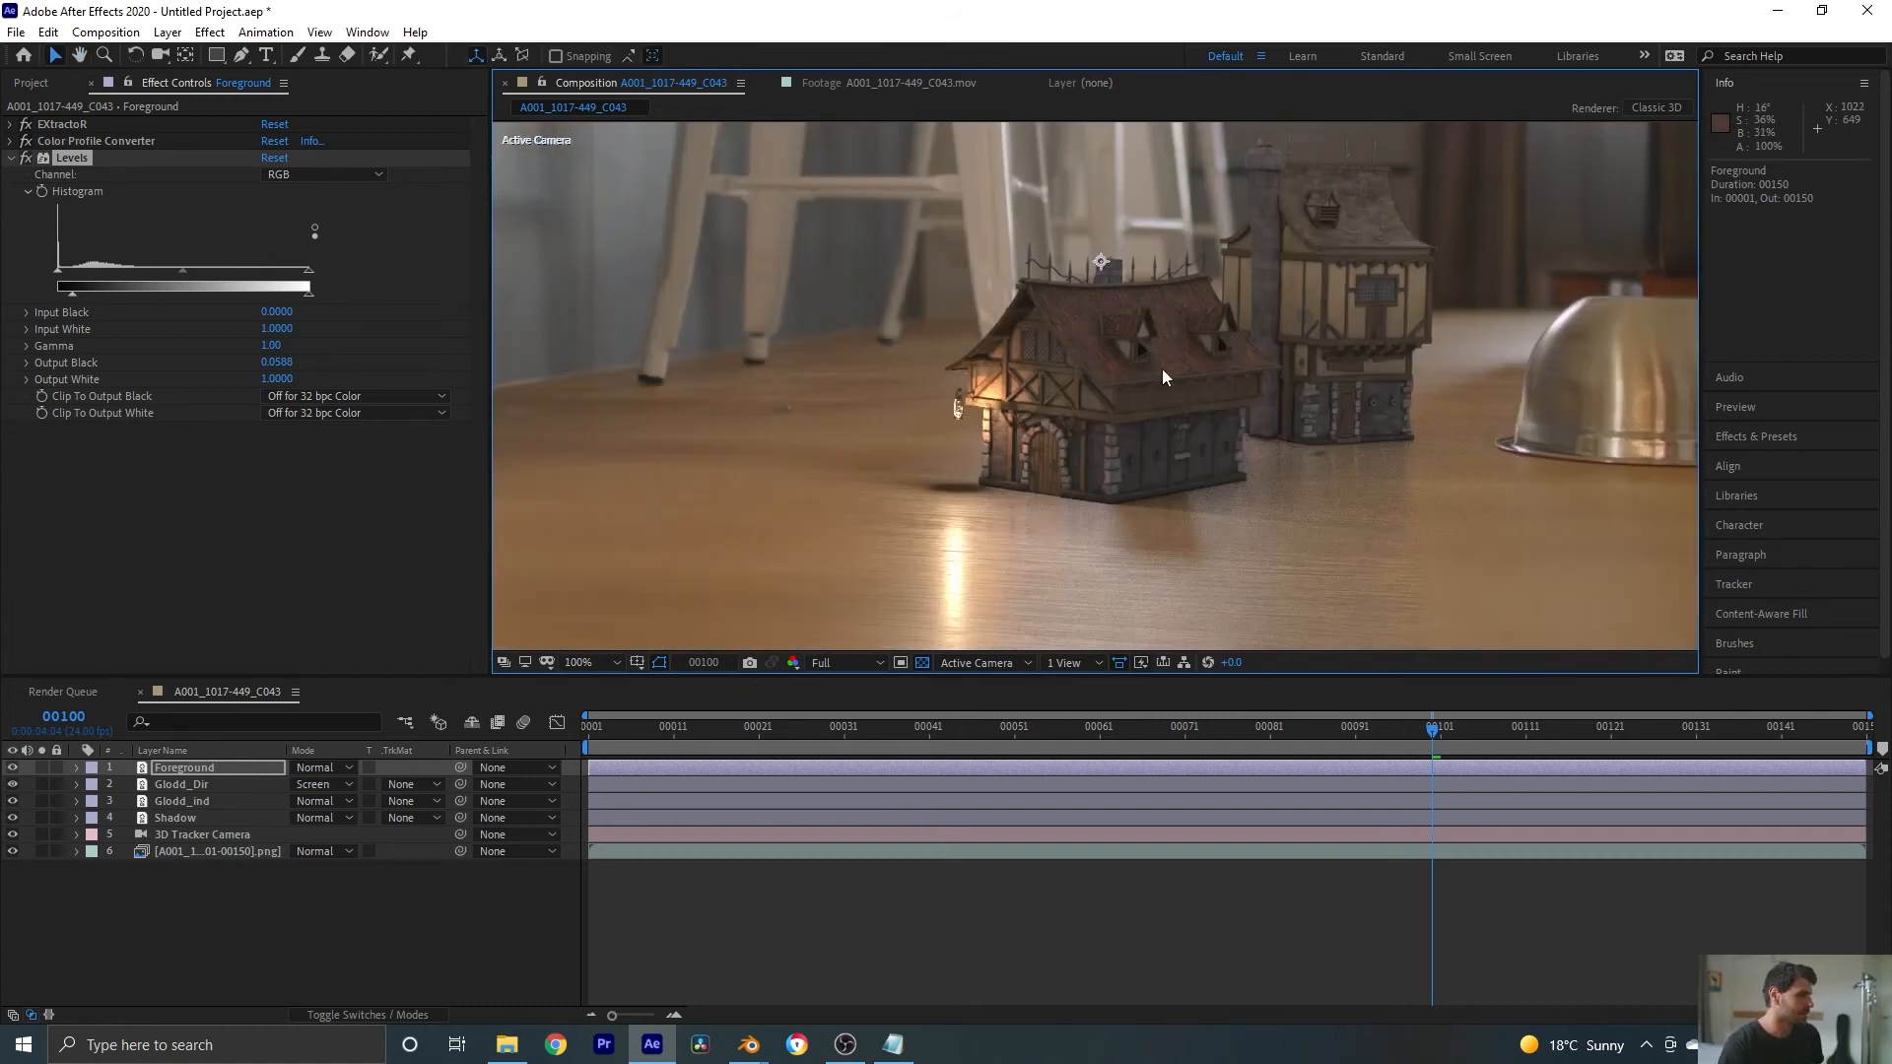
pyautogui.scroll(-4, 1165, 312)
pyautogui.moveTo(1165, 311); pyautogui.dragTo(1114, 356)
pyautogui.scroll(5, 1264, 355)
pyautogui.scroll(-2, 1264, 355)
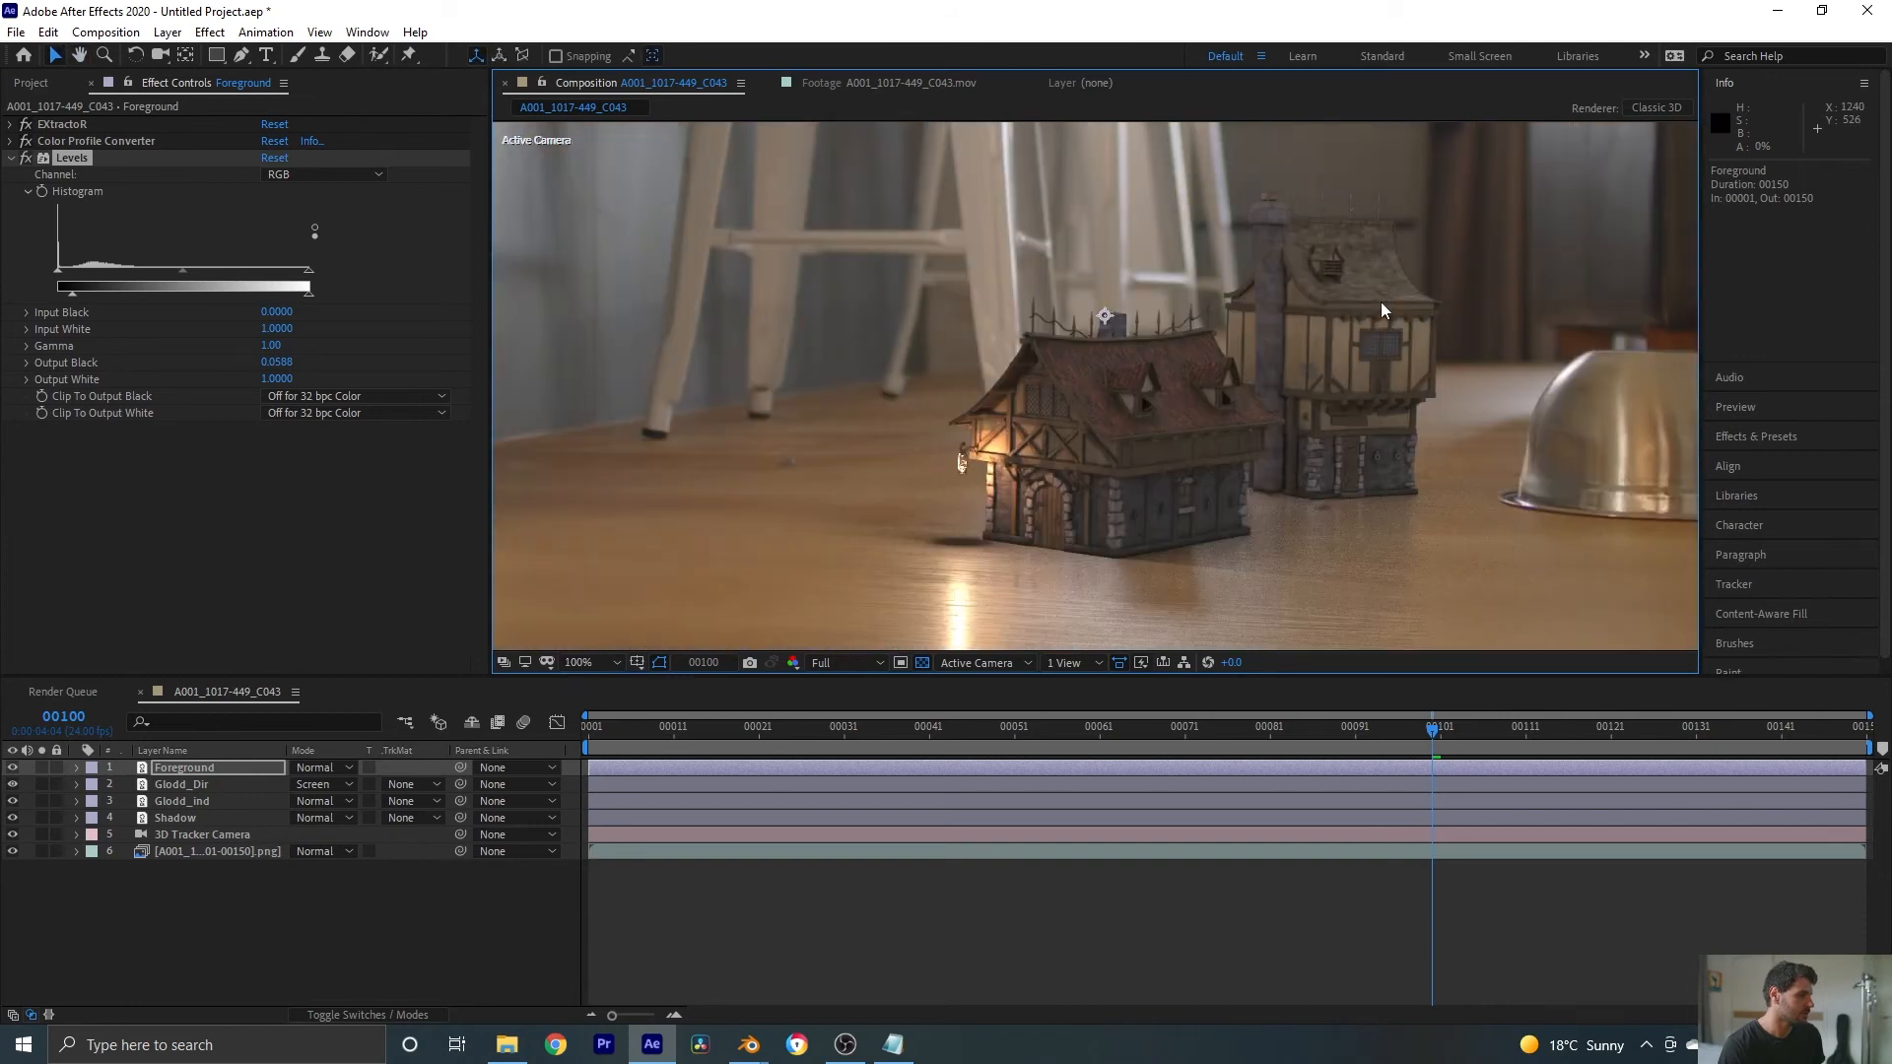
# - Examine the highlights on the front miniature house's lantern, timber walls and stone doorway up close and against the whole shot
pyautogui.scroll(4, 960, 455)
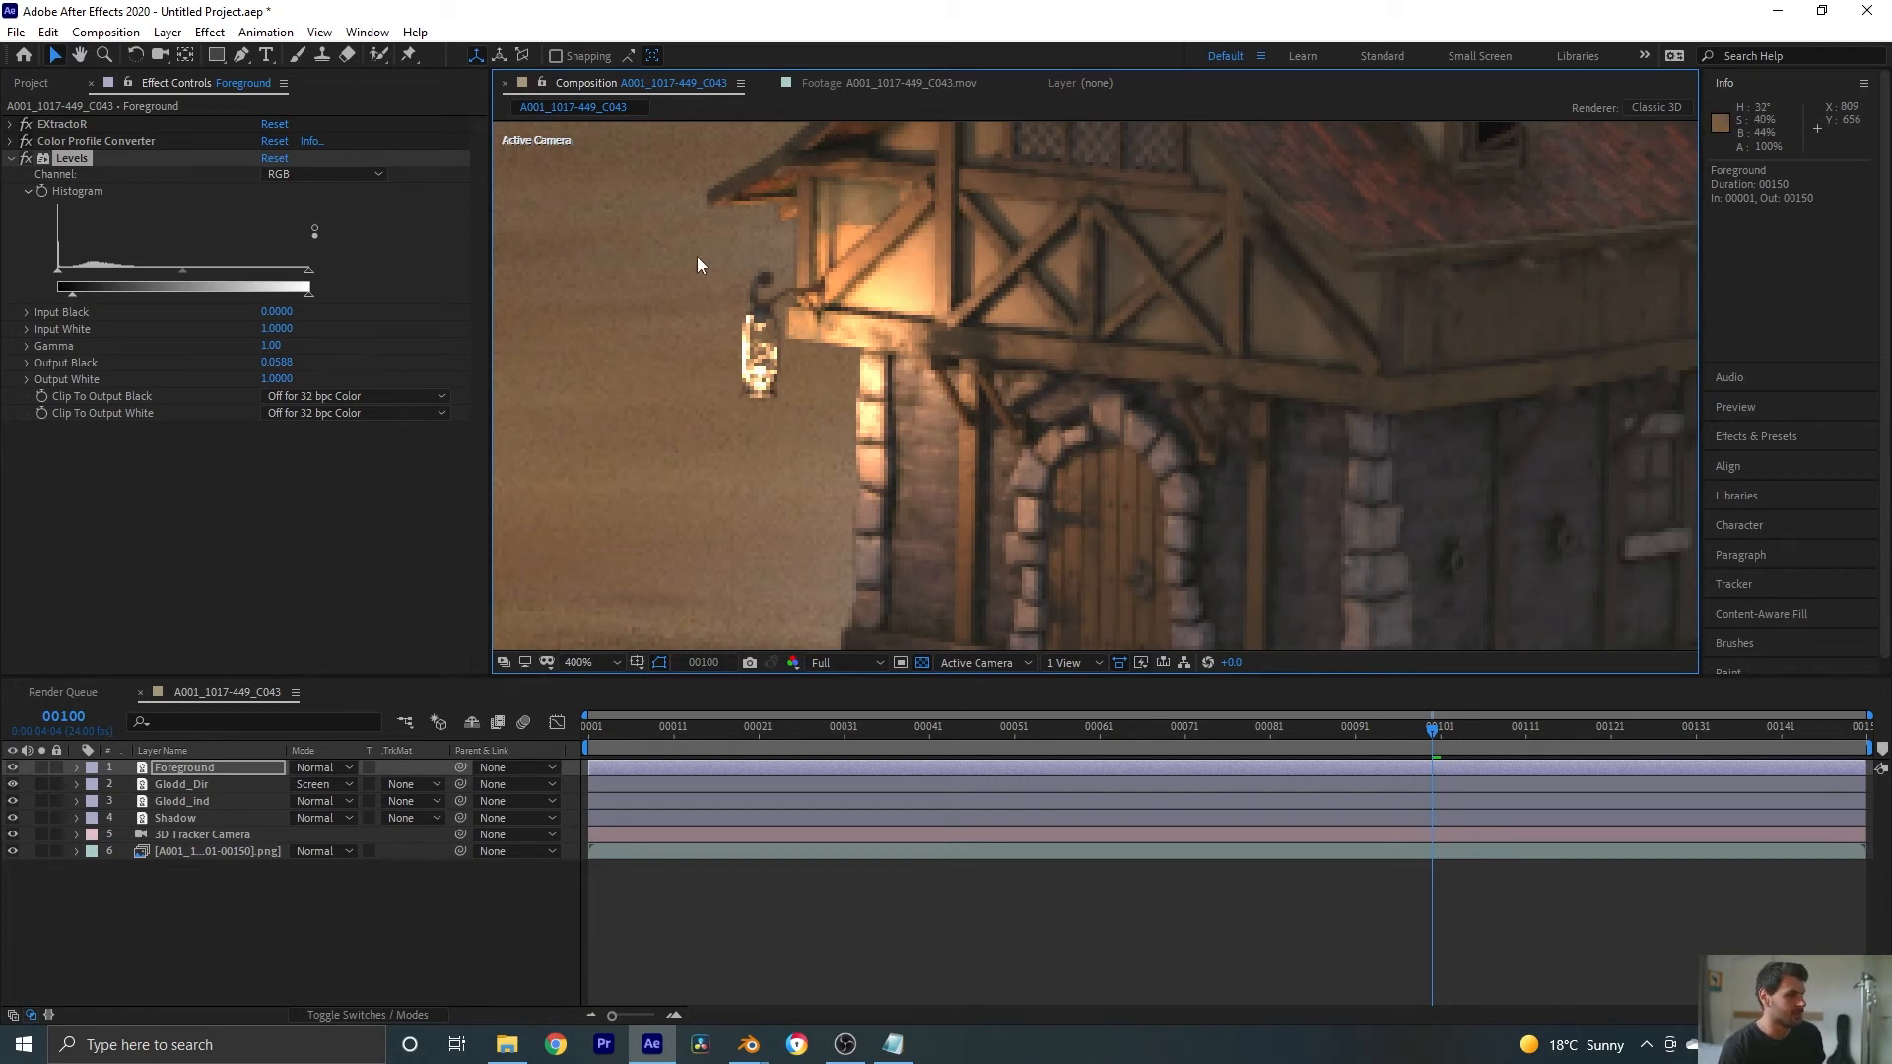
pyautogui.scroll(-5, 970, 285)
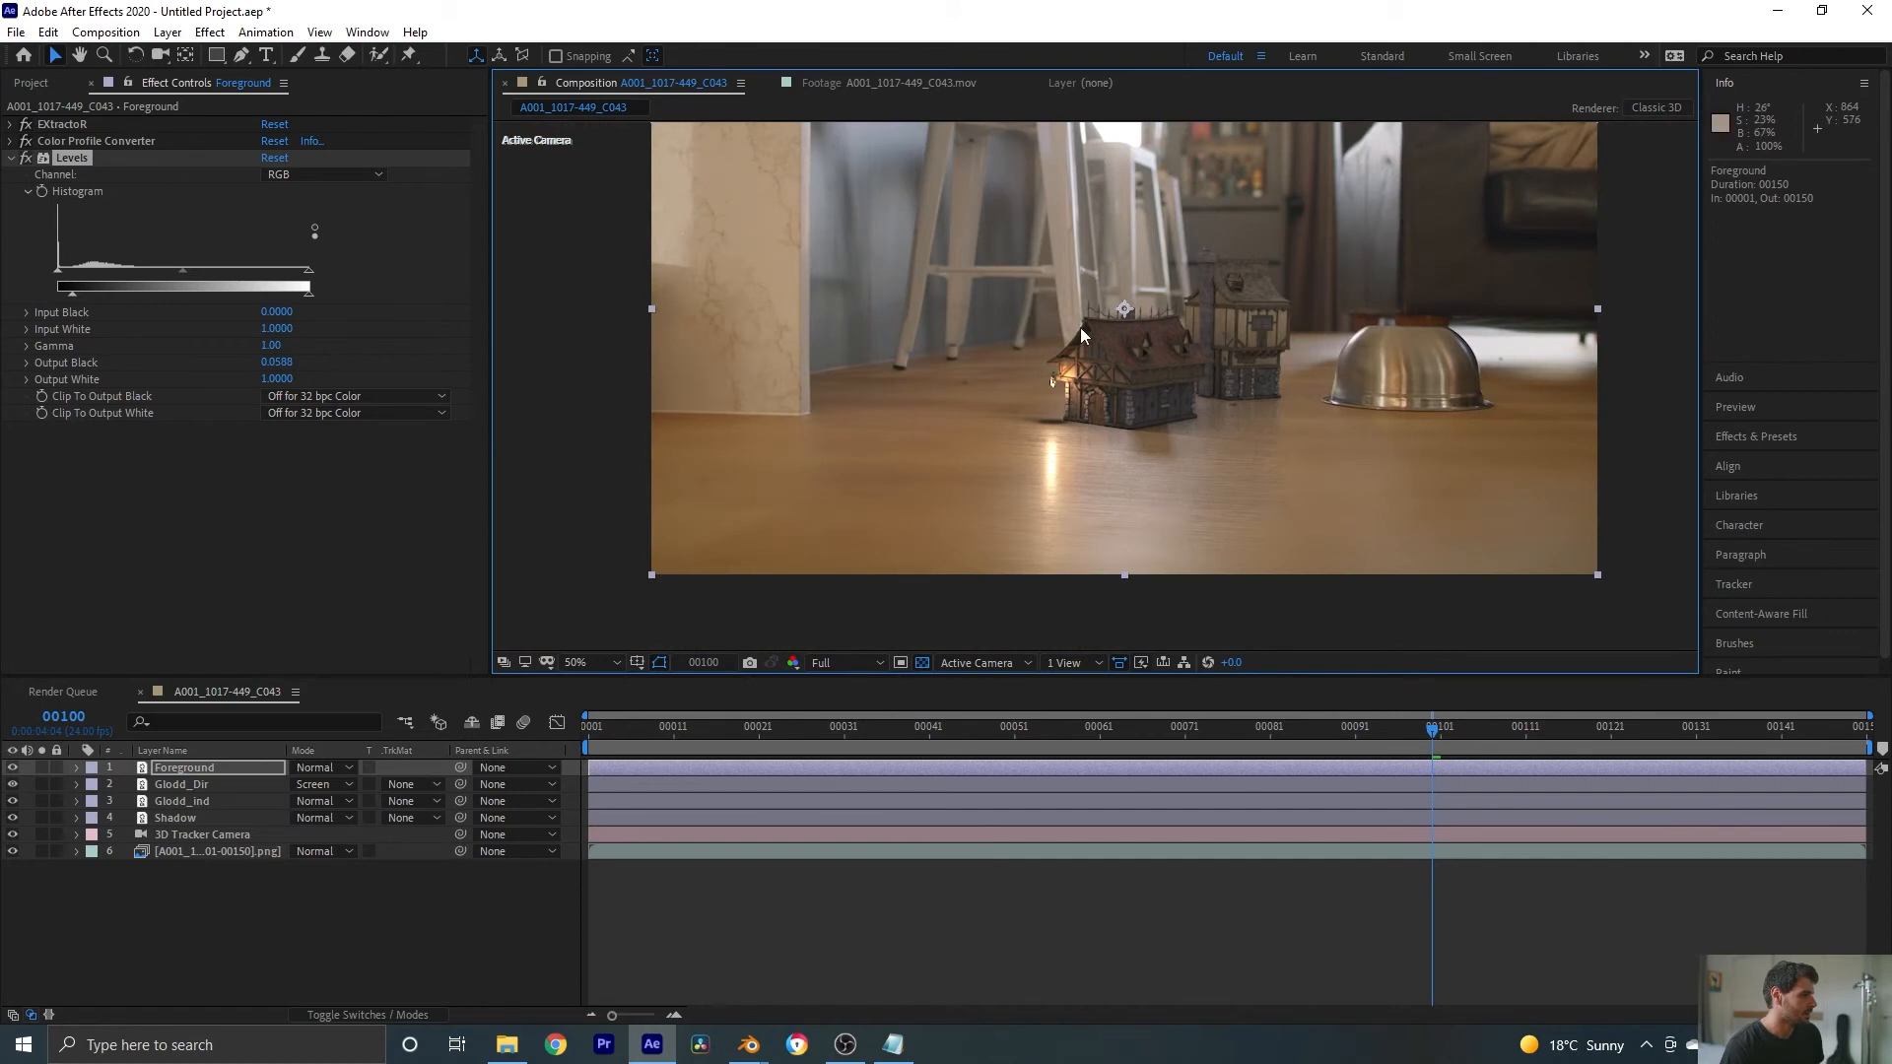
pyautogui.scroll(4, 982, 274)
pyautogui.scroll(-2, 1172, 424)
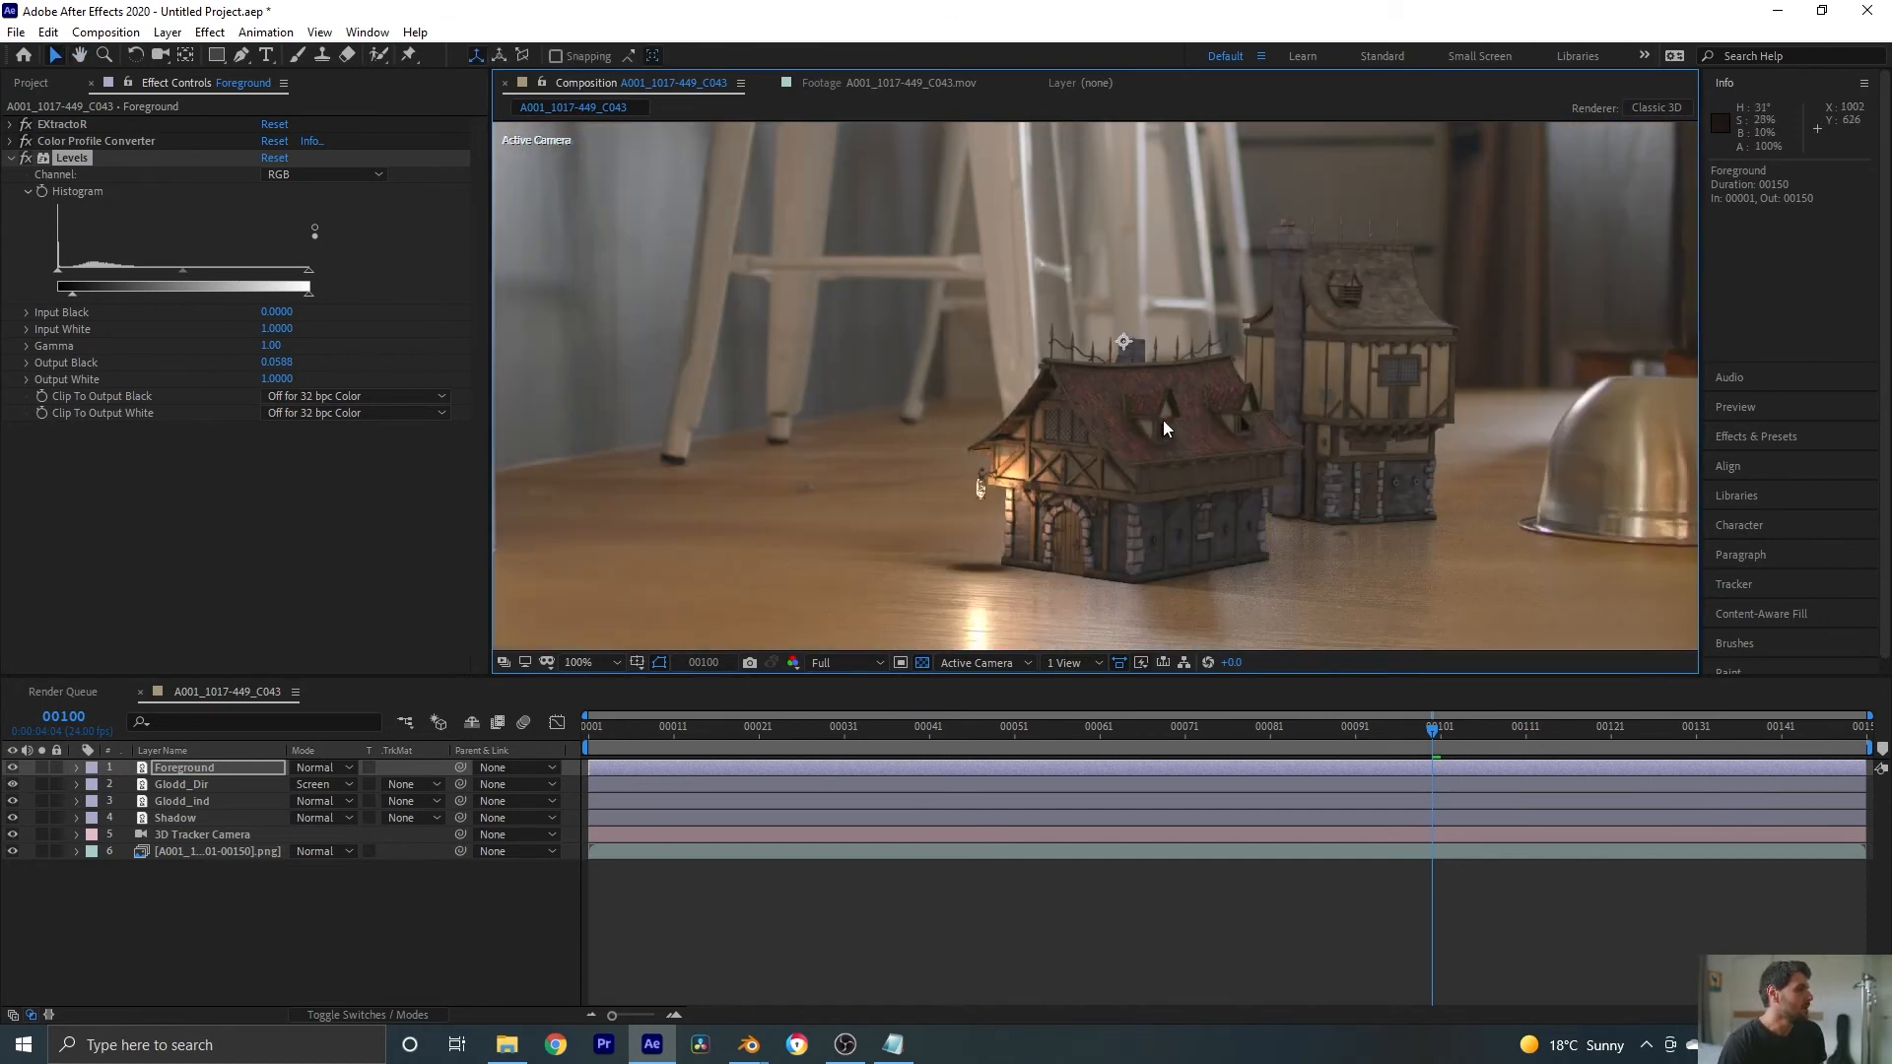
pyautogui.scroll(4, 1106, 370)
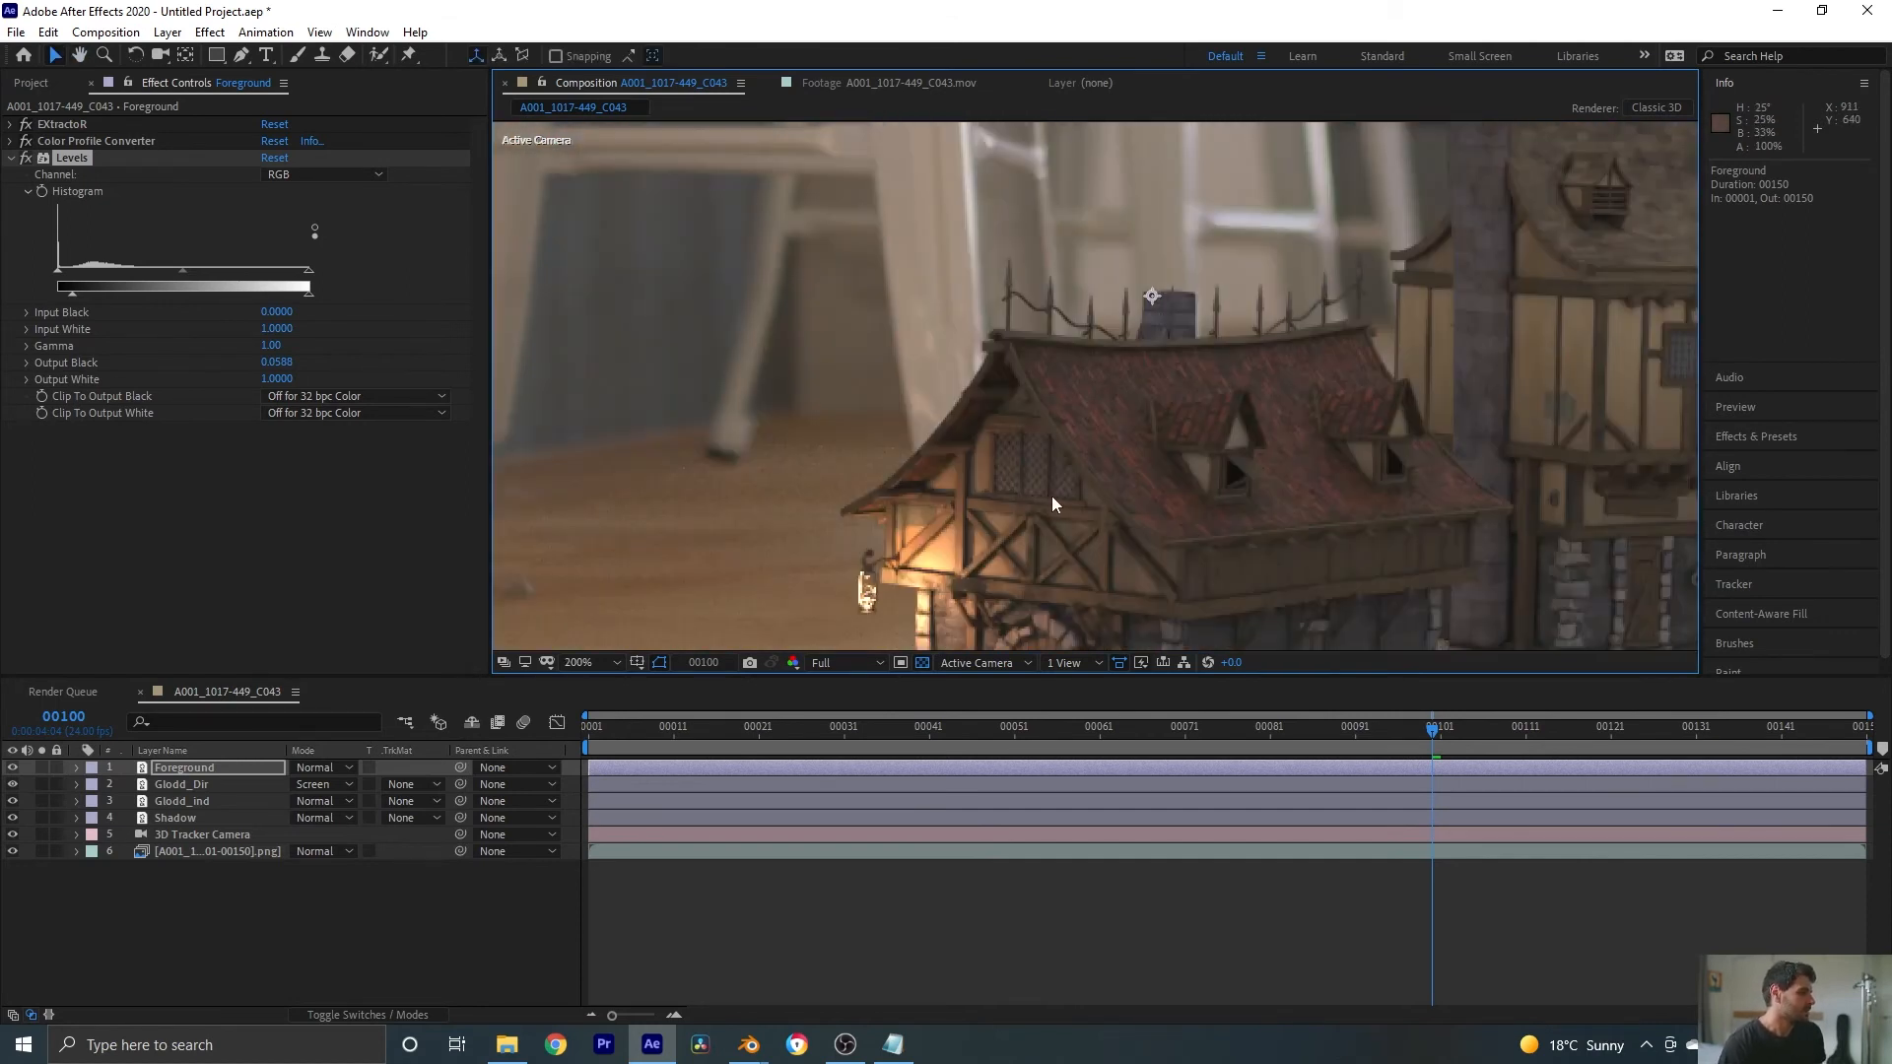
pyautogui.press('v')
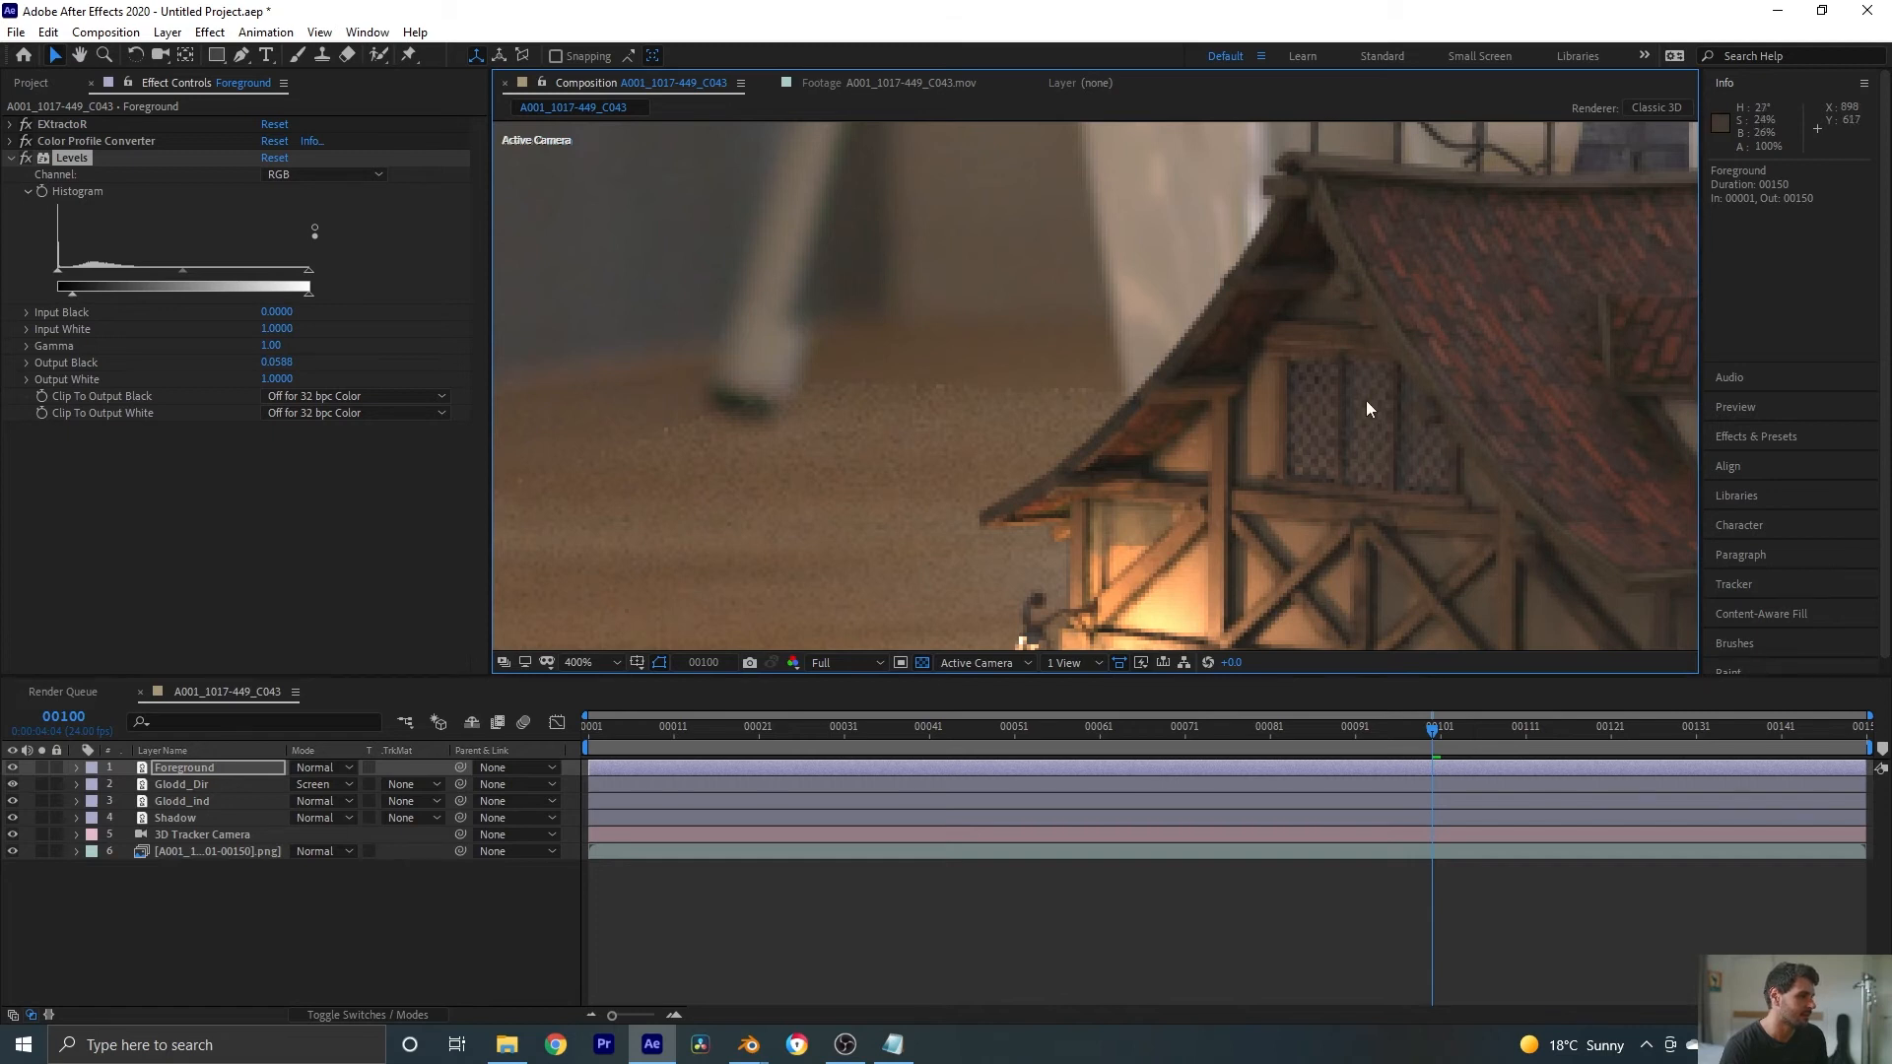
pyautogui.moveTo(1373, 443); pyautogui.dragTo(1097, 226)
pyautogui.scroll(-3, 1132, 346)
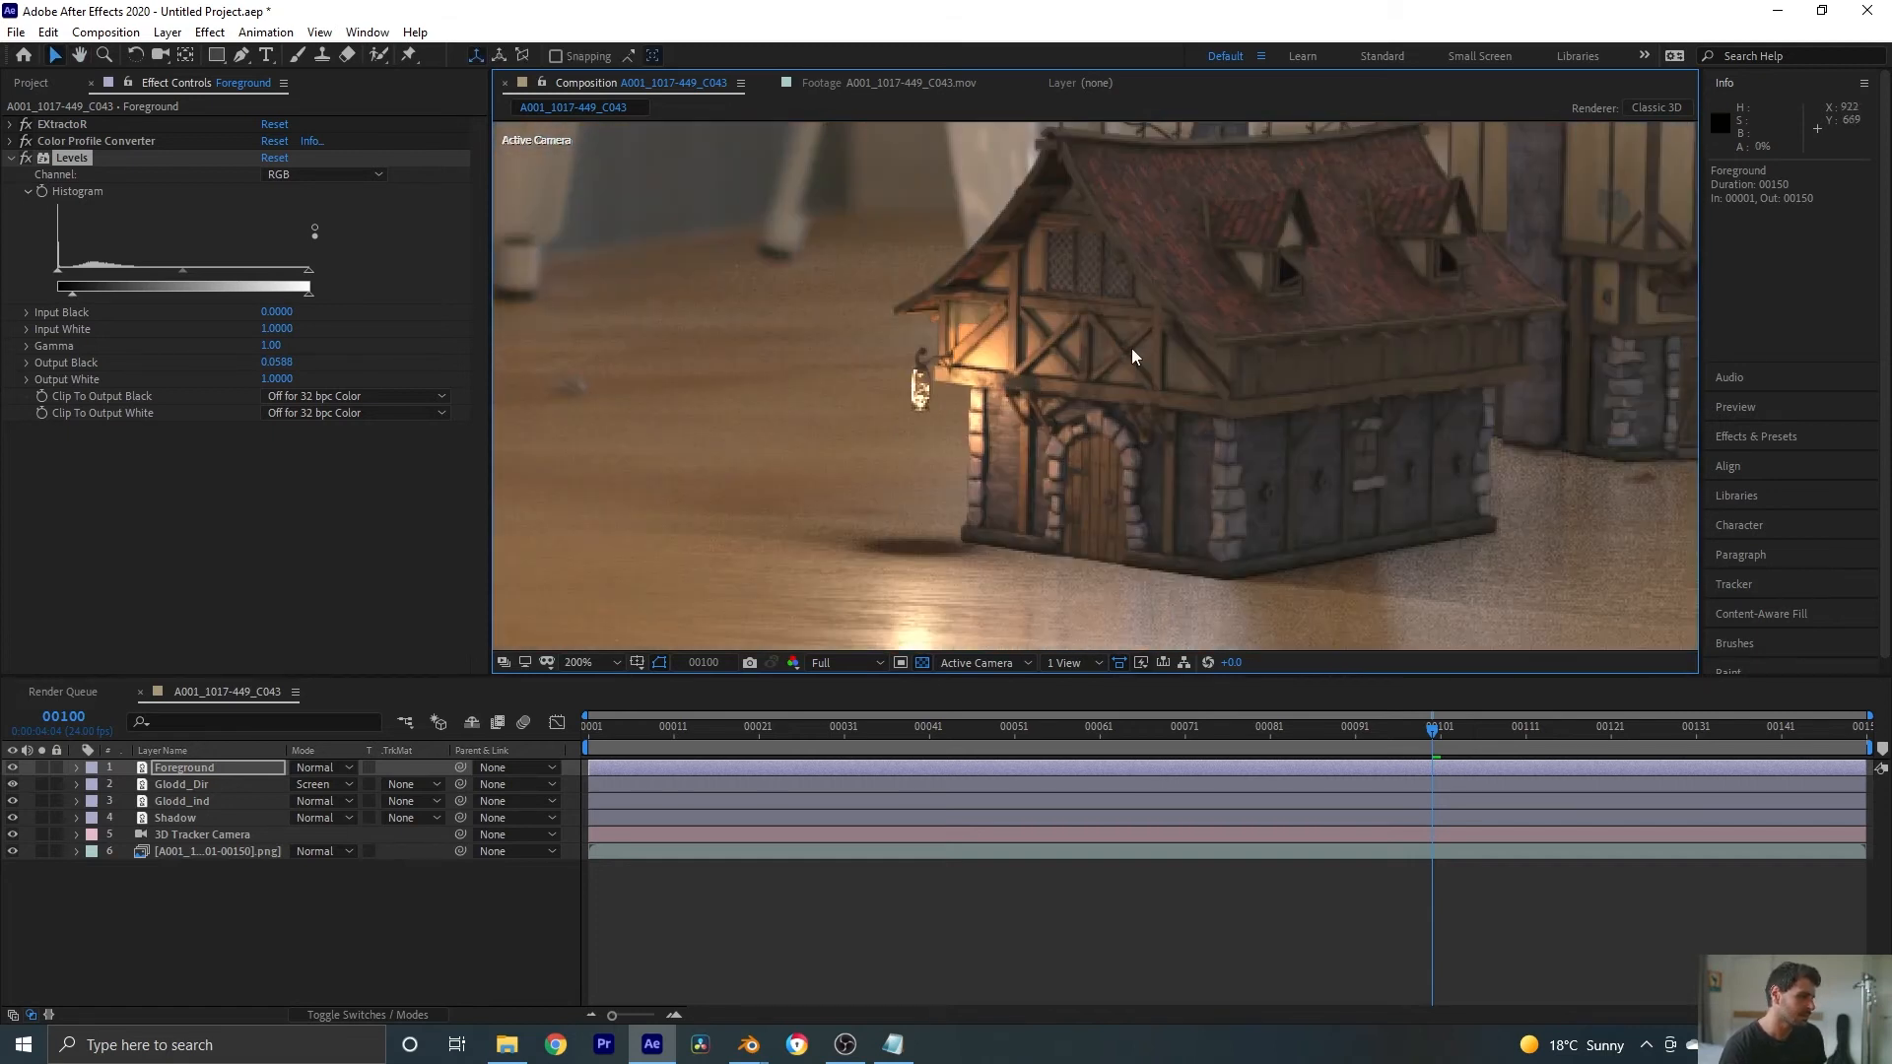
pyautogui.scroll(1, 1203, 445)
pyautogui.scroll(1, 1156, 404)
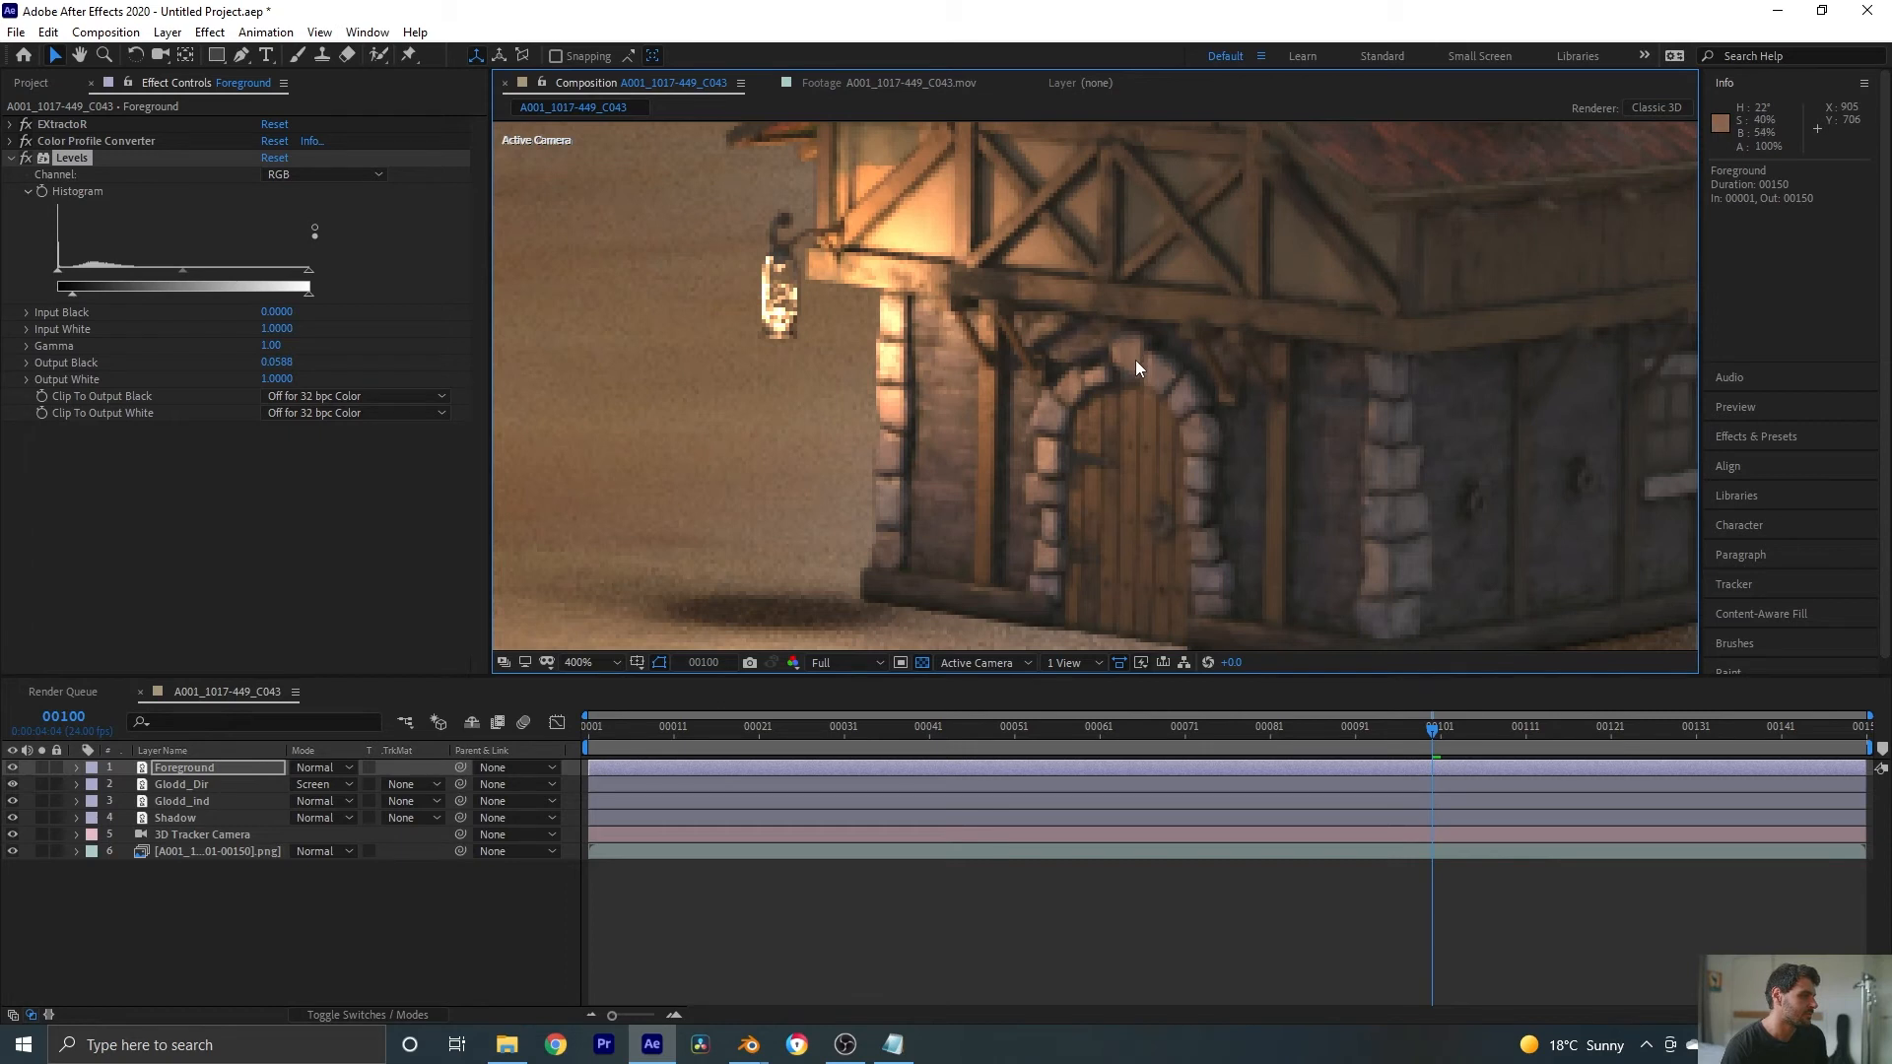
# - Lower the Input White of the Foreground layer's Levels effect to 0.8980 to brighten the houses' highlights
pyautogui.moveTo(309, 277); pyautogui.dragTo(286, 273)
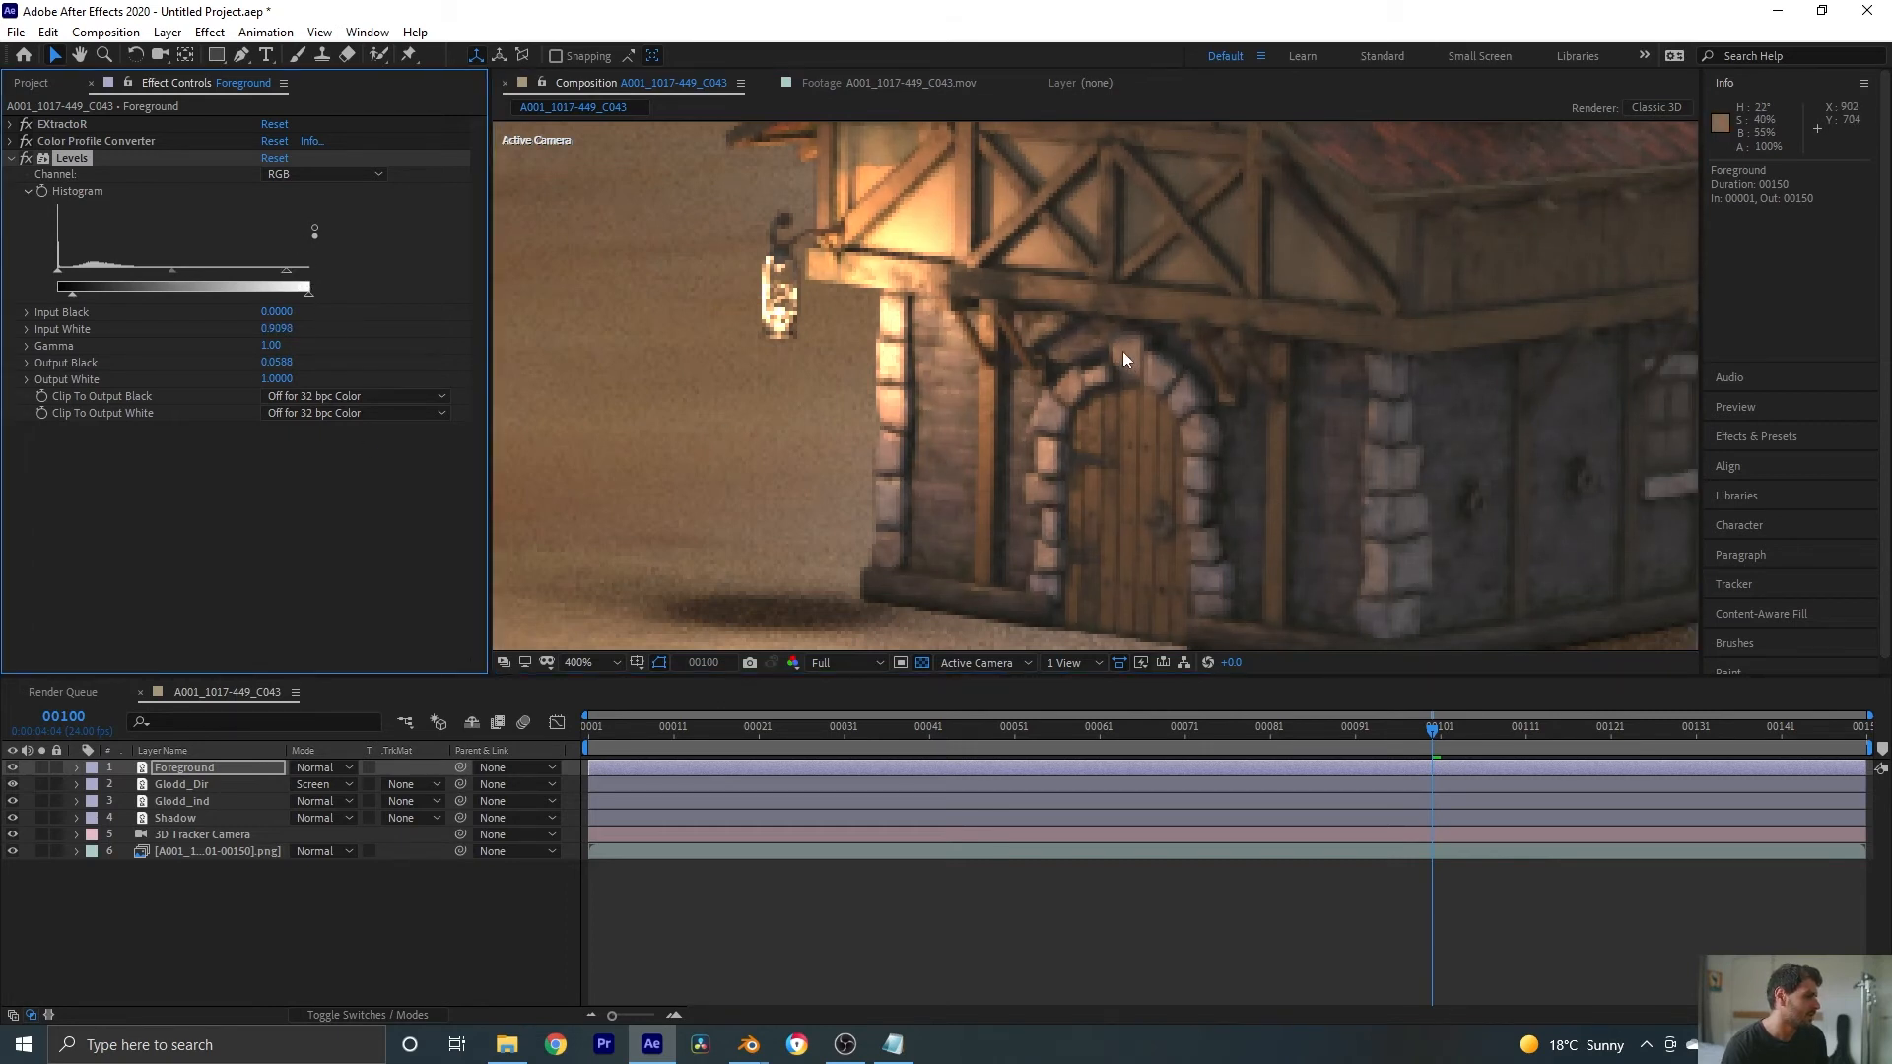
pyautogui.scroll(-6, 1139, 362)
pyautogui.moveTo(1234, 355); pyautogui.dragTo(1606, 179)
pyautogui.scroll(3, 1173, 452)
pyautogui.moveTo(976, 524); pyautogui.dragTo(998, 313)
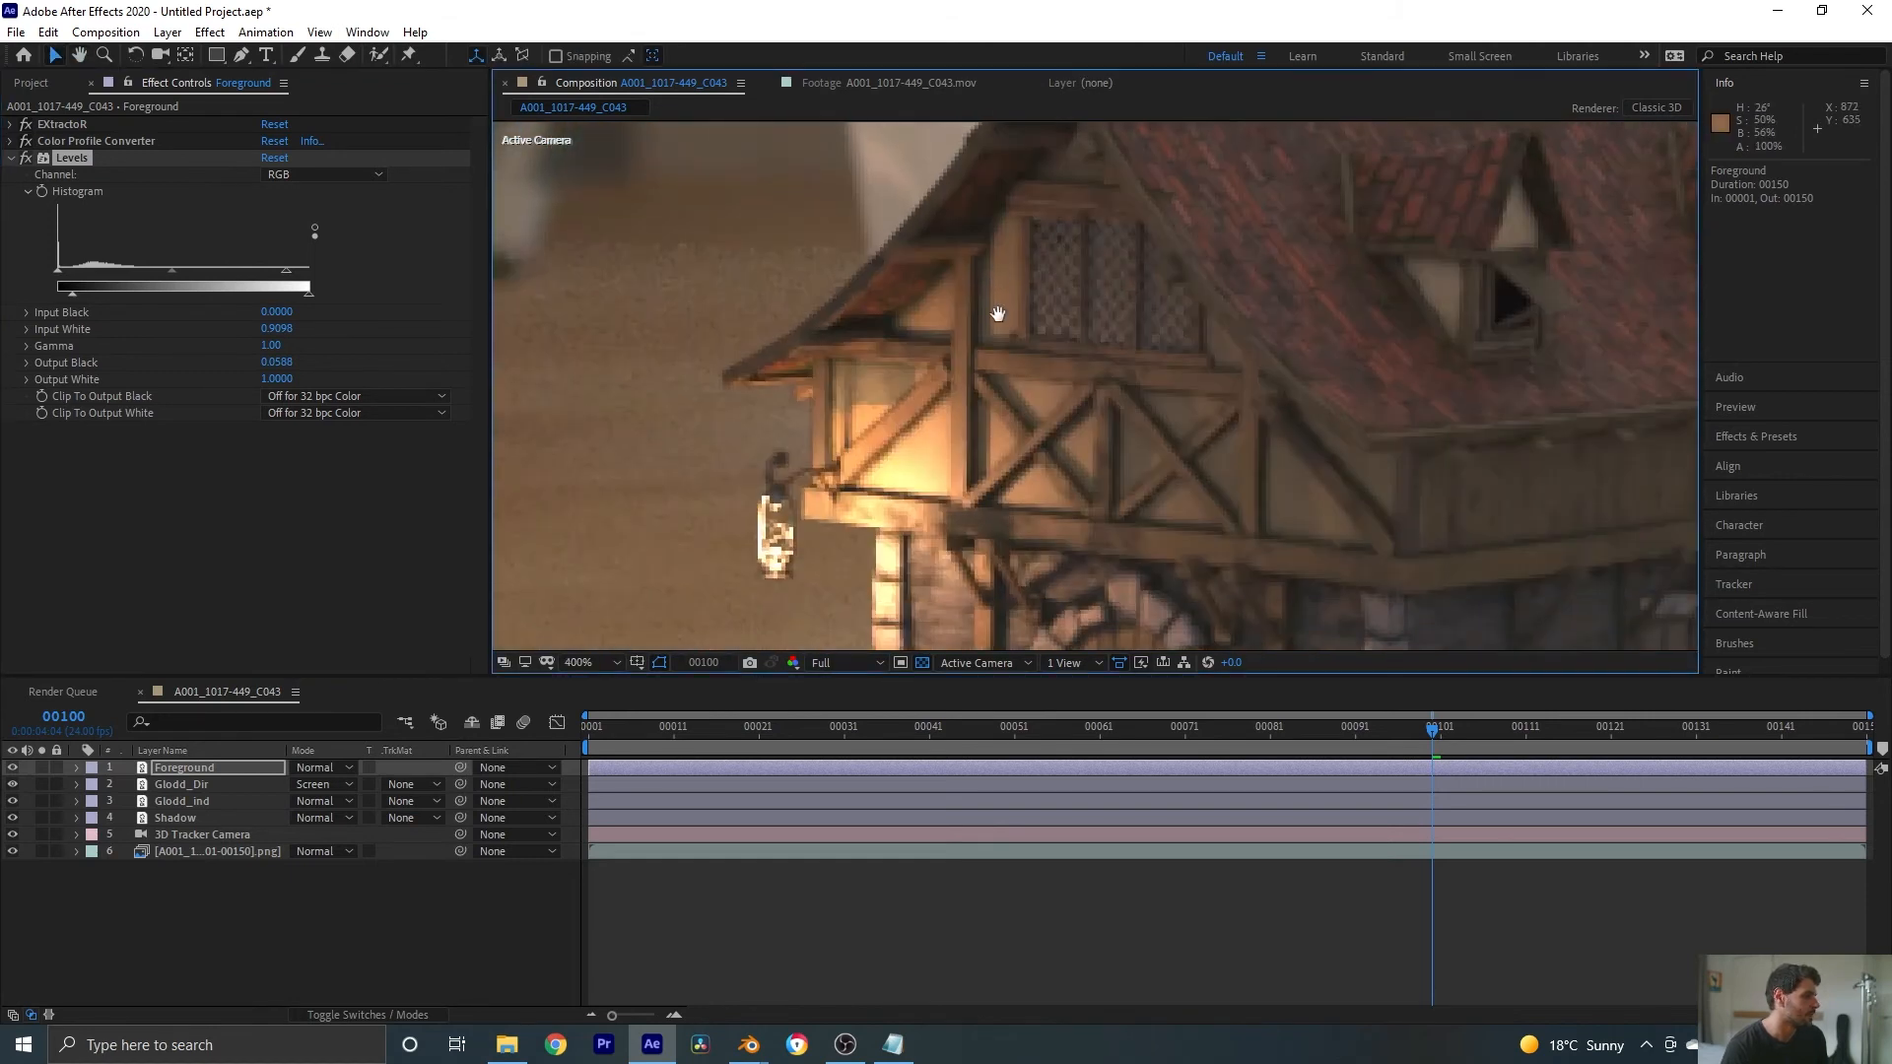
pyautogui.scroll(-3, 1083, 473)
pyautogui.scroll(3, 1148, 463)
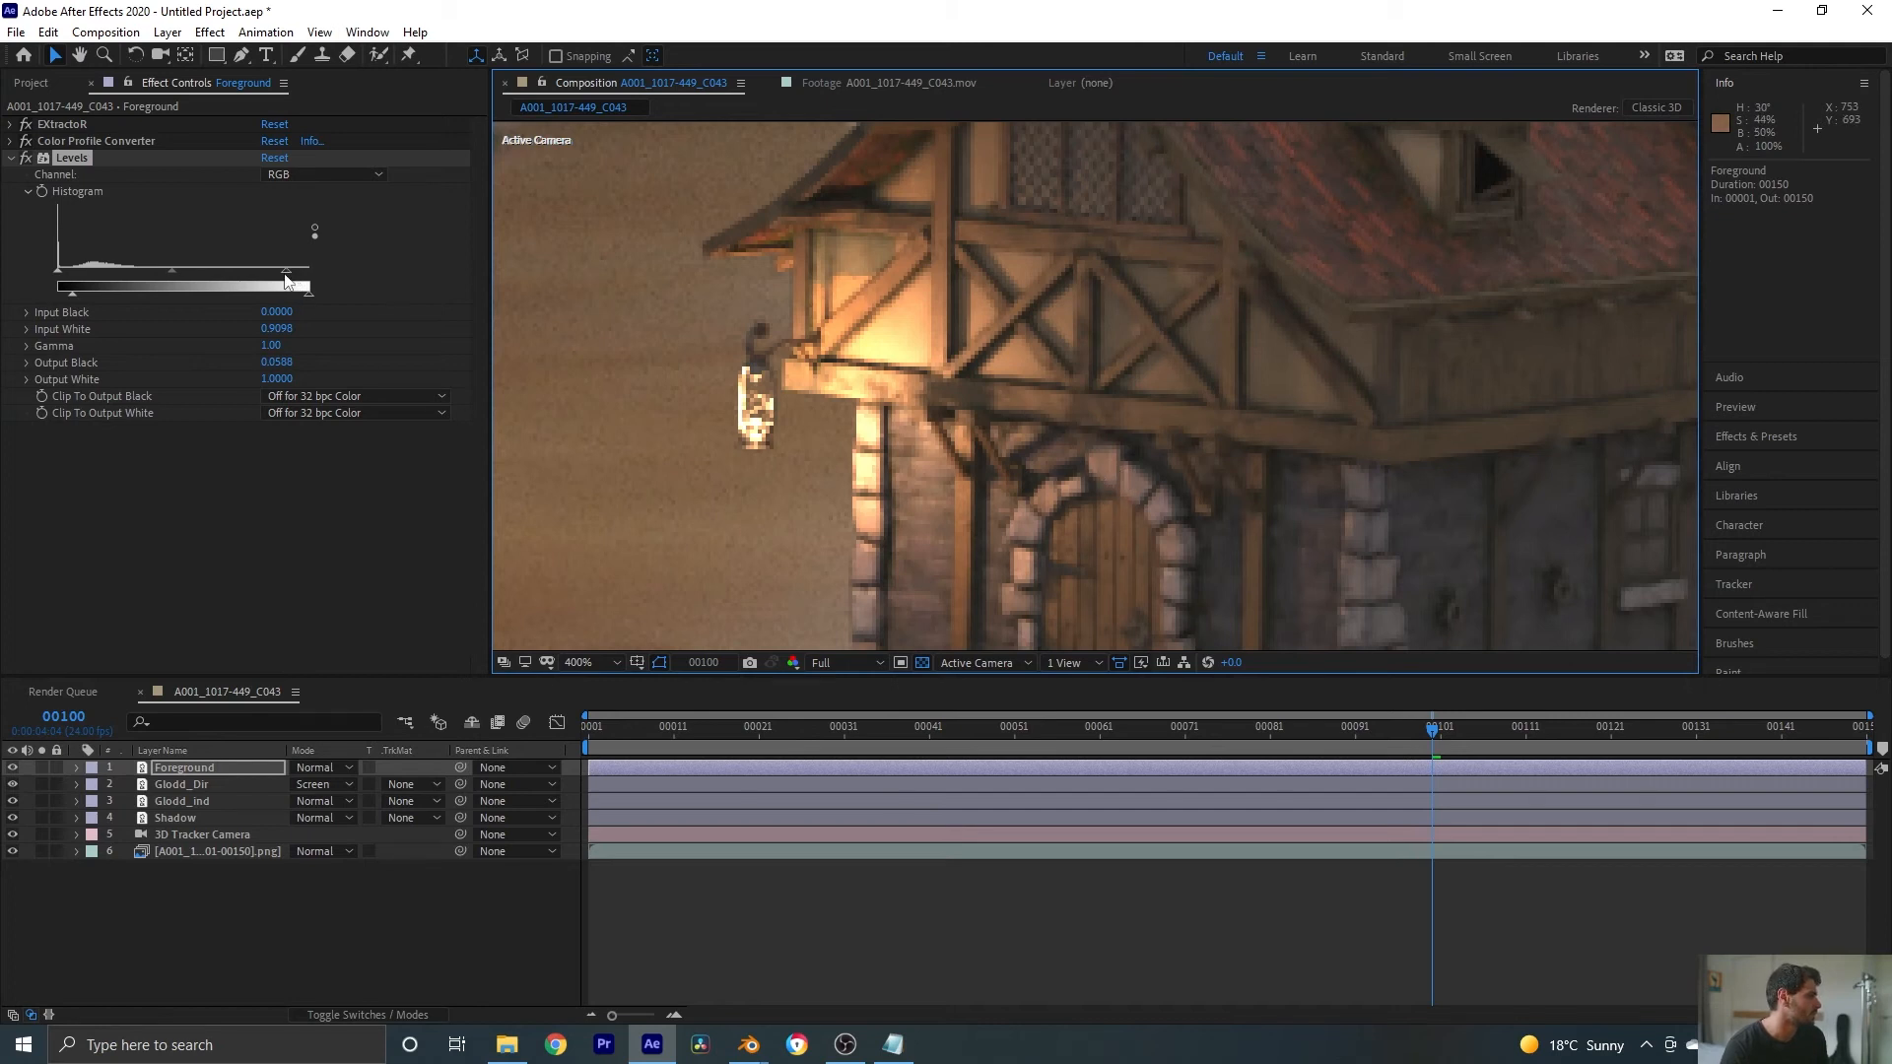
pyautogui.moveTo(286, 269); pyautogui.dragTo(283, 269)
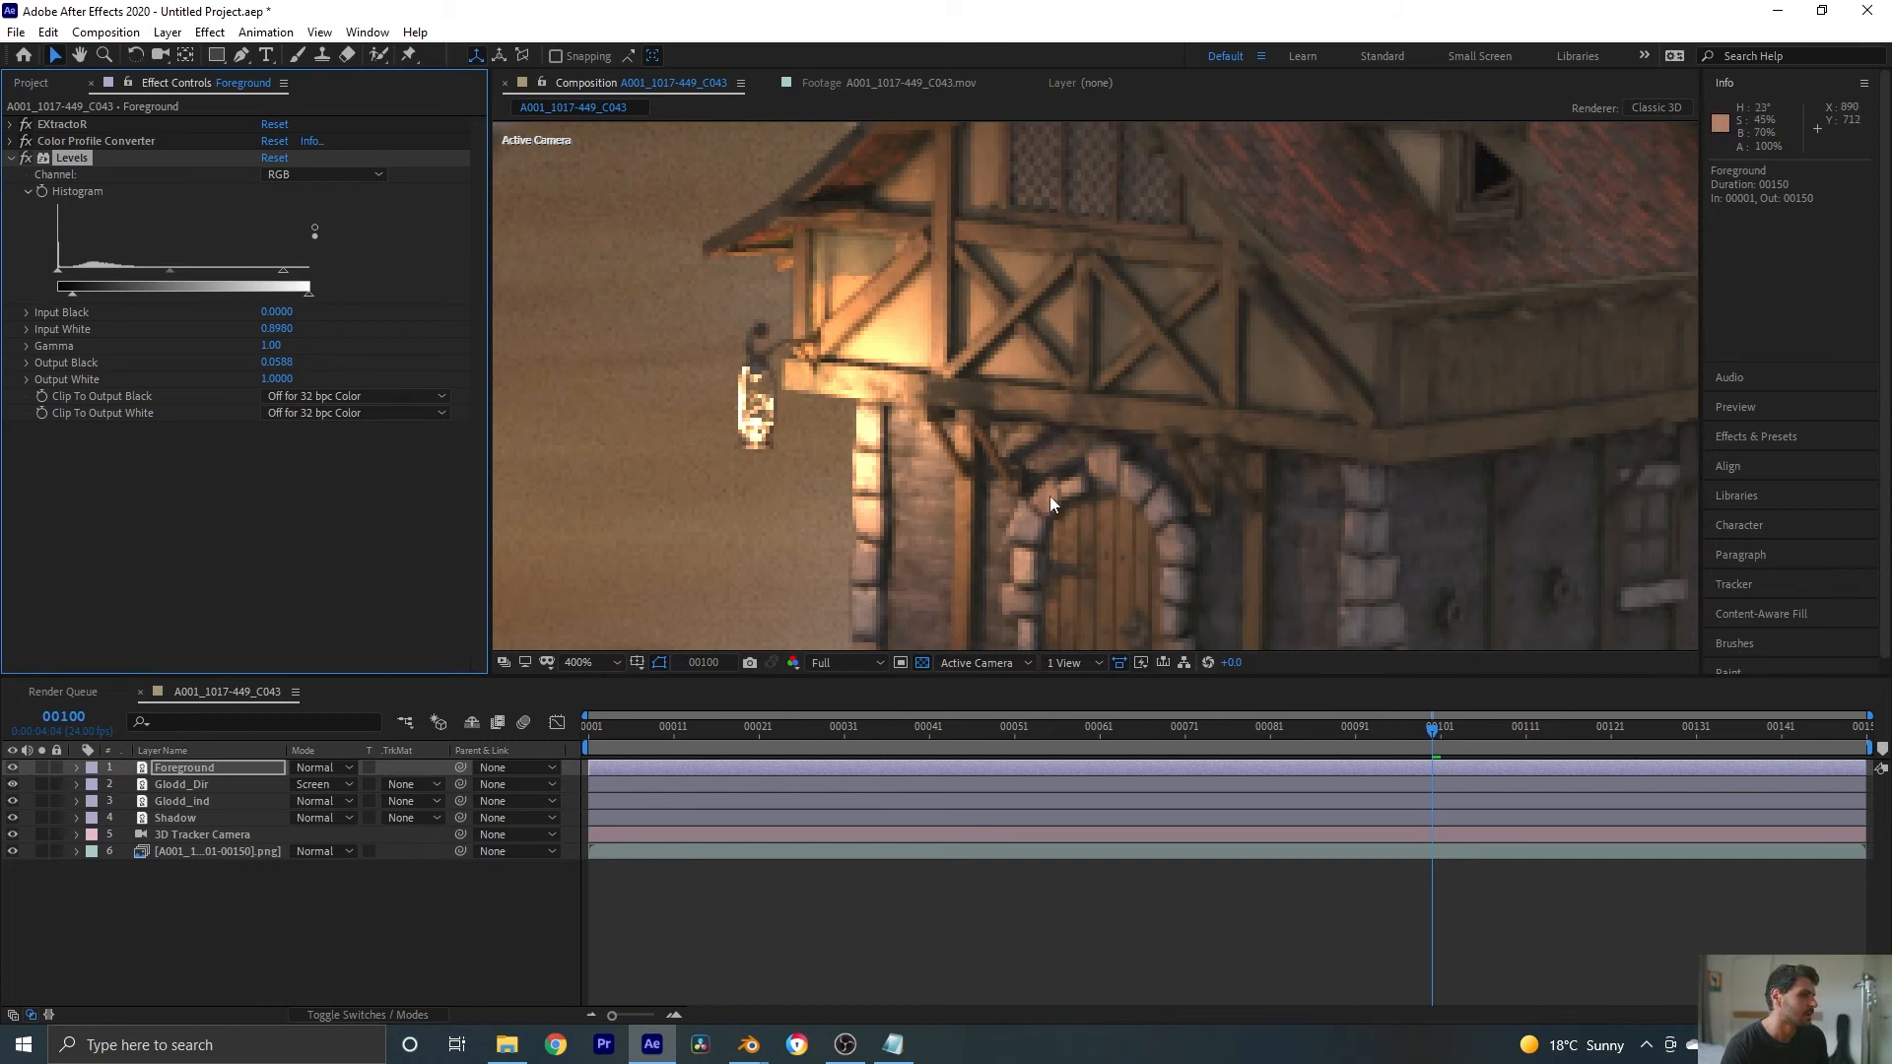
# - Compare the brightness of the miniature houses with the stools, sofa and metal bowl in the live footage
pyautogui.scroll(-2, 1047, 499)
pyautogui.scroll(-3, 1214, 434)
pyautogui.scroll(3, 1285, 390)
pyautogui.scroll(-2, 1281, 375)
pyautogui.moveTo(1264, 328); pyautogui.dragTo(1146, 394)
pyautogui.moveTo(1358, 607); pyautogui.dragTo(1254, 676)
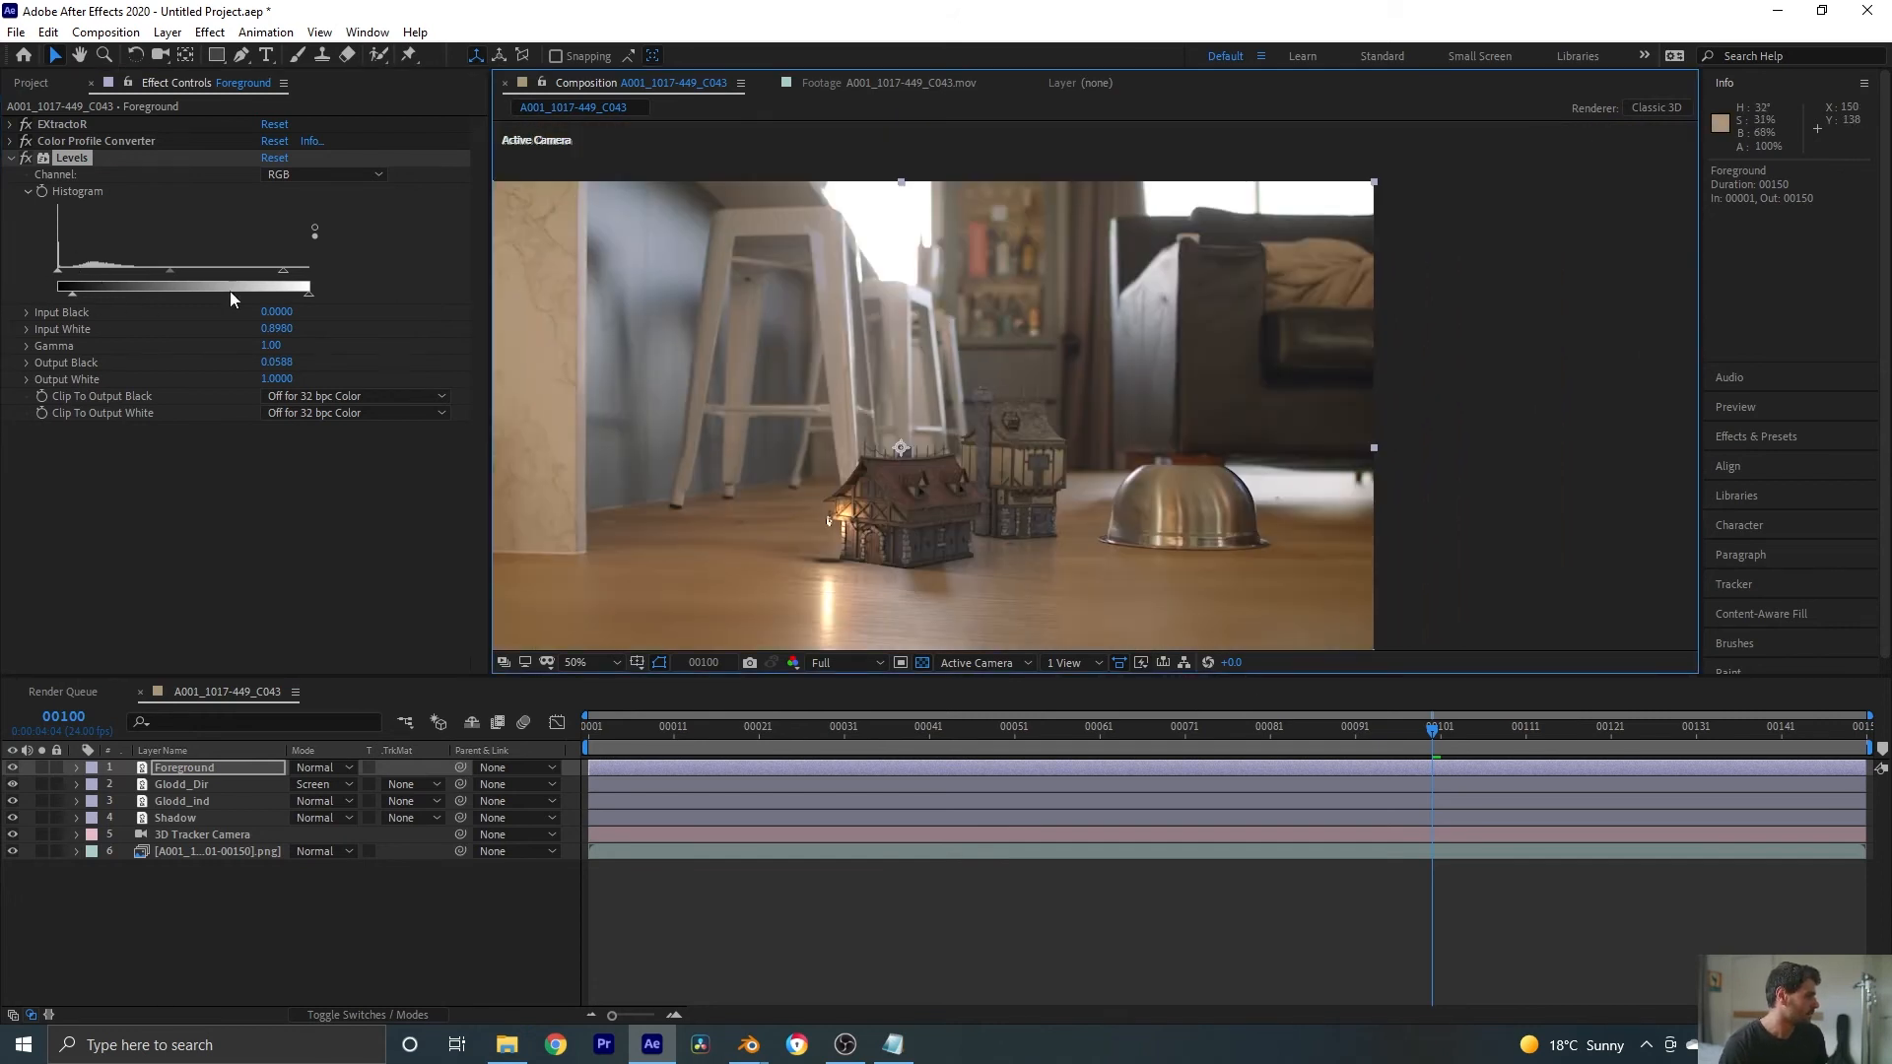
pyautogui.moveTo(931, 493); pyautogui.dragTo(987, 445)
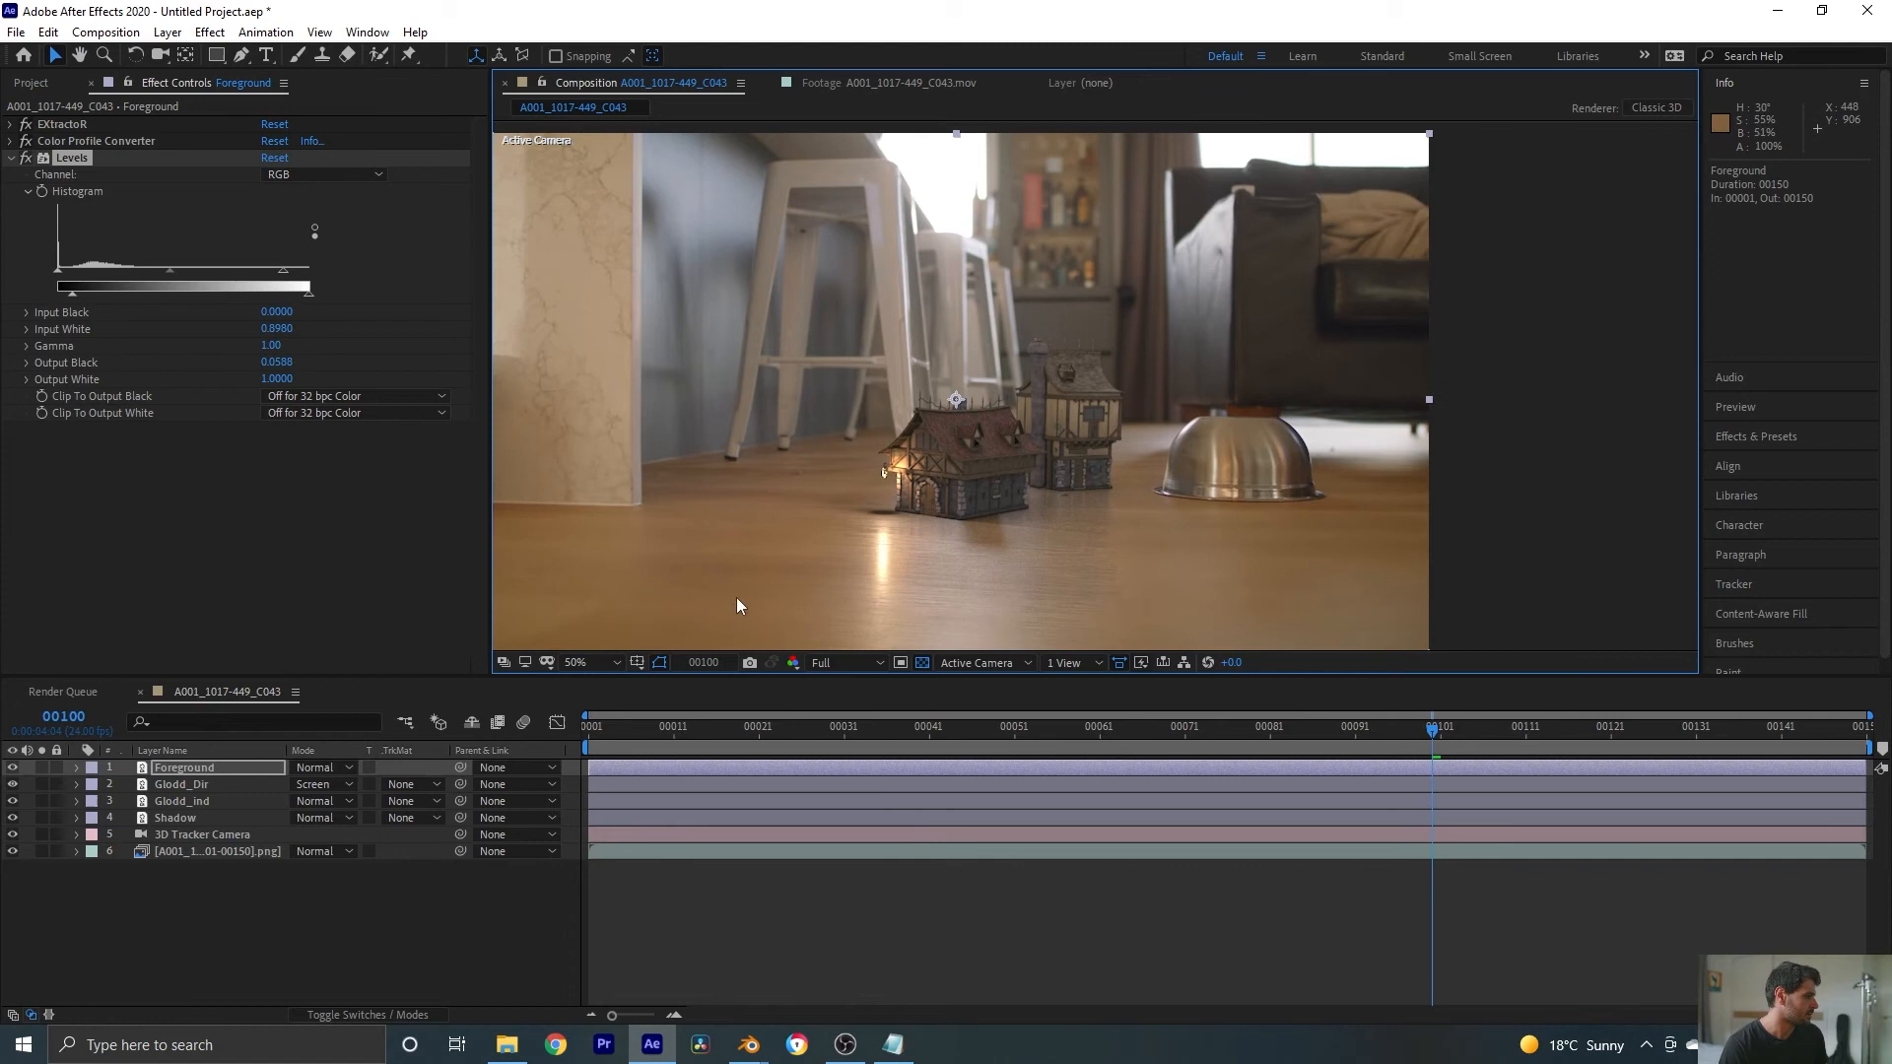
pyautogui.scroll(2, 1040, 382)
pyautogui.scroll(-2, 858, 390)
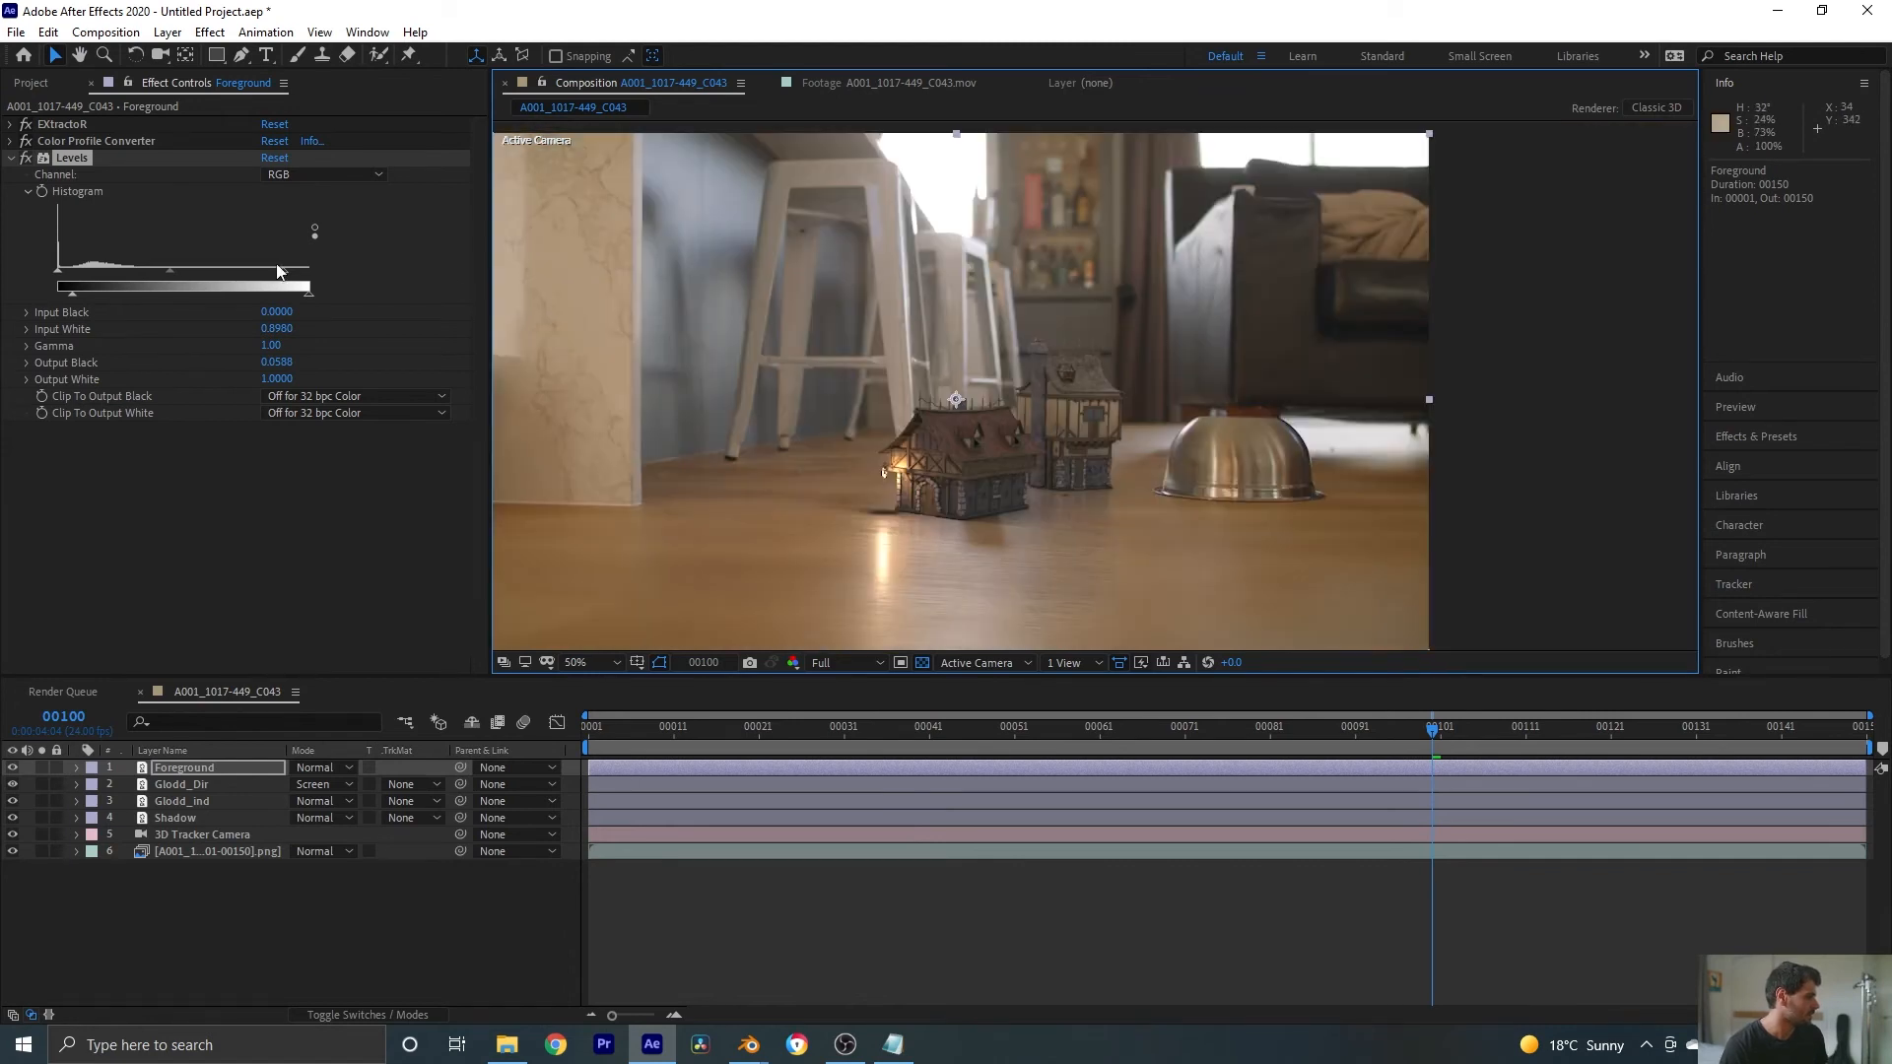
# - Set the Gamma of the Foreground layer's Levels effect to 0.99 and check the houses' midtones against the plate
pyautogui.click(170, 270)
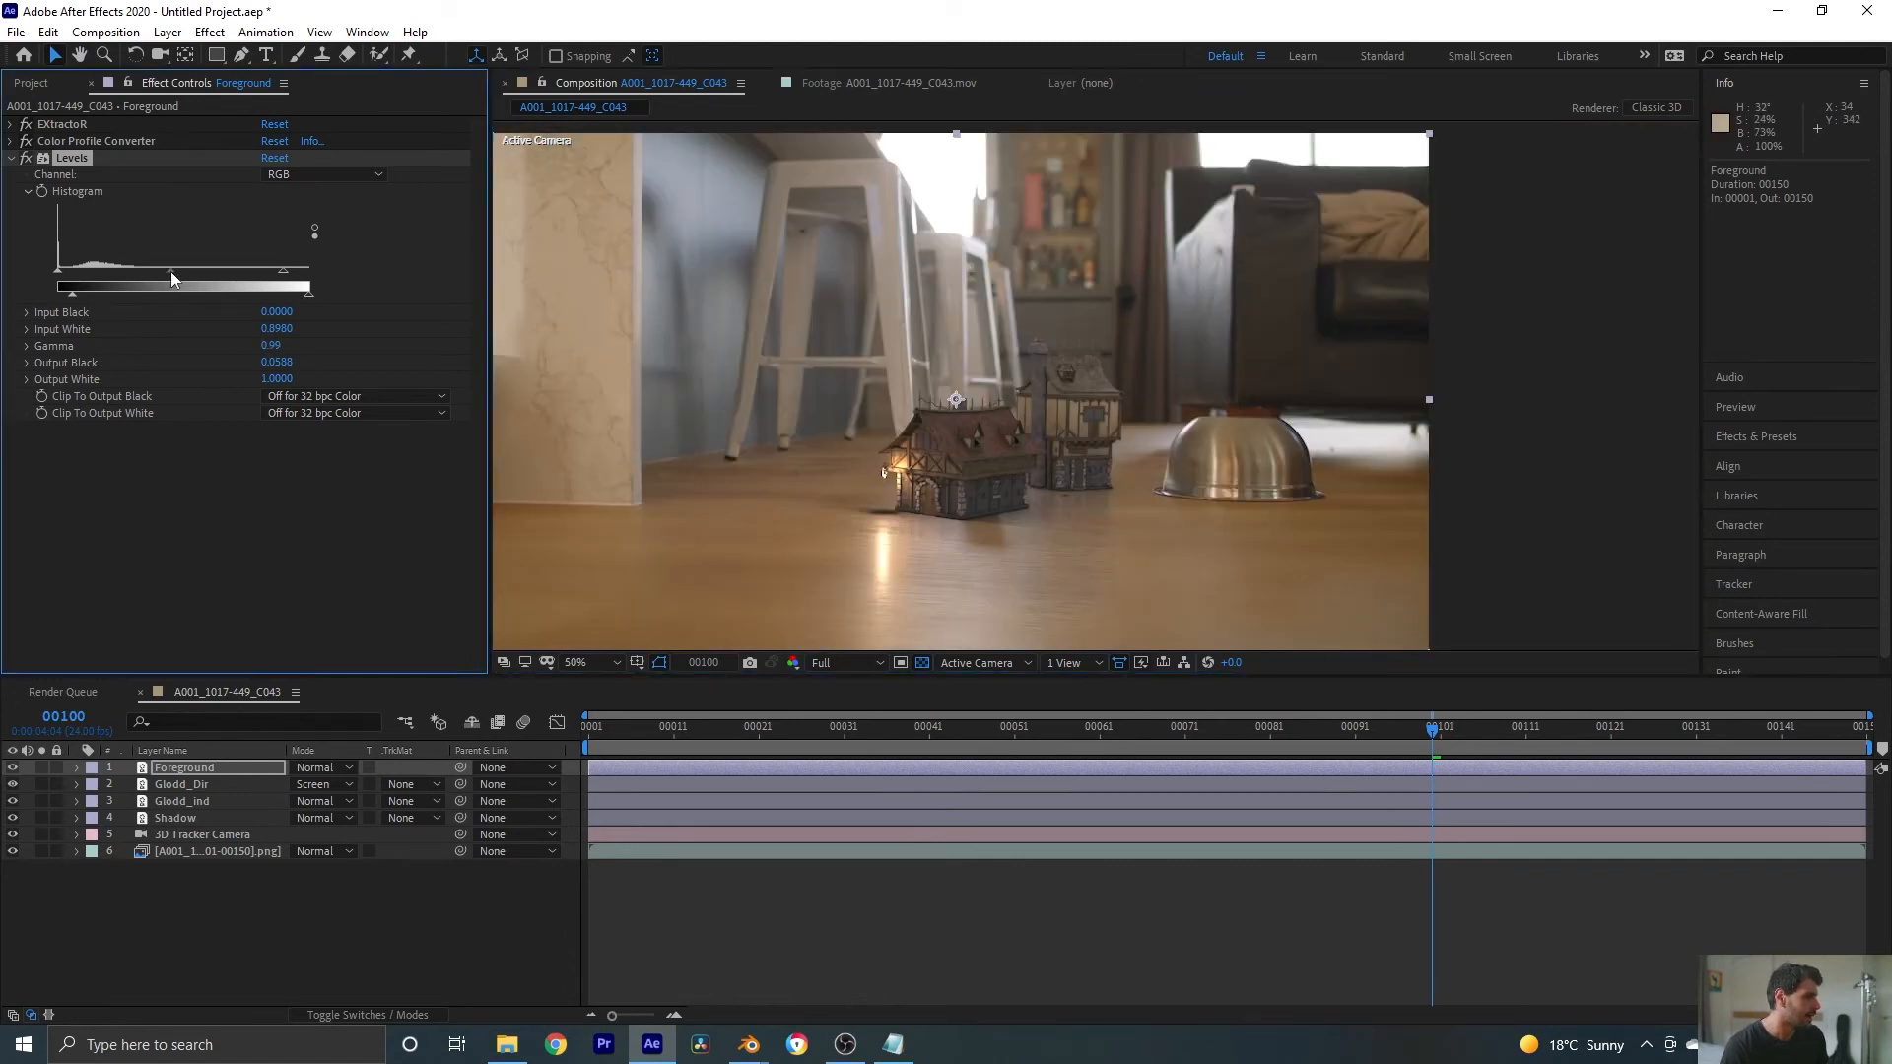
pyautogui.moveTo(175, 269); pyautogui.dragTo(172, 268)
pyautogui.moveTo(170, 267); pyautogui.dragTo(171, 266)
pyautogui.scroll(-2, 886, 414)
pyautogui.moveTo(1143, 412); pyautogui.dragTo(1102, 445)
pyautogui.scroll(2, 1102, 447)
pyautogui.scroll(-1, 710, 409)
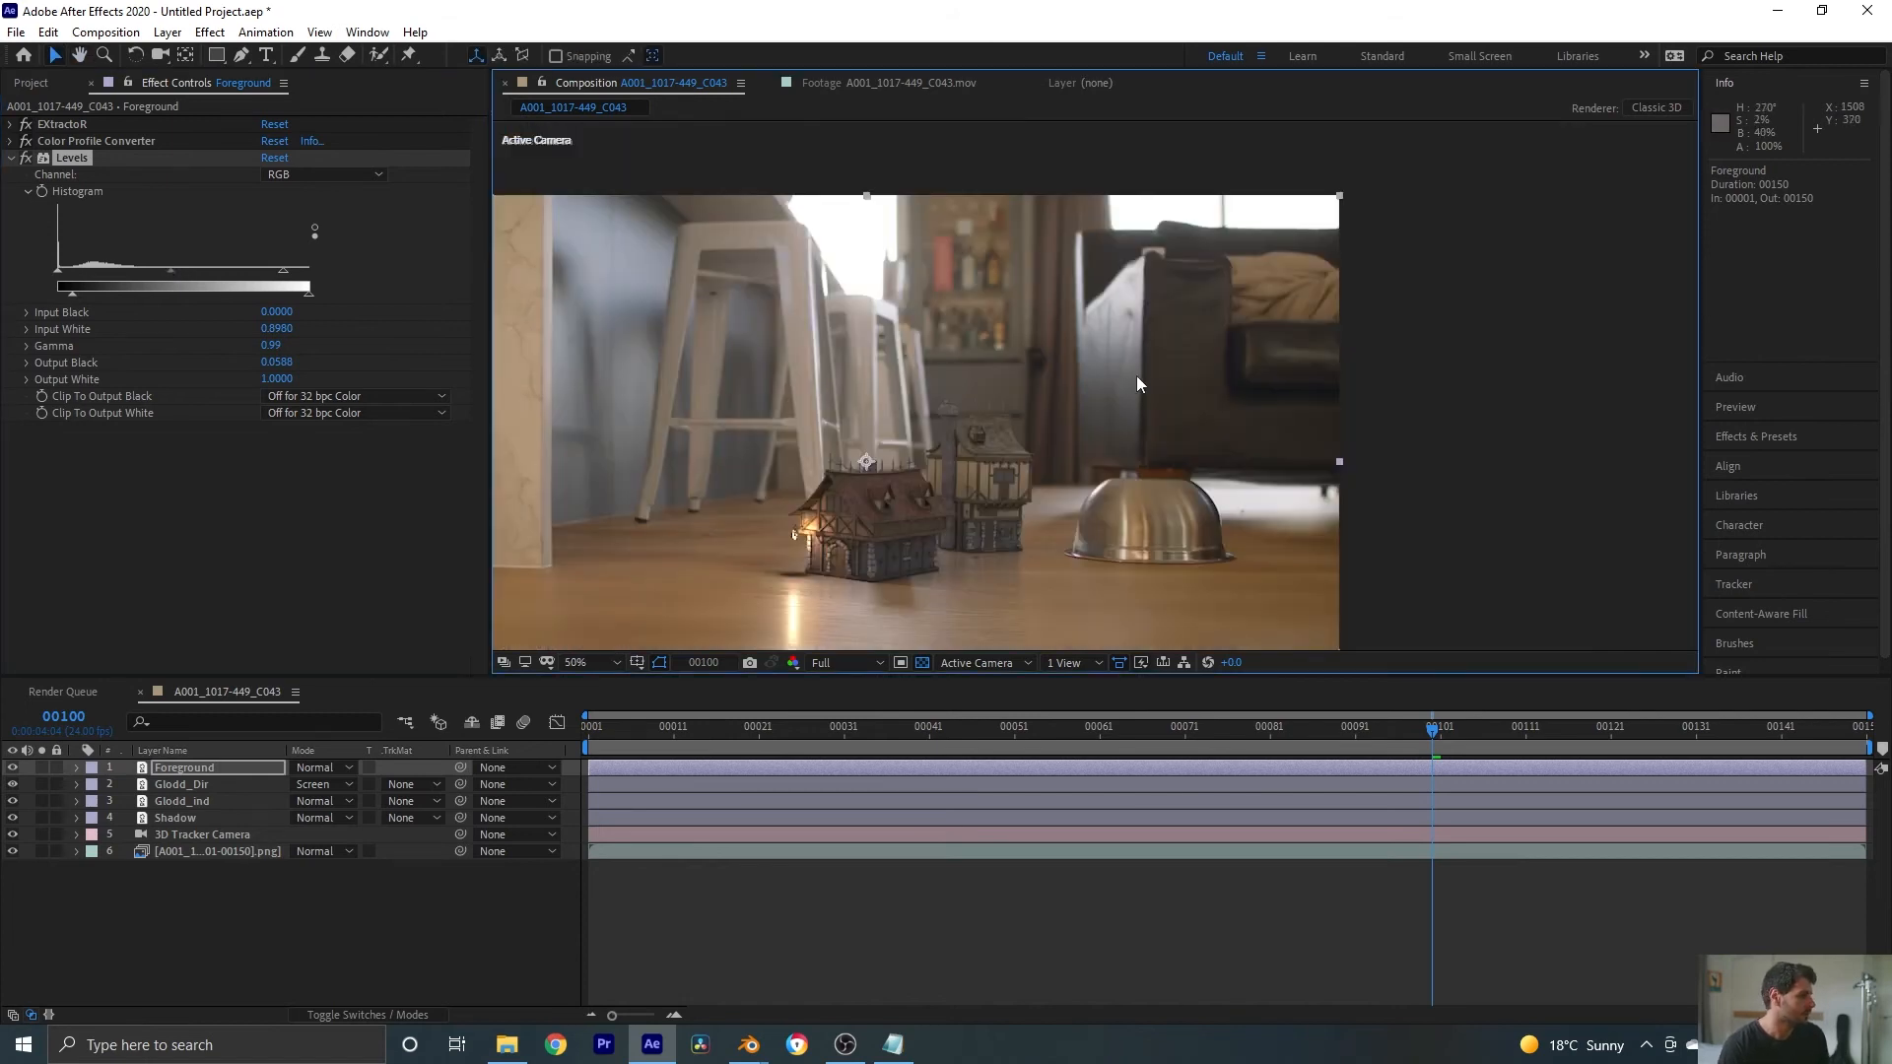
# - Add a Hue/Saturation effect to the Foreground layer
pyautogui.click(10, 158)
pyautogui.rightClick(138, 243)
pyautogui.moveTo(282, 459)
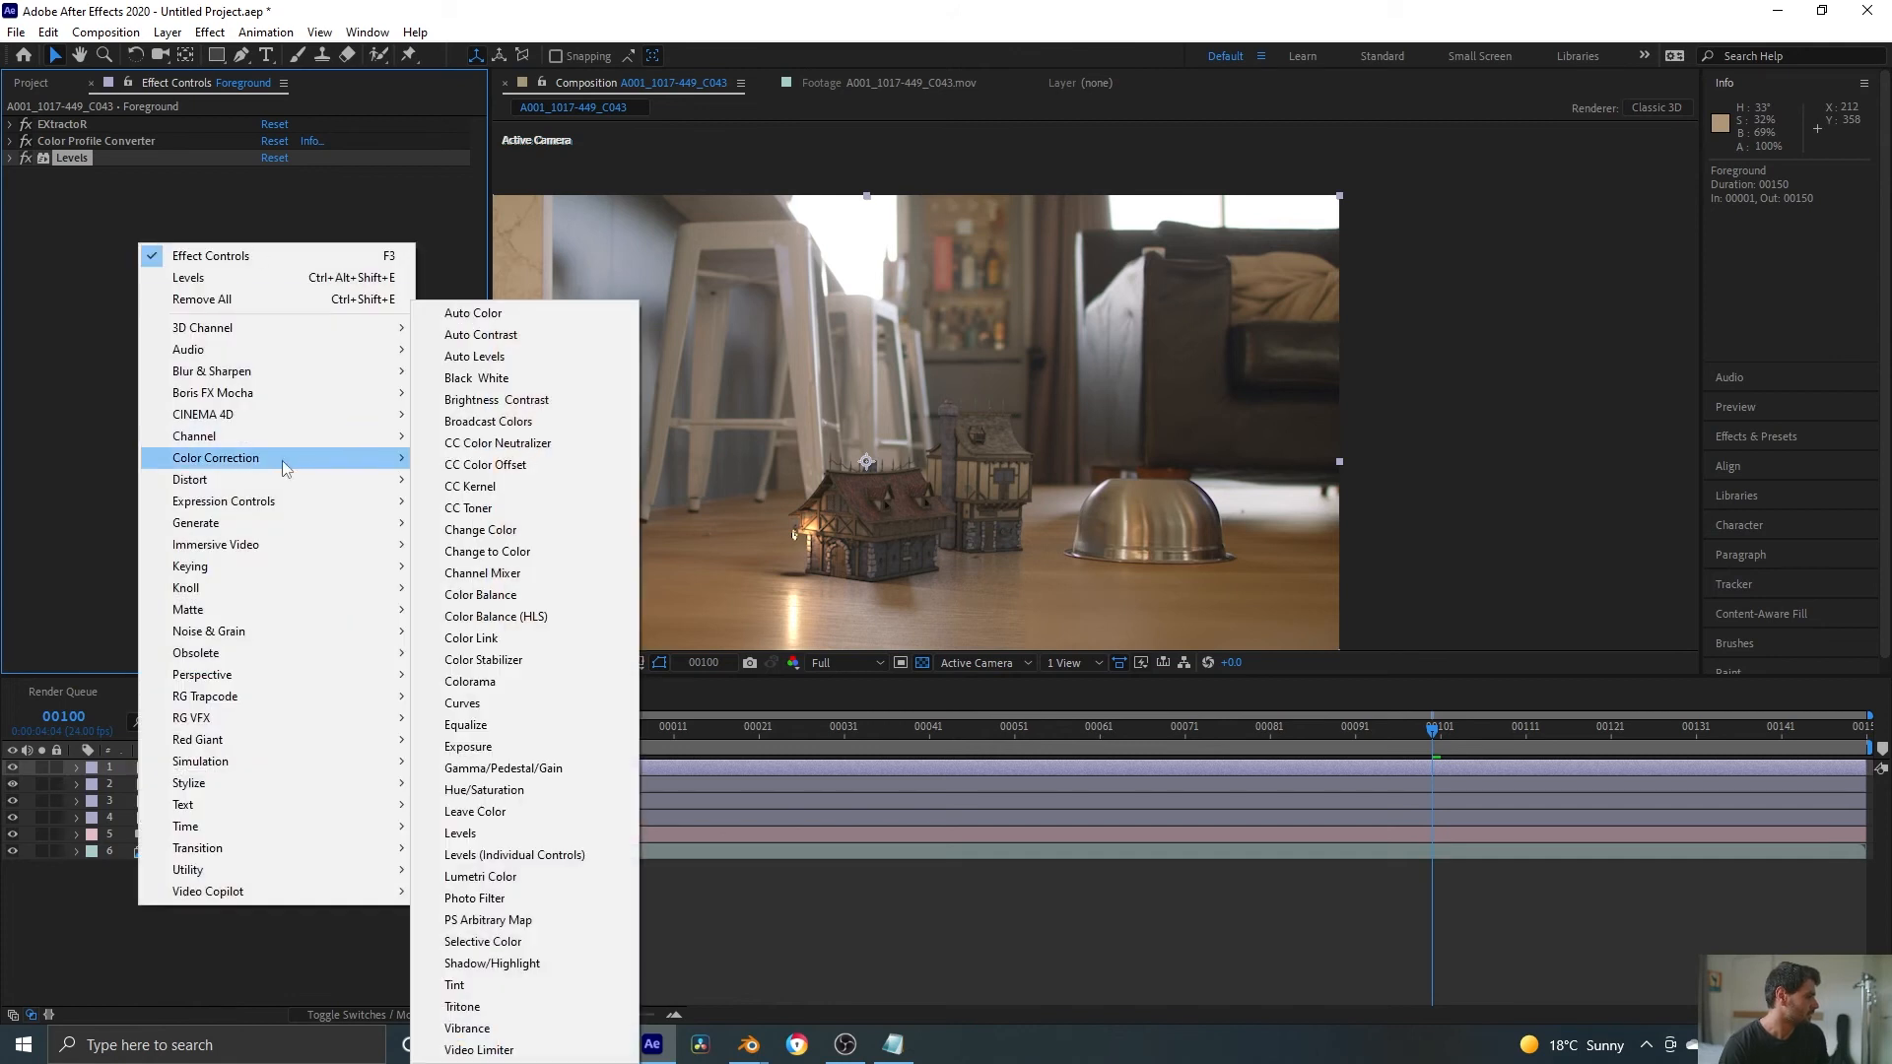
pyautogui.click(515, 791)
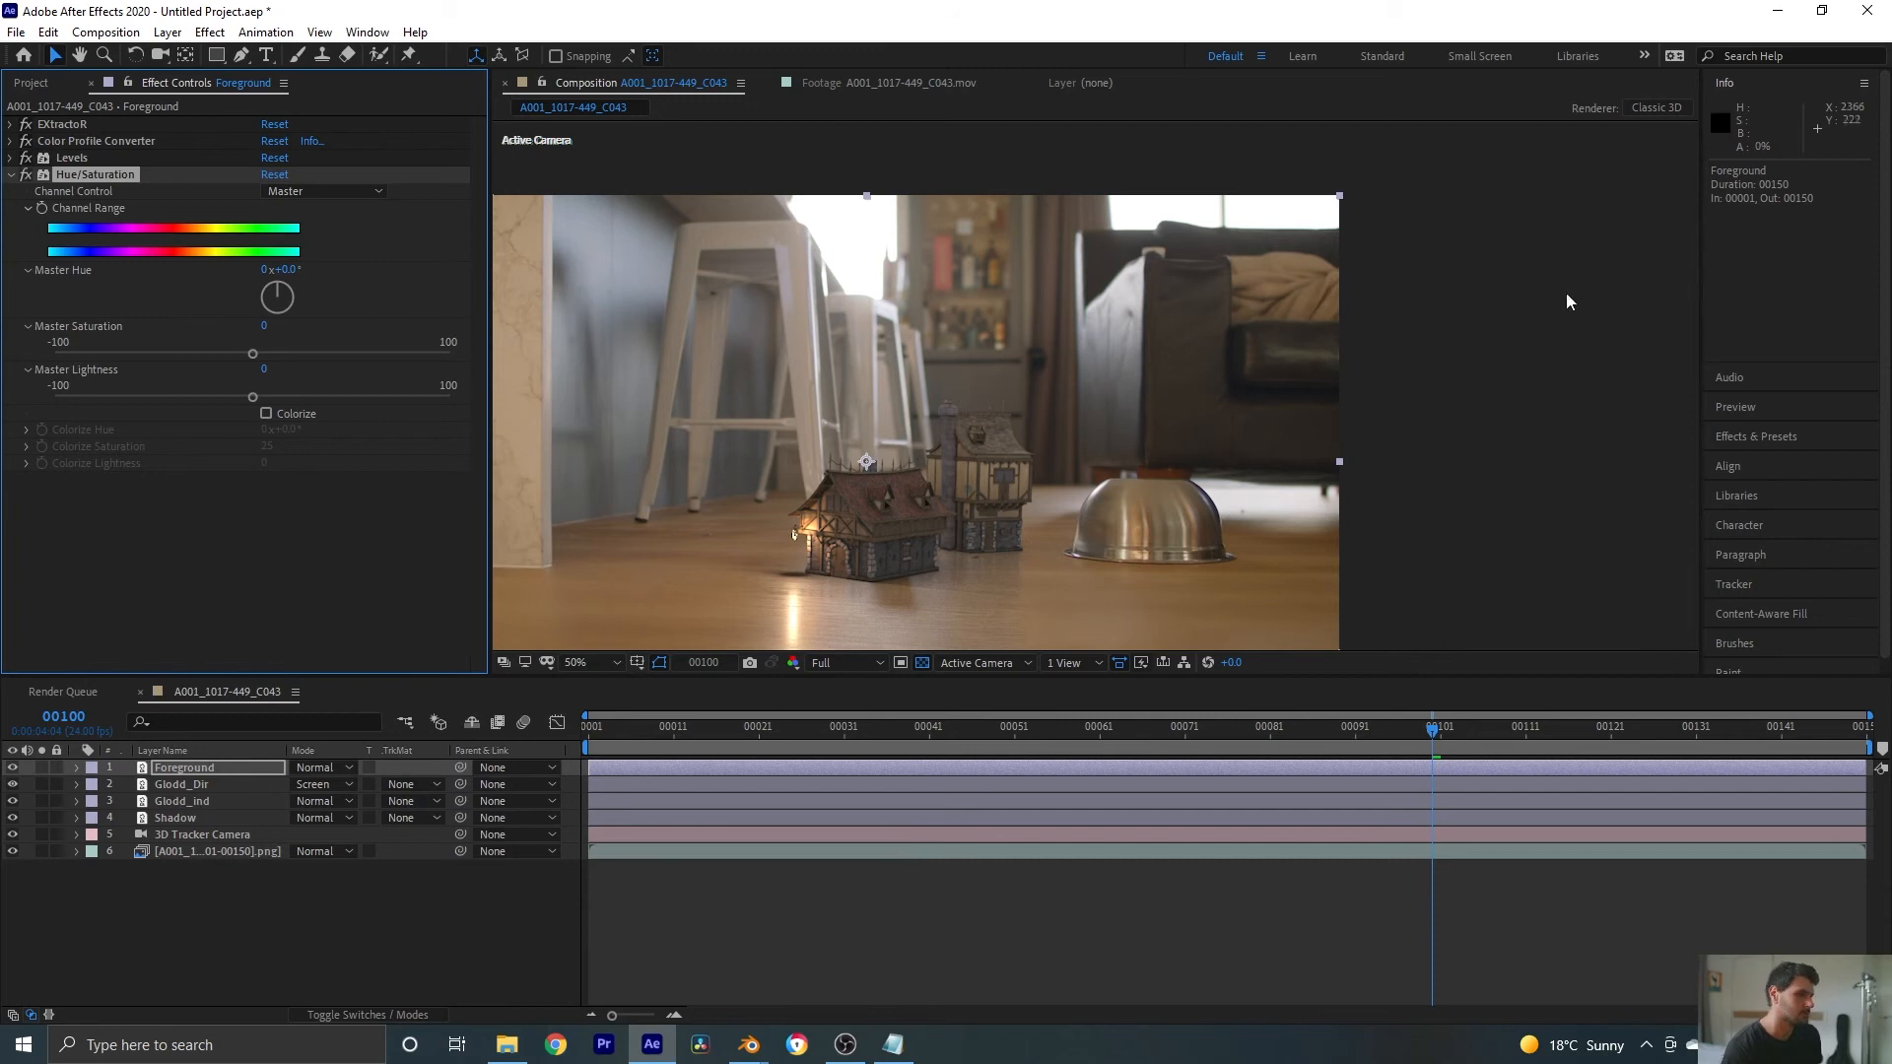
# - Compare the colour saturation of the orange sofa feet behind the metal bowl with the red roof tiles of the front house
pyautogui.press('/')
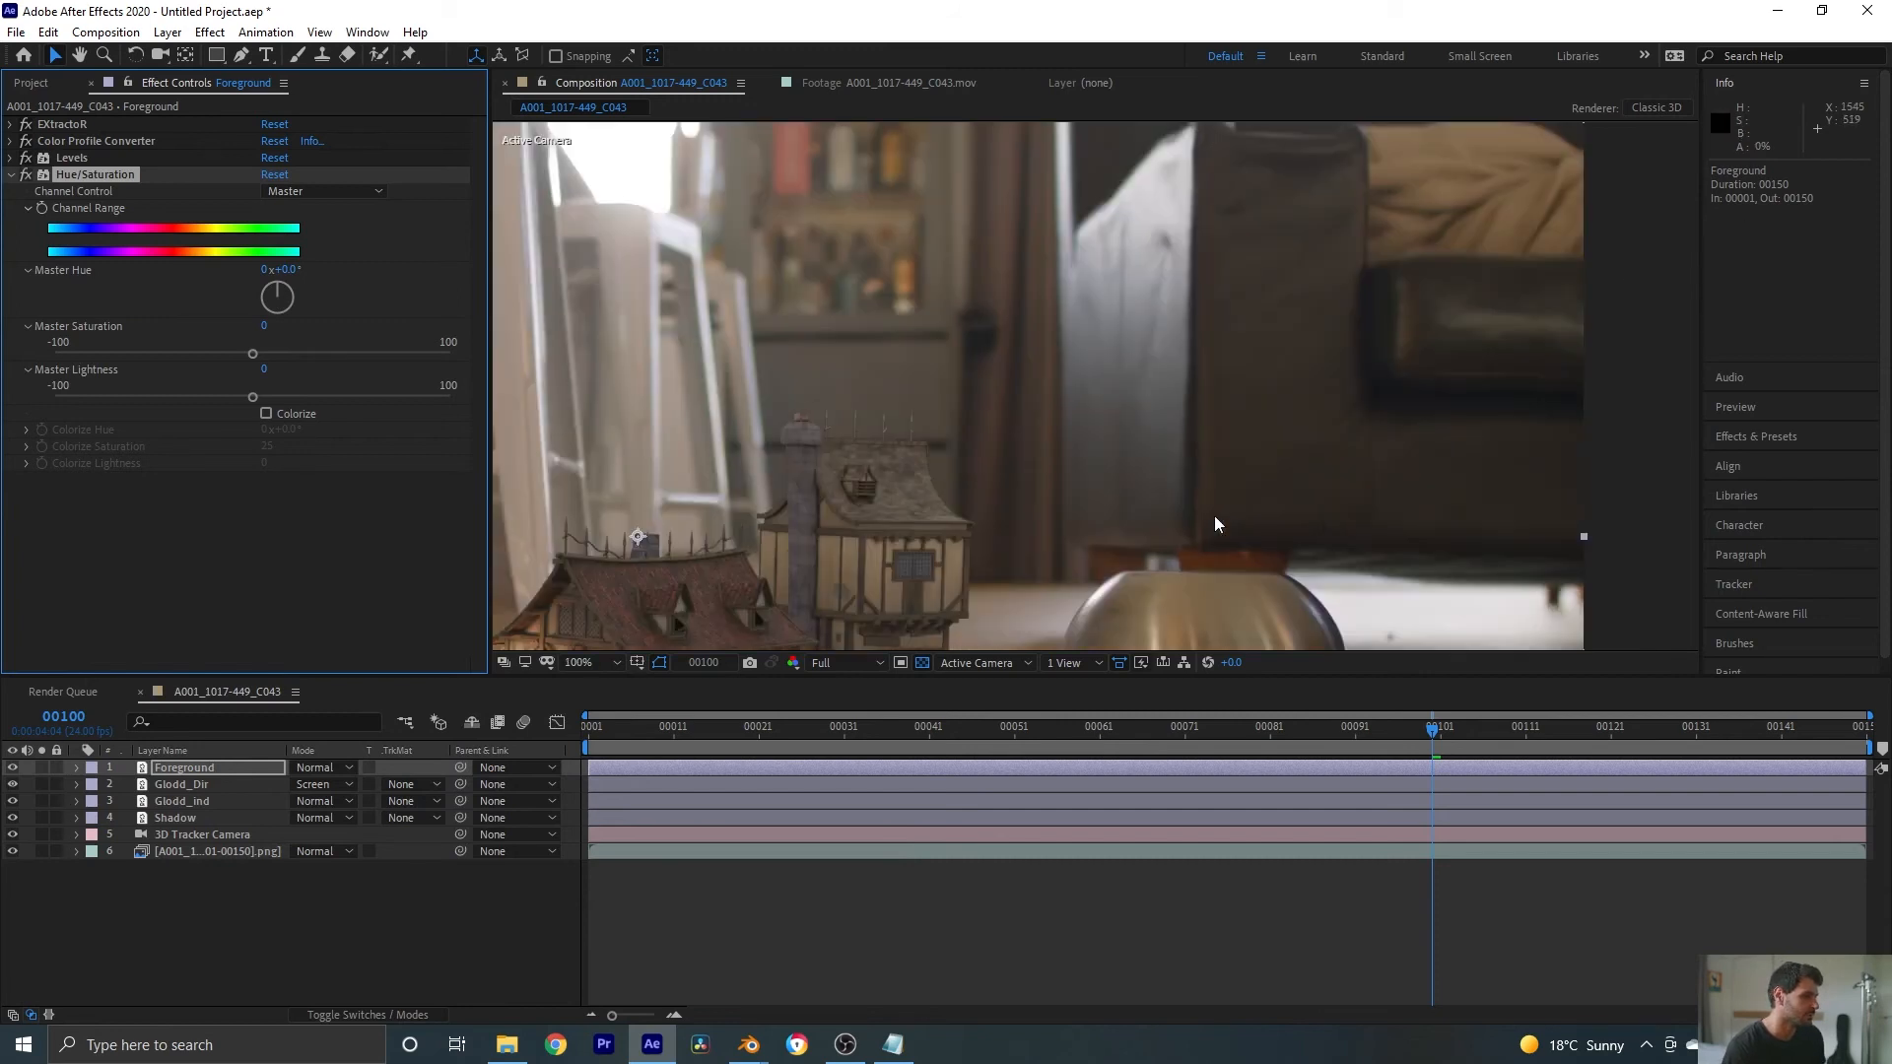
pyautogui.scroll(2, 1214, 516)
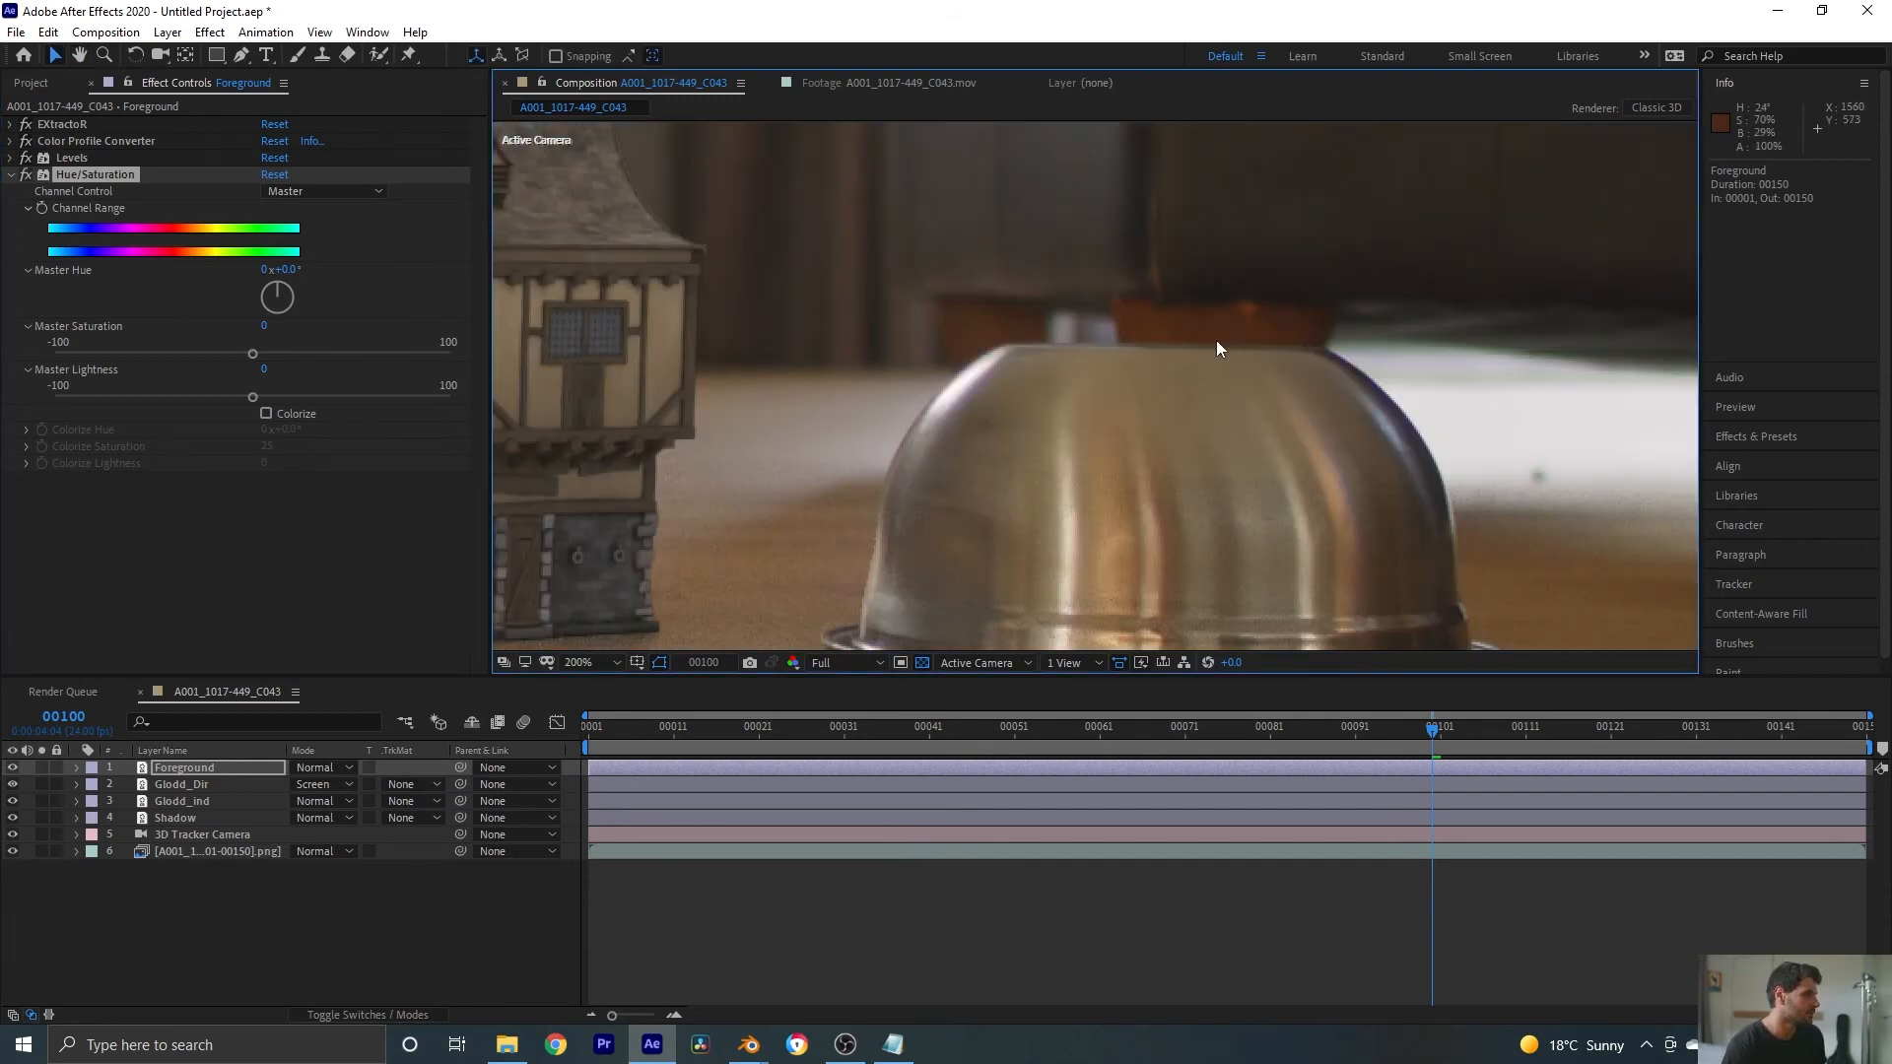
pyautogui.moveTo(1215, 342); pyautogui.dragTo(1189, 424)
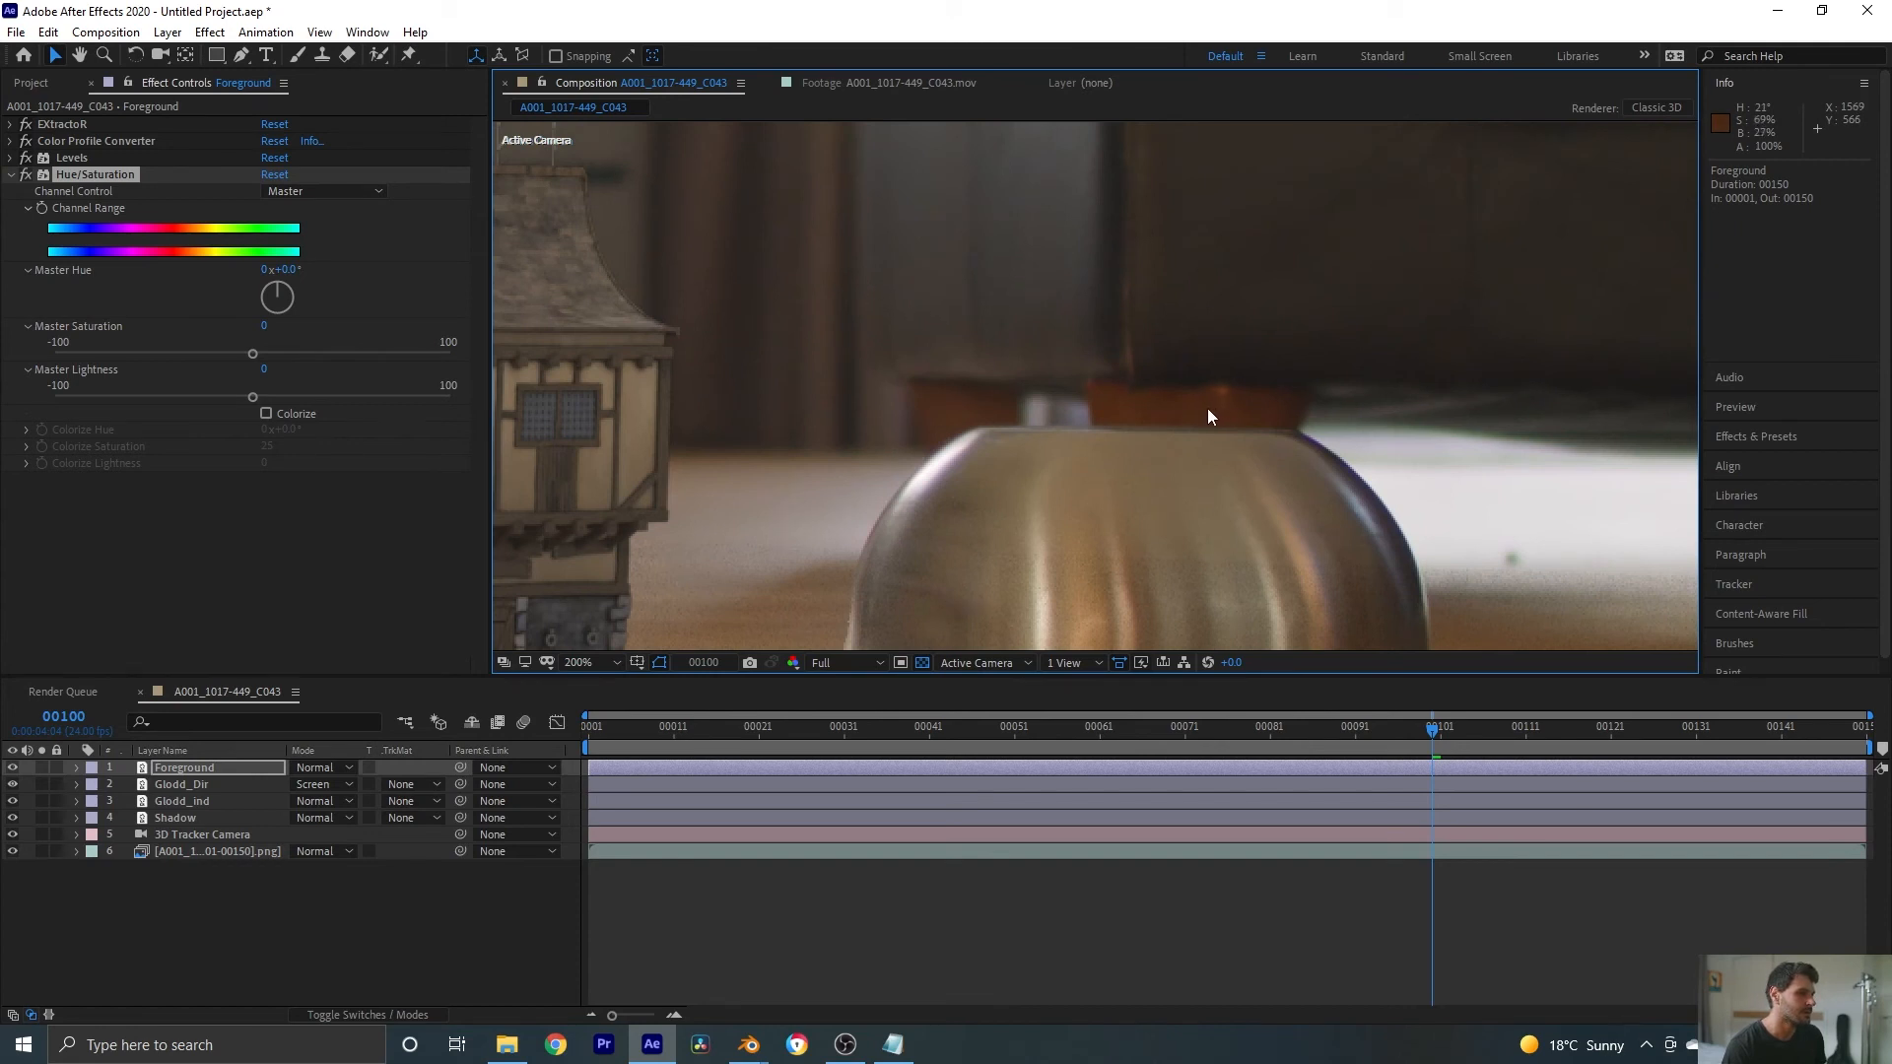
pyautogui.scroll(-3, 1123, 325)
pyautogui.scroll(4, 1190, 329)
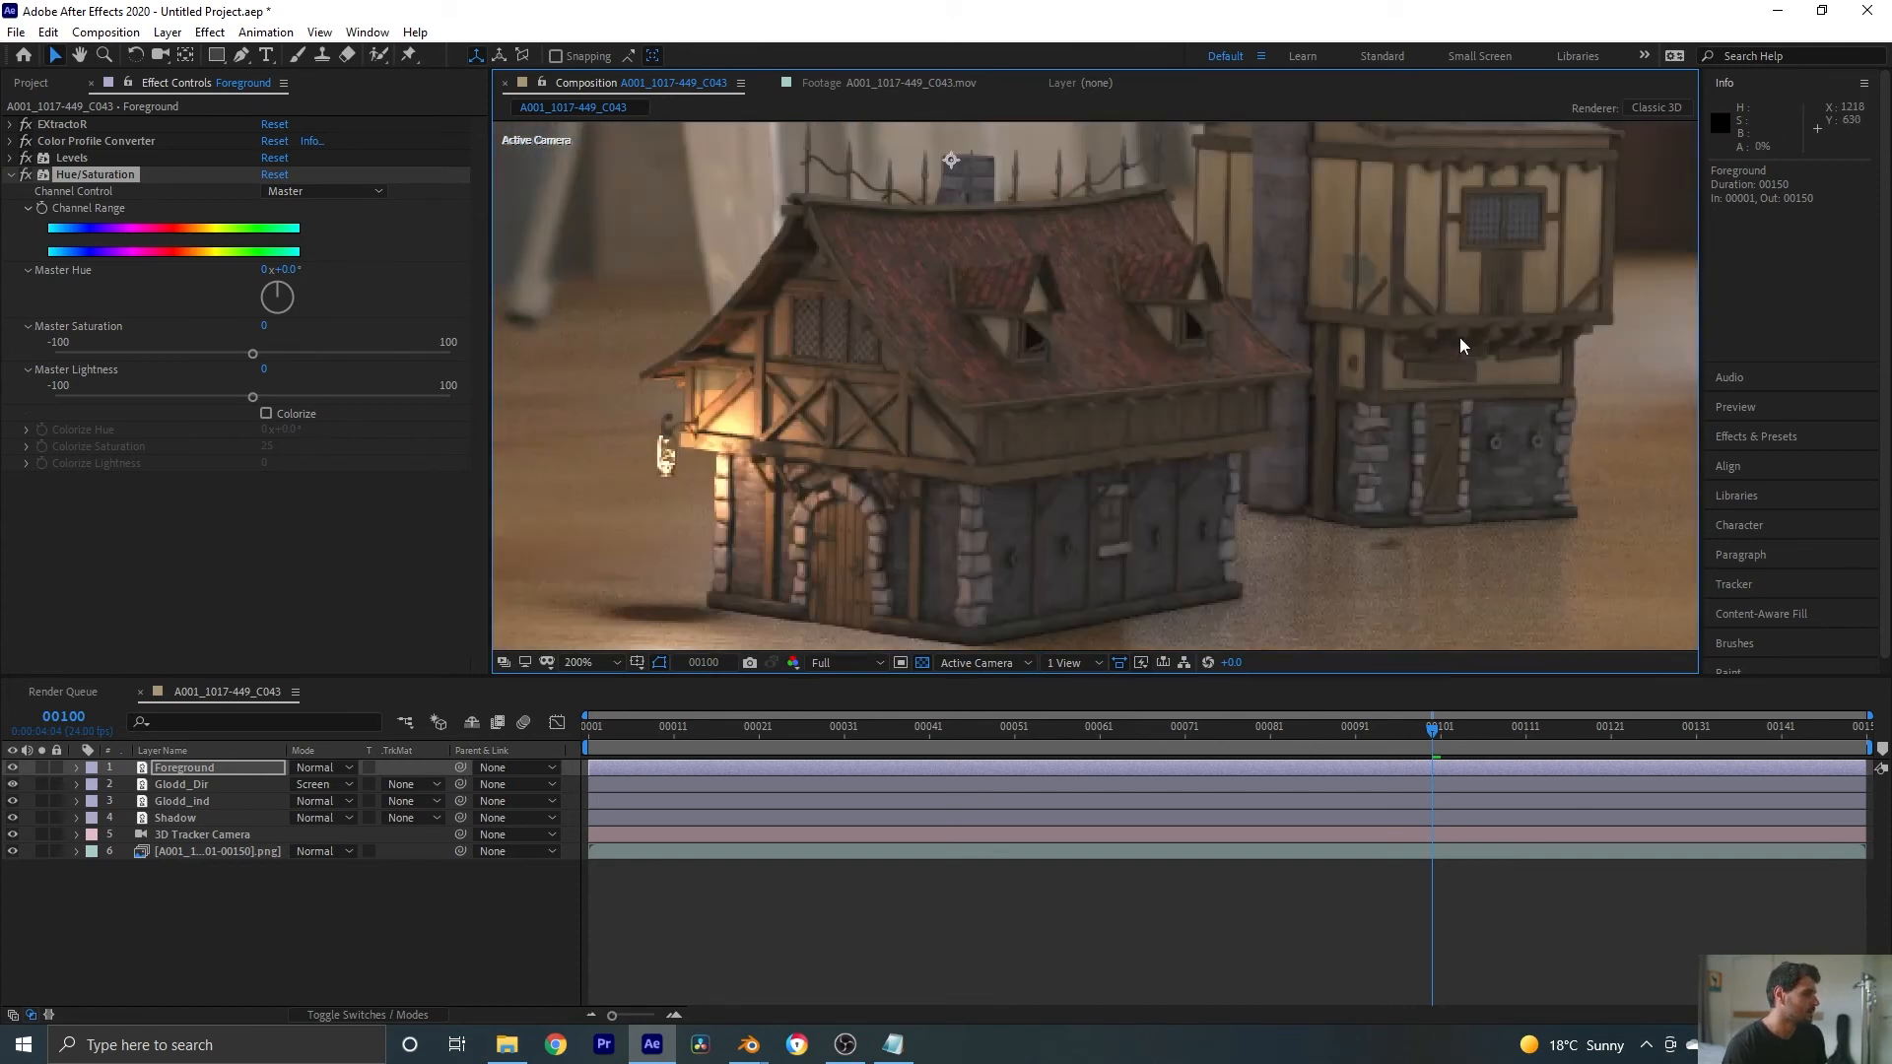
pyautogui.moveTo(1001, 317); pyautogui.dragTo(1193, 503)
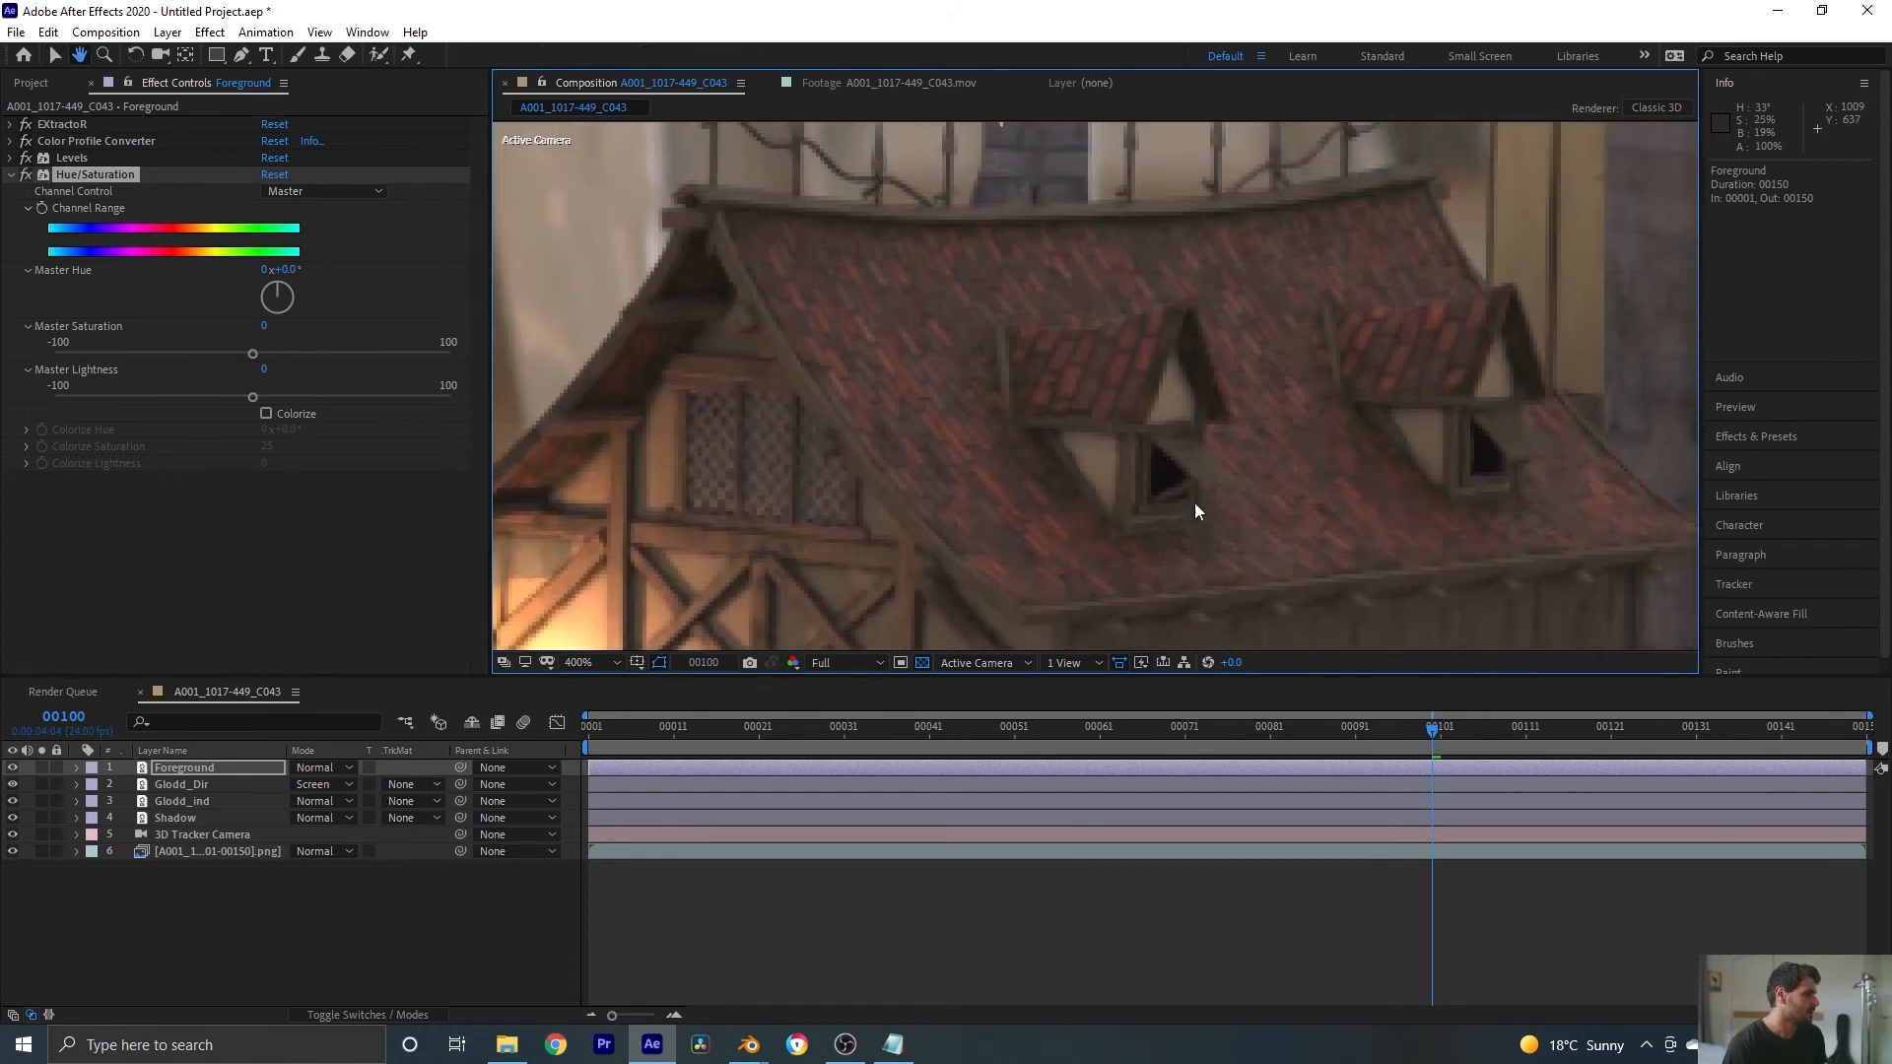
pyautogui.scroll(2, 1172, 483)
pyautogui.scroll(-2, 1257, 303)
pyautogui.moveTo(1166, 350); pyautogui.dragTo(1060, 443)
pyautogui.scroll(-2, 1029, 455)
pyautogui.scroll(2, 1038, 444)
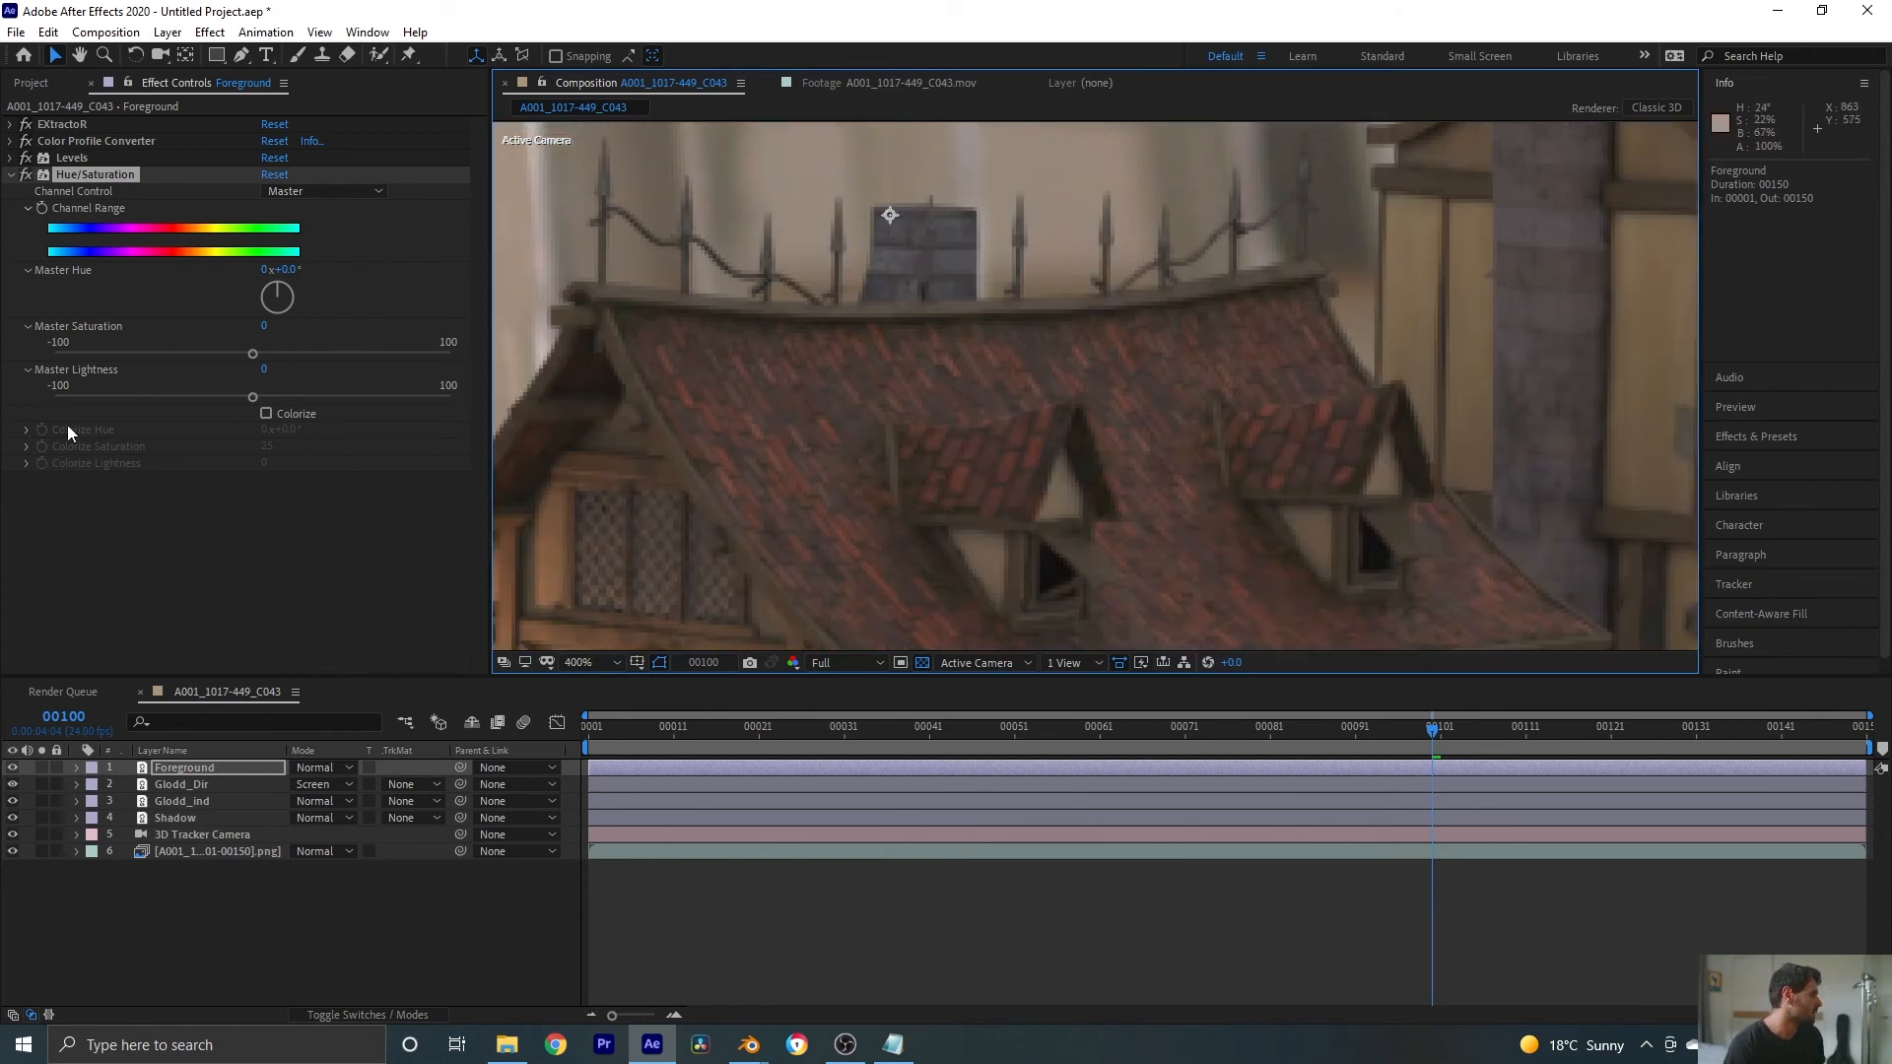
# - Raise the Foreground layer's Master Saturation to 28 and check the richer house colours against the footage
pyautogui.moveTo(254, 360); pyautogui.dragTo(266, 361)
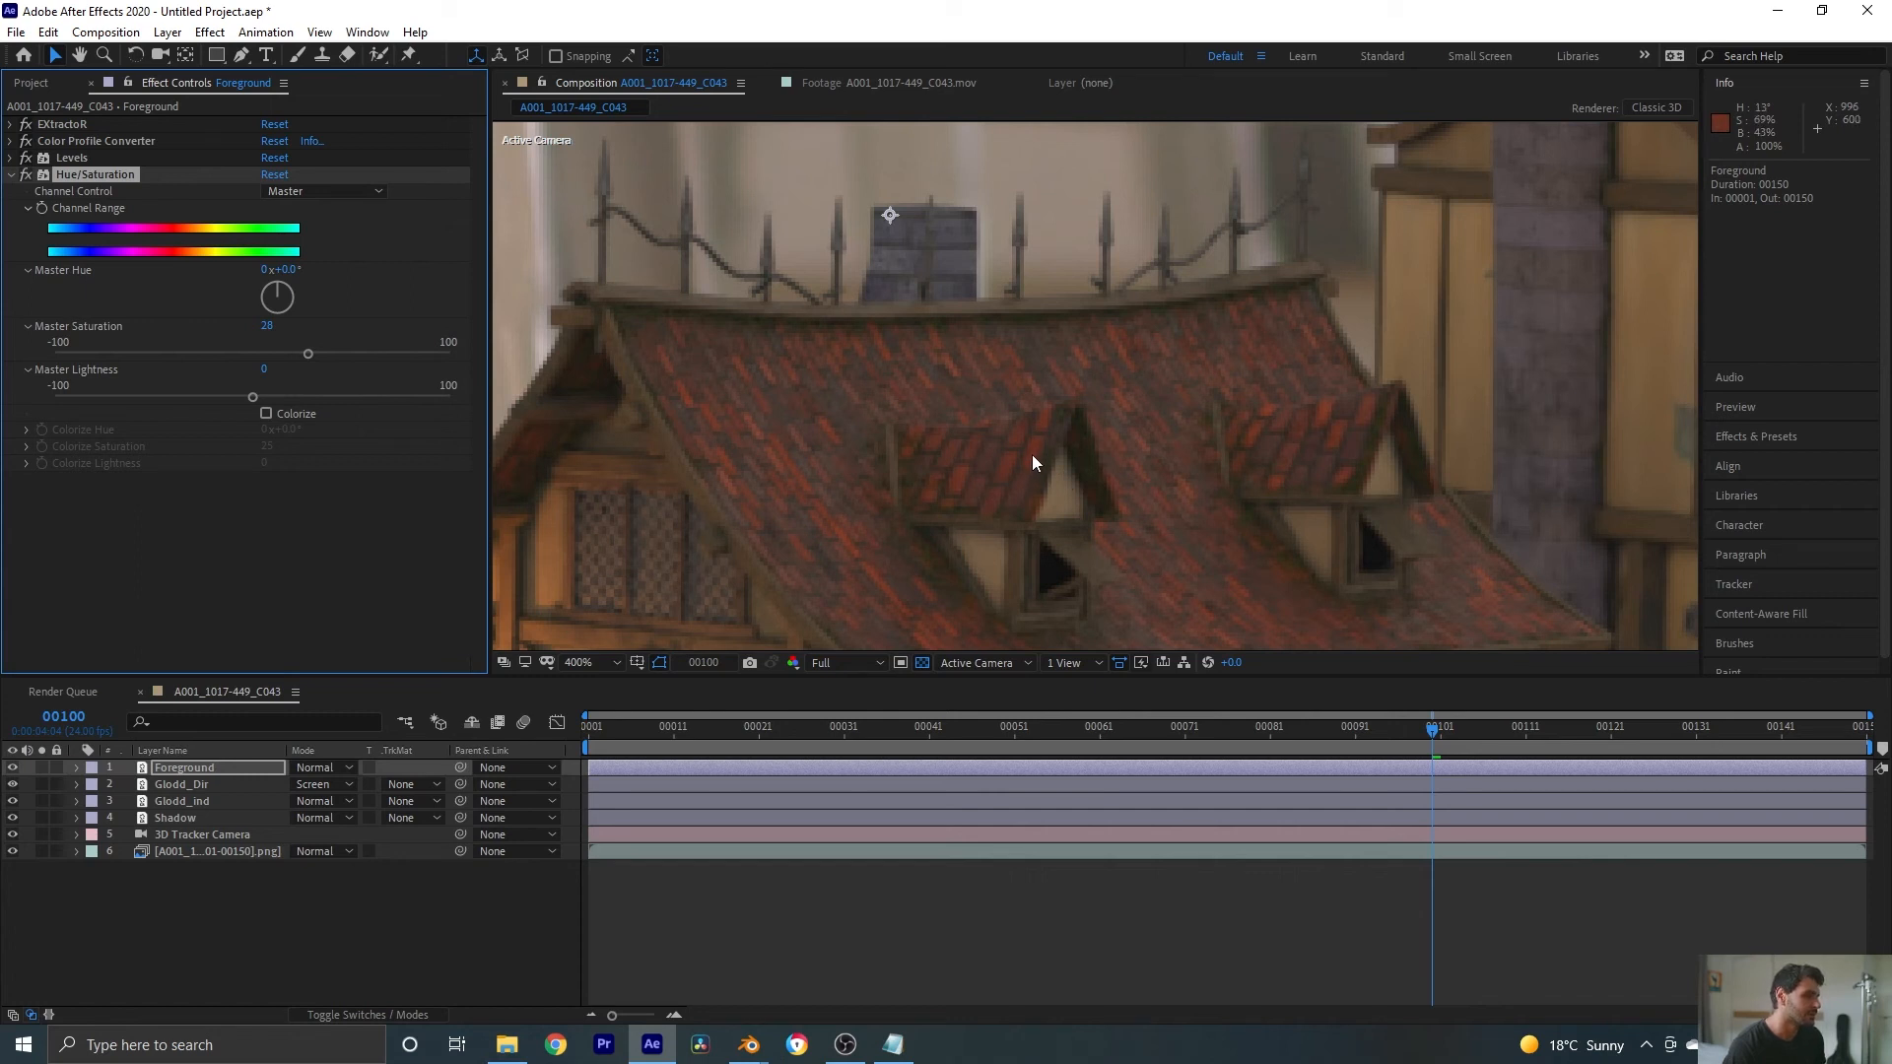
pyautogui.scroll(-3, 1032, 449)
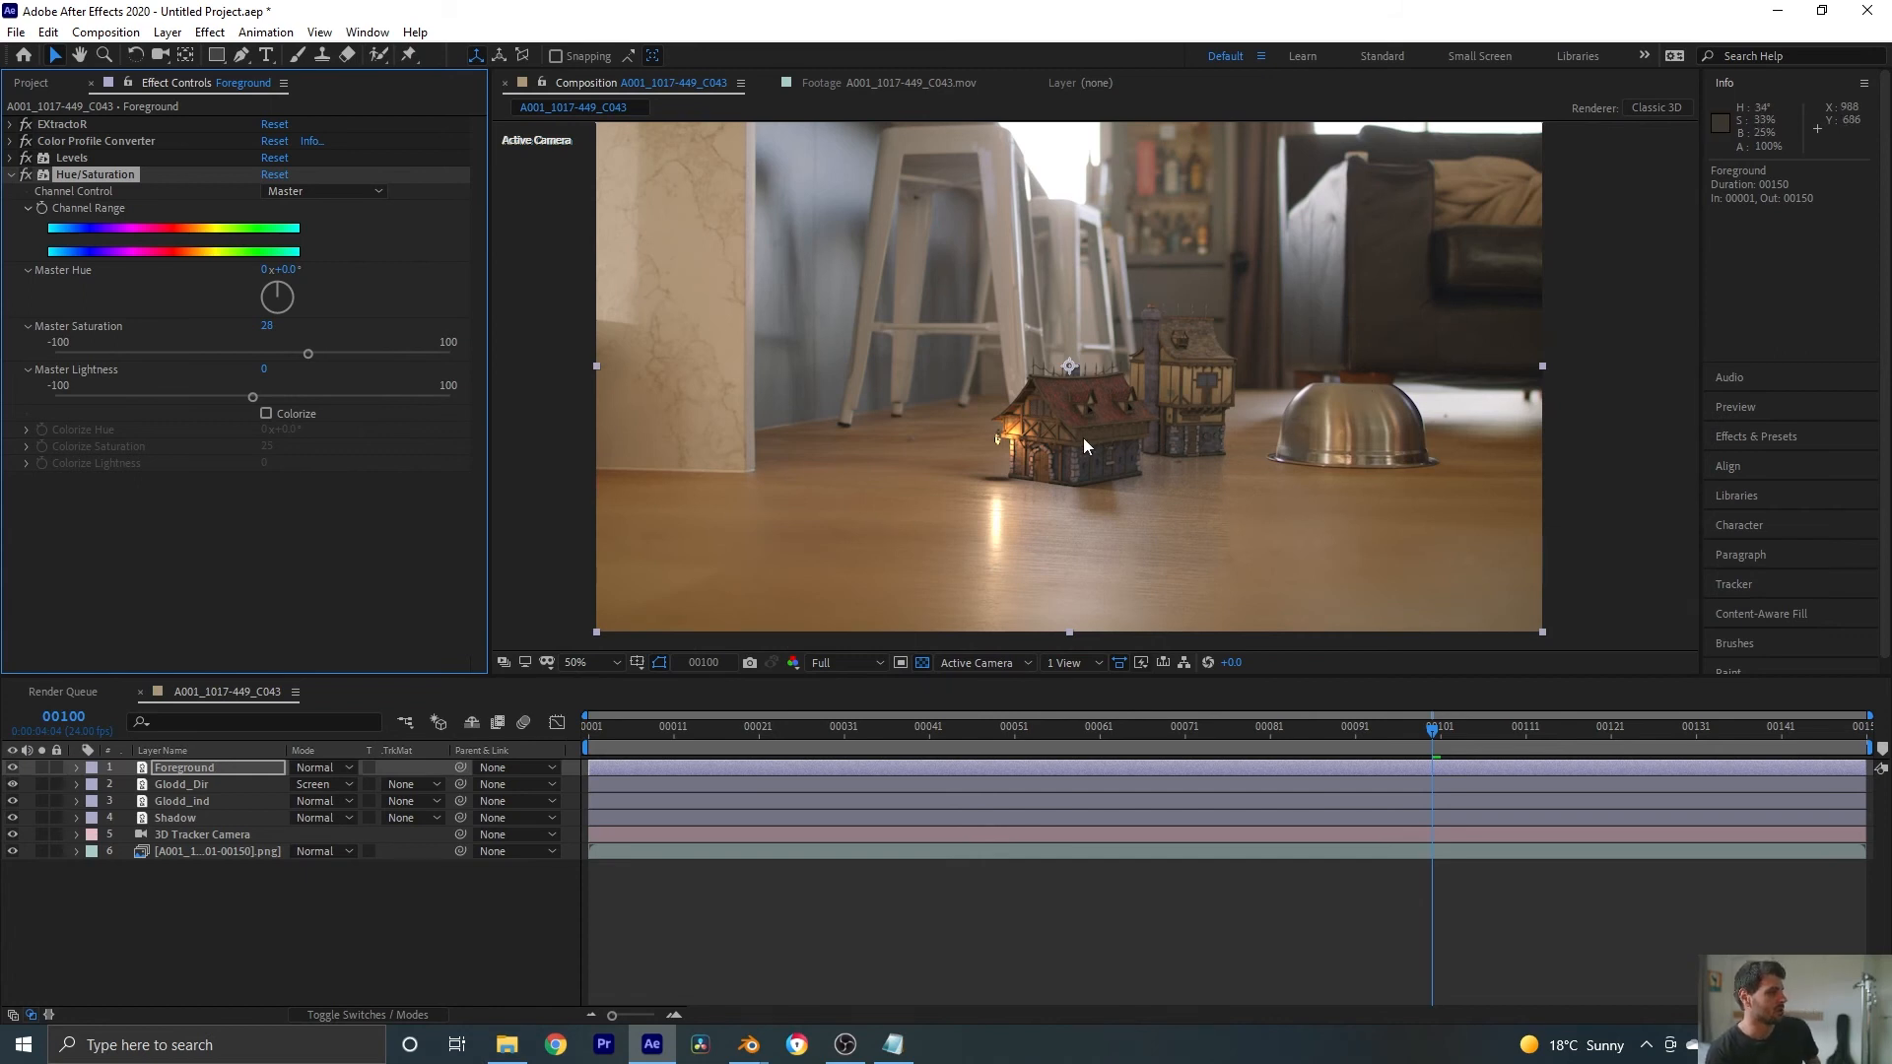
pyautogui.press('/')
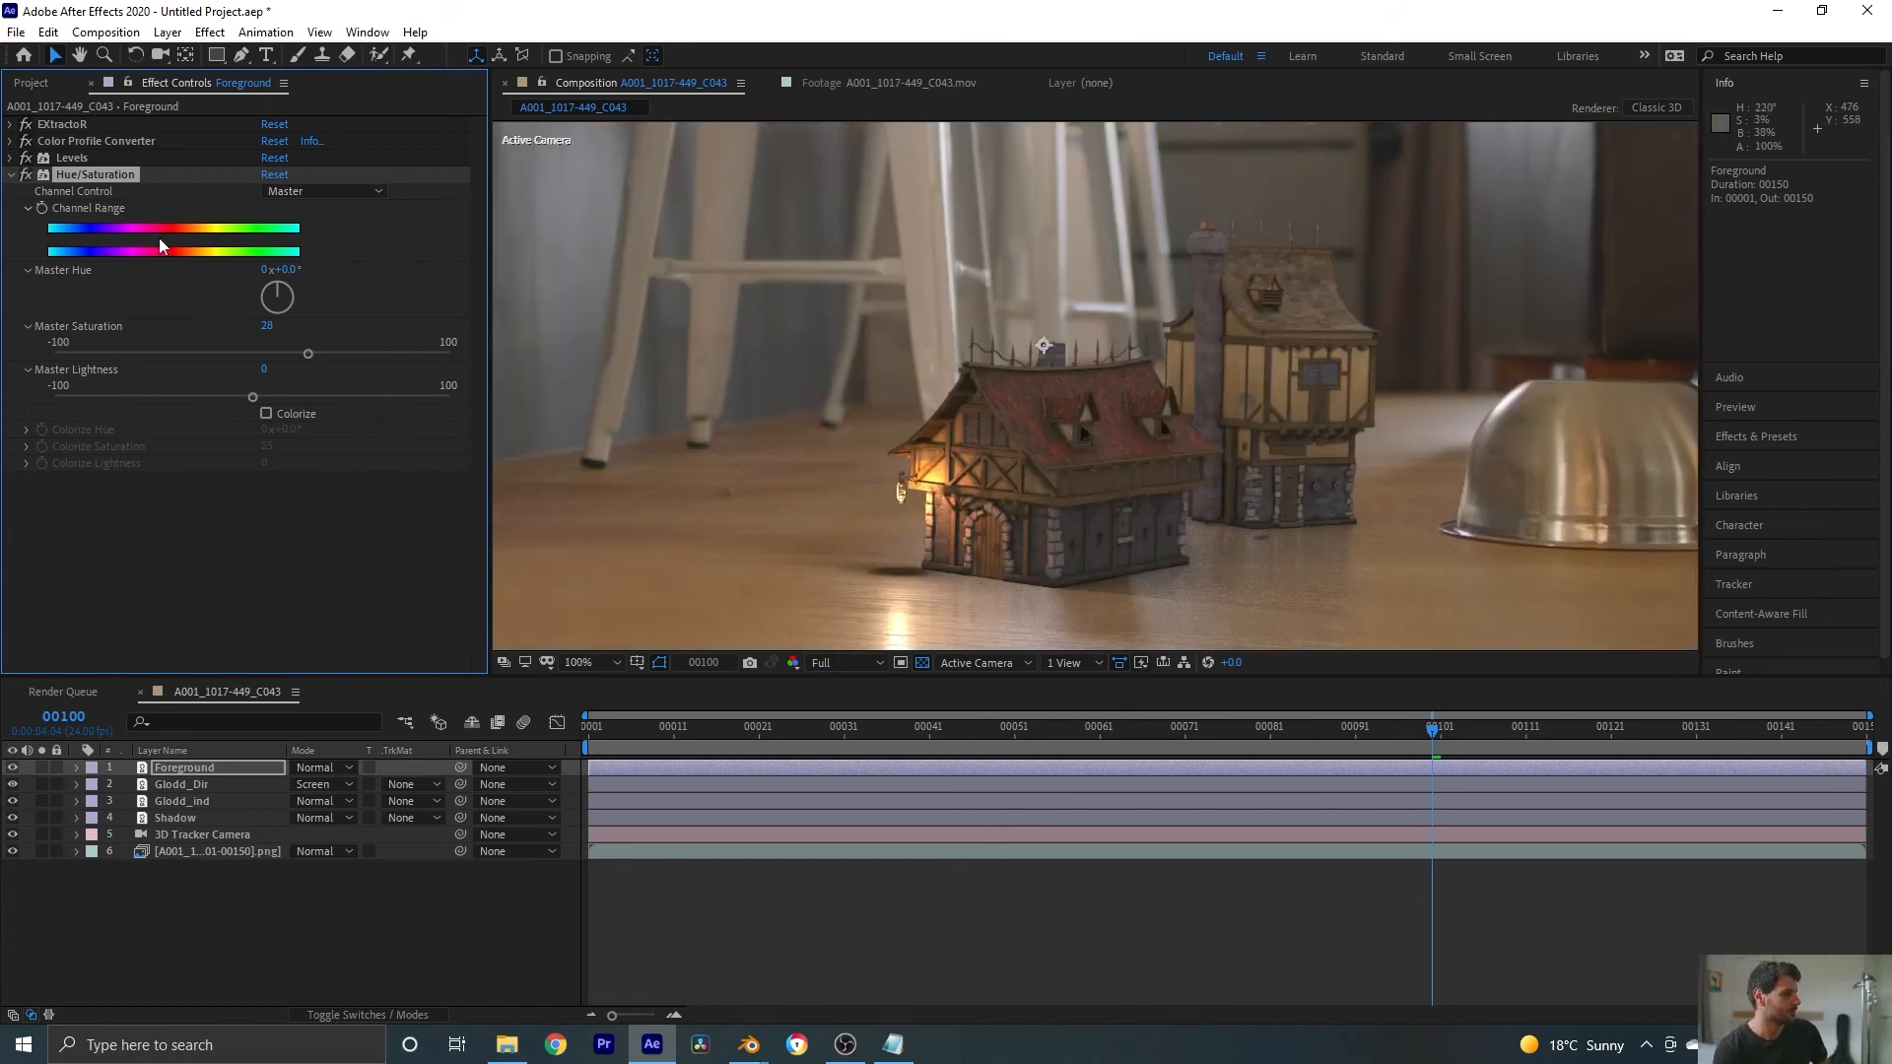
pyautogui.click(11, 175)
pyautogui.scroll(-2, 1162, 383)
pyautogui.scroll(-2, 1186, 410)
pyautogui.scroll(2, 1185, 410)
pyautogui.moveTo(1185, 410); pyautogui.dragTo(1061, 441)
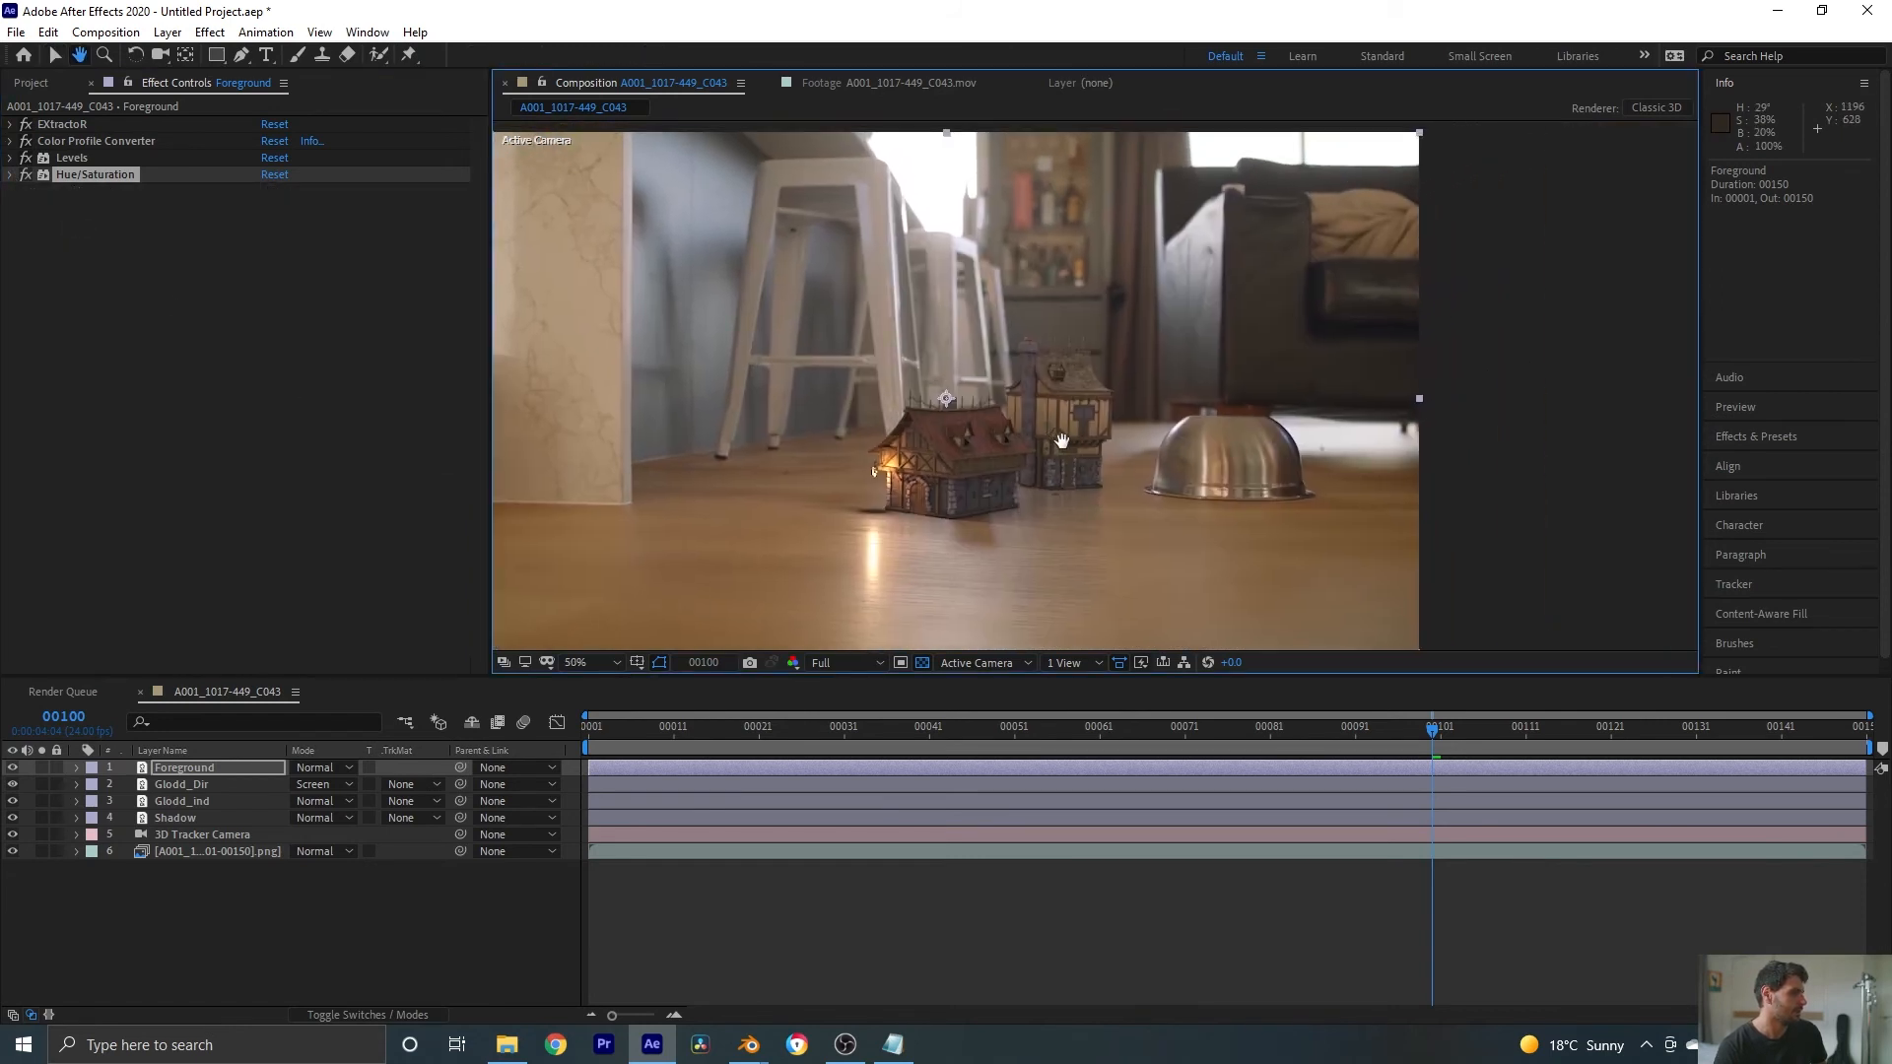
# - Set the Gamma of the Foreground layer's Levels effect to 1.06 to lift the houses' midtones
pyautogui.click(11, 157)
pyautogui.press('/')
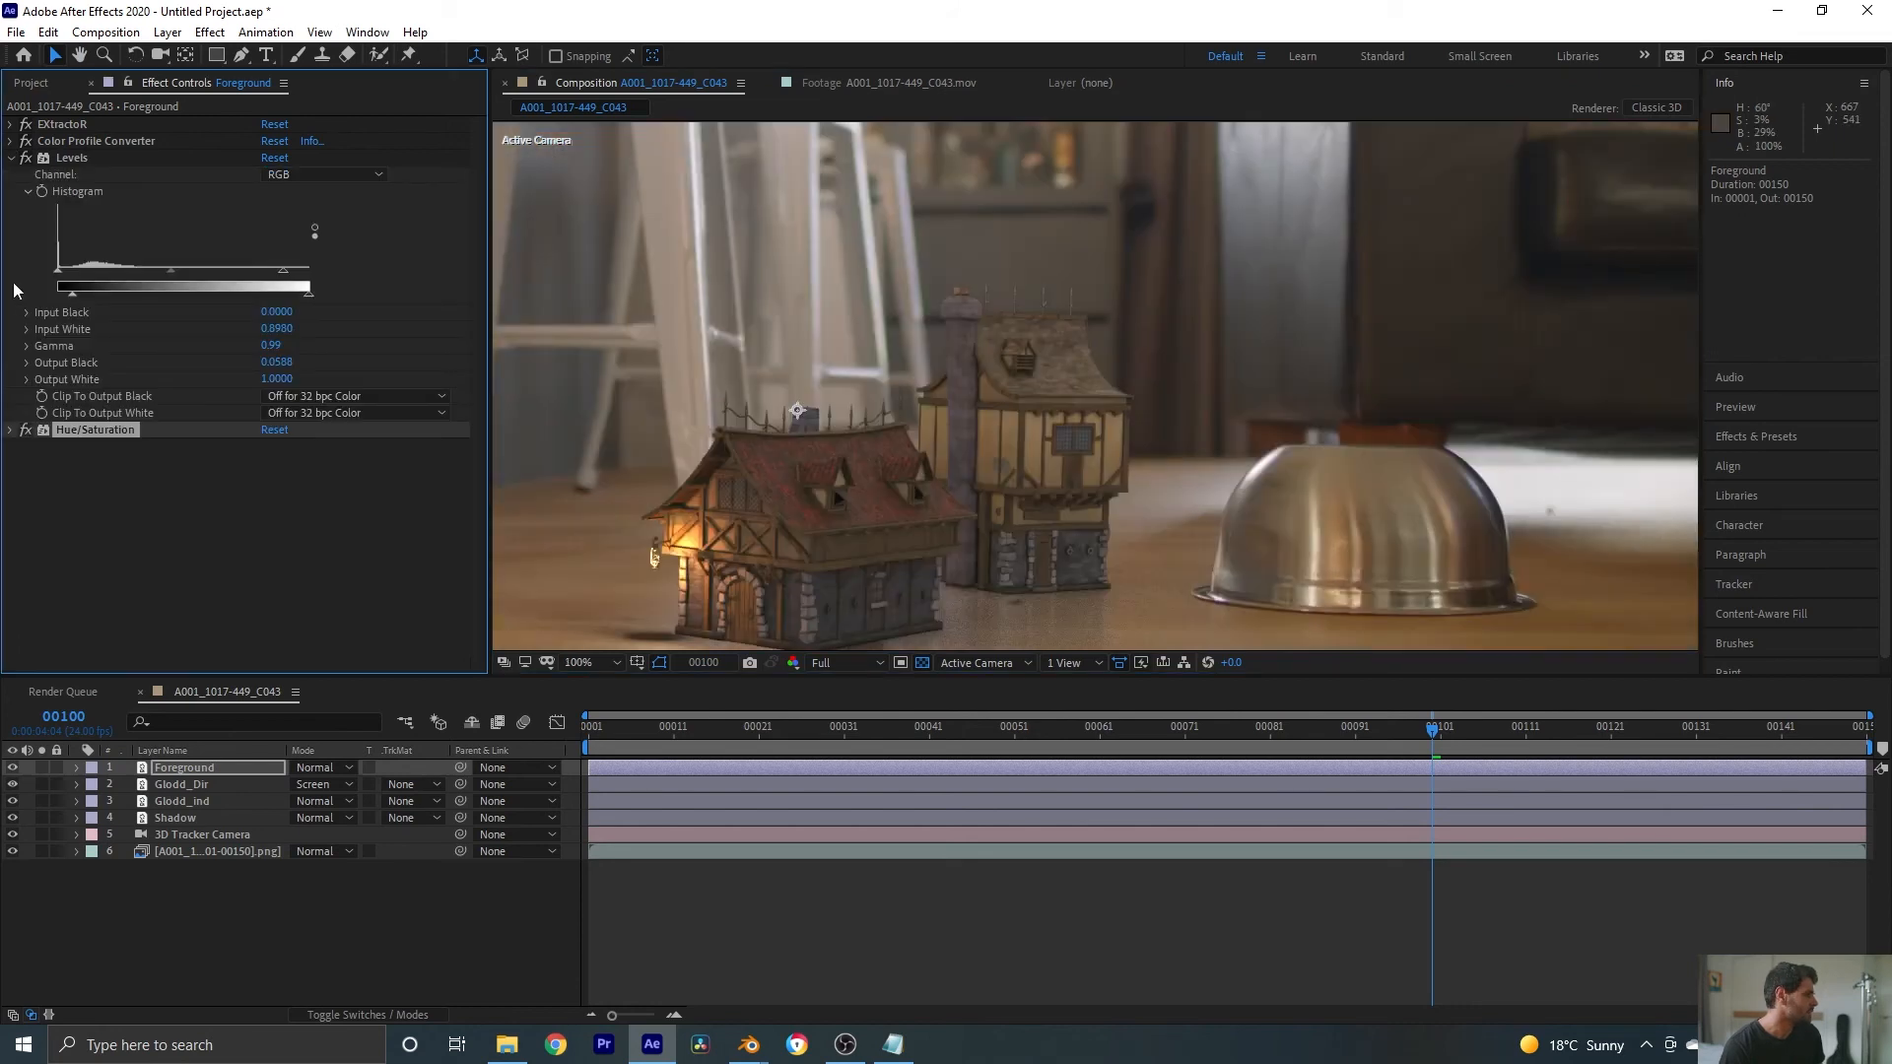
pyautogui.moveTo(172, 270); pyautogui.dragTo(166, 270)
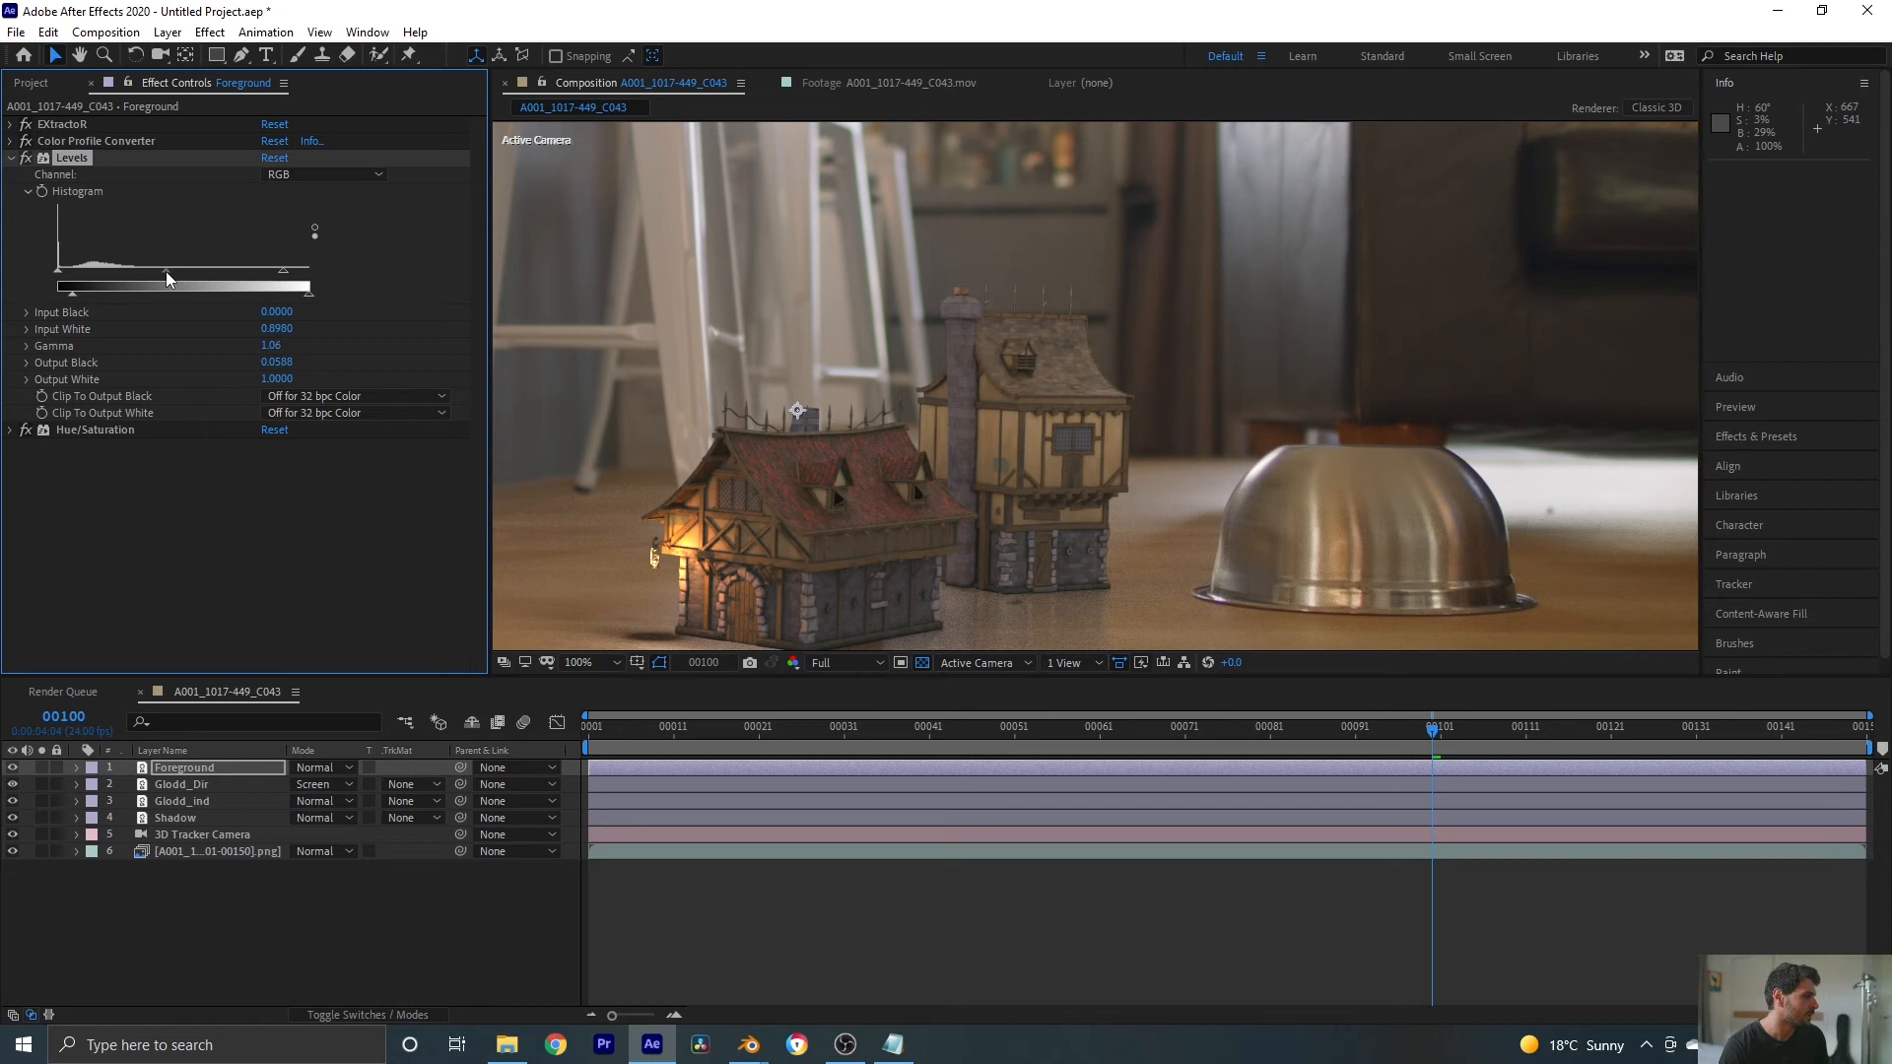
# - Review how the graded miniature houses blend with the live footage, both up close and with the whole frame in view
pyautogui.scroll(-2, 1149, 410)
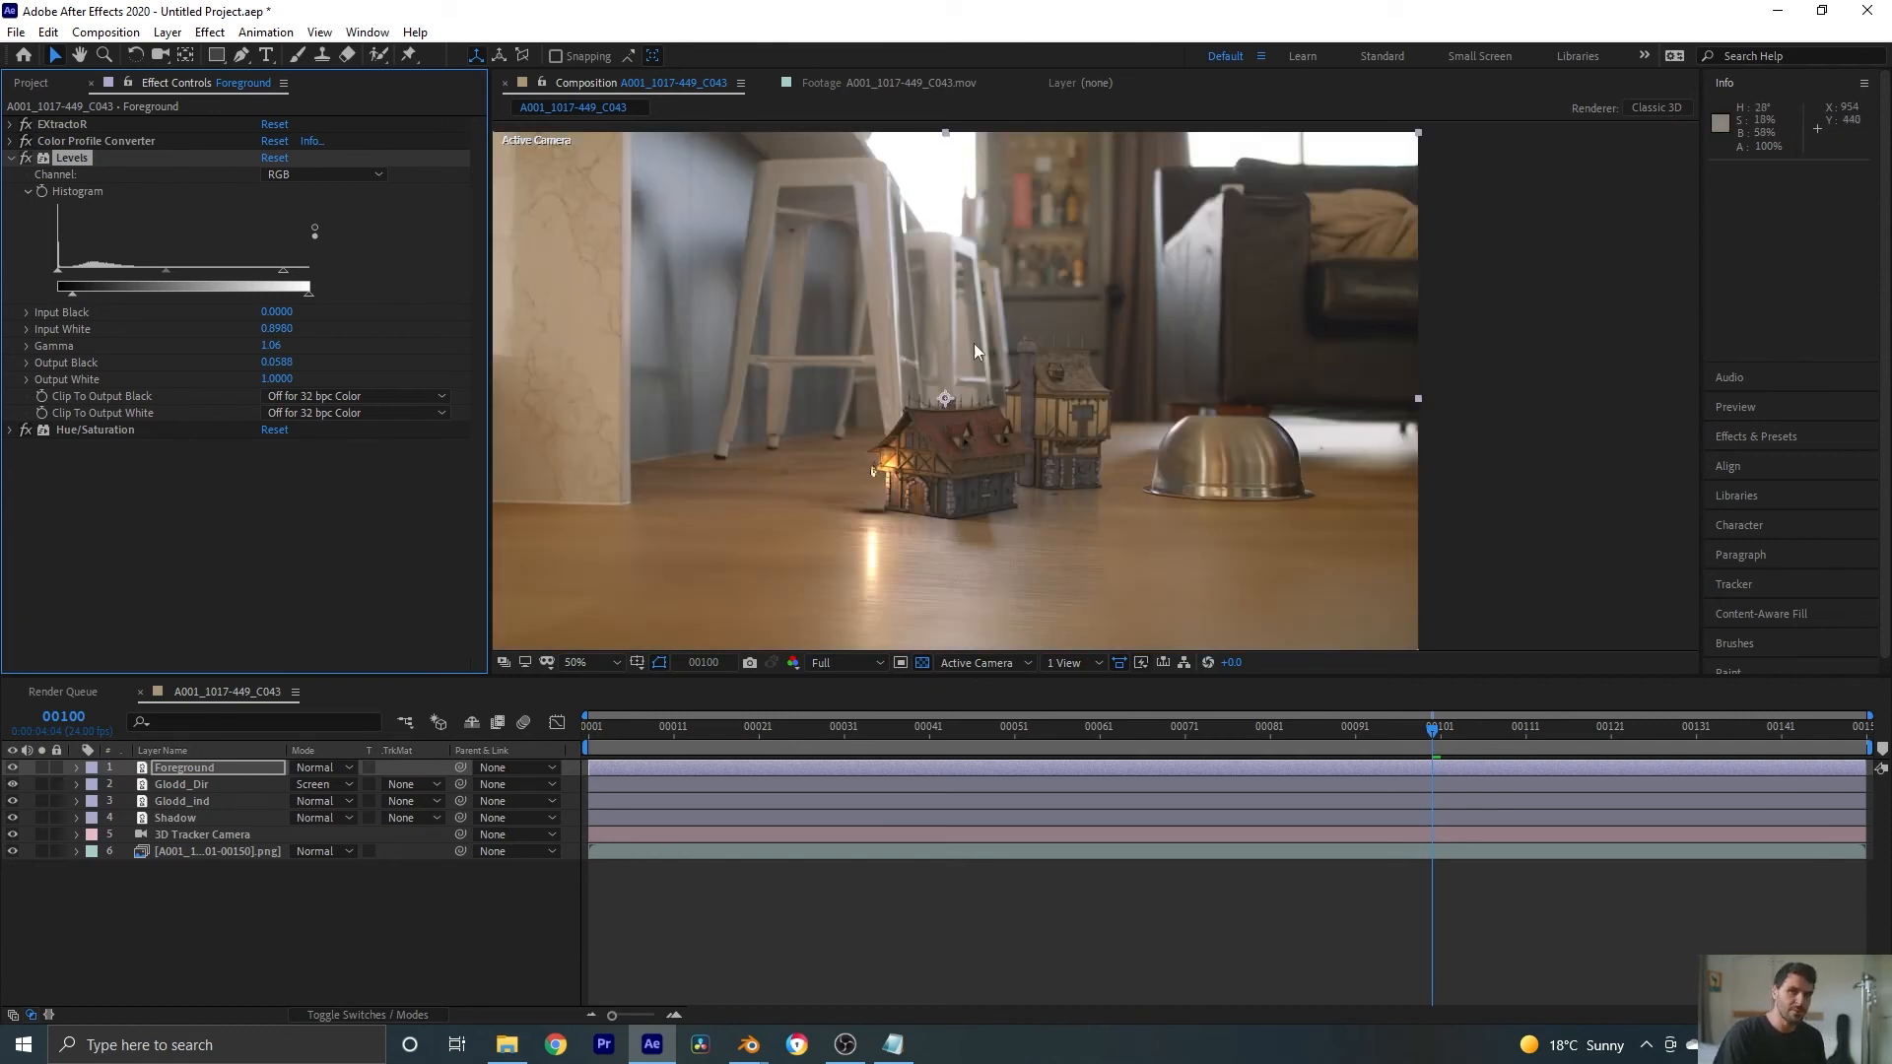
pyautogui.scroll(-2, 1050, 416)
pyautogui.scroll(2, 1052, 479)
pyautogui.moveTo(1087, 482); pyautogui.dragTo(1153, 465)
pyautogui.press('v')
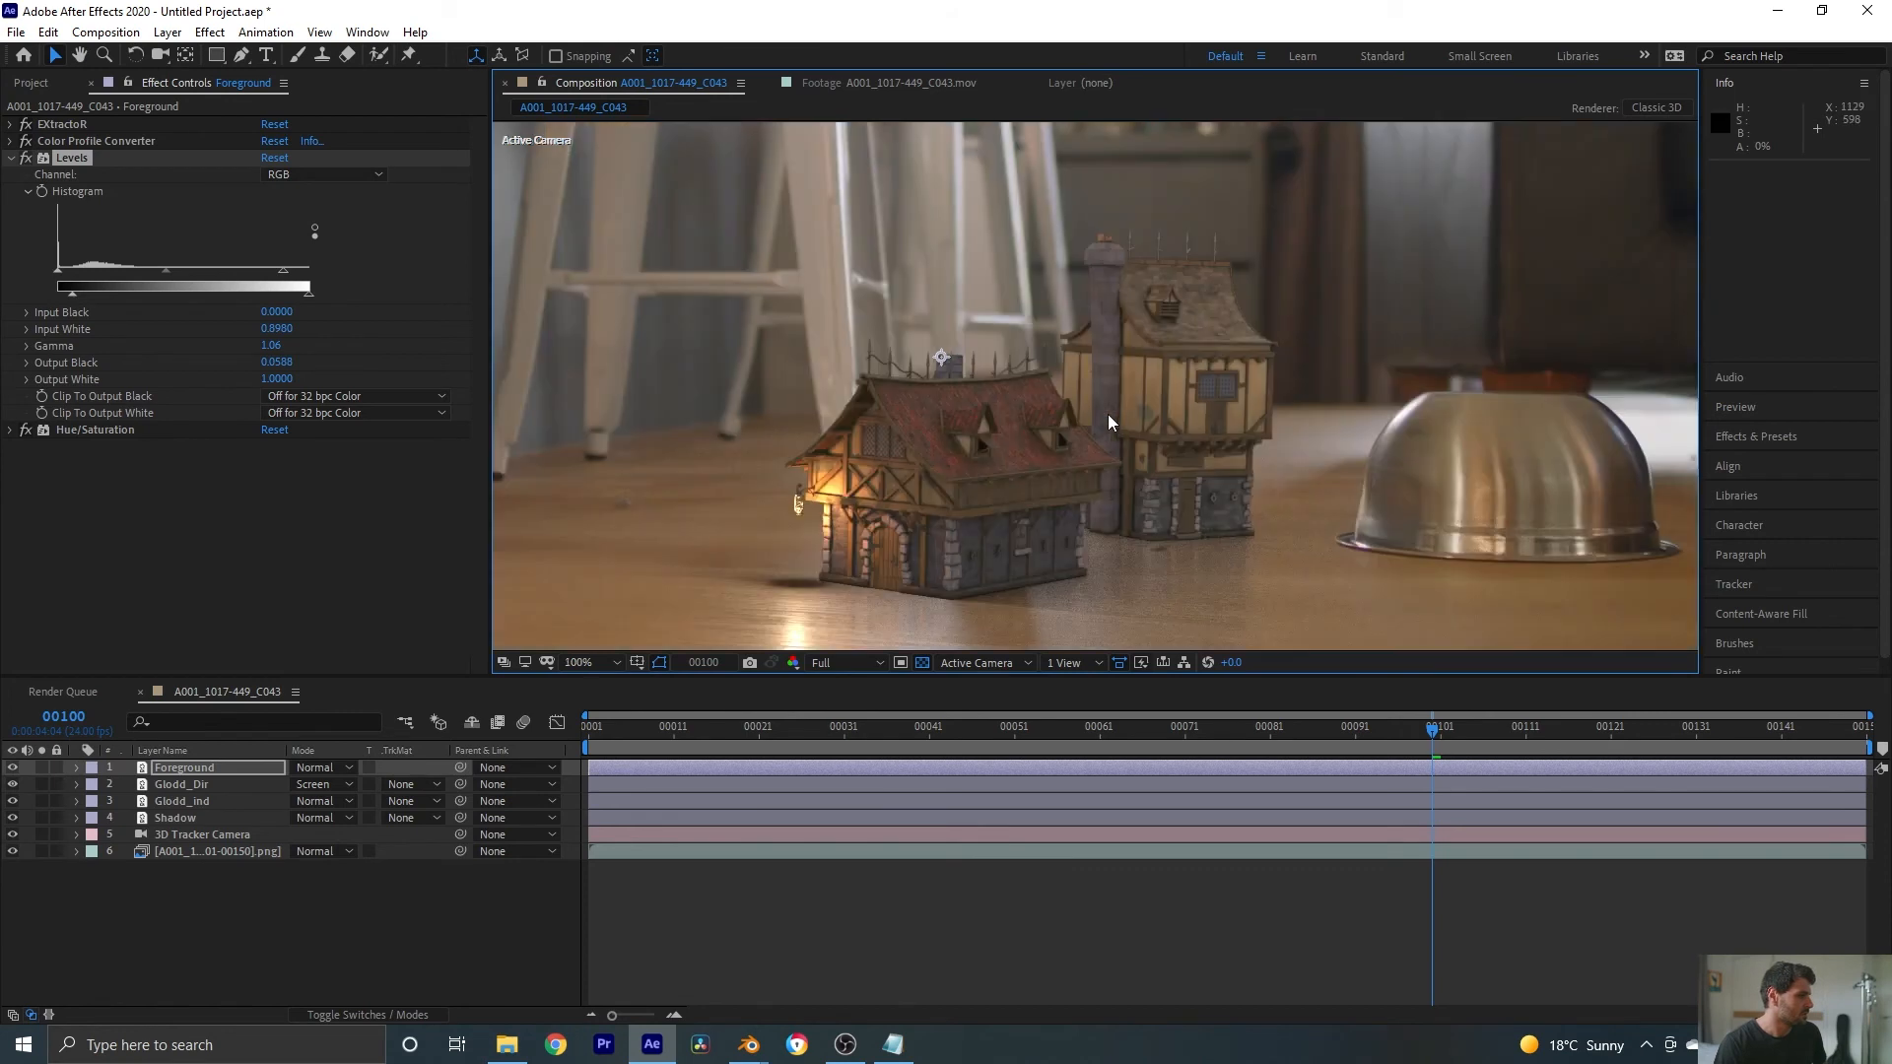
pyautogui.moveTo(1108, 379); pyautogui.dragTo(1083, 389)
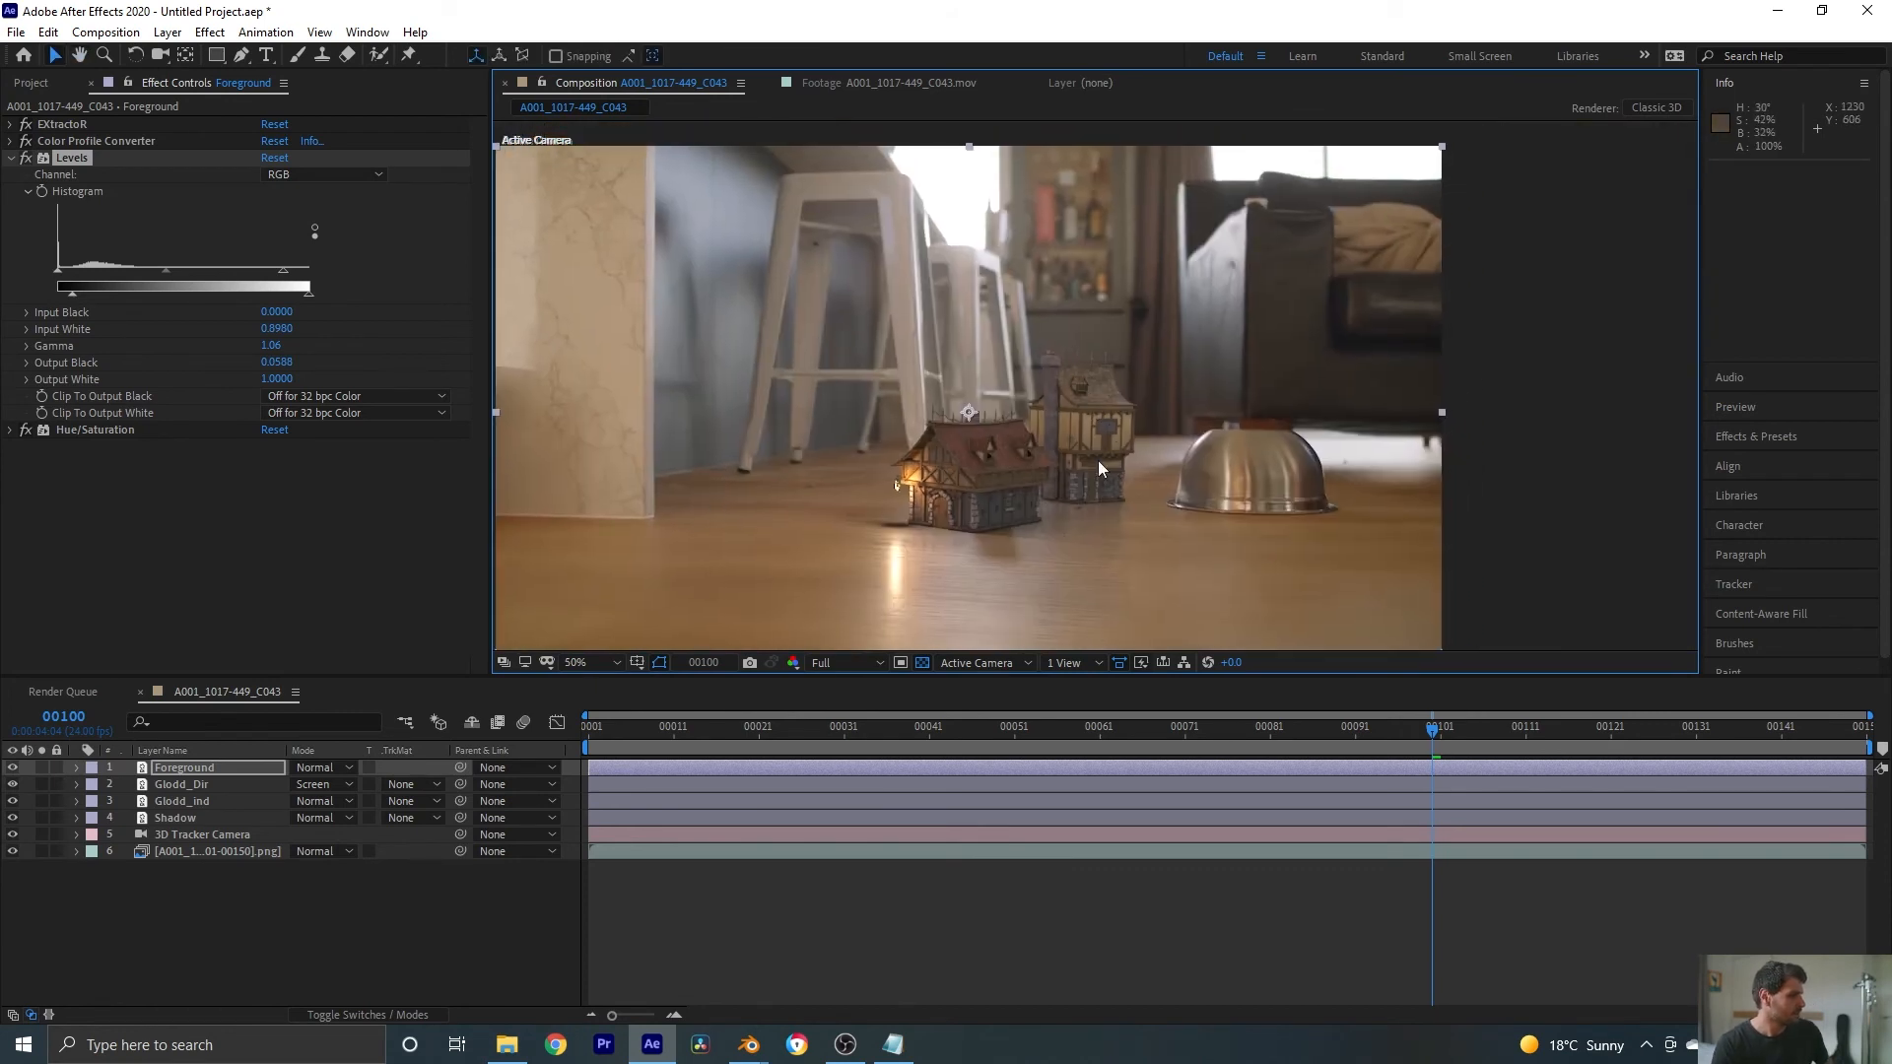
pyautogui.click(11, 157)
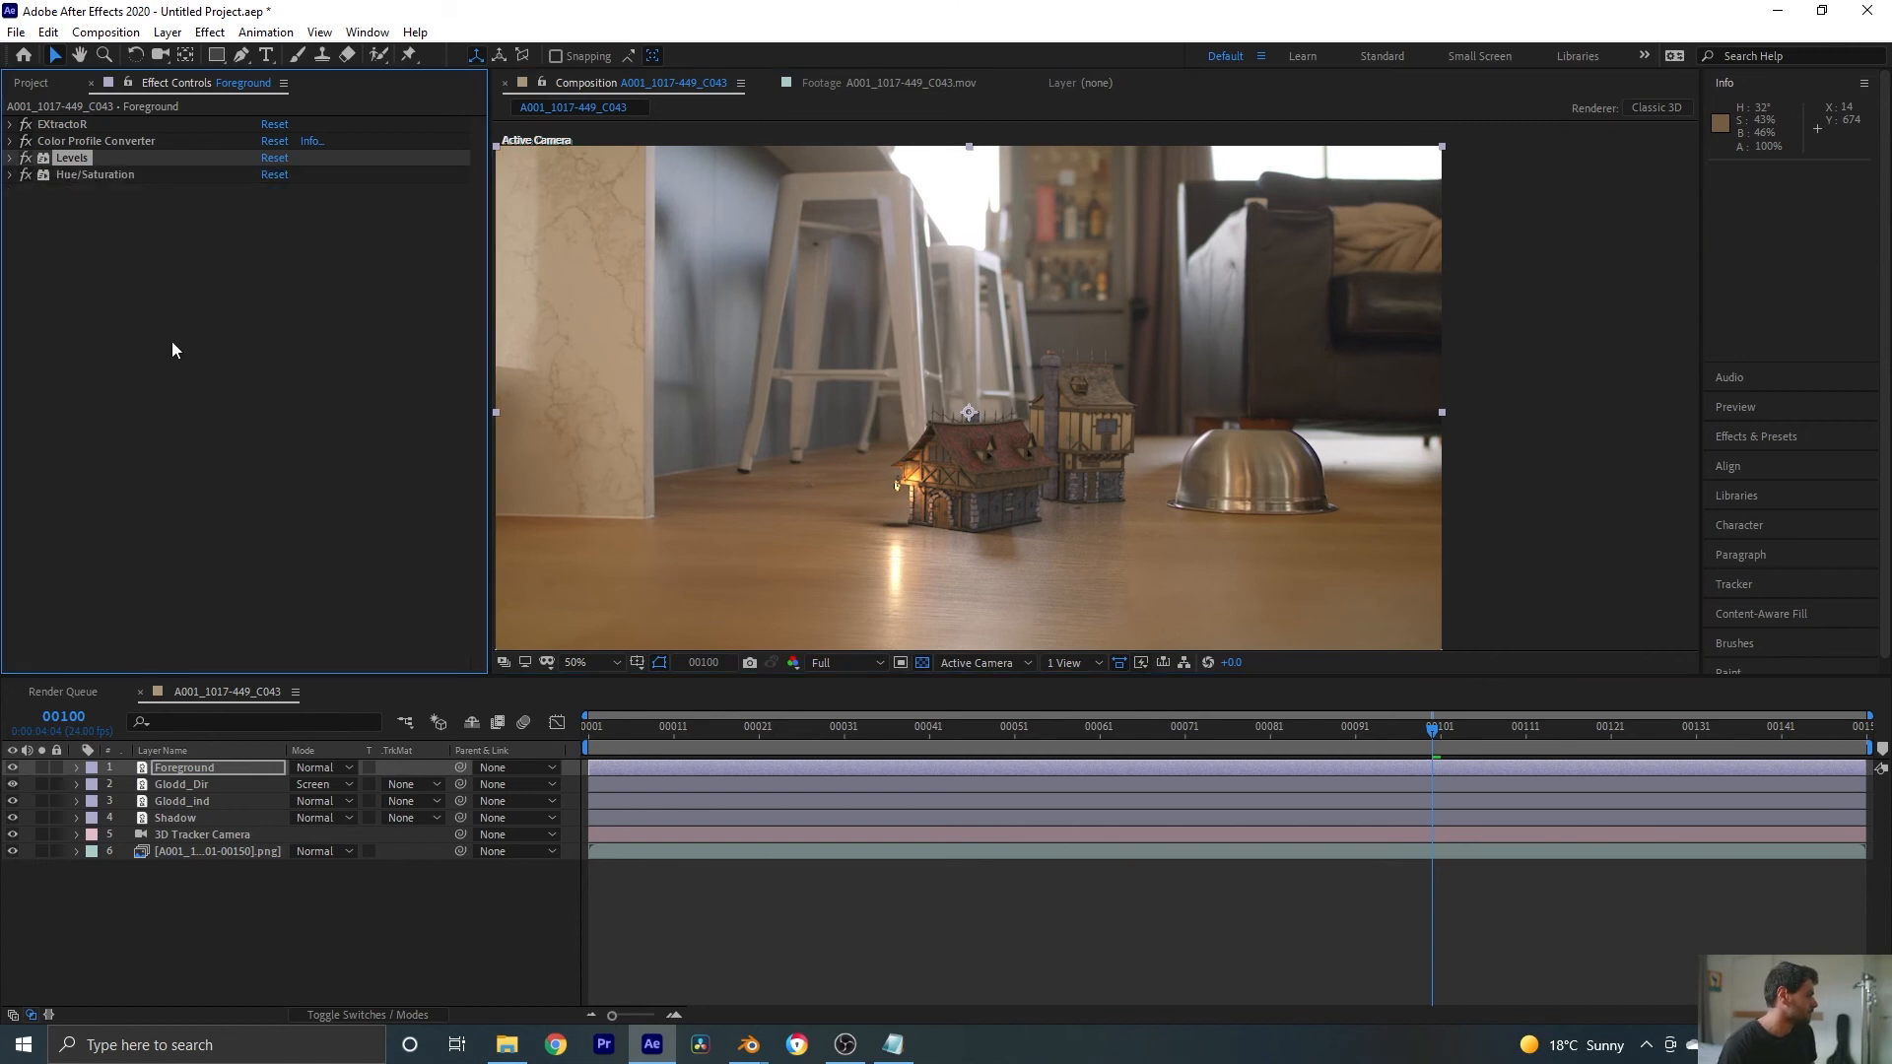
pyautogui.press(',')
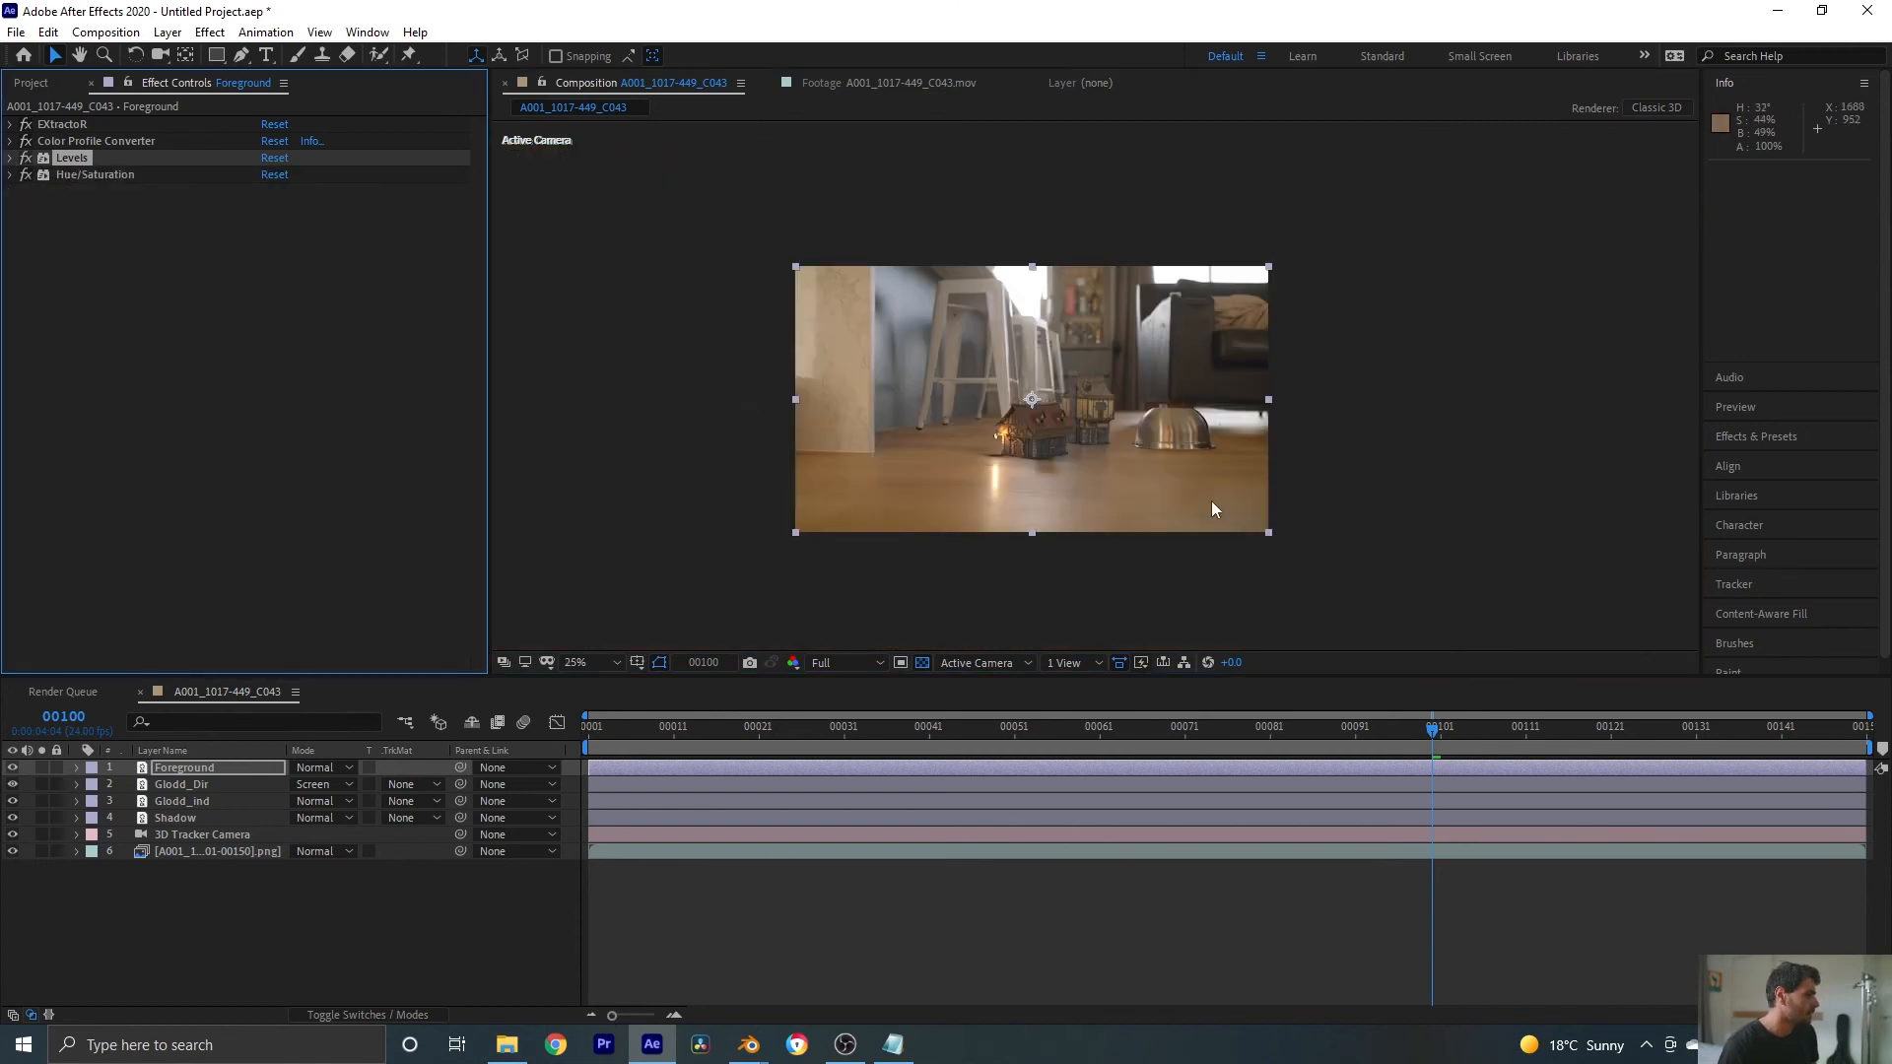
# - Select the Shadow layer and examine the houses' shadows on the wooden floor beside the lantern glow and the metal bowl
pyautogui.press('.')
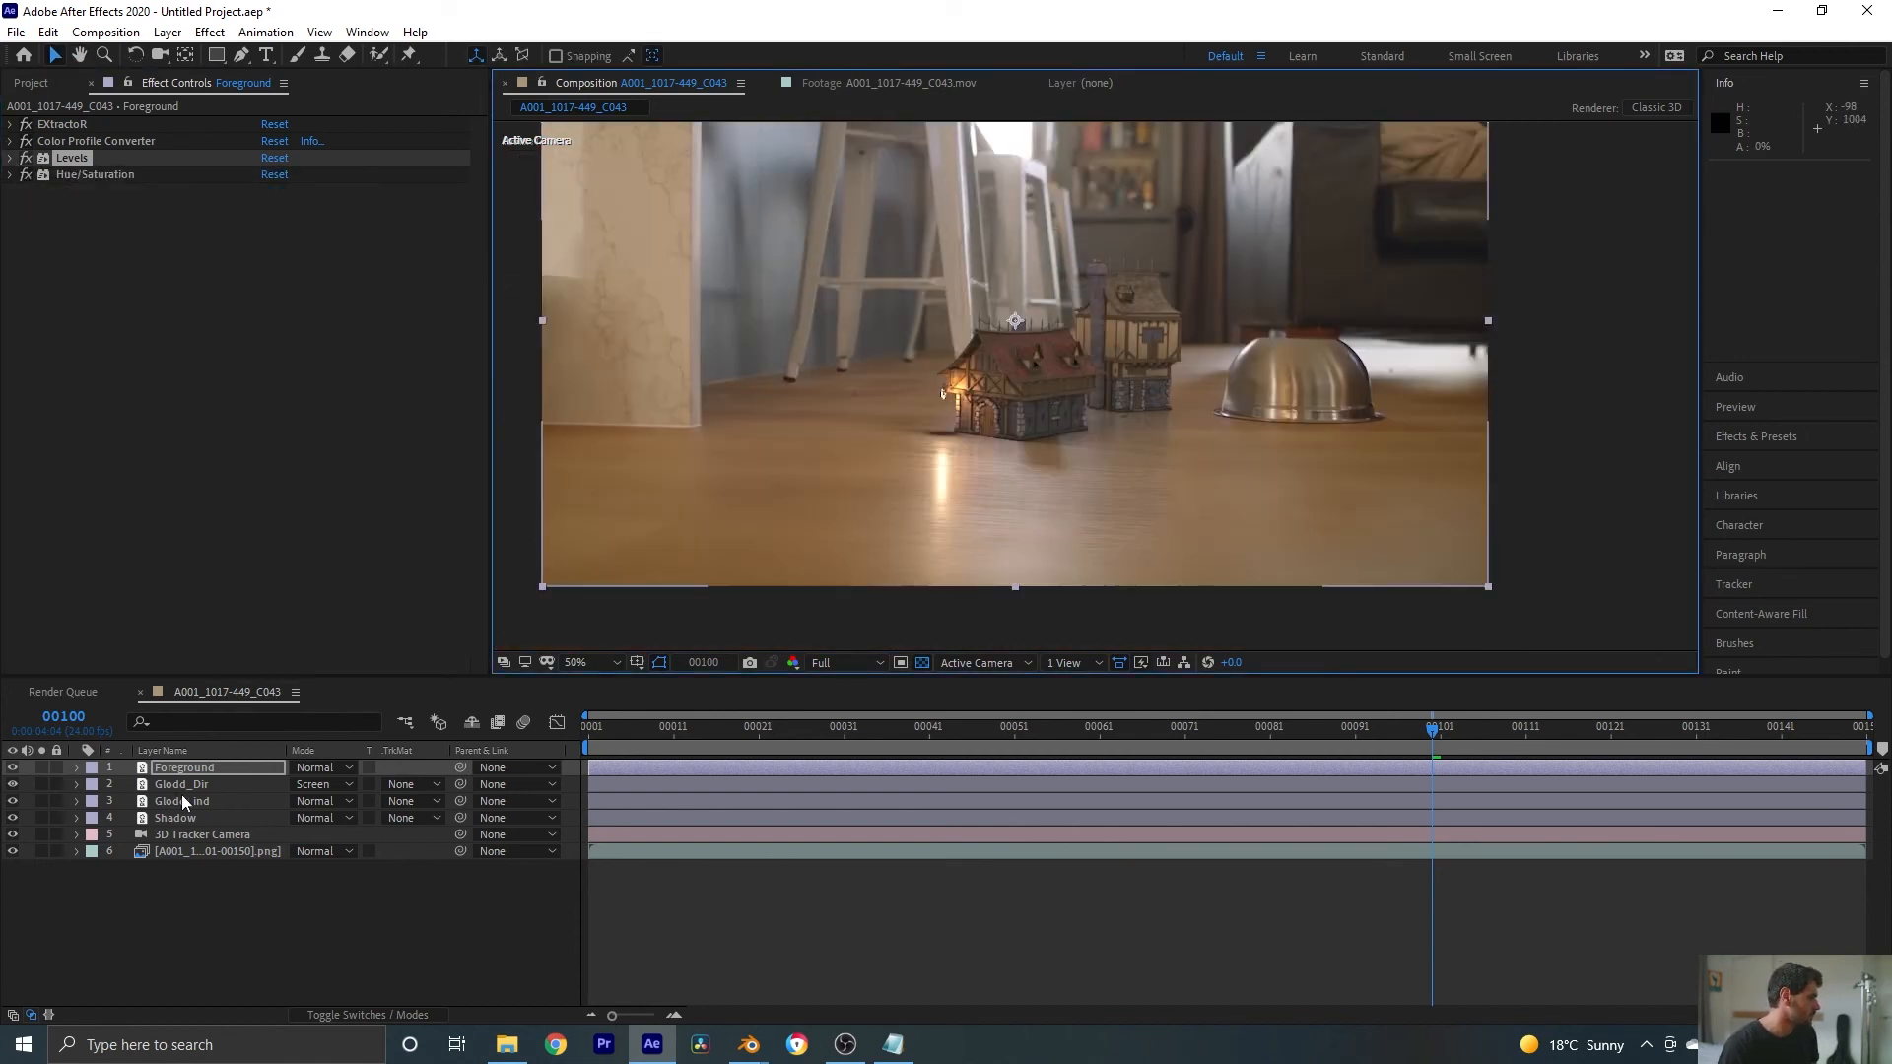
pyautogui.click(175, 818)
pyautogui.press('.')
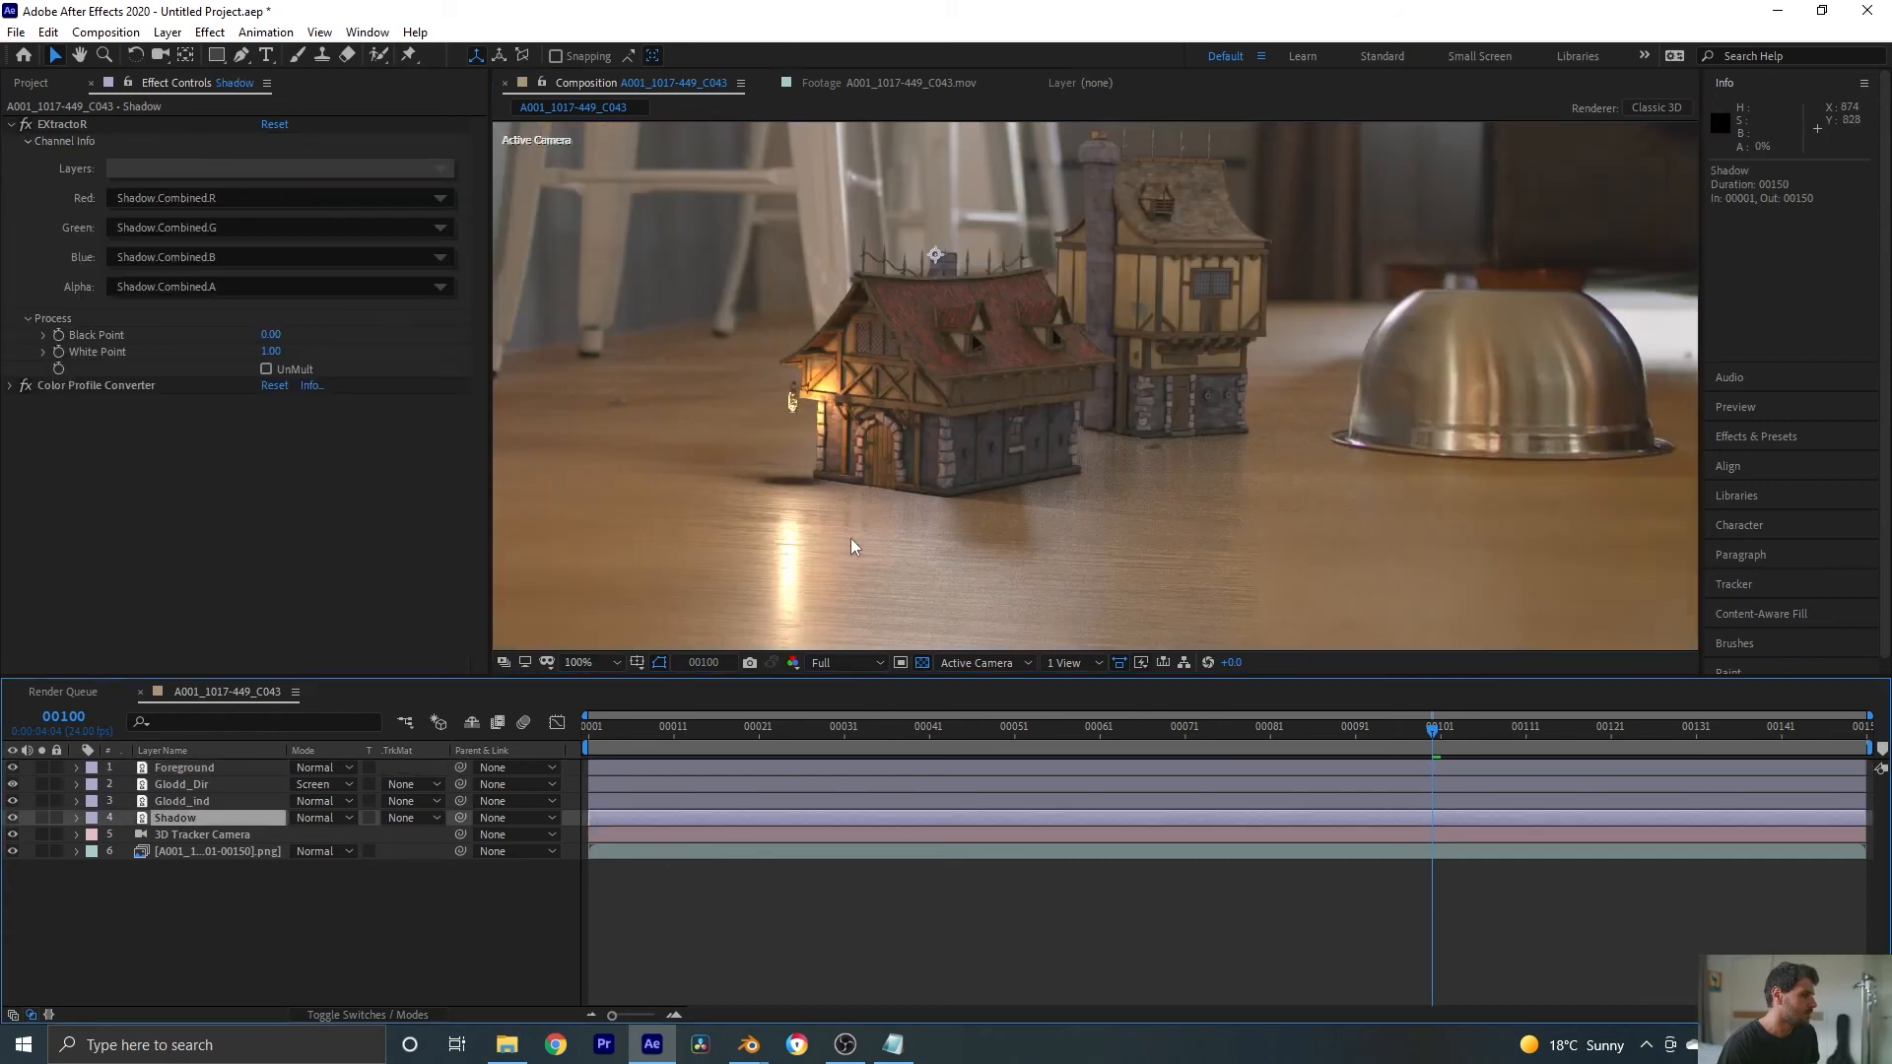
pyautogui.moveTo(1573, 413); pyautogui.dragTo(1713, 374)
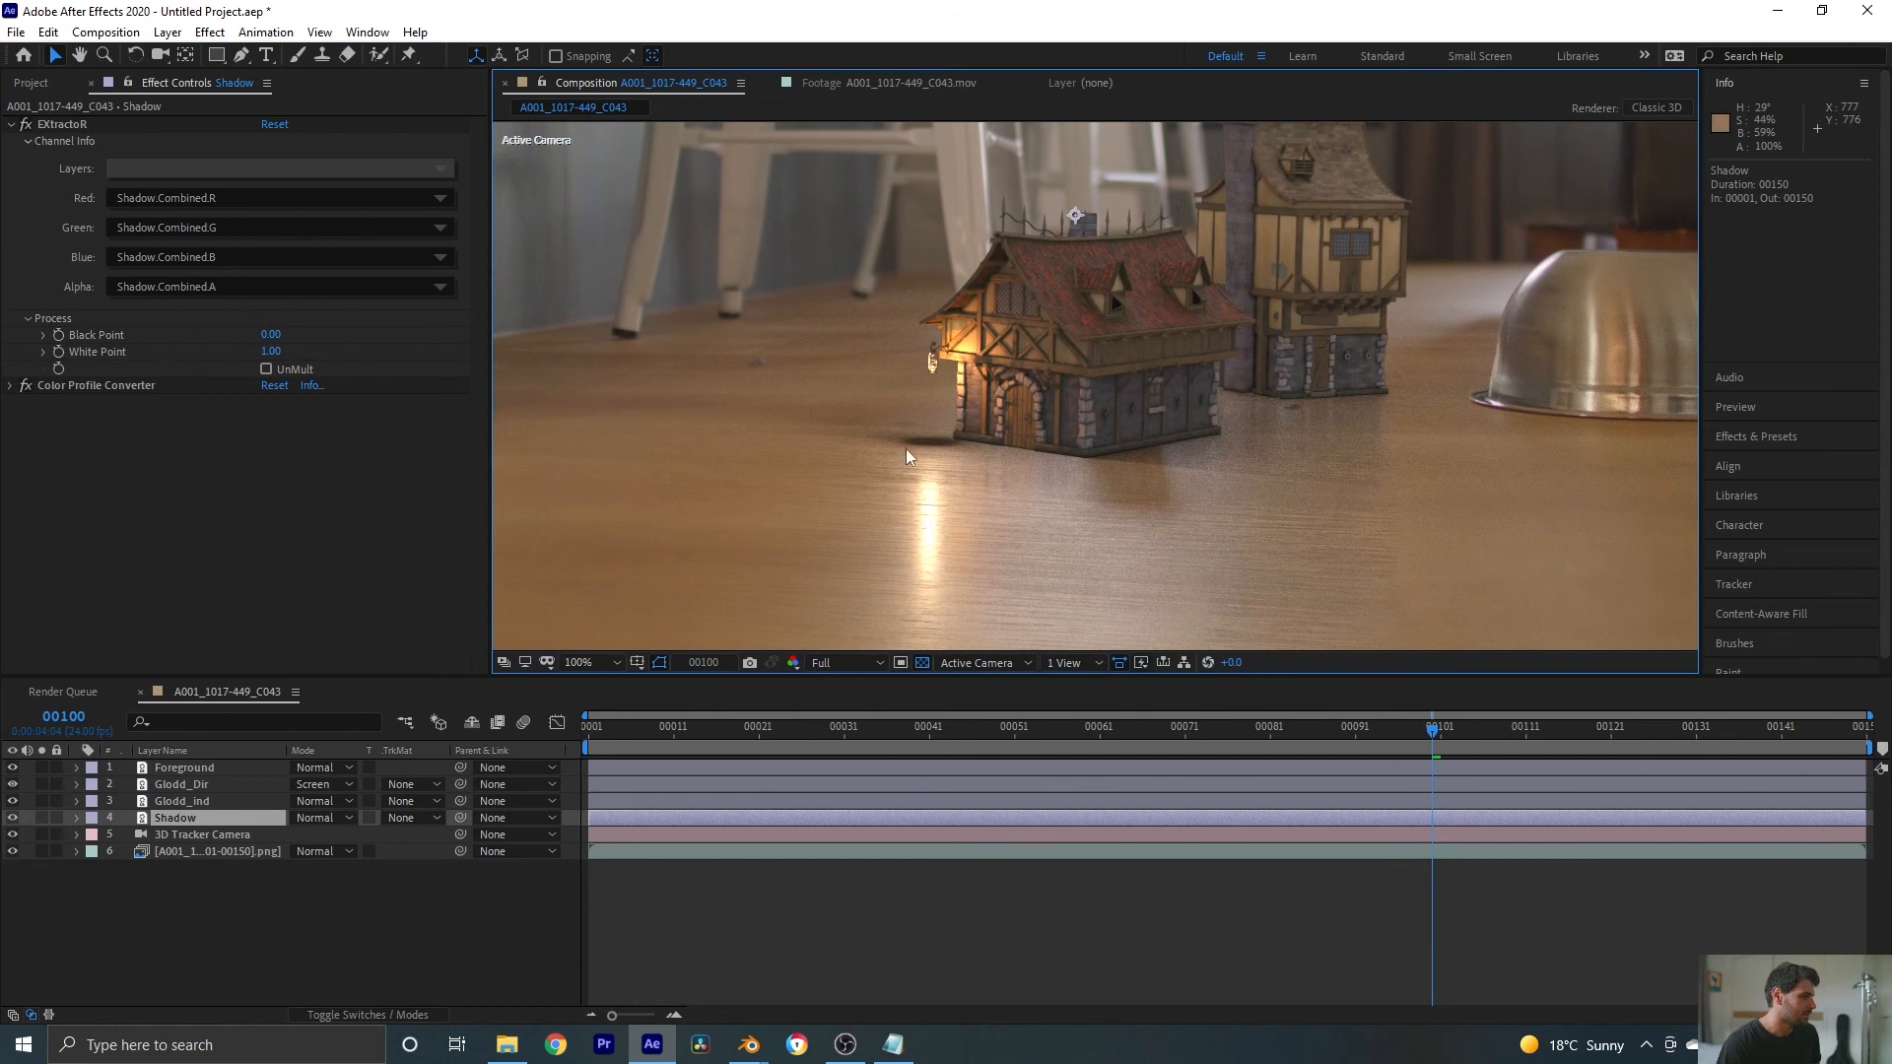
pyautogui.scroll(4, 907, 447)
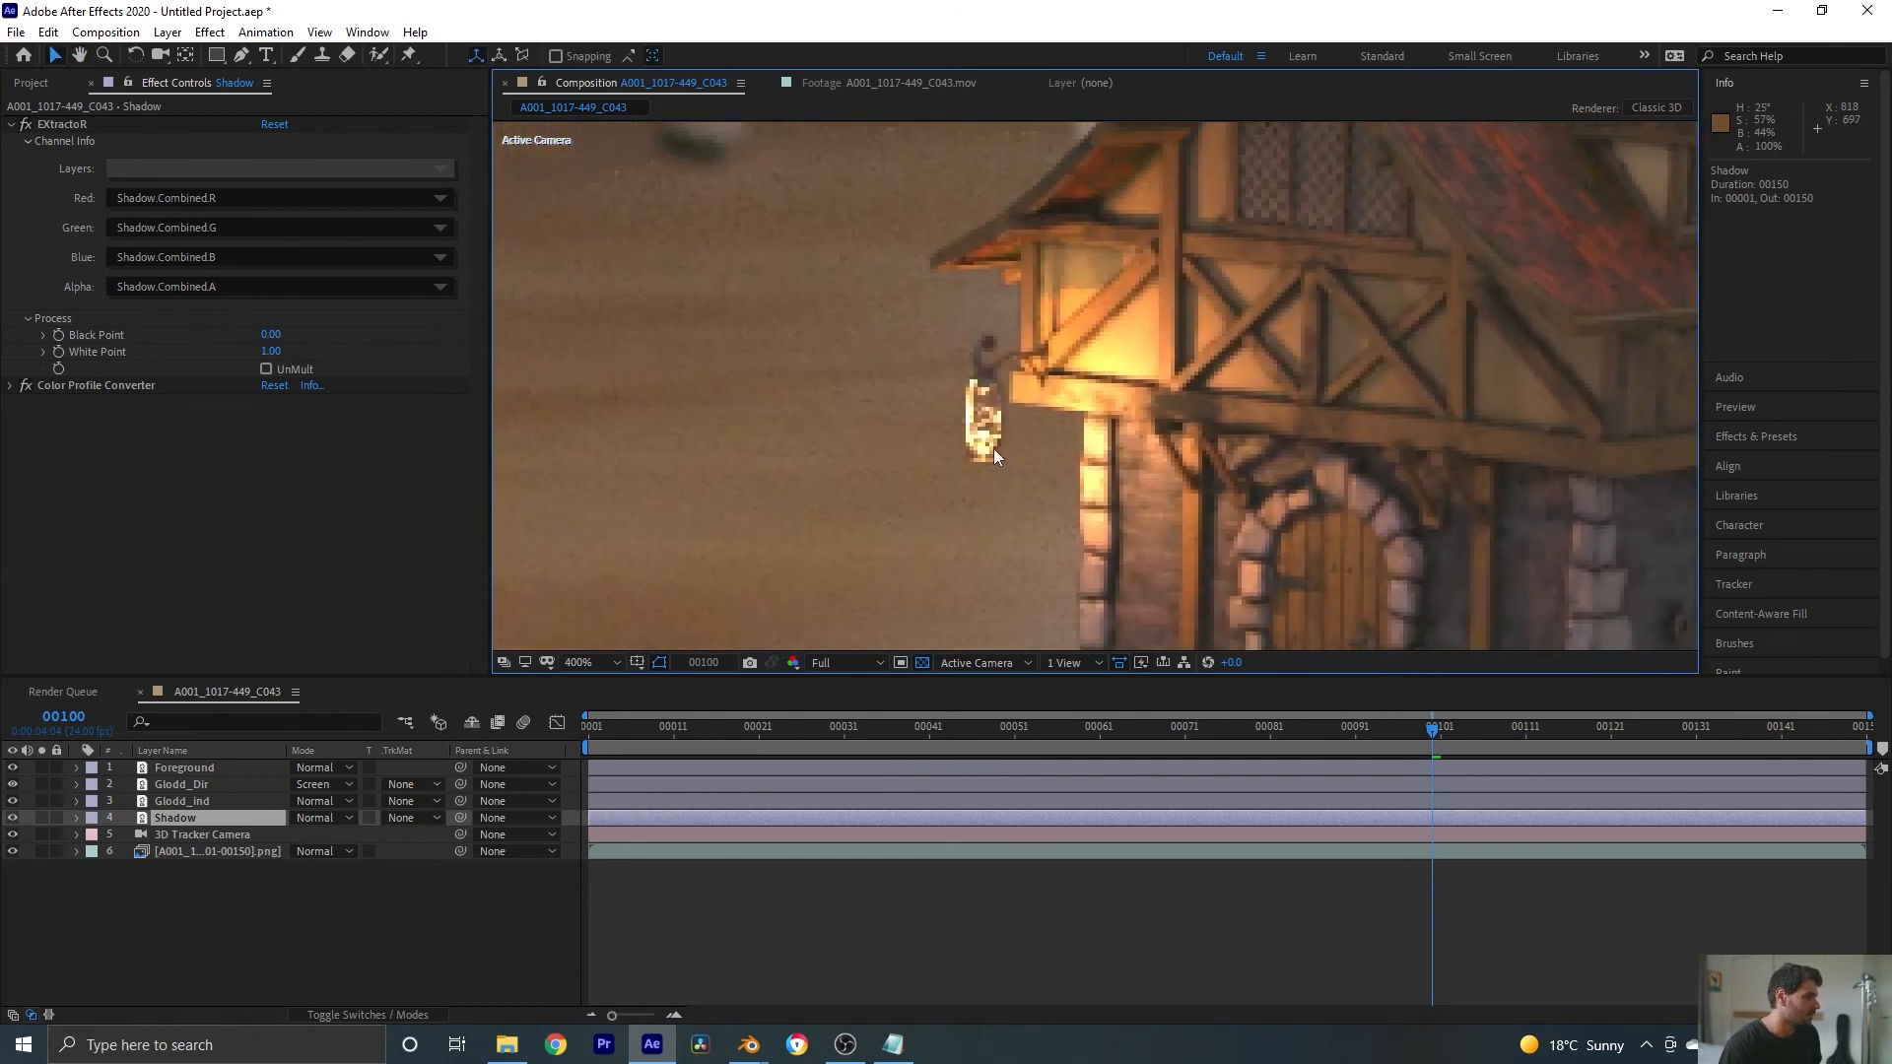
pyautogui.scroll(-3, 1105, 384)
pyautogui.moveTo(1436, 434); pyautogui.dragTo(1208, 454)
pyautogui.click(10, 126)
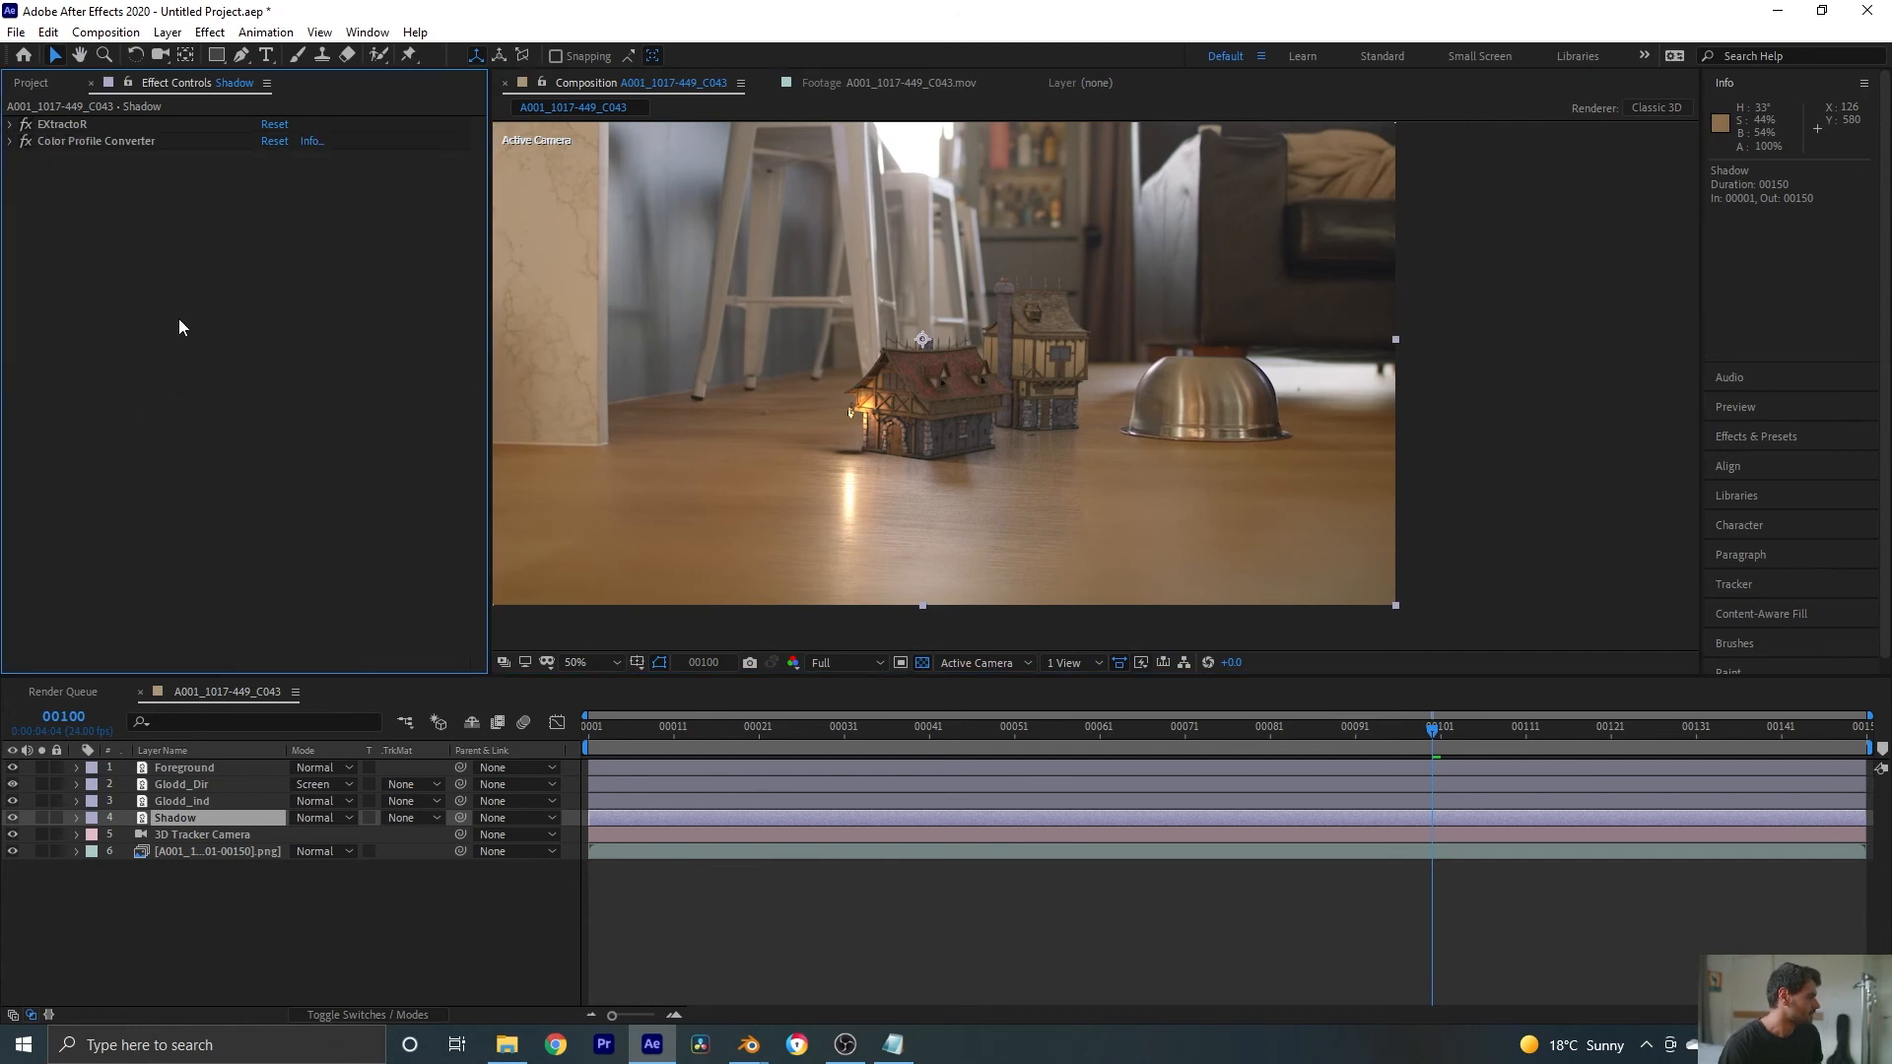
pyautogui.scroll(2, 859, 469)
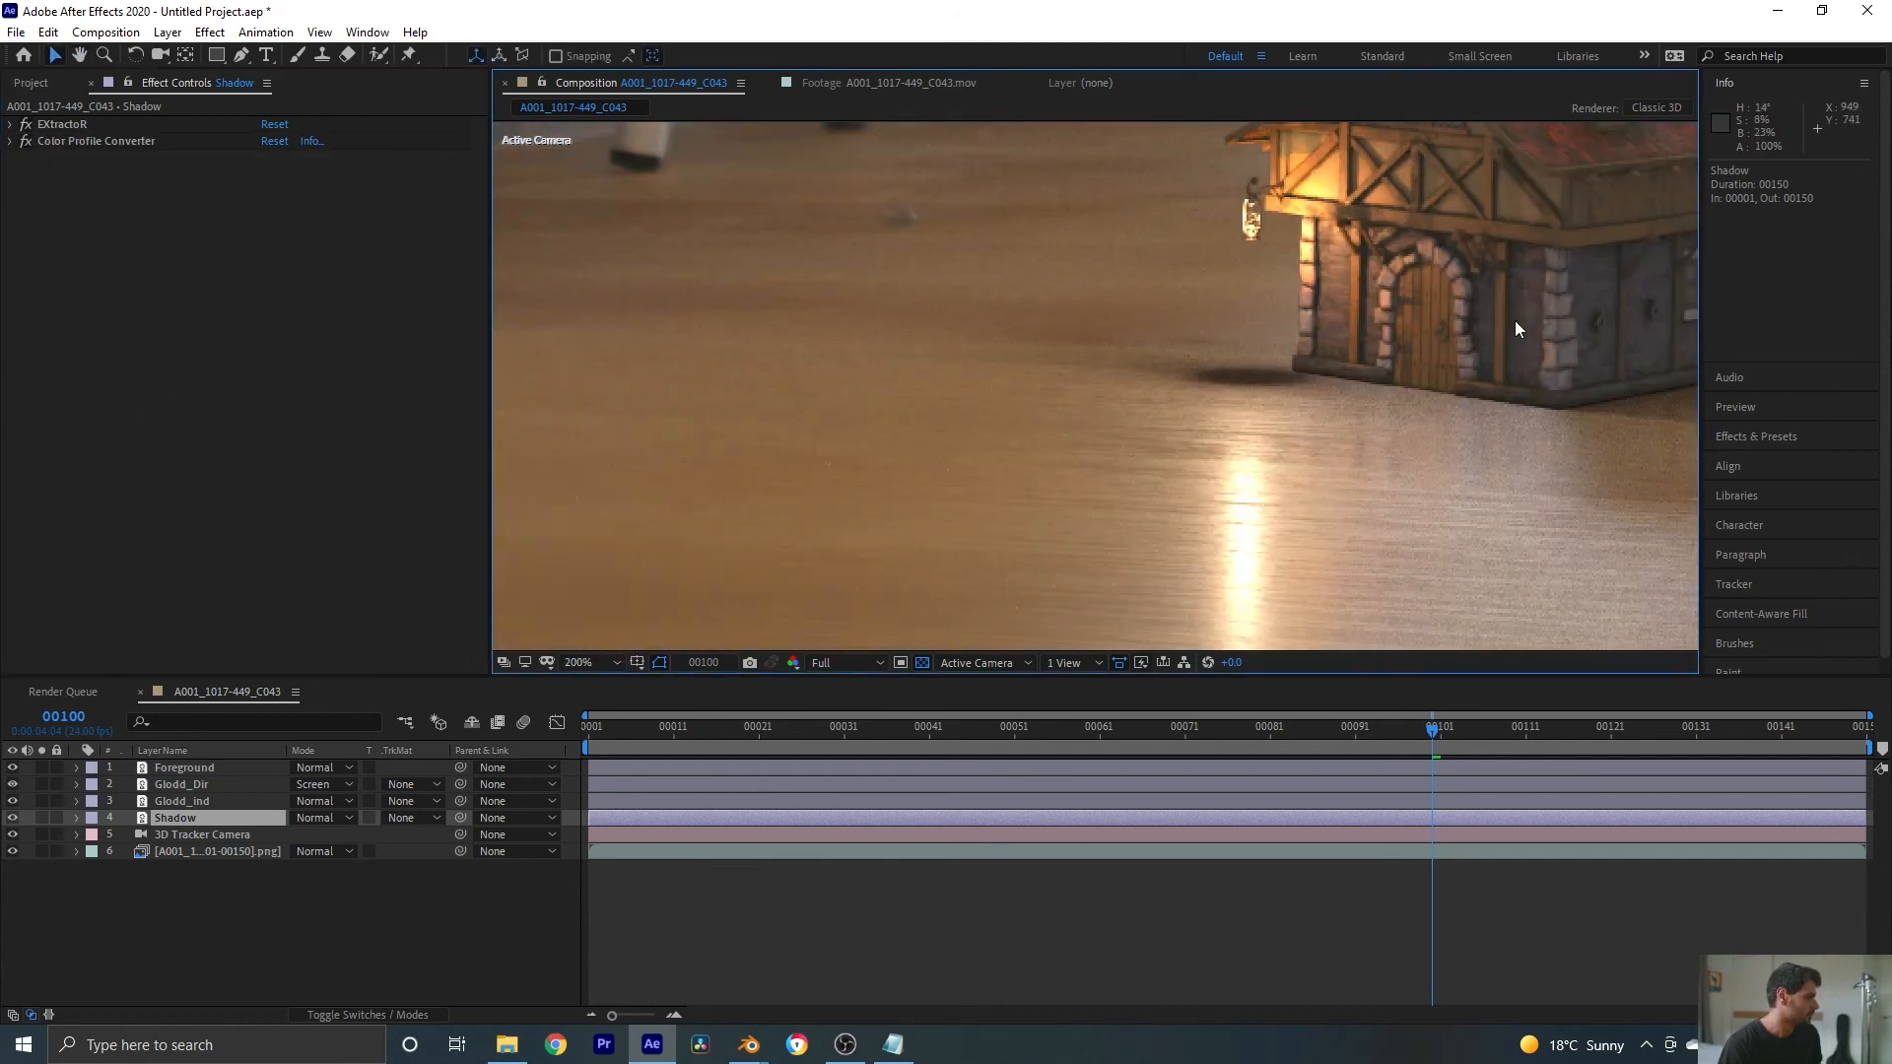
pyautogui.scroll(-2, 1165, 448)
pyautogui.moveTo(1230, 461); pyautogui.dragTo(950, 480)
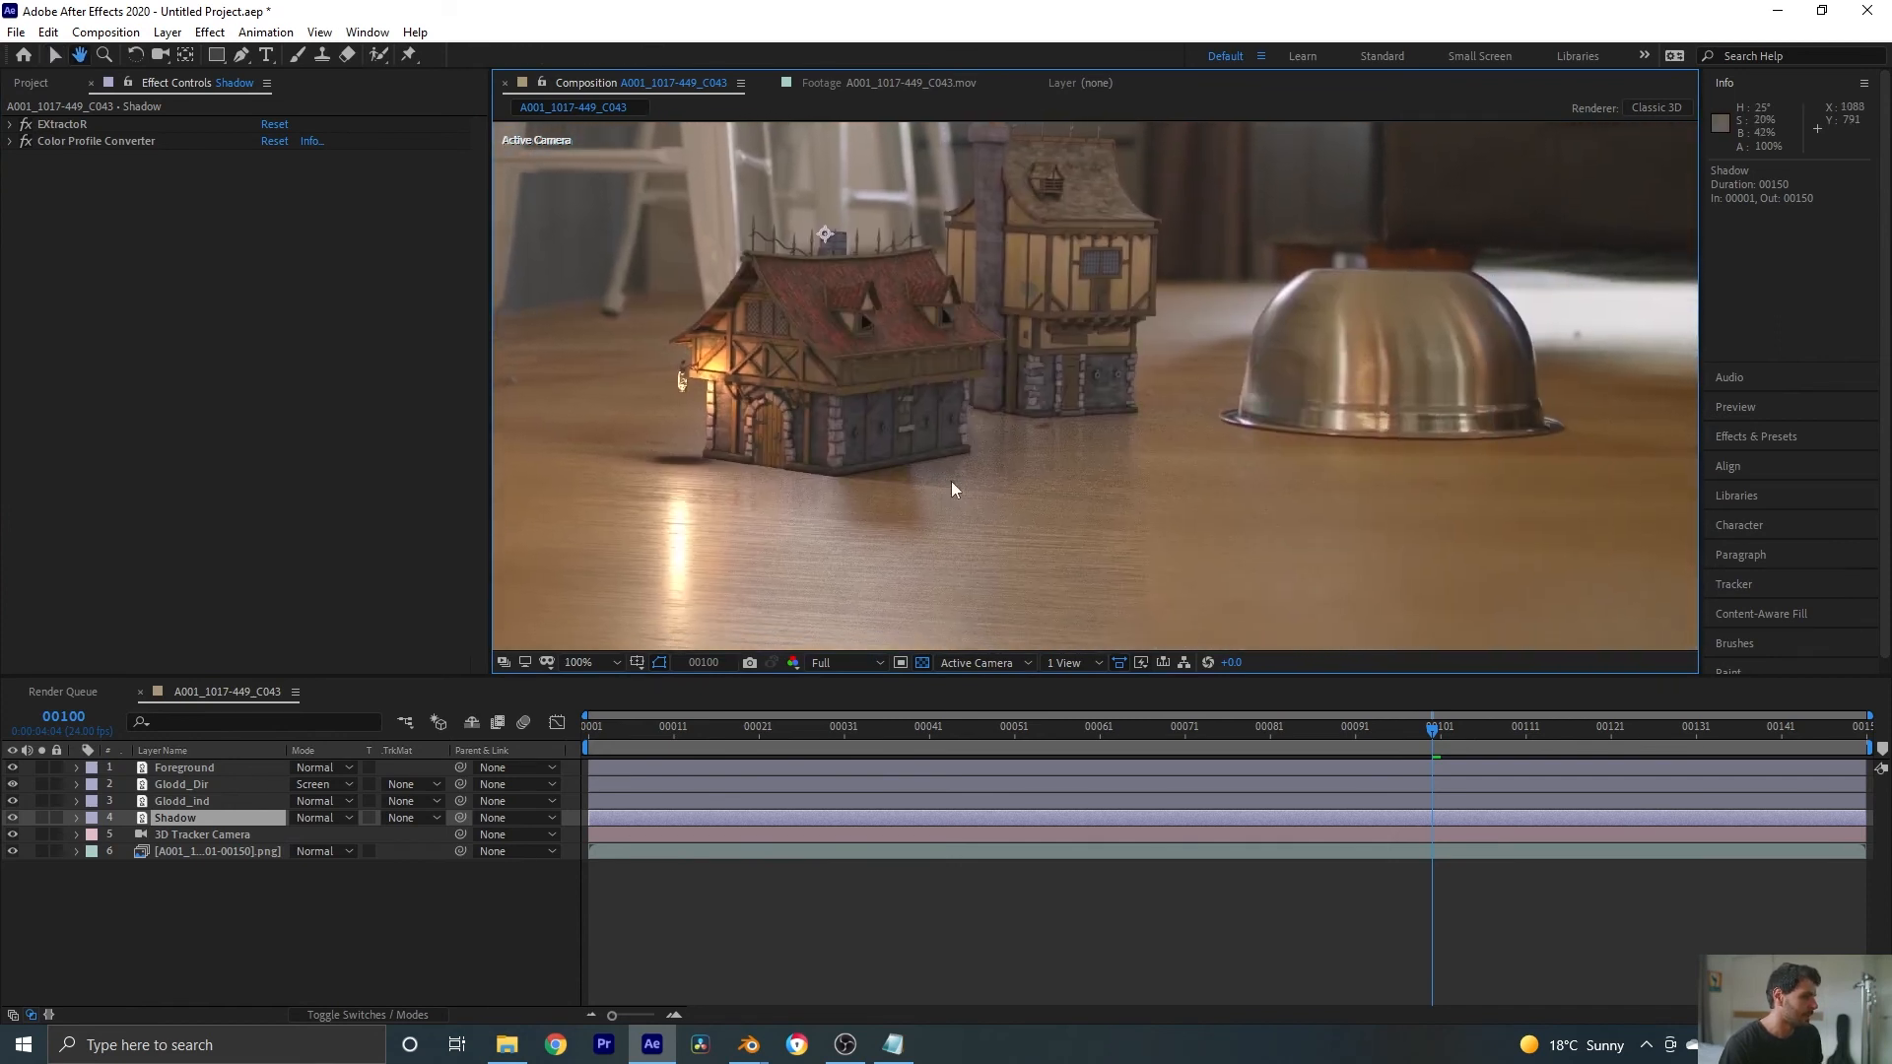
pyautogui.moveTo(765, 481); pyautogui.dragTo(865, 483)
# - Set the Shadow layer's Opacity to 80% and check the softer shadows against the floor
pyautogui.click(181, 819)
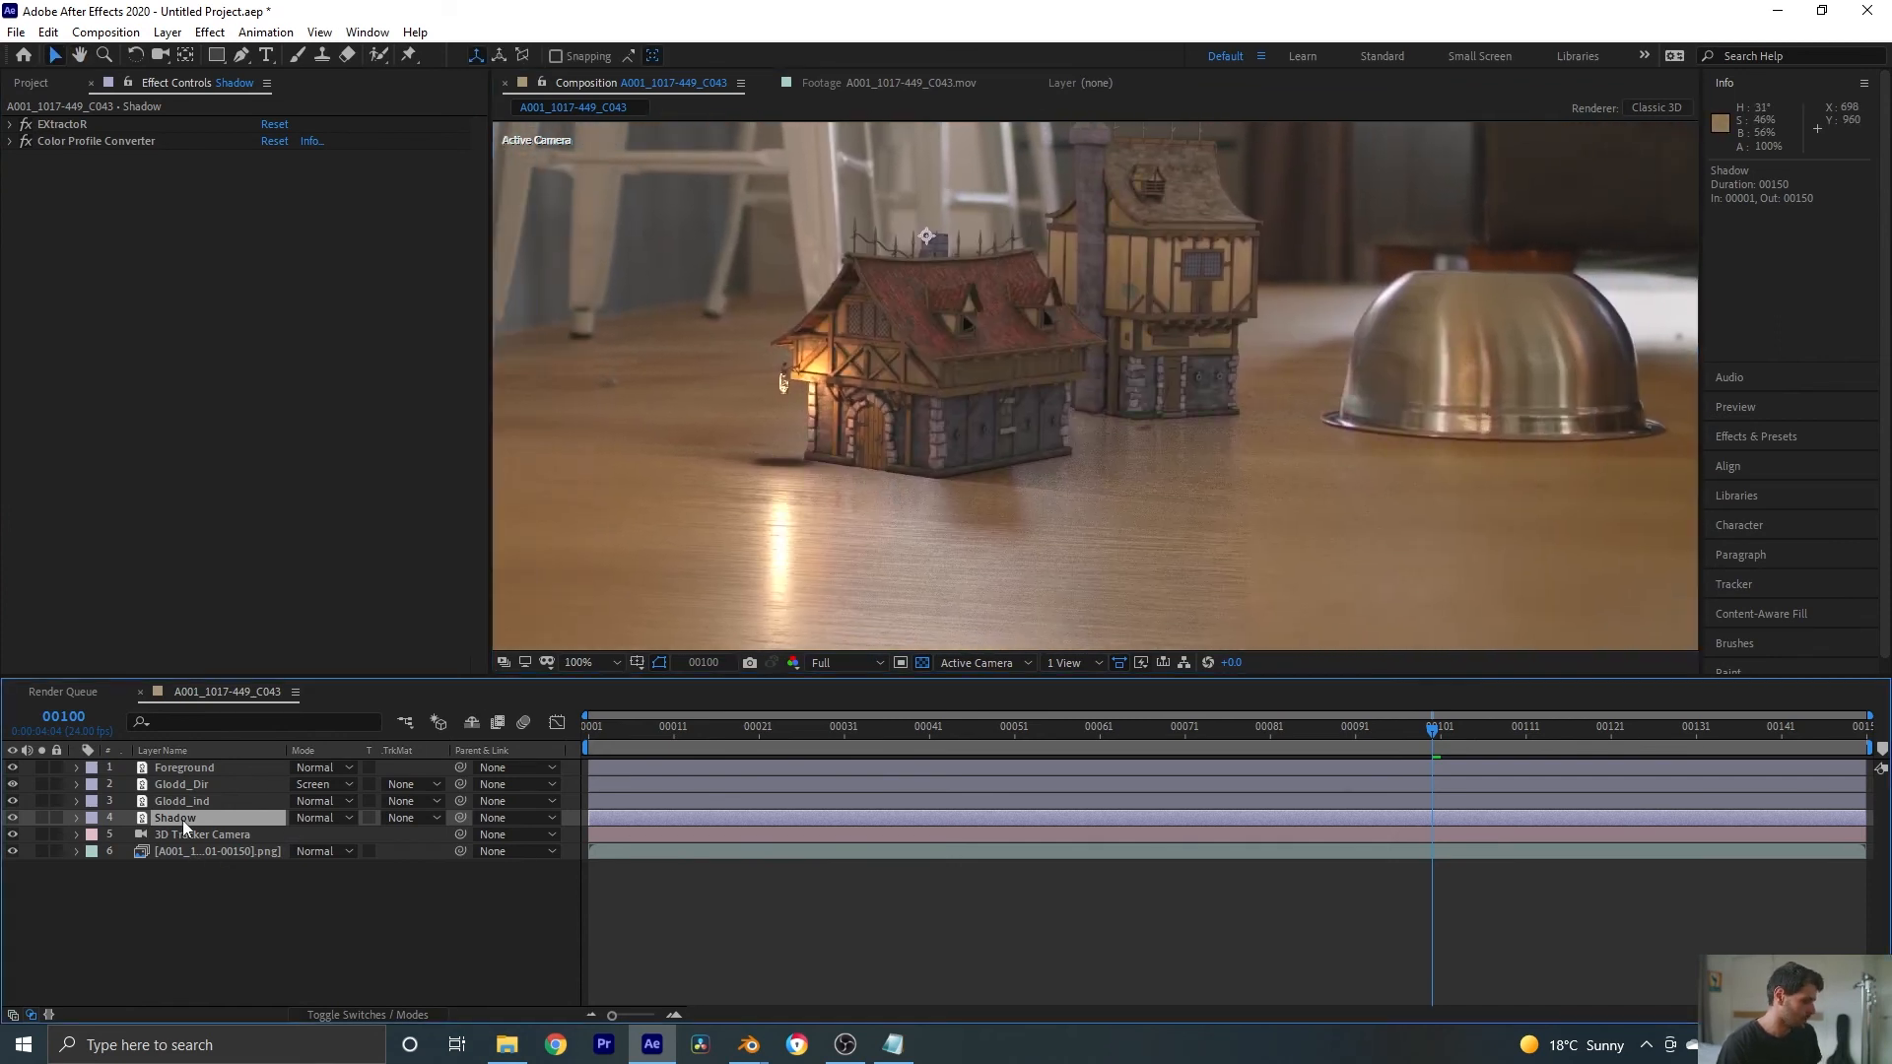
pyautogui.press('t')
pyautogui.click(318, 835)
pyautogui.write('80')
pyautogui.press('Return')
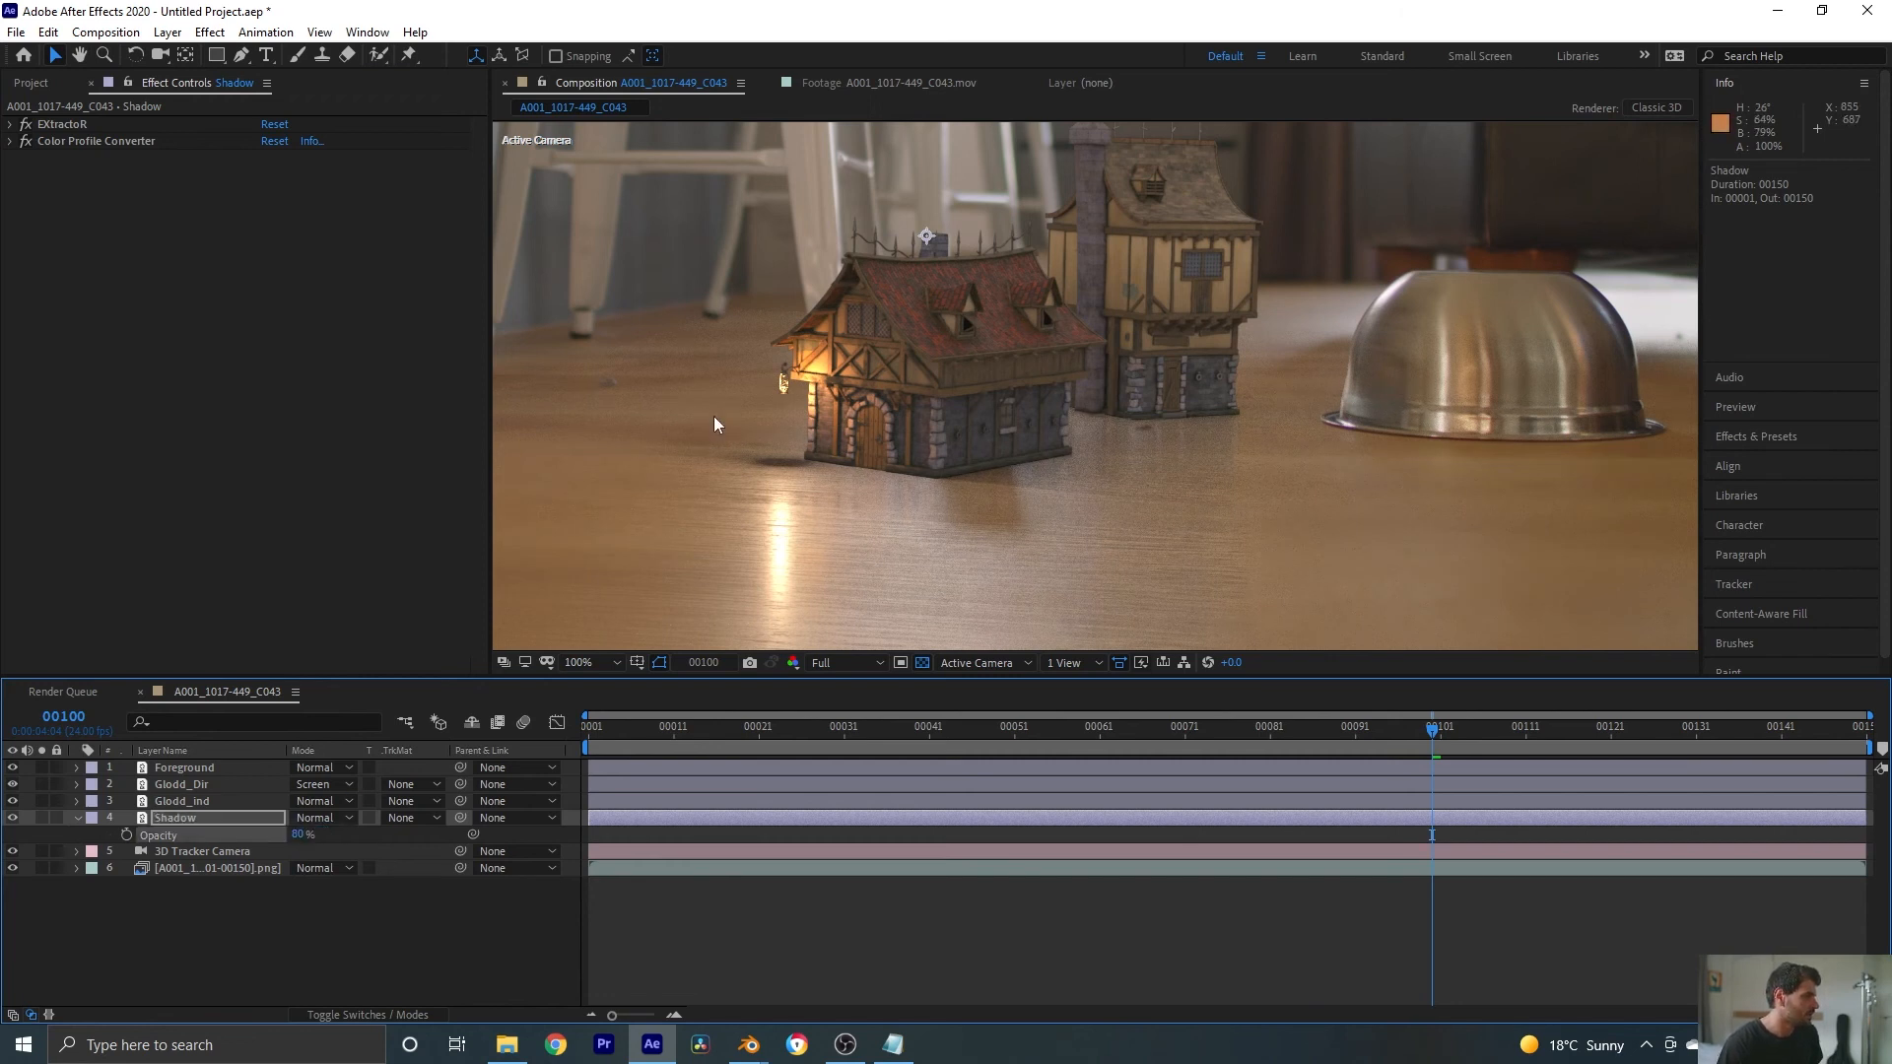
pyautogui.scroll(-1, 1073, 419)
pyautogui.moveTo(1187, 435); pyautogui.dragTo(988, 506)
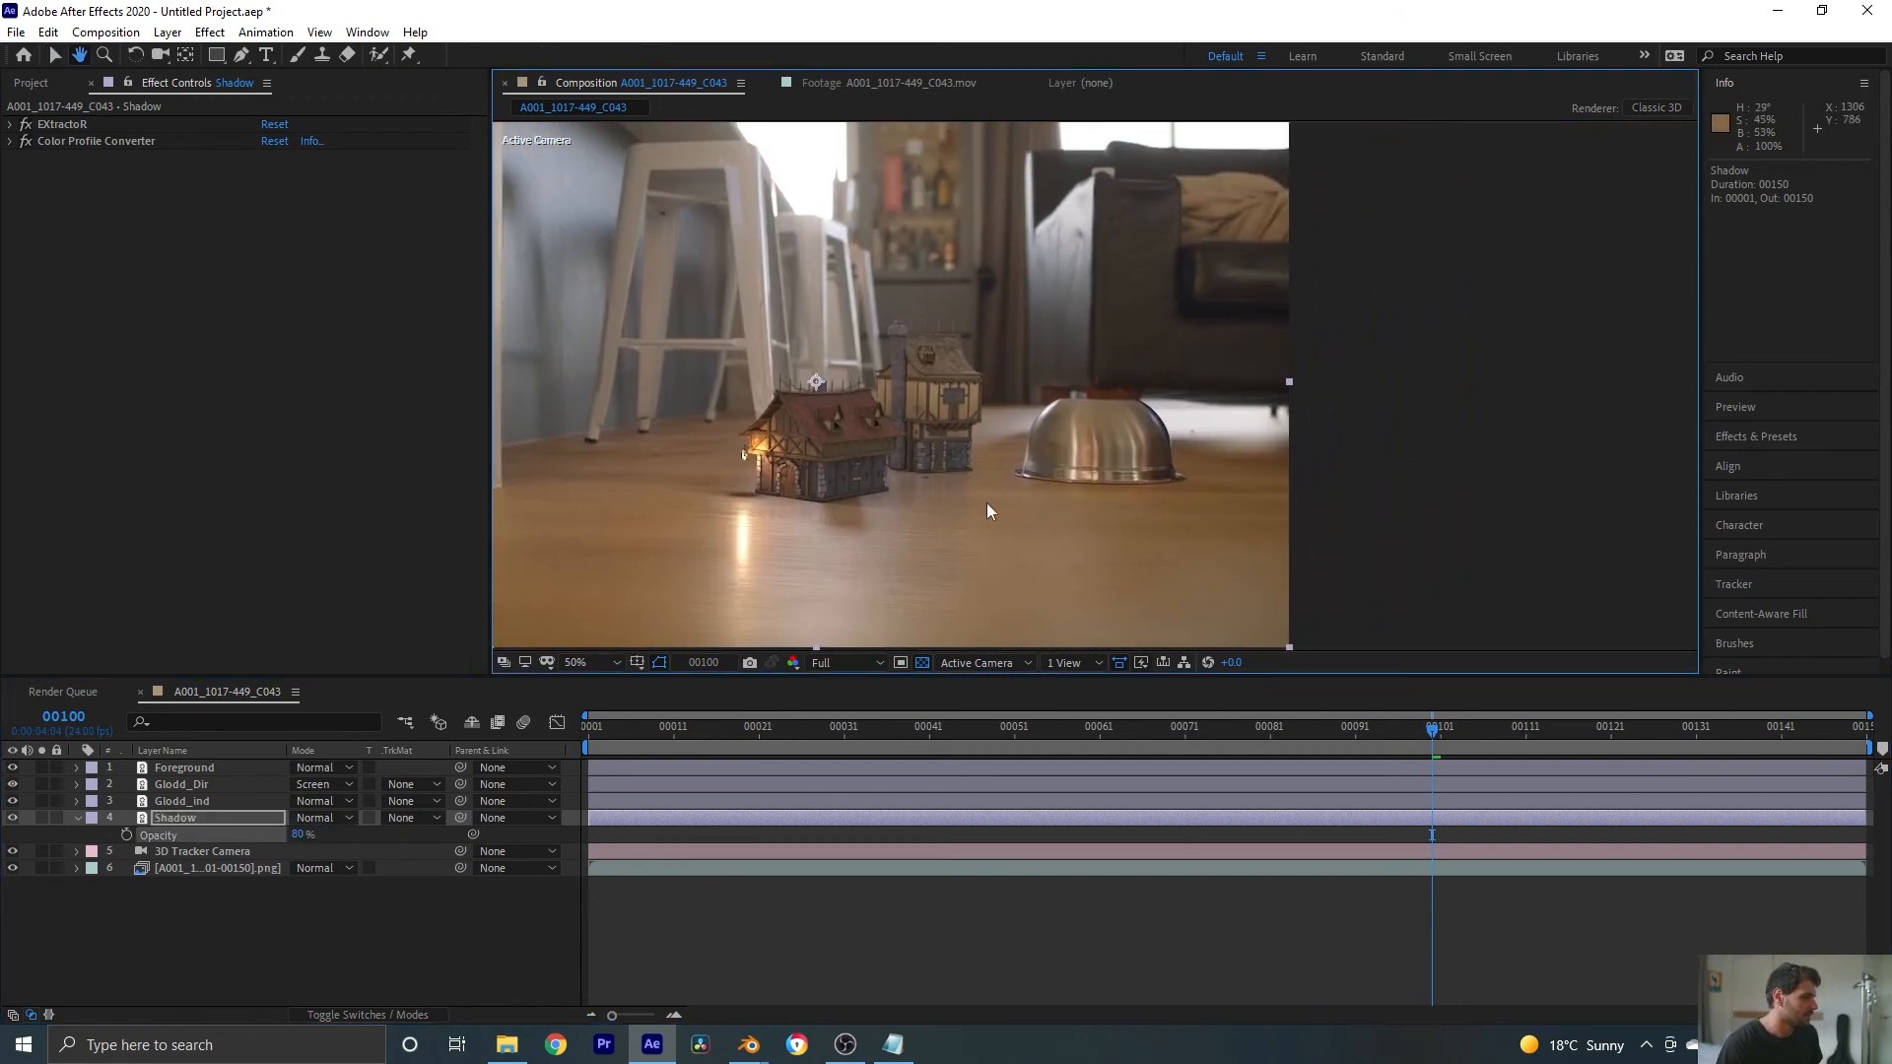
# - Add a Tint effect to the Shadow layer
pyautogui.rightClick(66, 215)
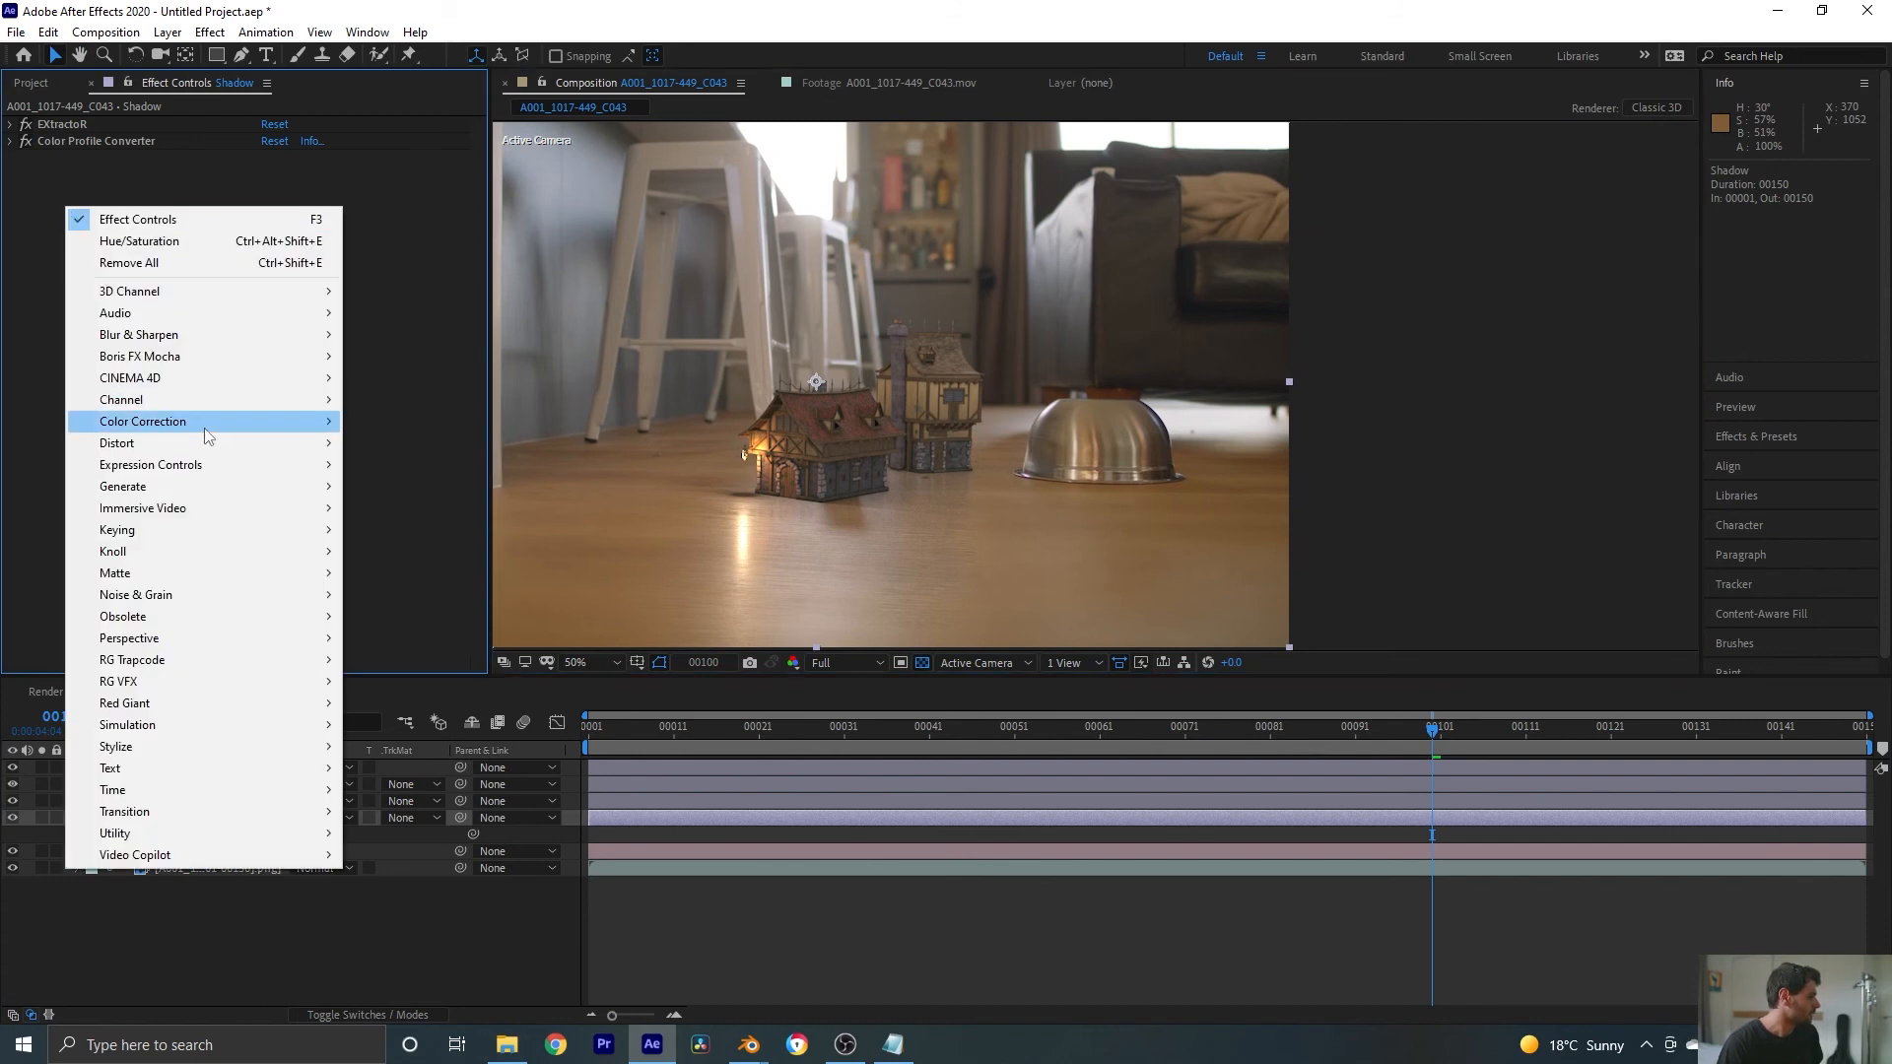
pyautogui.moveTo(207, 424)
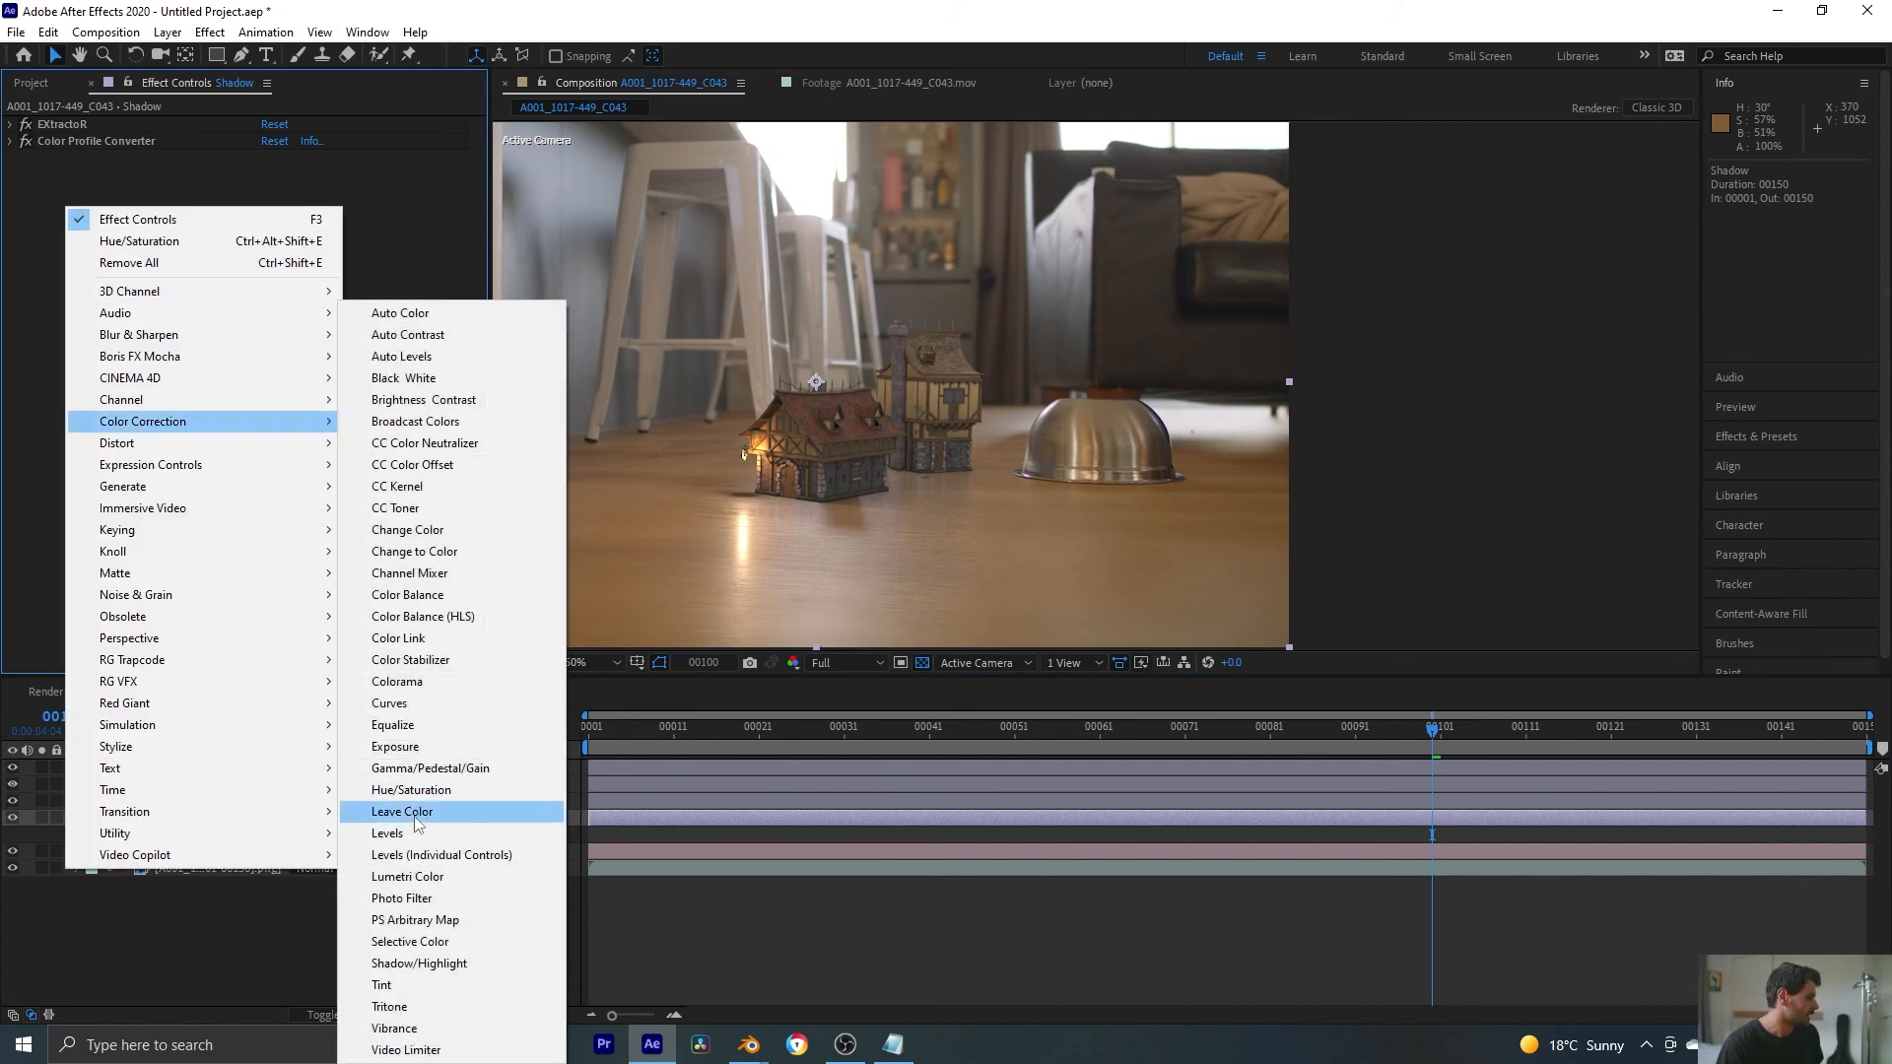
pyautogui.click(394, 984)
# - Sample the Tint's Map Black To and Map White To colours from the floor on either side of the metal bowl
pyautogui.scroll(2, 924, 459)
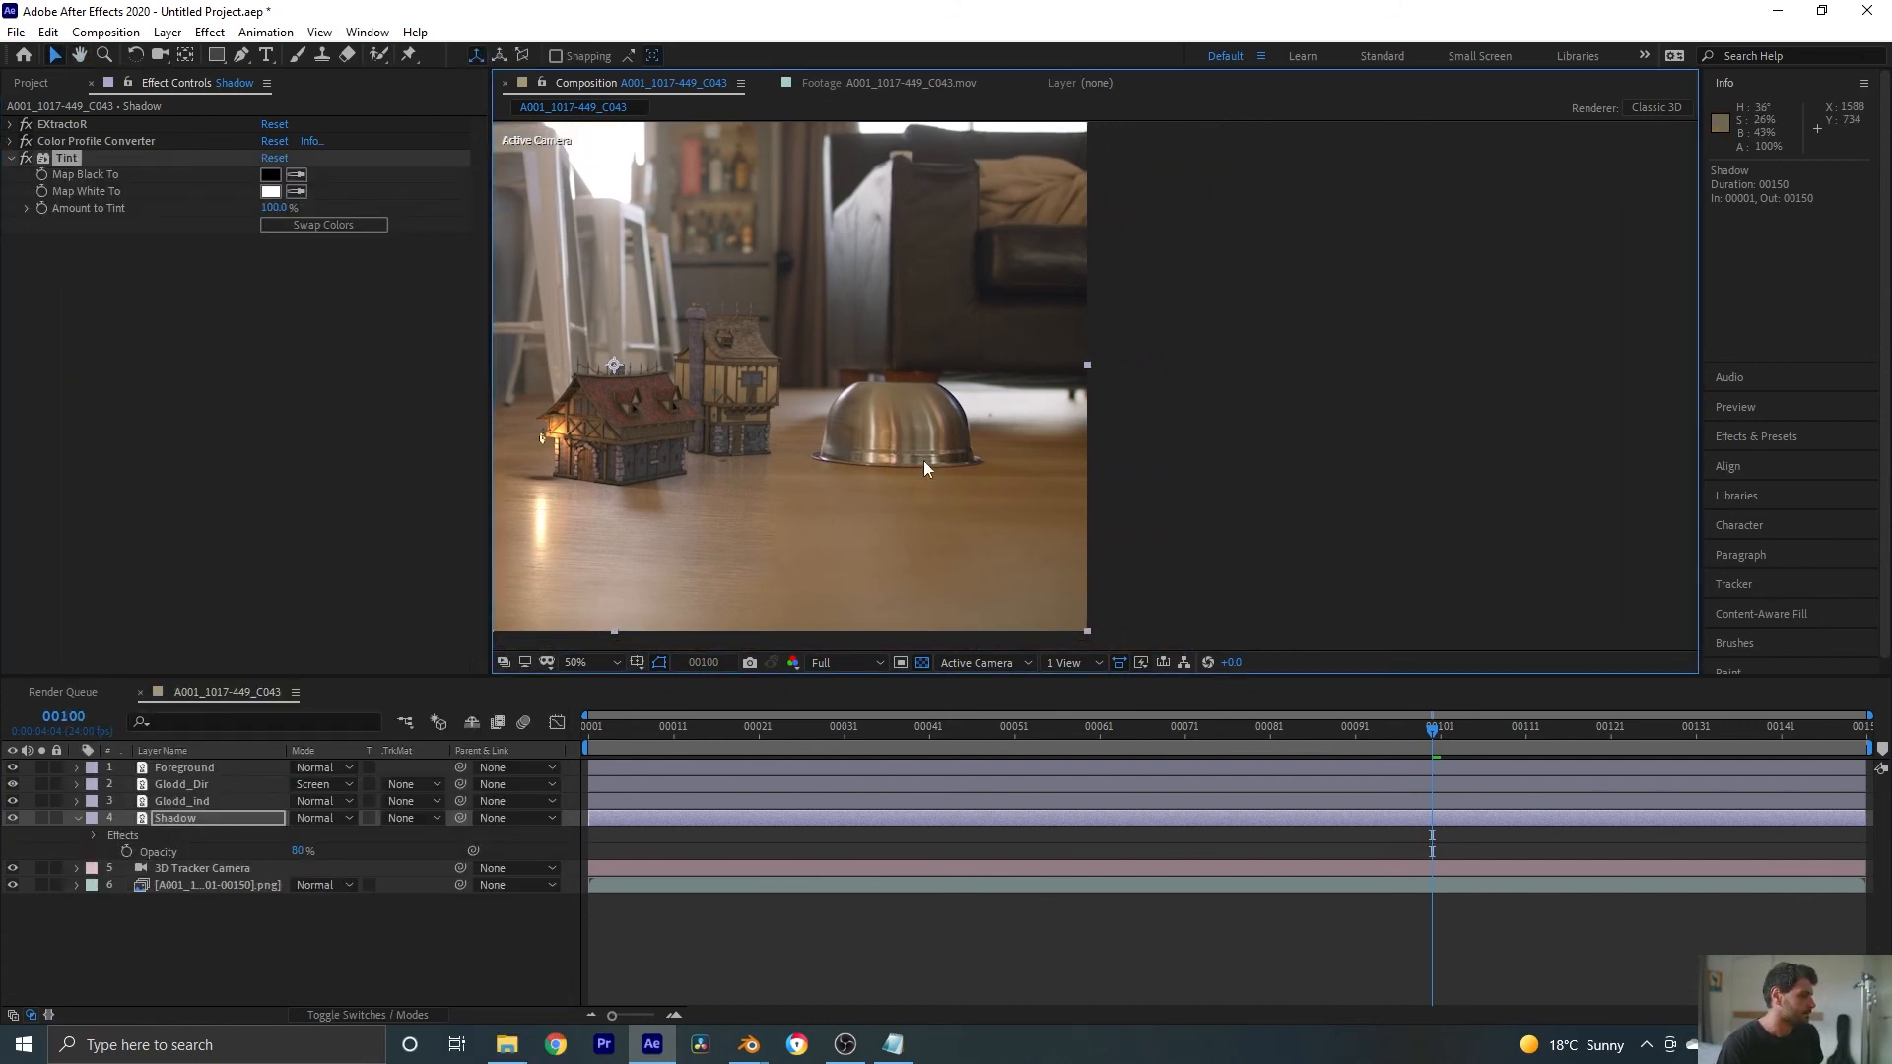
pyautogui.click(296, 174)
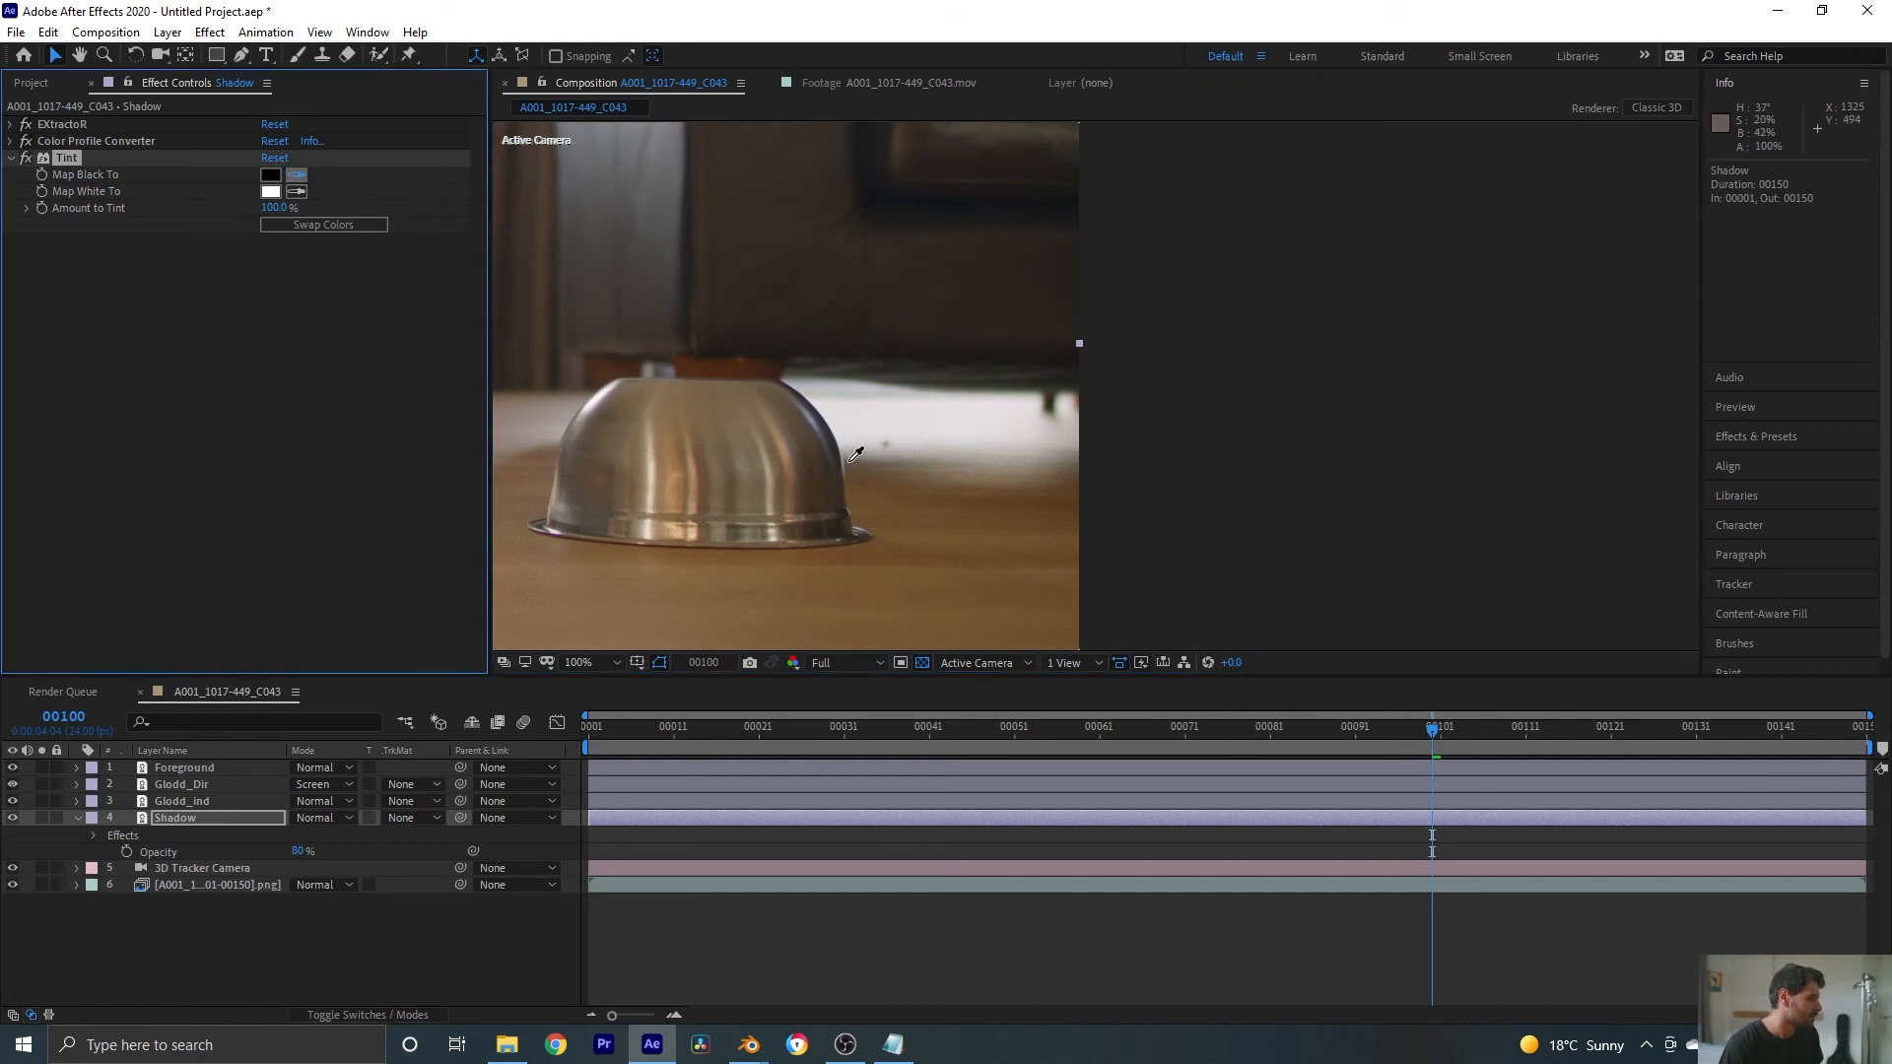
pyautogui.click(908, 473)
pyautogui.click(297, 191)
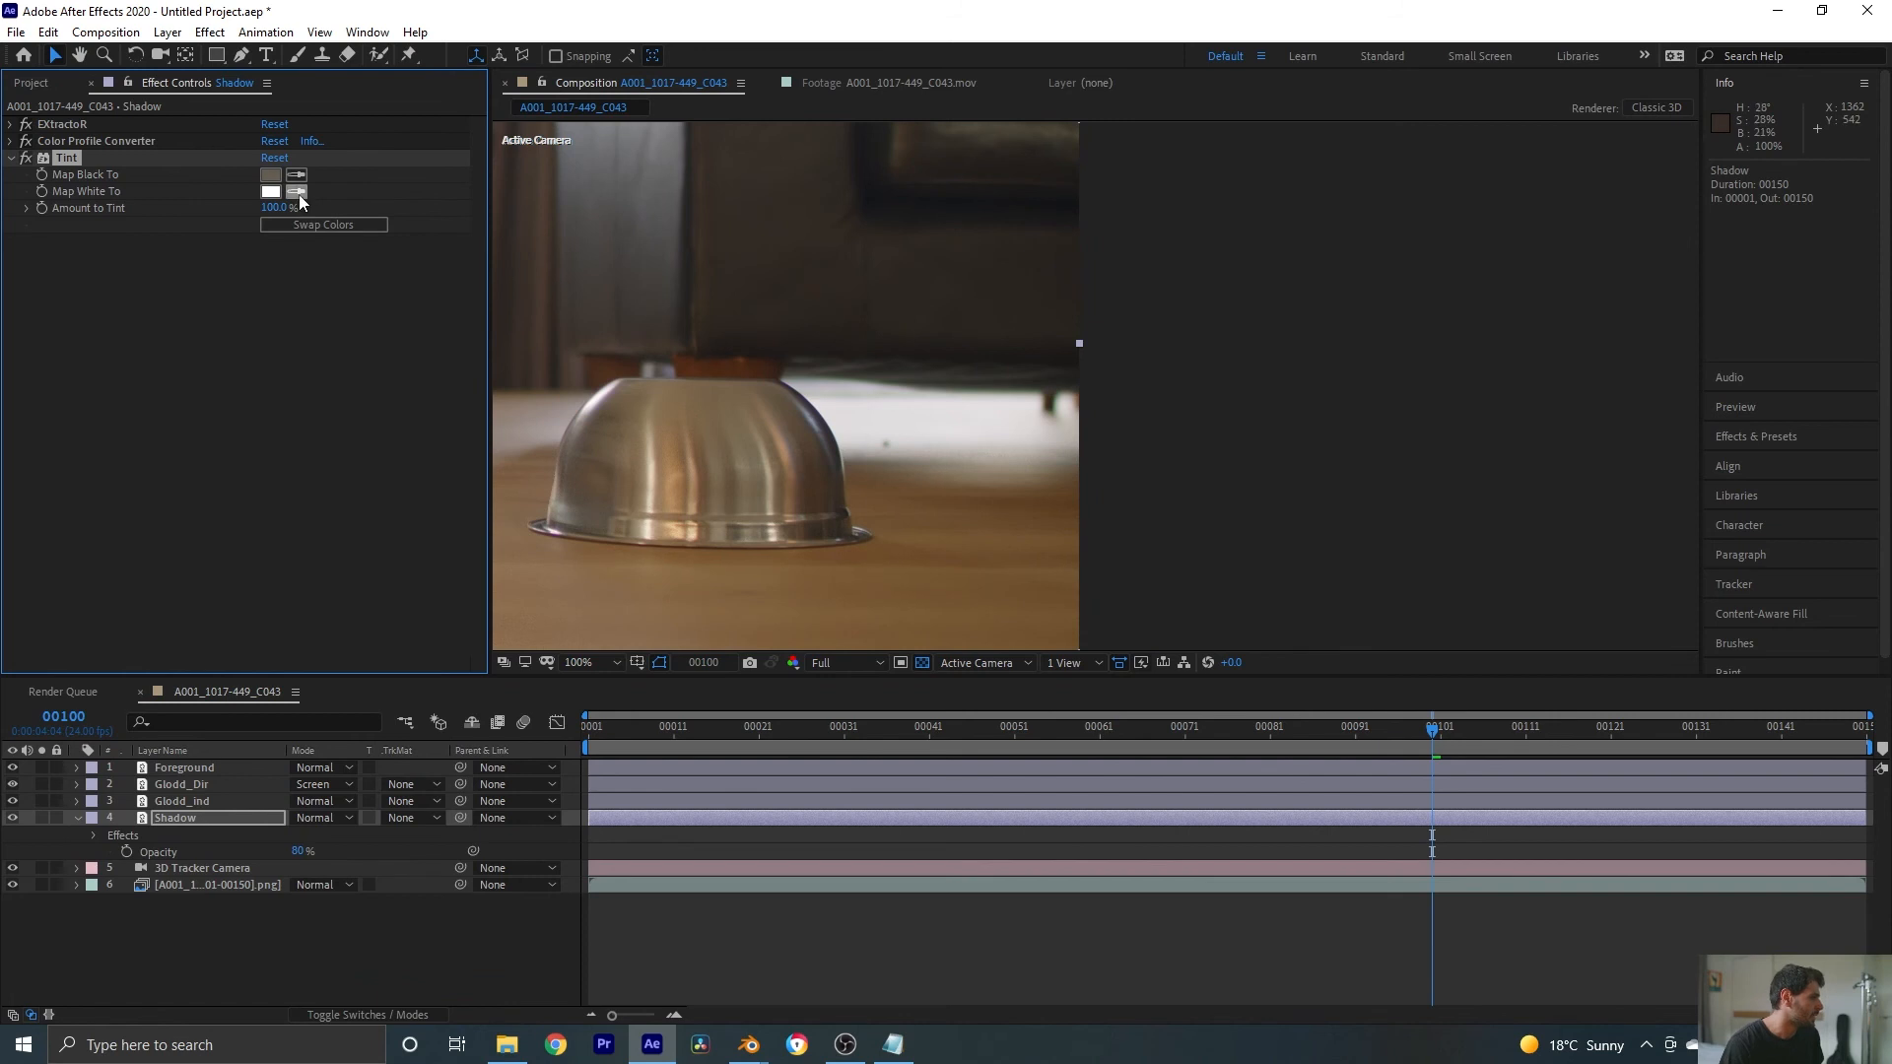
pyautogui.click(547, 450)
pyautogui.scroll(-4, 812, 412)
pyautogui.moveTo(804, 445); pyautogui.dragTo(841, 424)
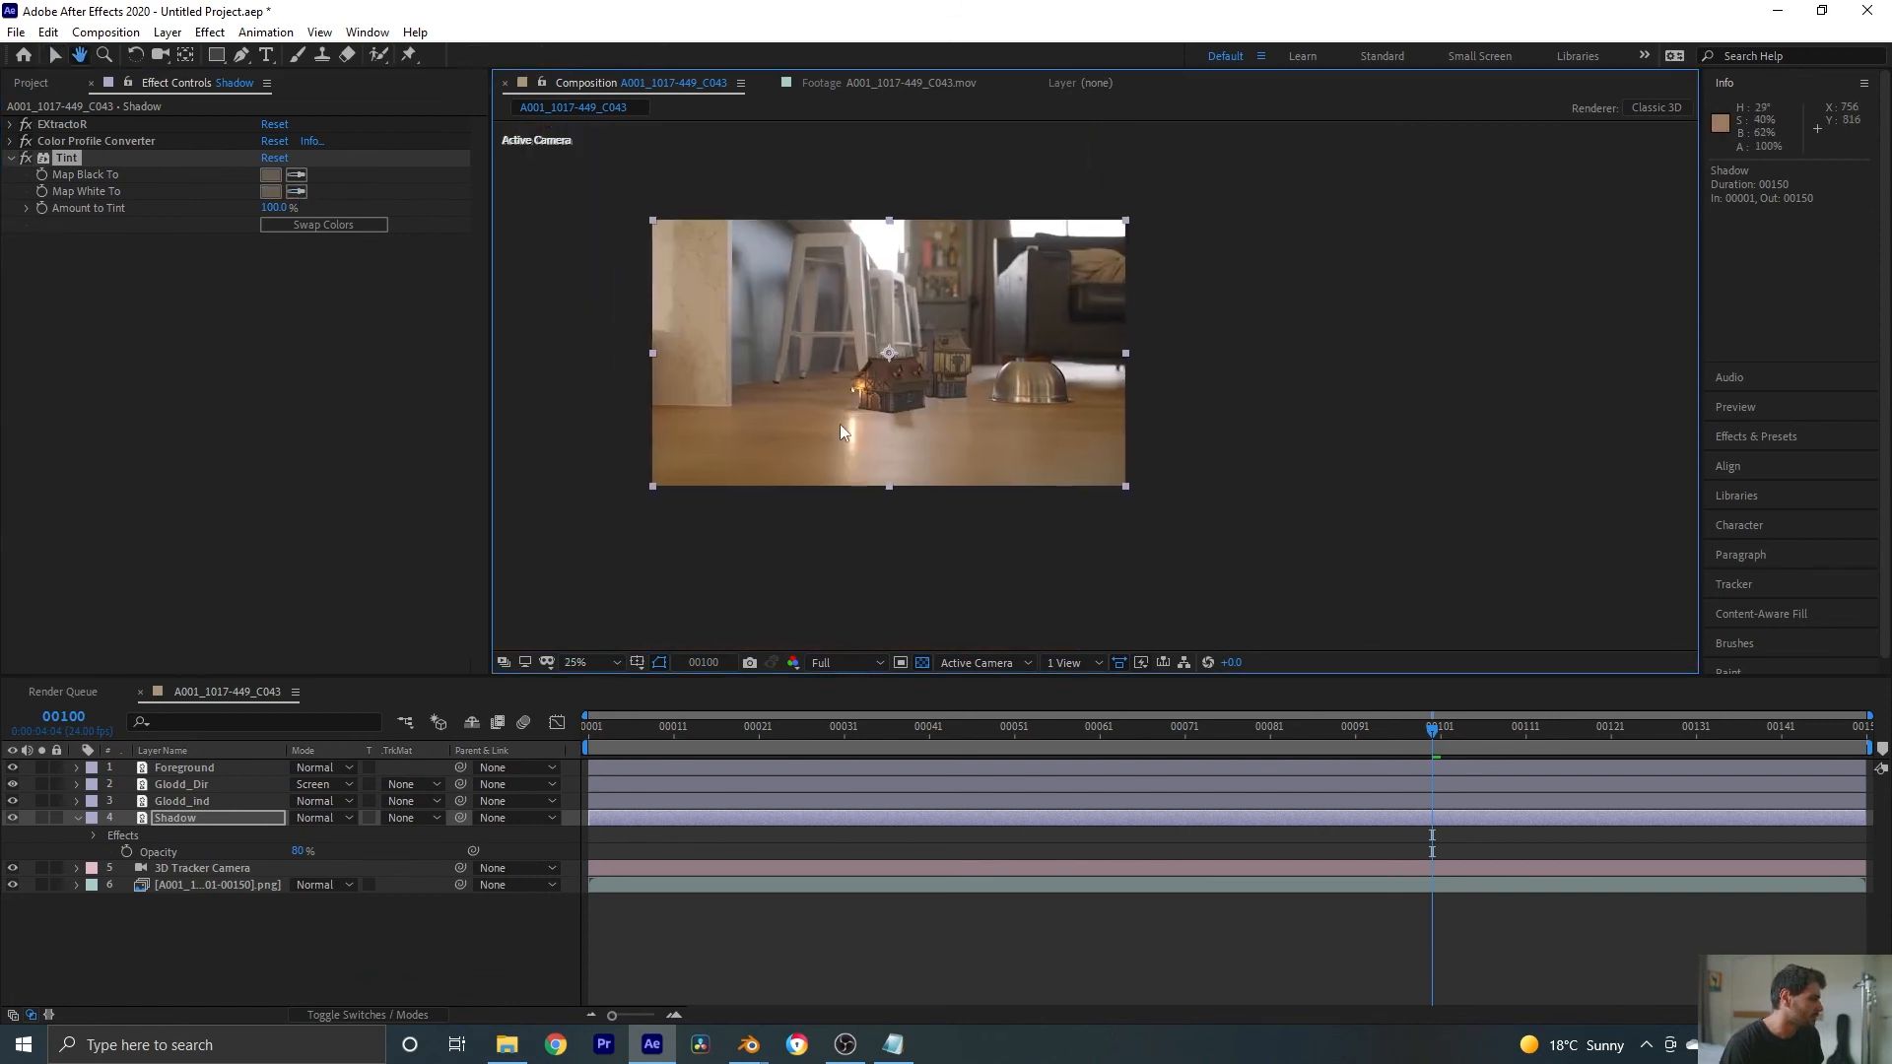
# - Set the Amount to Tint of the Shadow layer's Tint effect to 50%
pyautogui.scroll(3, 841, 425)
pyautogui.moveTo(613, 498); pyautogui.dragTo(1076, 540)
pyautogui.moveTo(895, 528); pyautogui.dragTo(1035, 476)
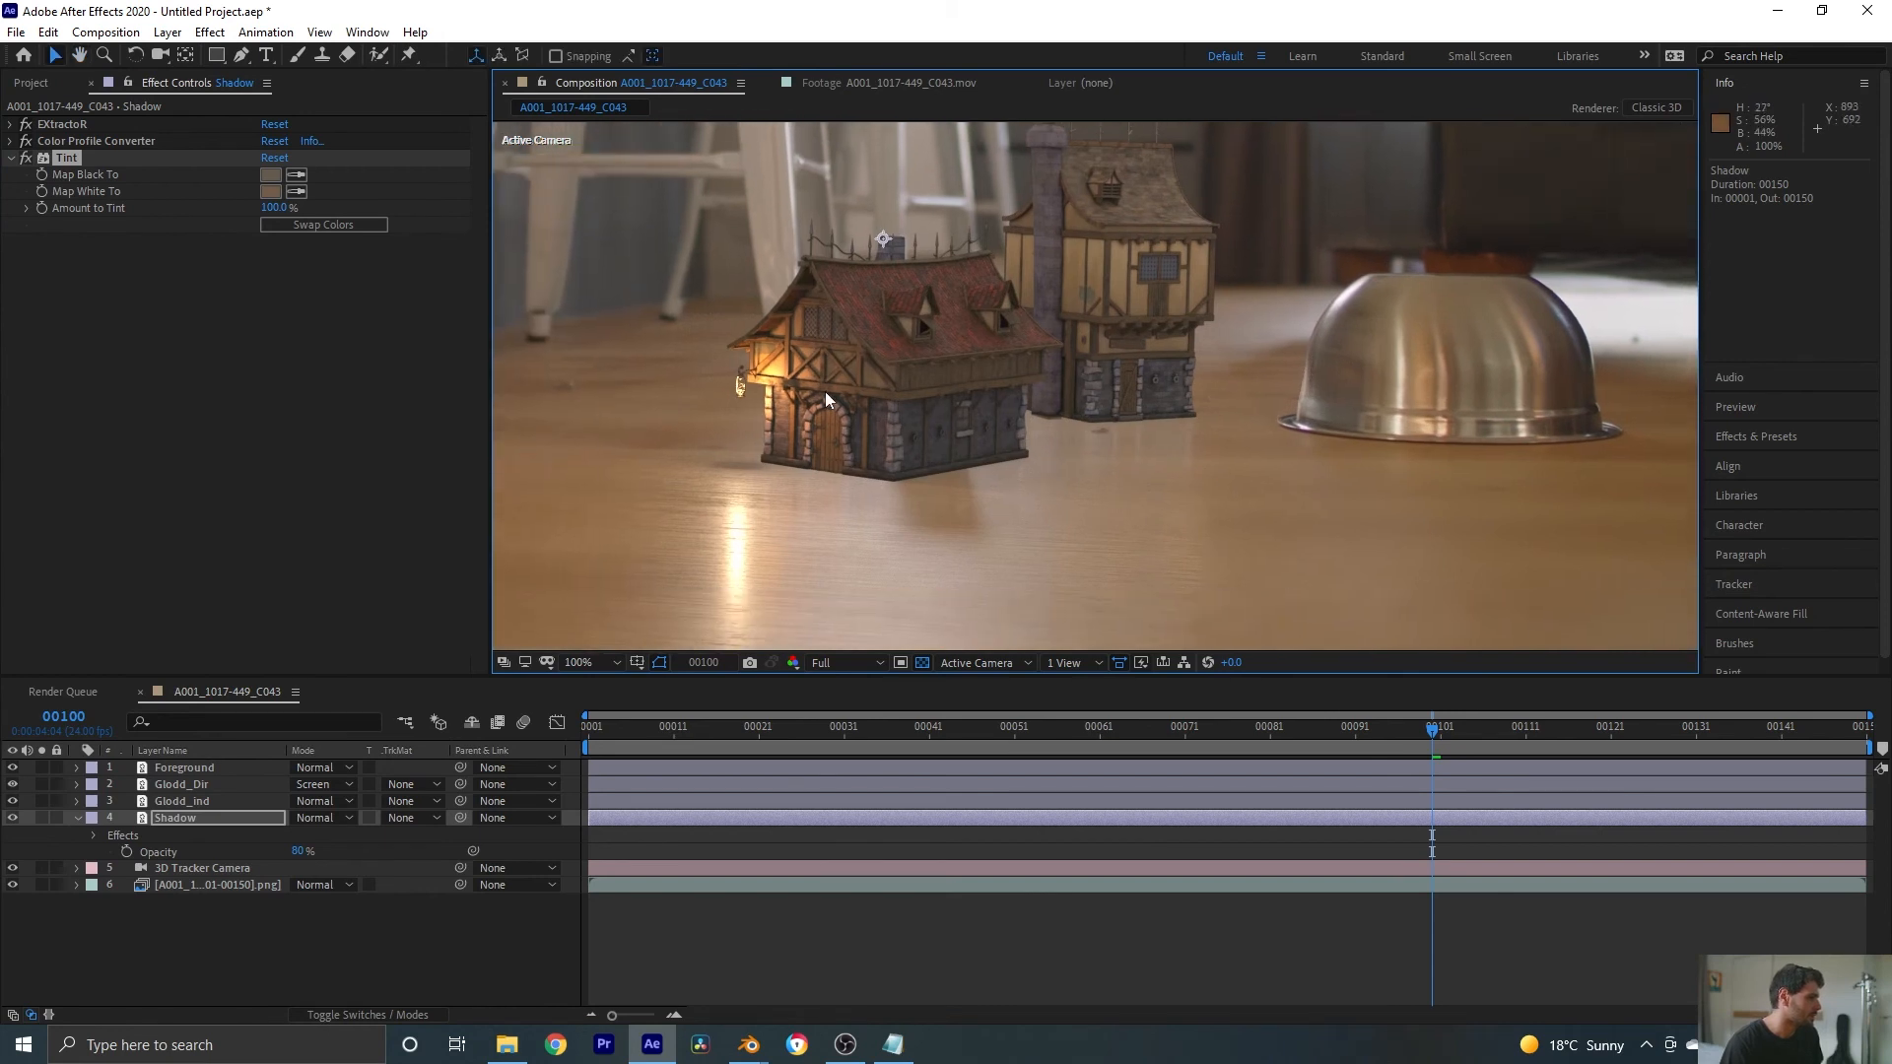
pyautogui.click(274, 209)
pyautogui.write('50')
pyautogui.press('Return')
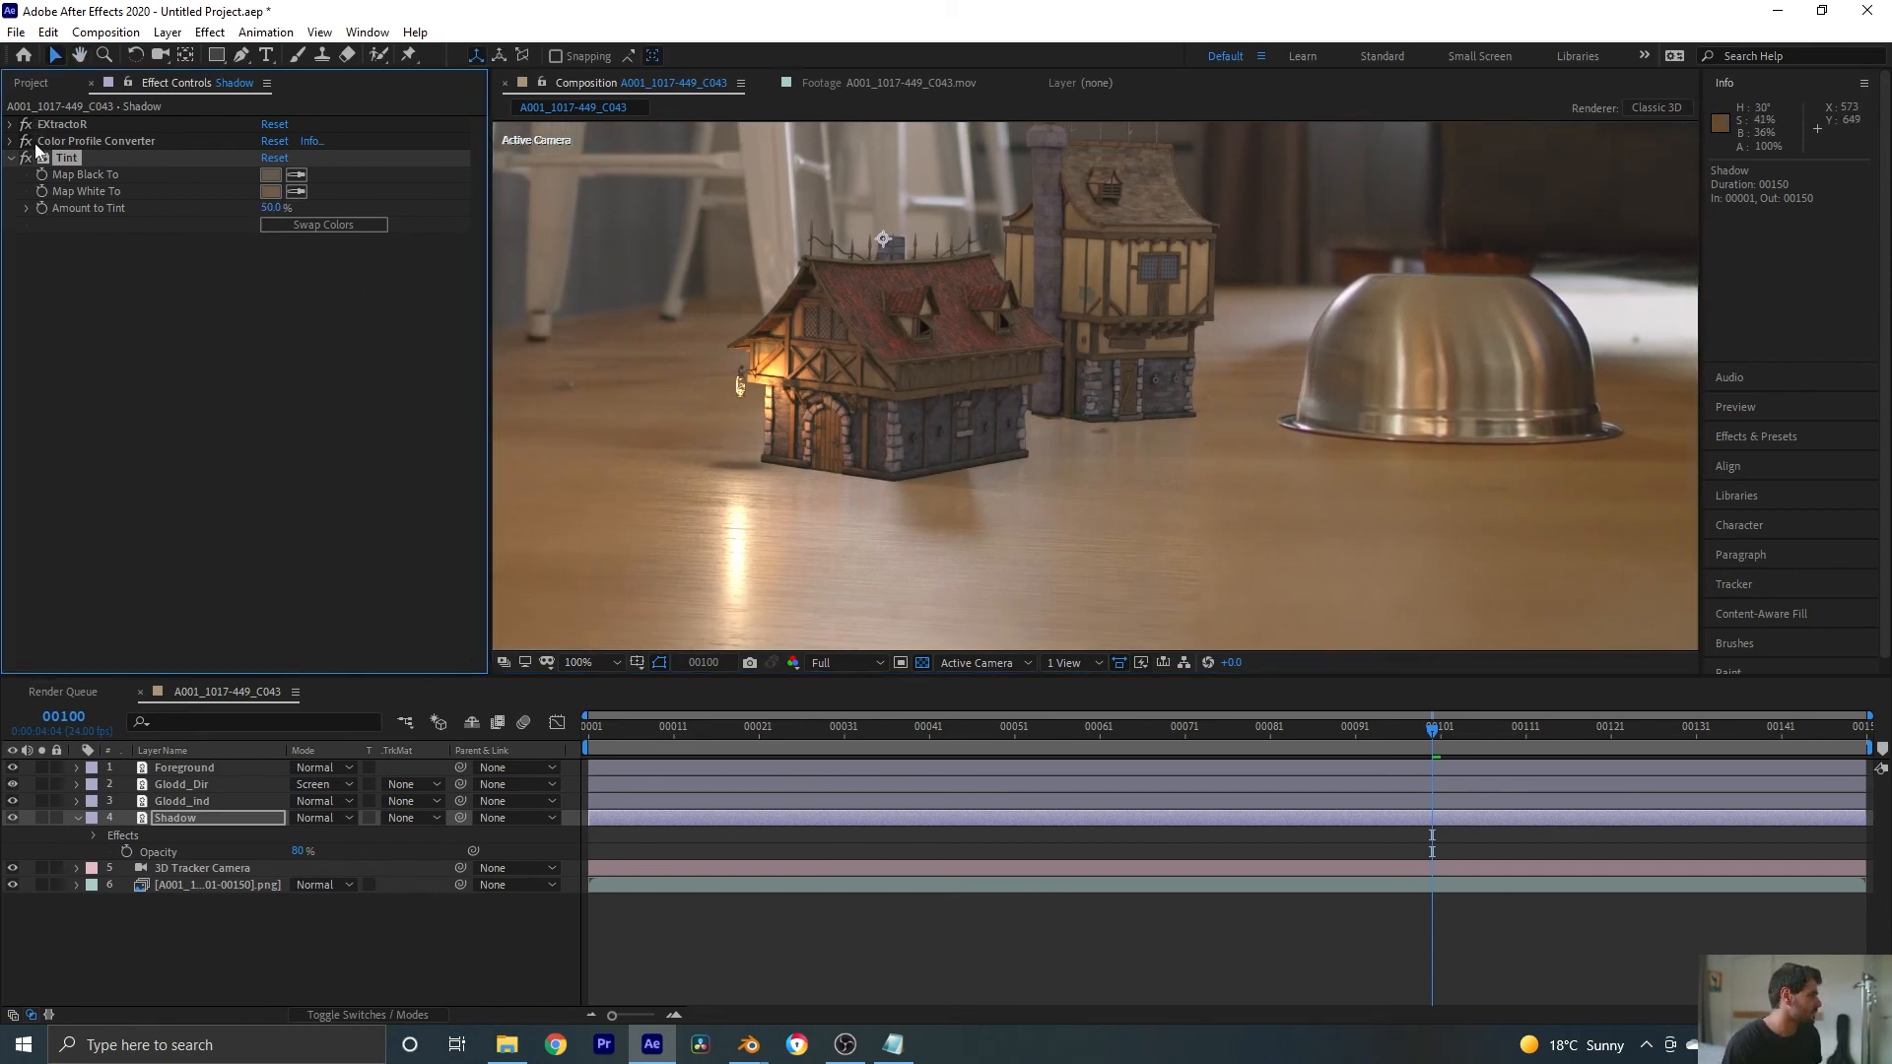
# - Toggle the Shadow layer's Tint effect to compare the shadows with and without it, in the whole frame and closer up
pyautogui.click(26, 162)
pyautogui.click(26, 162)
pyautogui.click(26, 161)
pyautogui.scroll(-4, 883, 291)
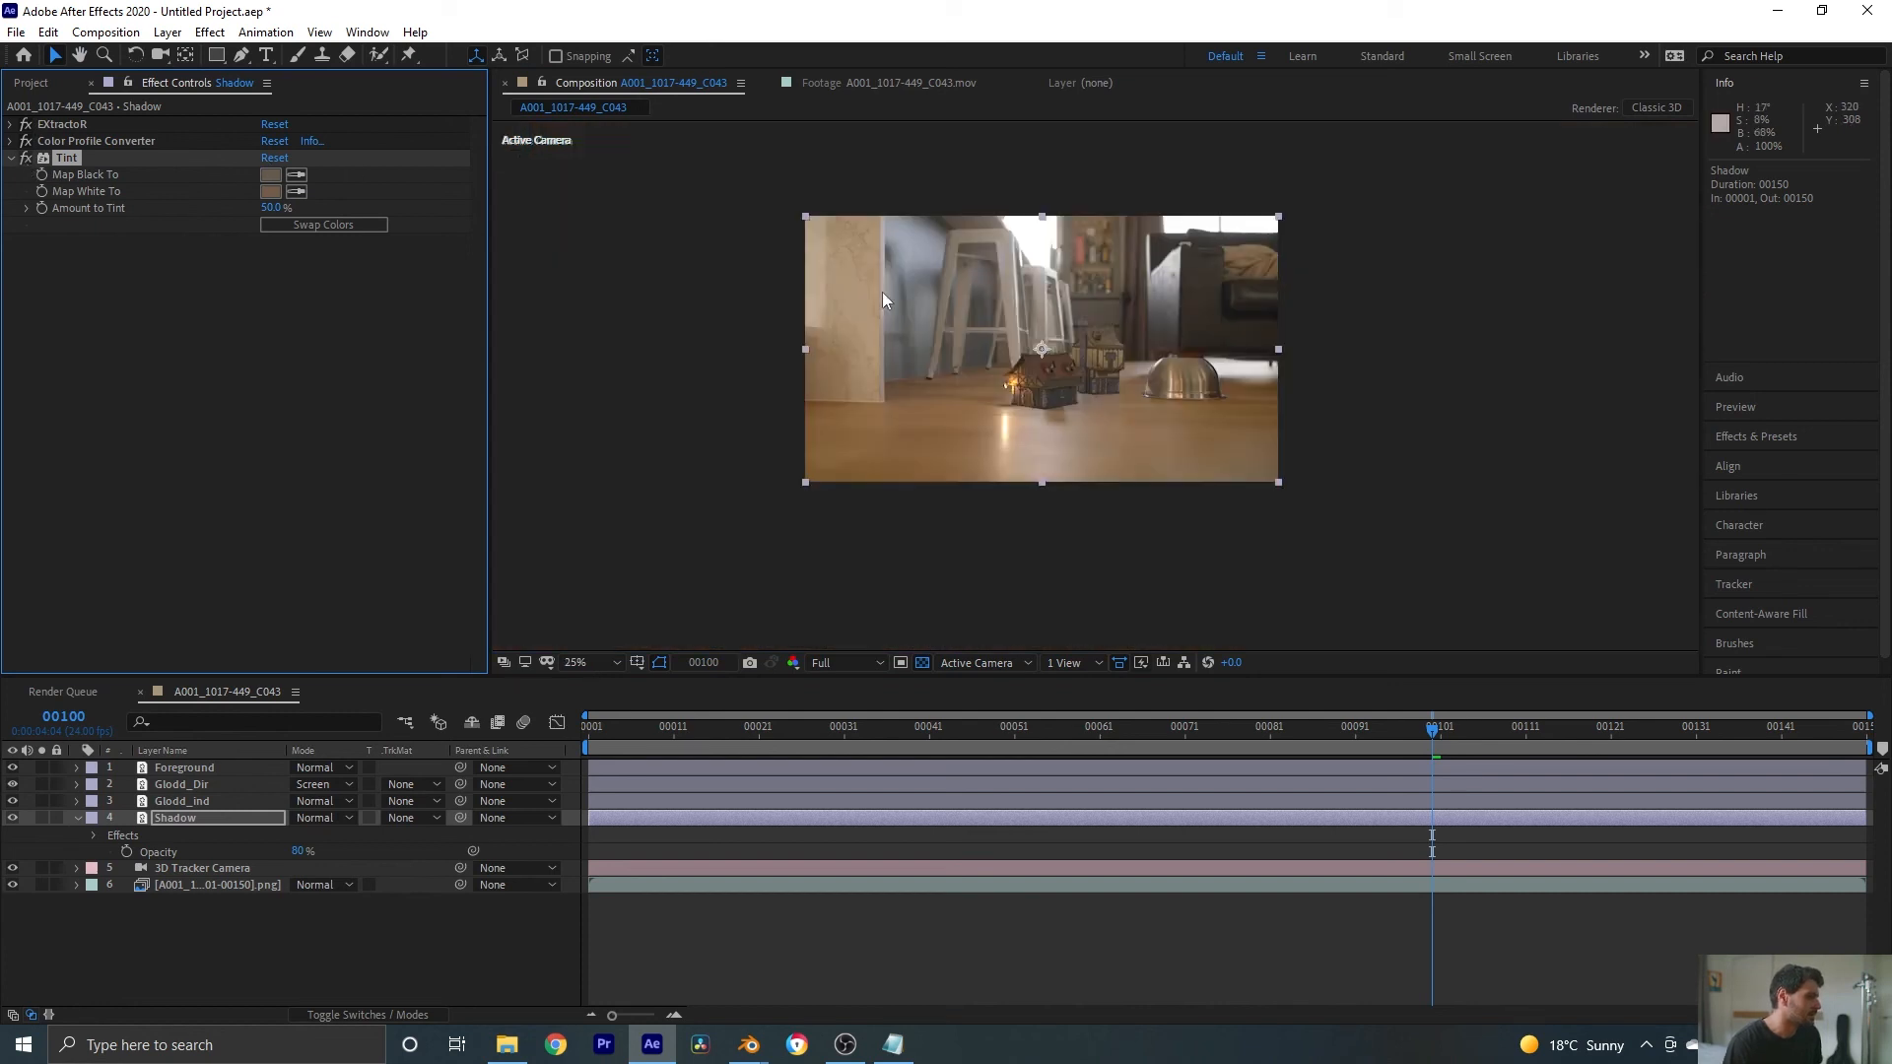
pyautogui.scroll(2, 1092, 394)
pyautogui.moveTo(1200, 456); pyautogui.dragTo(1072, 502)
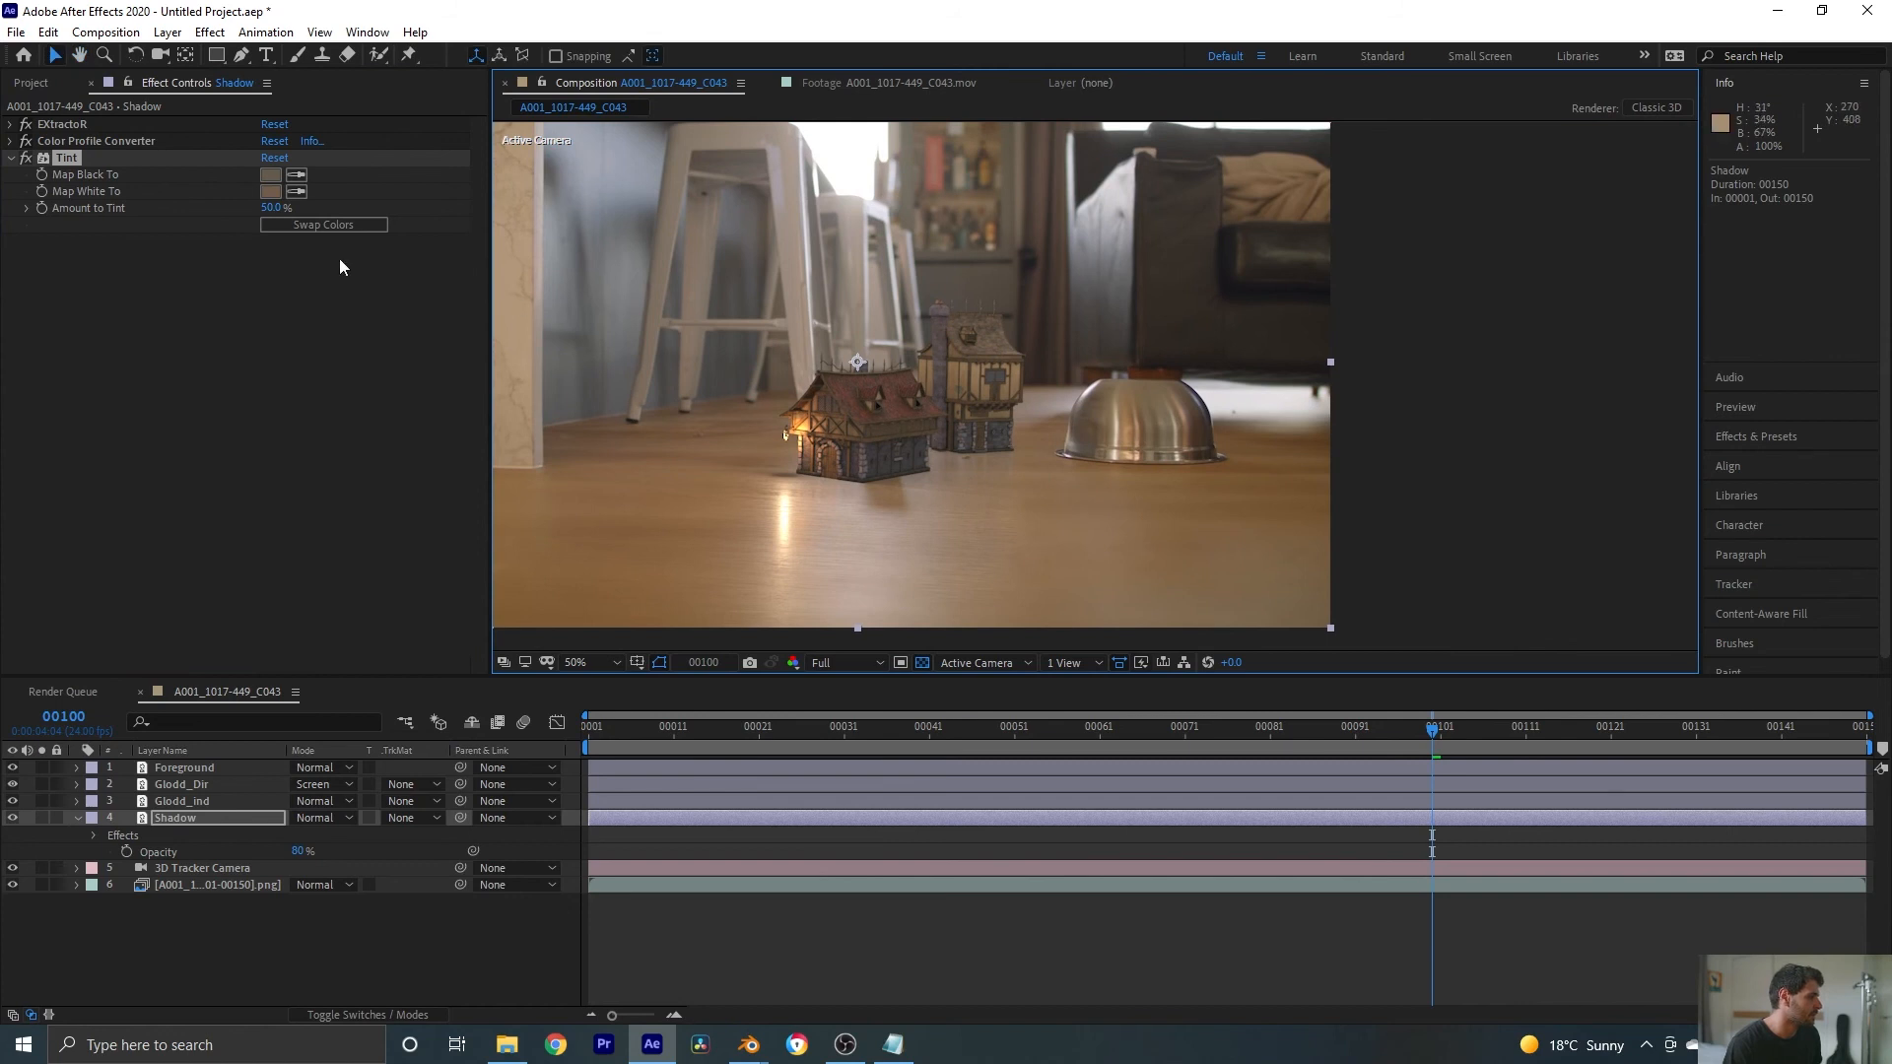
# - Reduce the Amount to Tint of the Shadow layer's Tint effect to 25% and review the whole frame
pyautogui.click(274, 208)
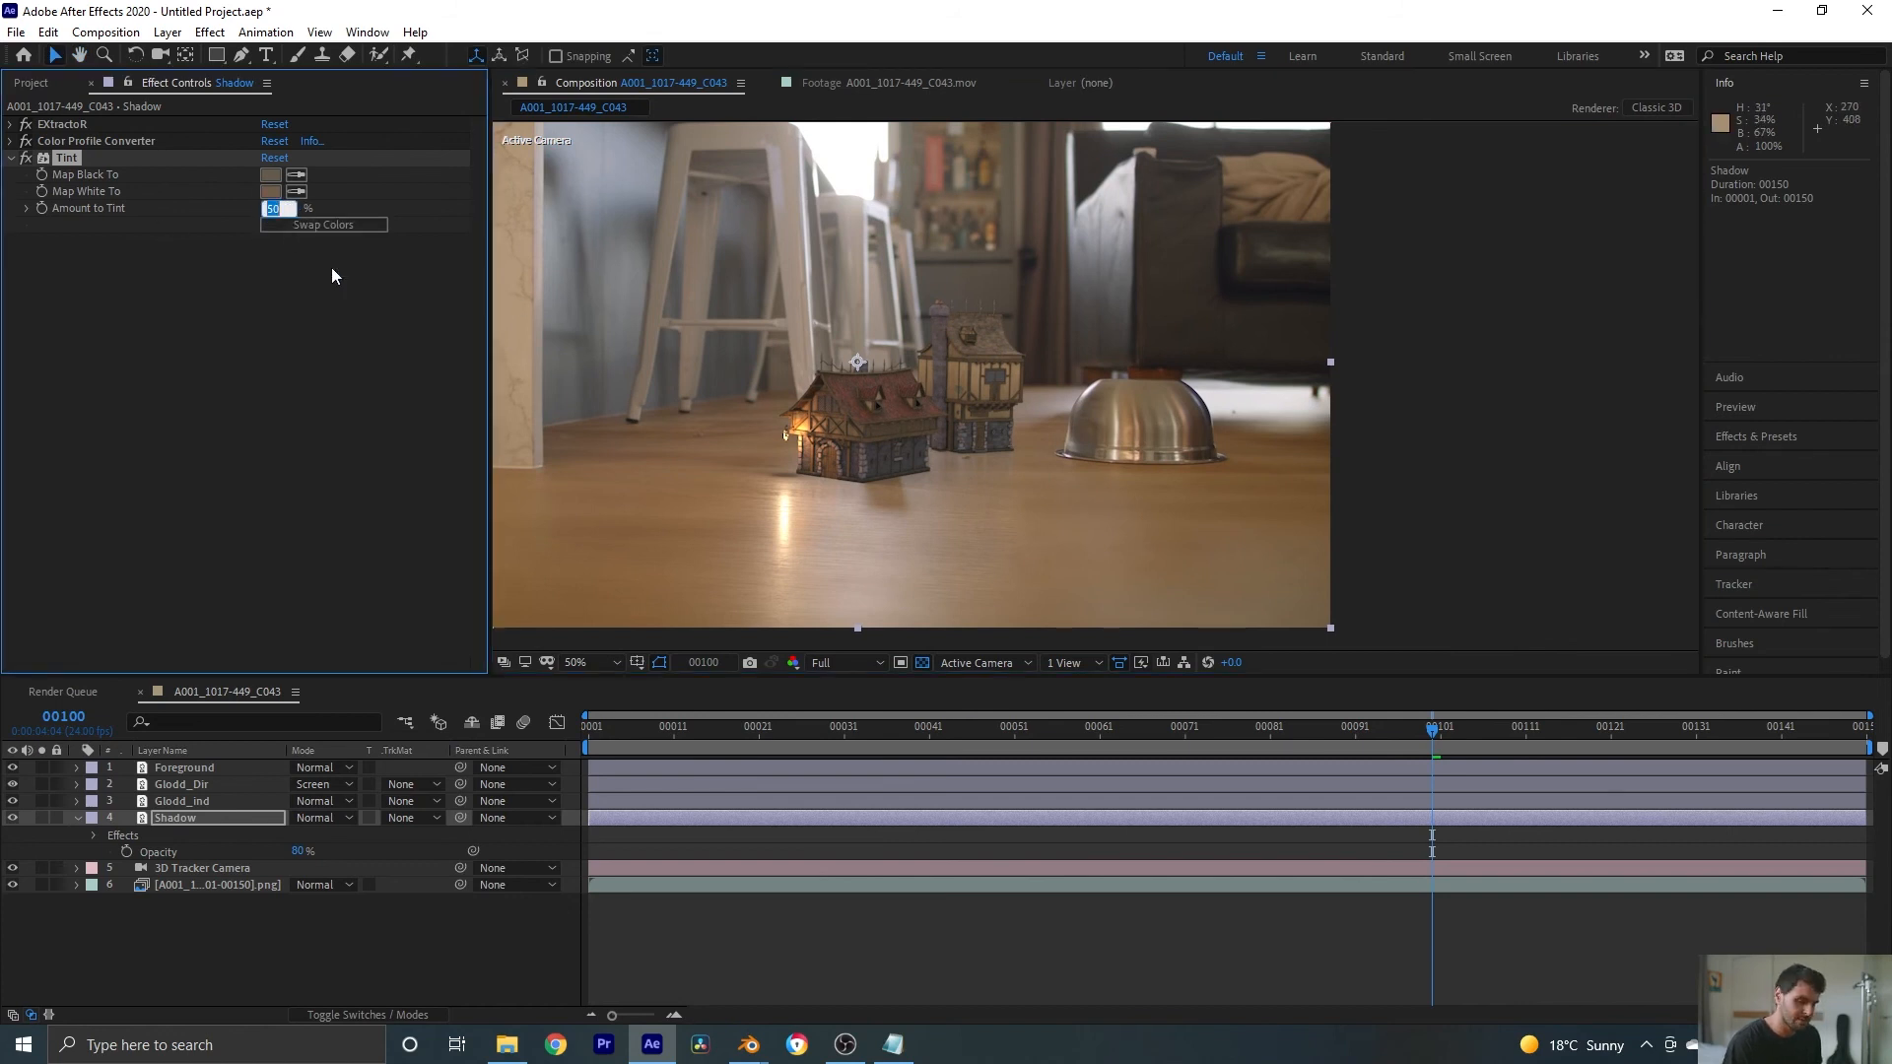
pyautogui.write('25')
pyautogui.press('Return')
pyautogui.scroll(-2, 841, 364)
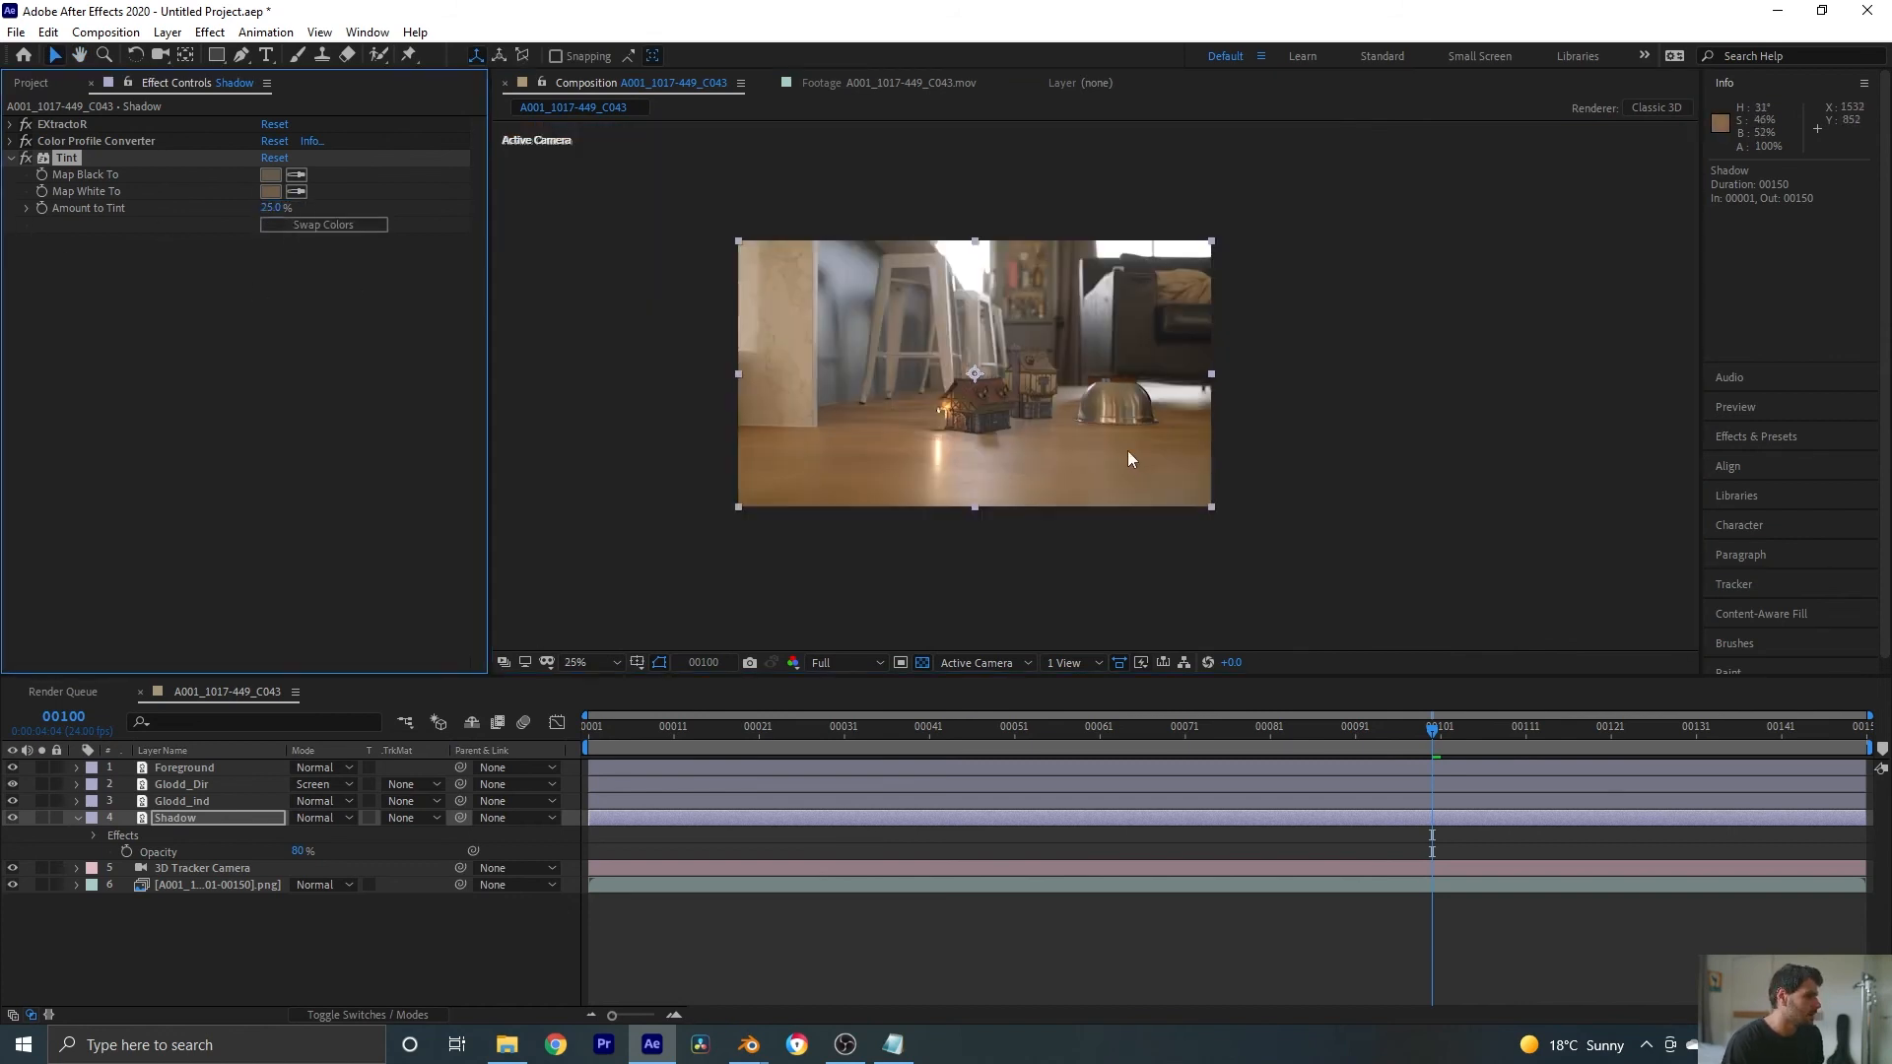
# - Add a Levels effect to the Shadow layer below the Tint
pyautogui.rightClick(73, 297)
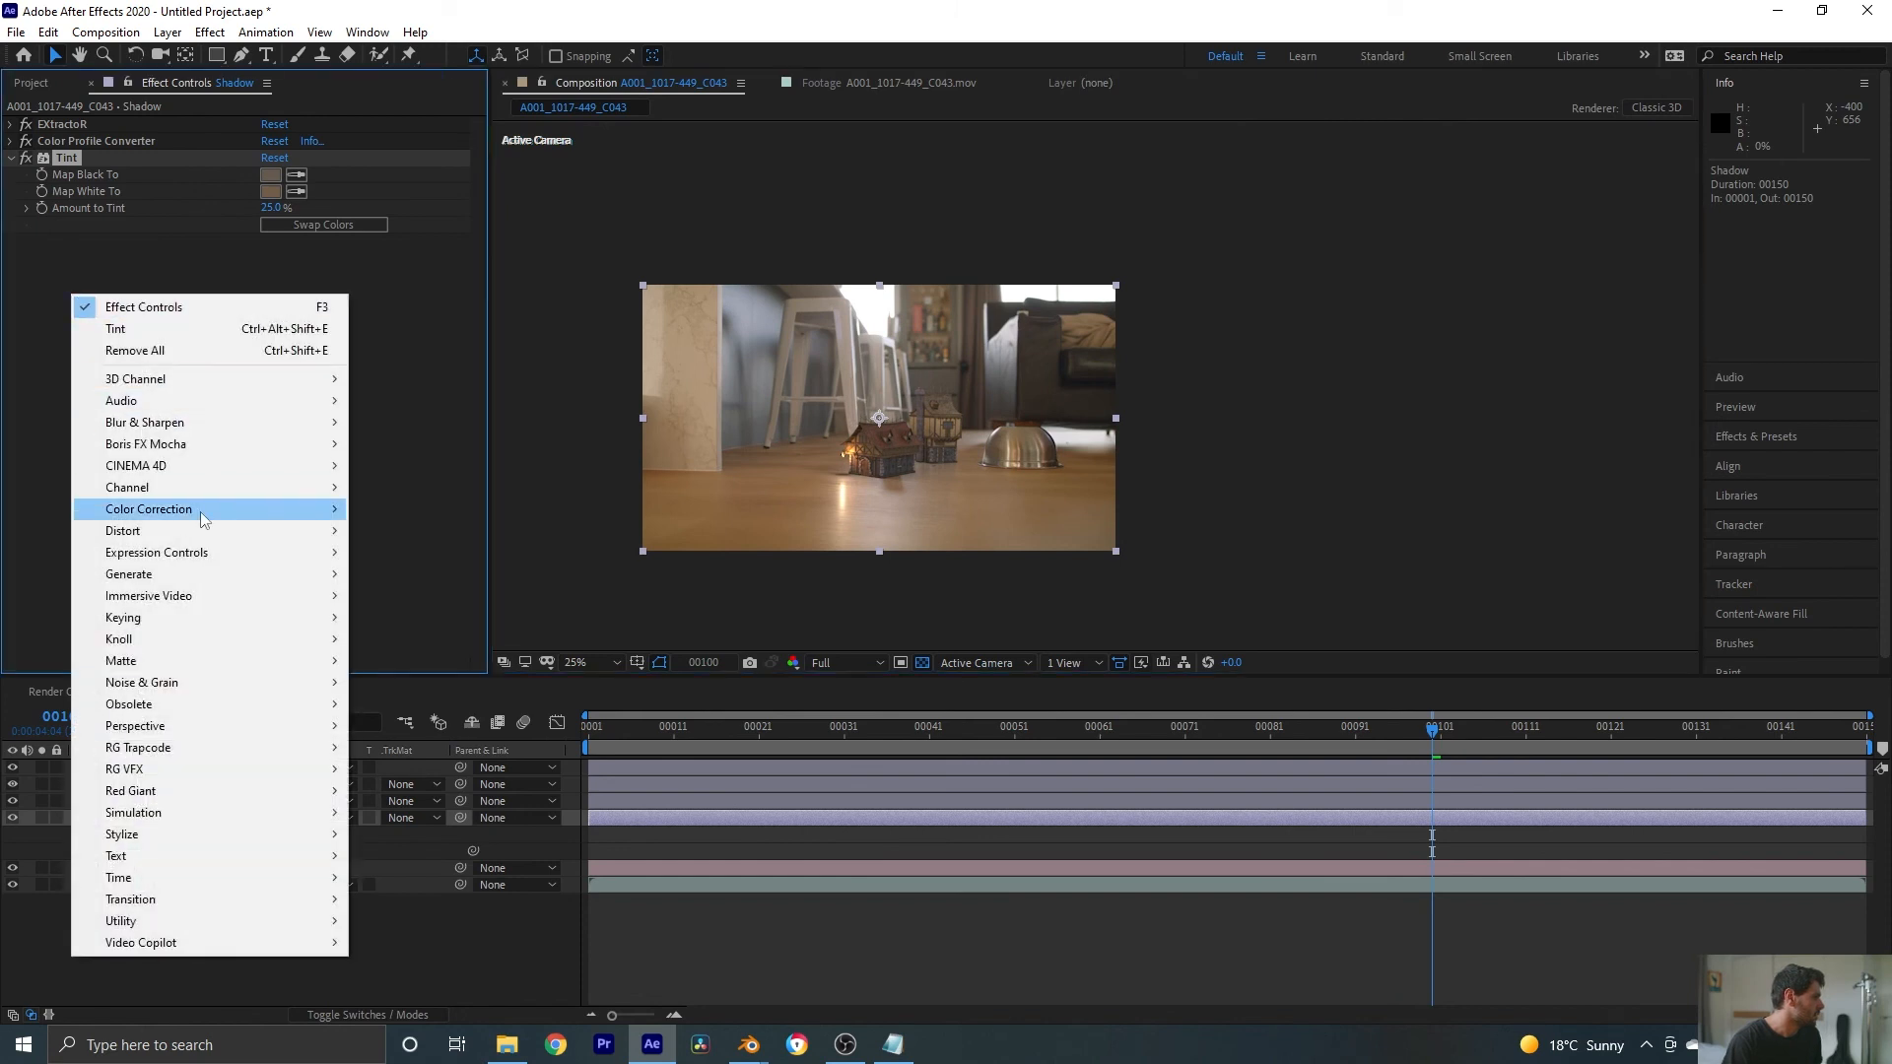
pyautogui.moveTo(177, 514)
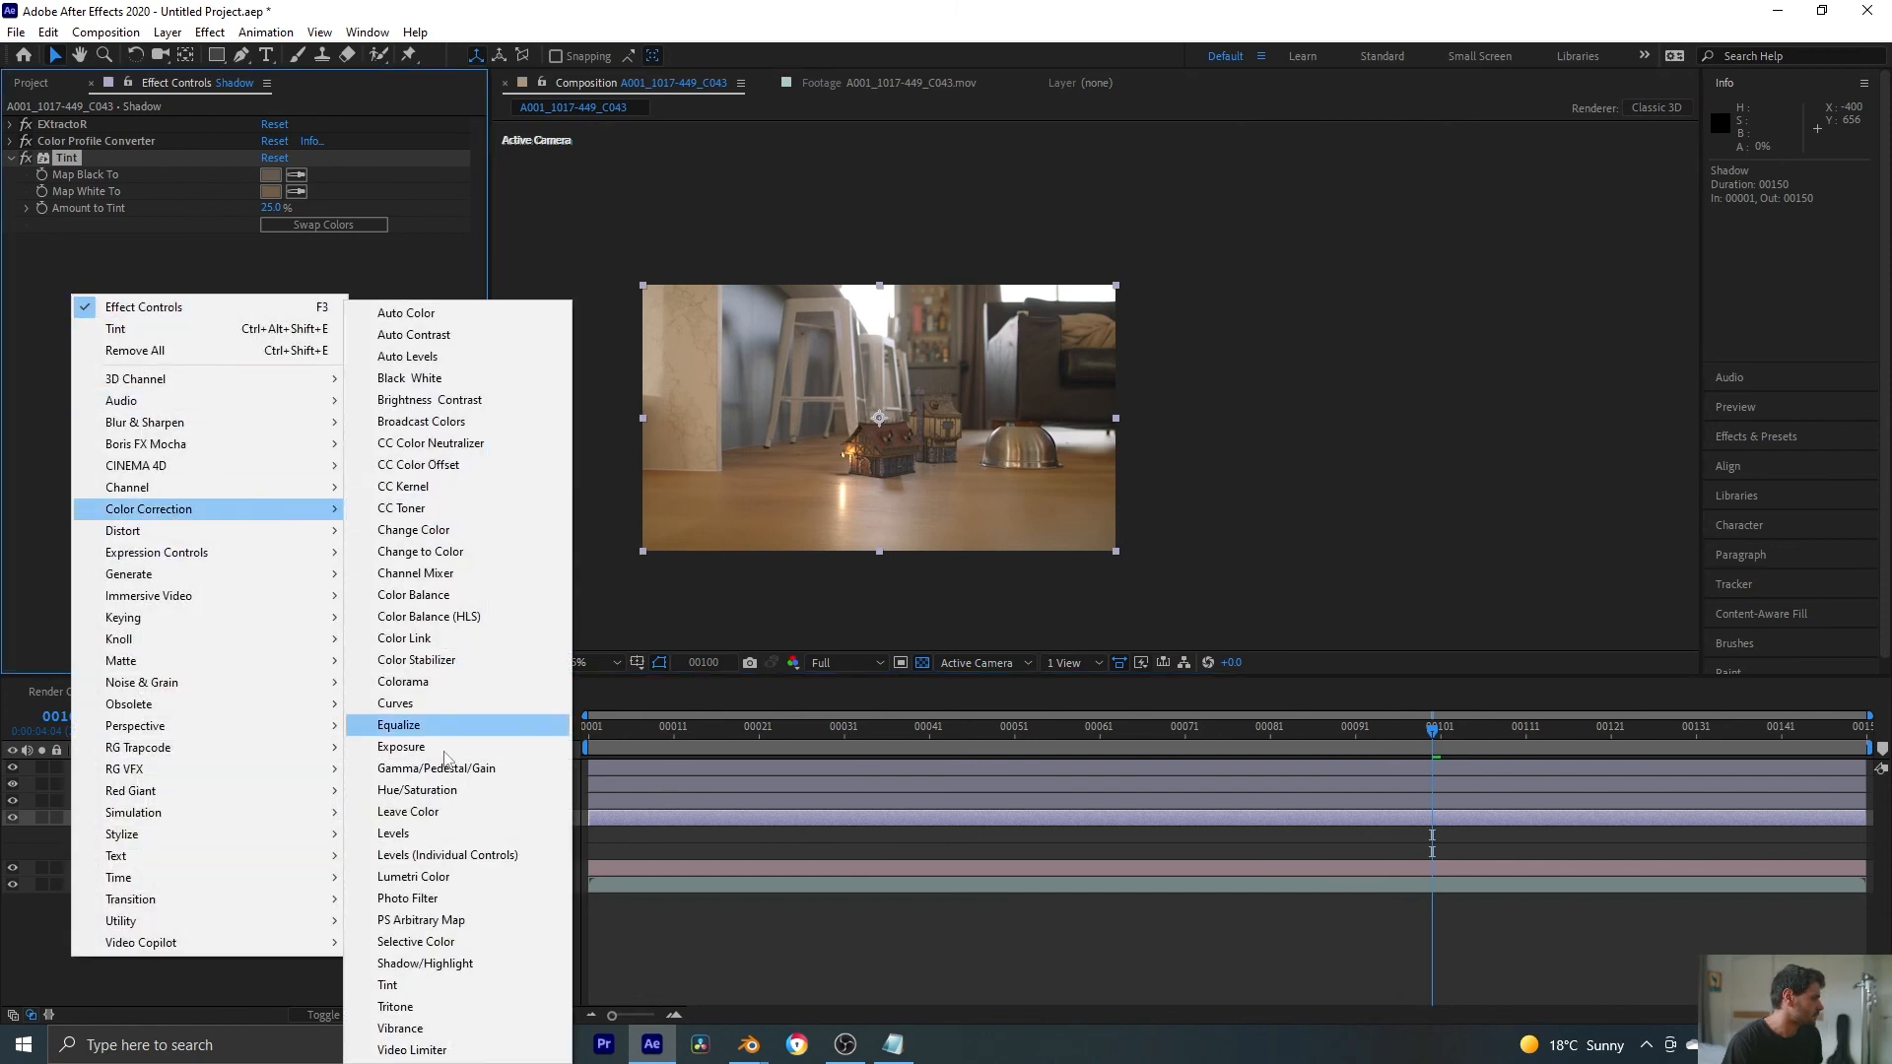
pyautogui.click(409, 833)
# - Adjust the Red channel's blacks in the Shadow layer's Levels effect, raising Red Output Black to warm the shadows
pyautogui.click(312, 260)
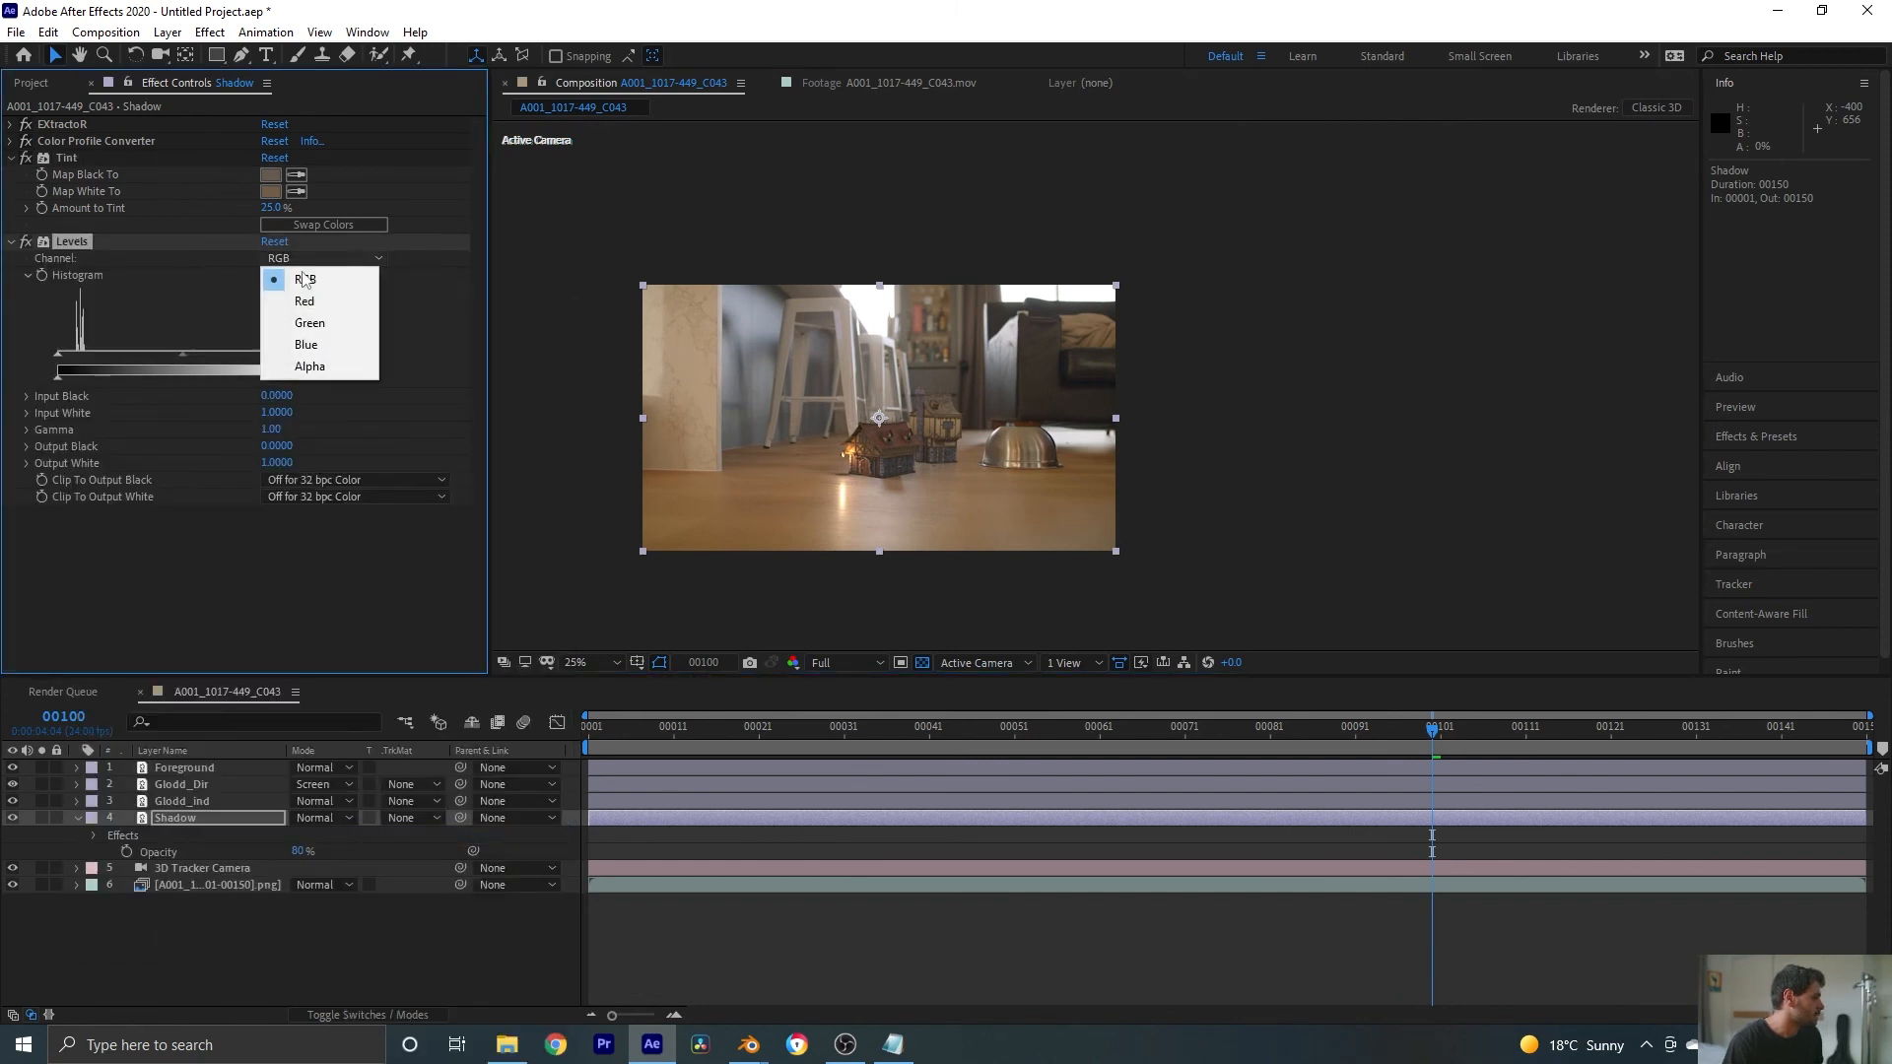
pyautogui.click(307, 303)
pyautogui.scroll(3, 790, 427)
pyautogui.moveTo(753, 477); pyautogui.dragTo(1413, 337)
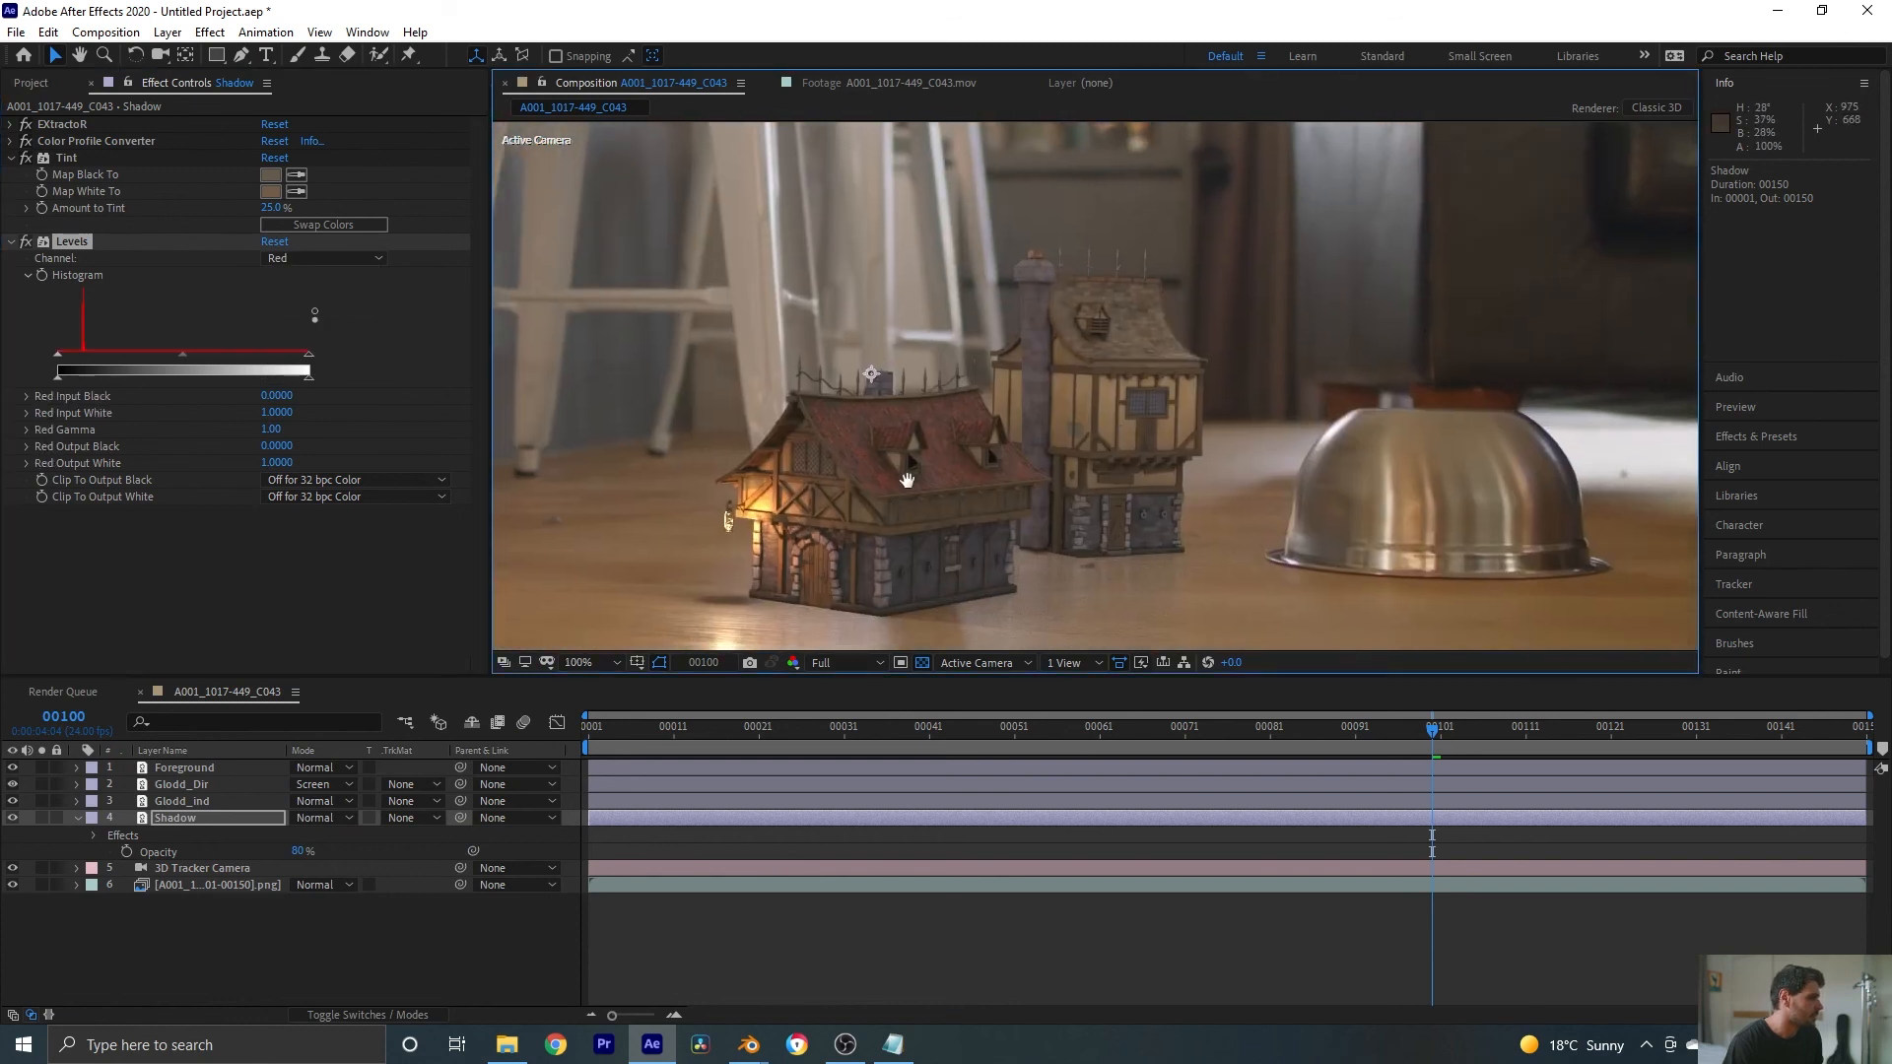
pyautogui.moveTo(878, 515); pyautogui.dragTo(1064, 349)
pyautogui.click(56, 353)
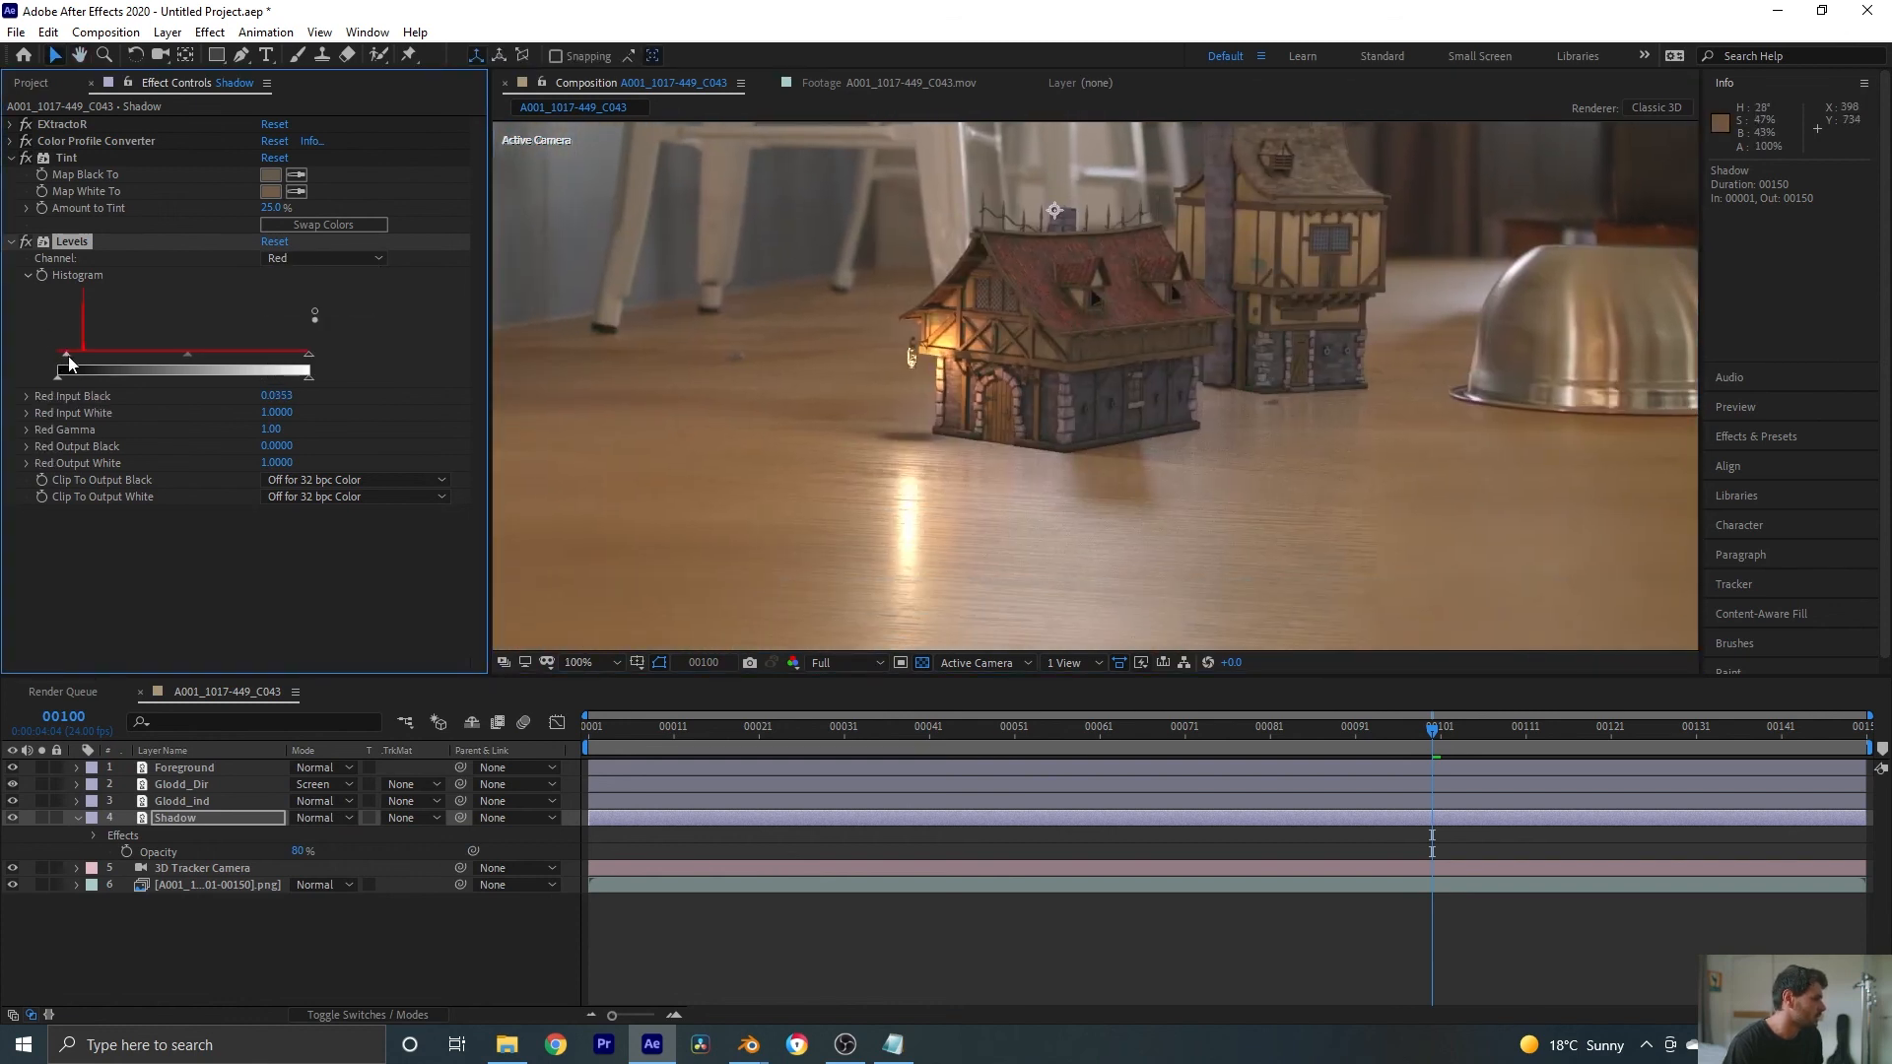
pyautogui.moveTo(69, 376); pyautogui.dragTo(80, 376)
# - Set Green Output Black to 0.0353 in the Shadow layer's Levels effect, and collapse the Levels and Tint settings
pyautogui.click(335, 261)
pyautogui.click(296, 316)
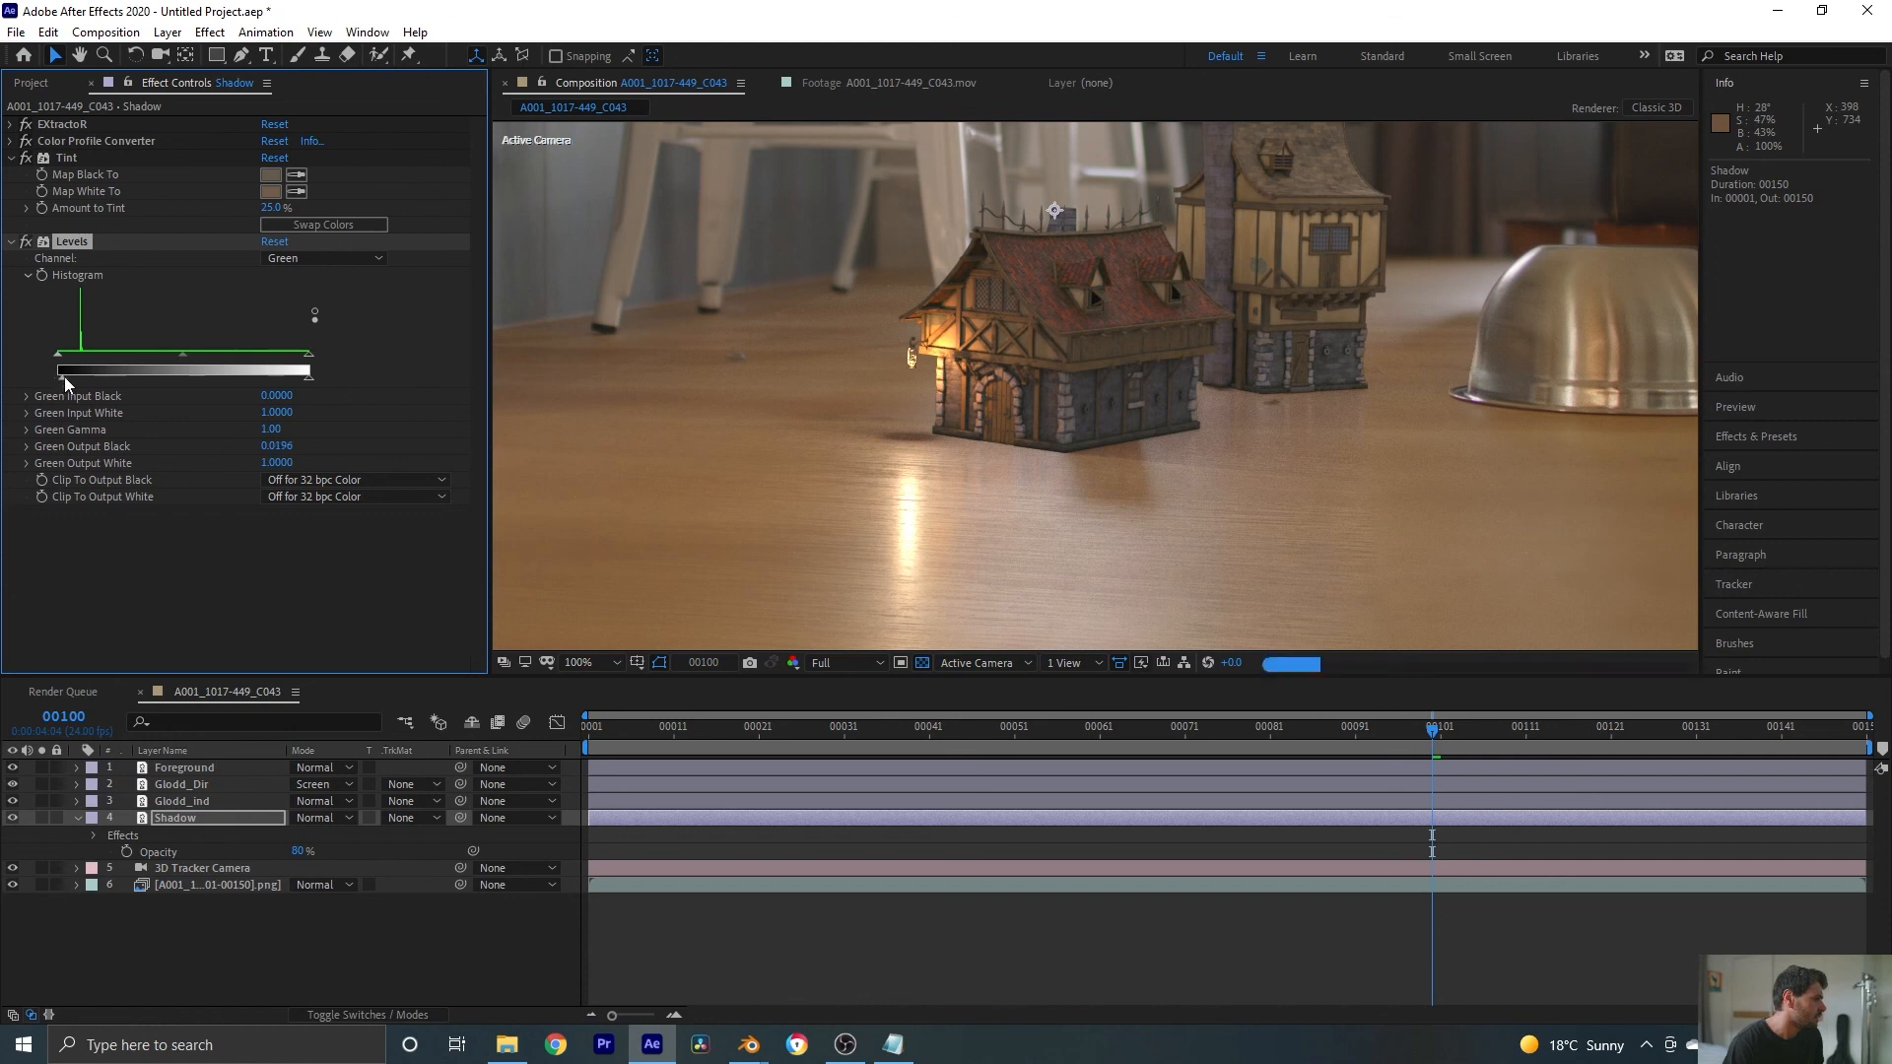
pyautogui.moveTo(71, 376); pyautogui.dragTo(67, 376)
pyautogui.scroll(-2, 898, 365)
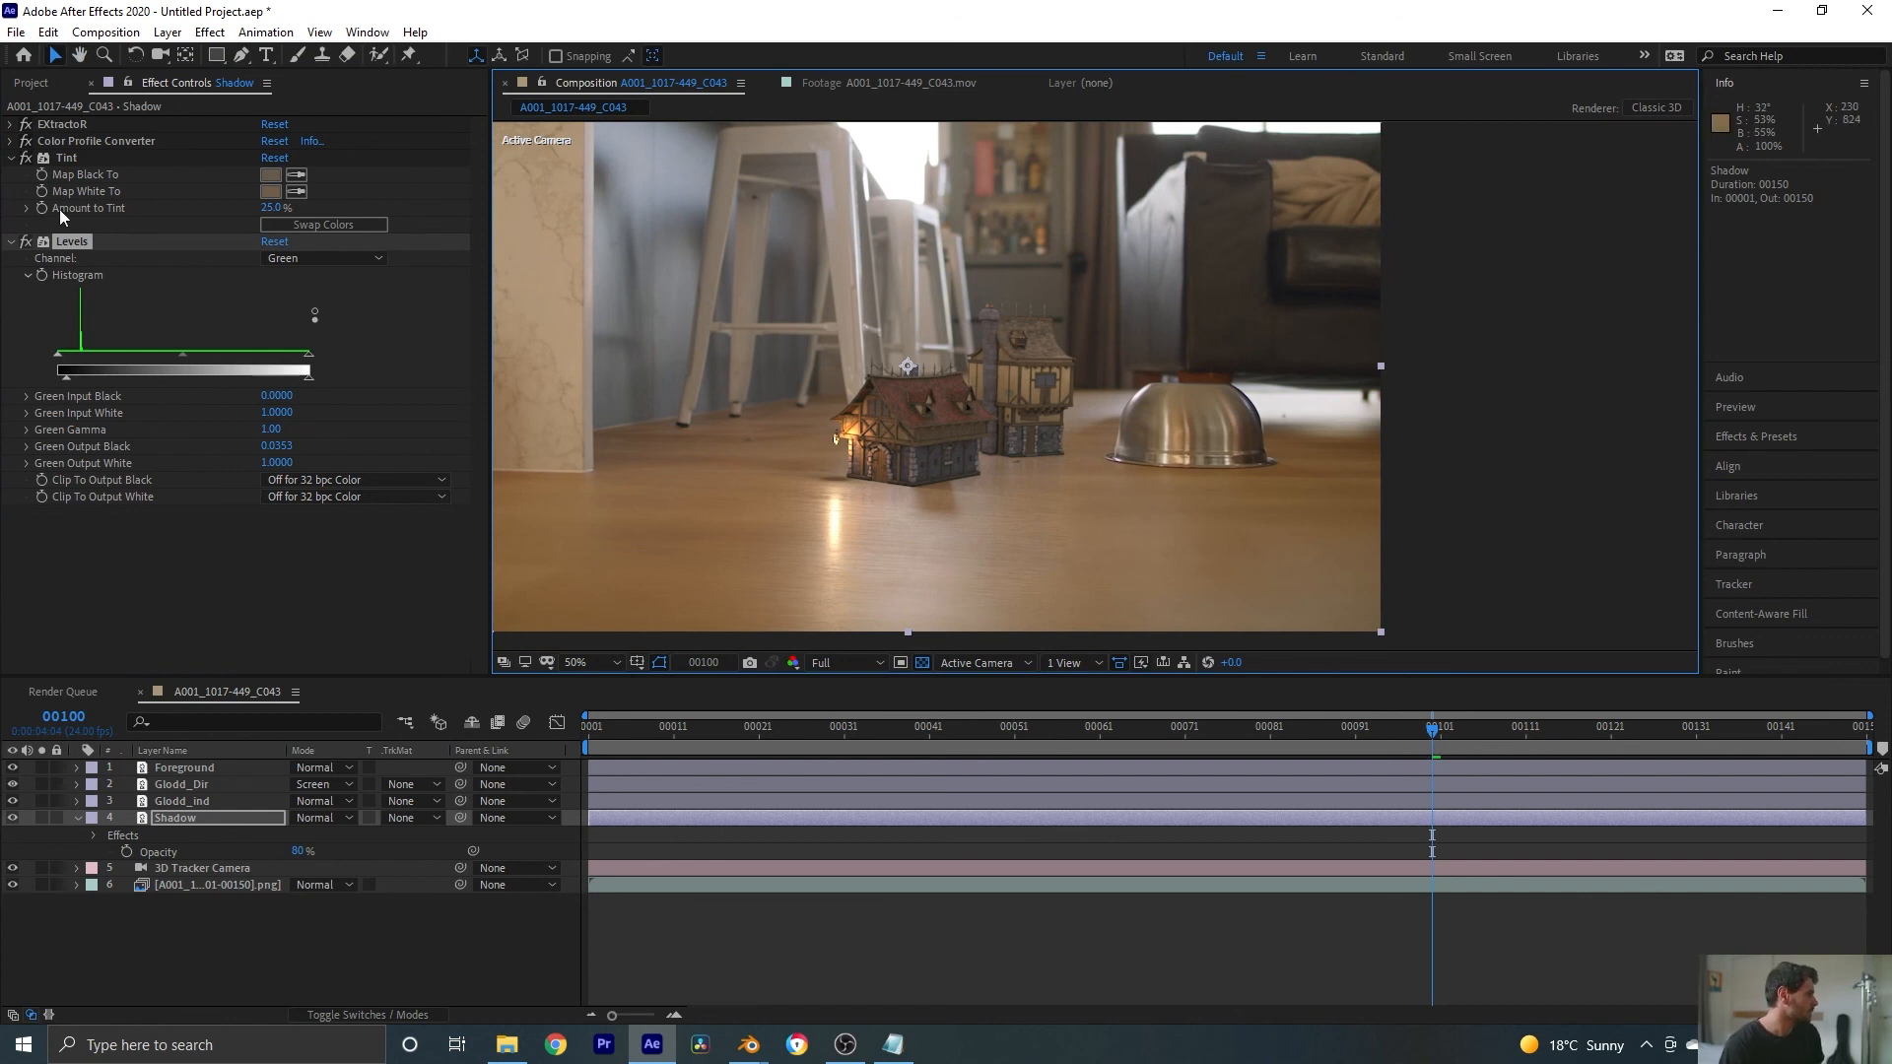
pyautogui.click(11, 241)
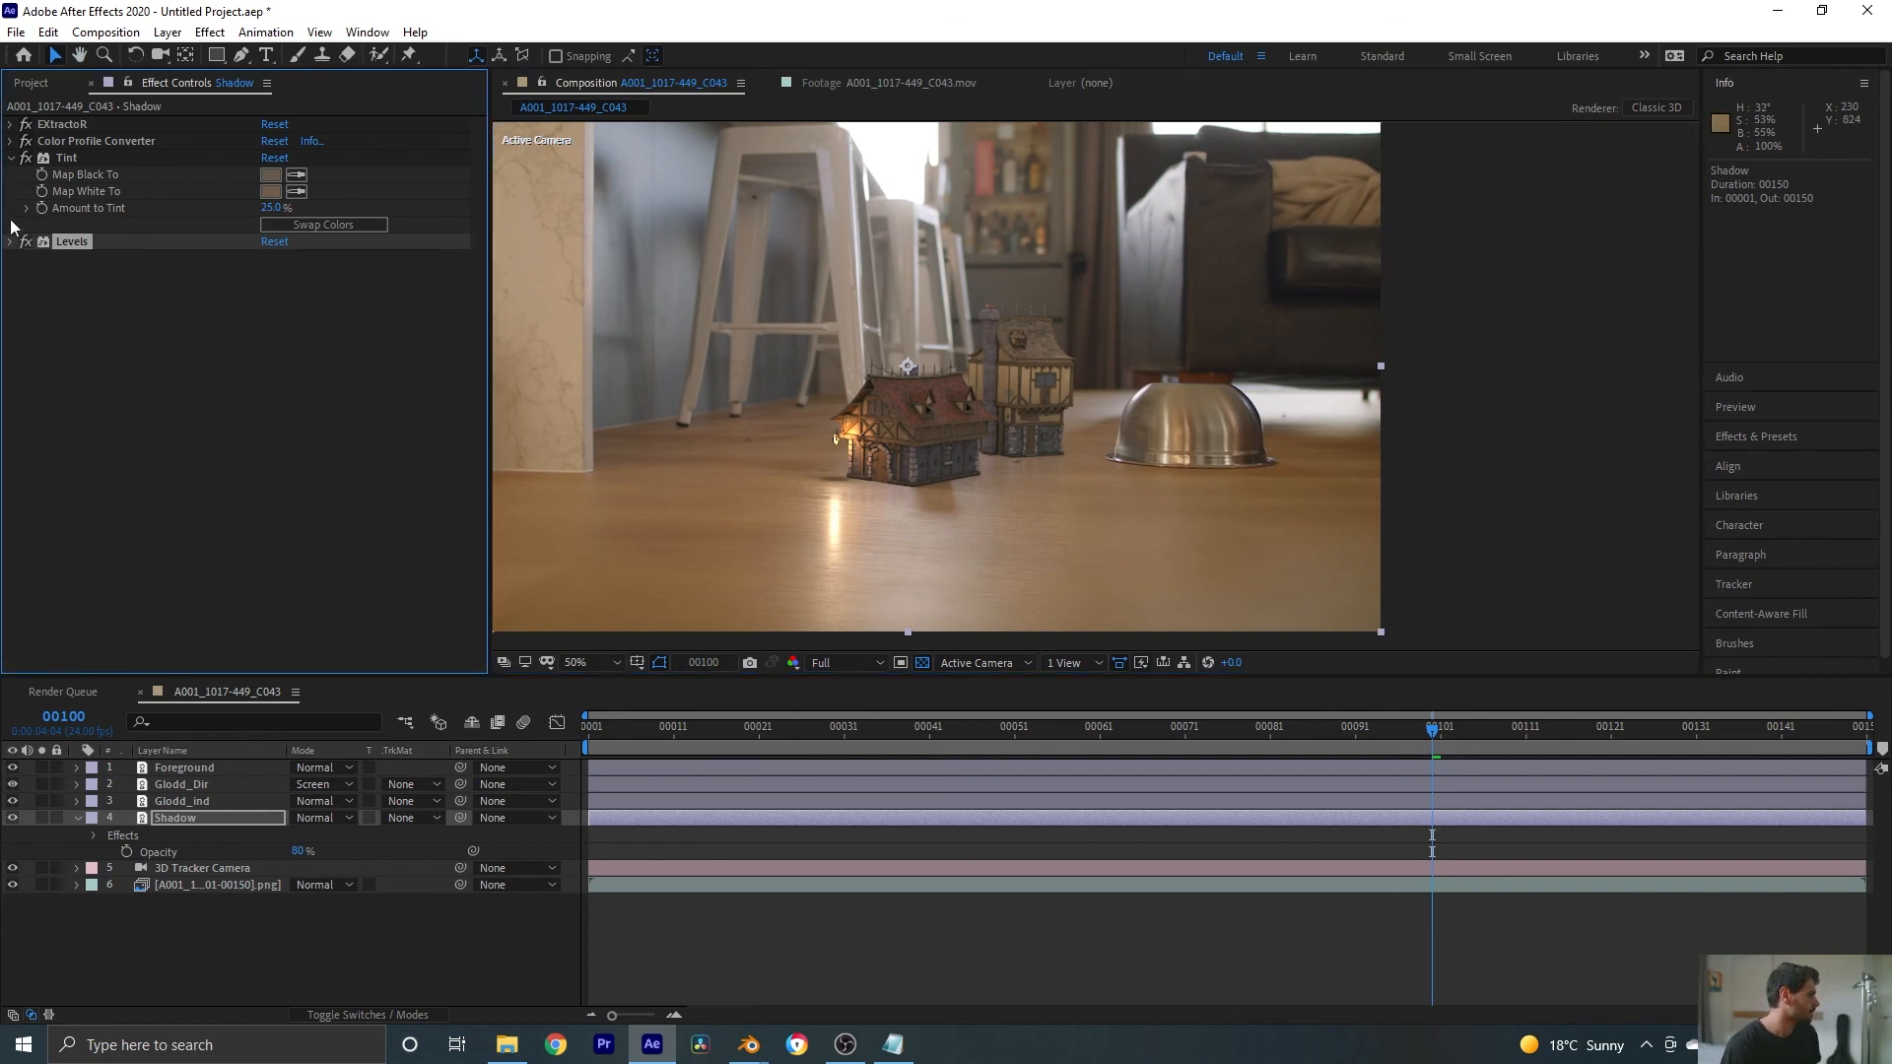
pyautogui.click(12, 158)
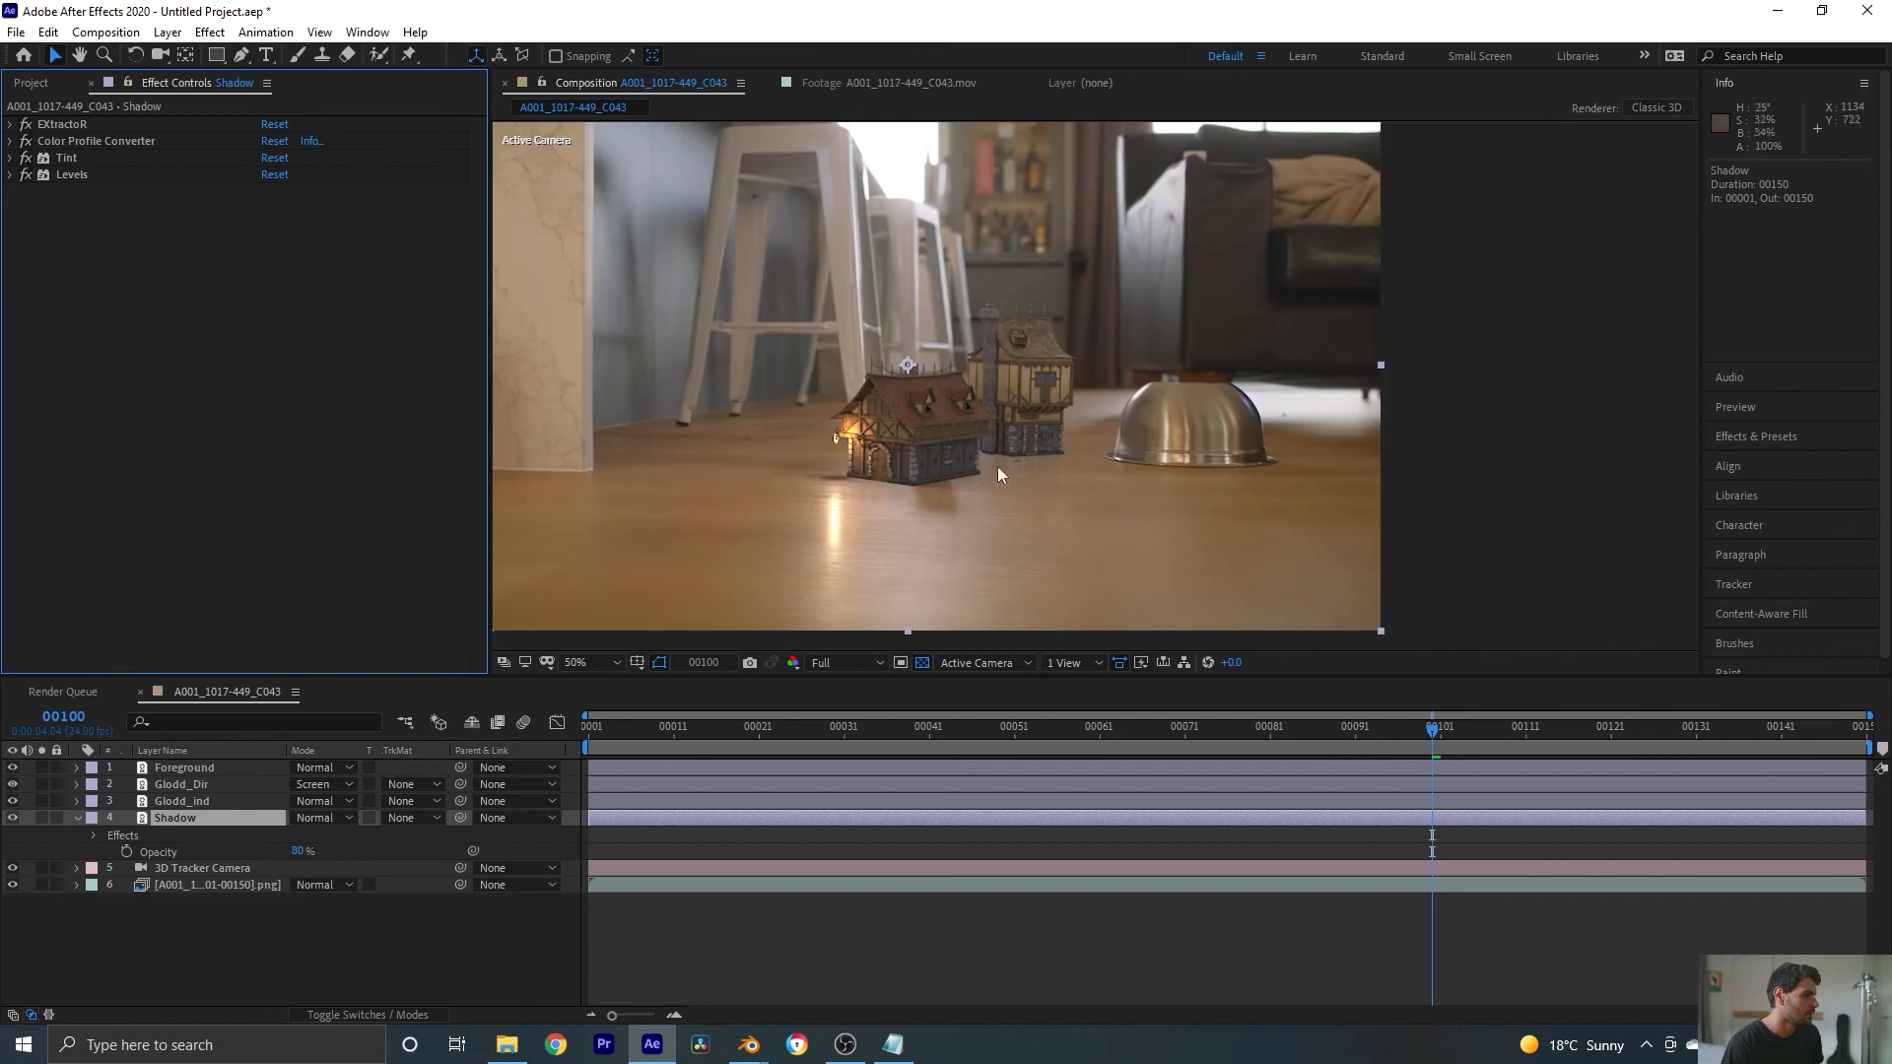
# - Collapse the Glodd_ind layer's EXtractoR and Color Profile Converter settings and add a Curves effect below UnMult
pyautogui.scroll(2, 997, 468)
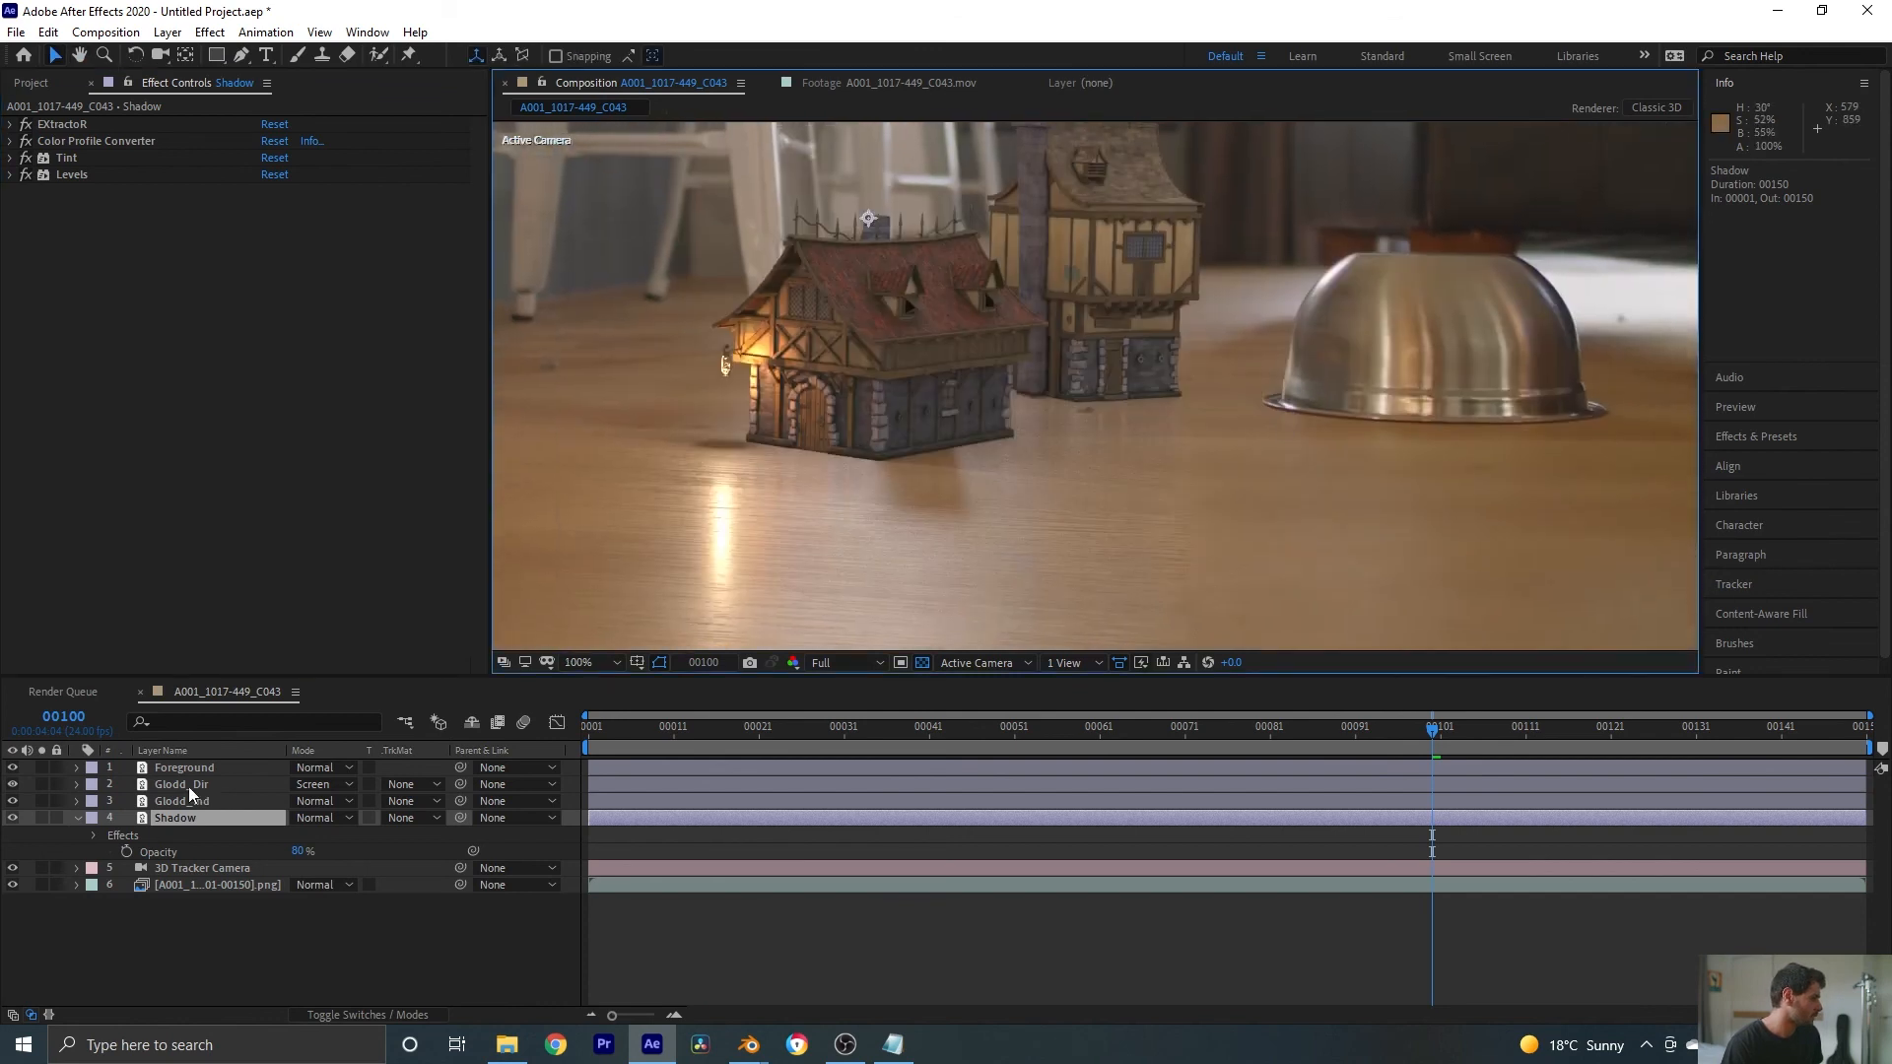
pyautogui.click(201, 799)
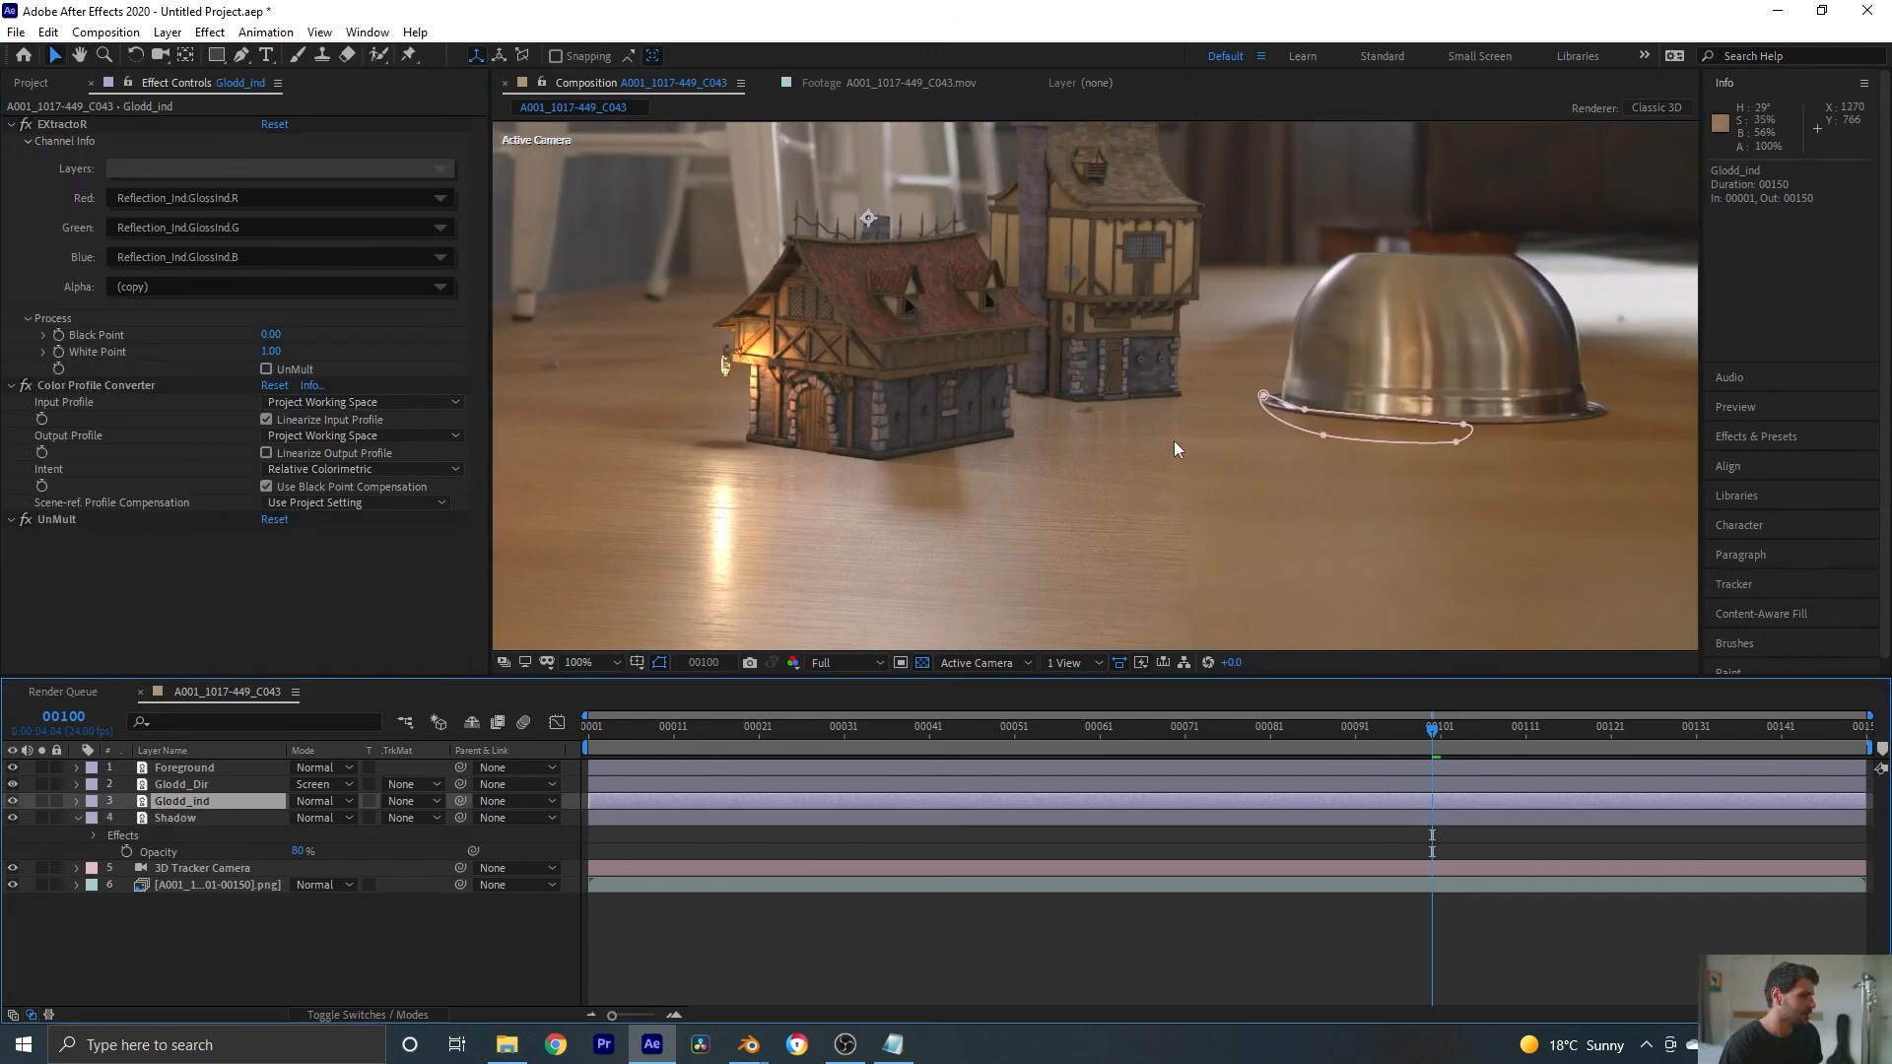
pyautogui.moveTo(1174, 440); pyautogui.dragTo(957, 510)
pyautogui.scroll(2, 662, 618)
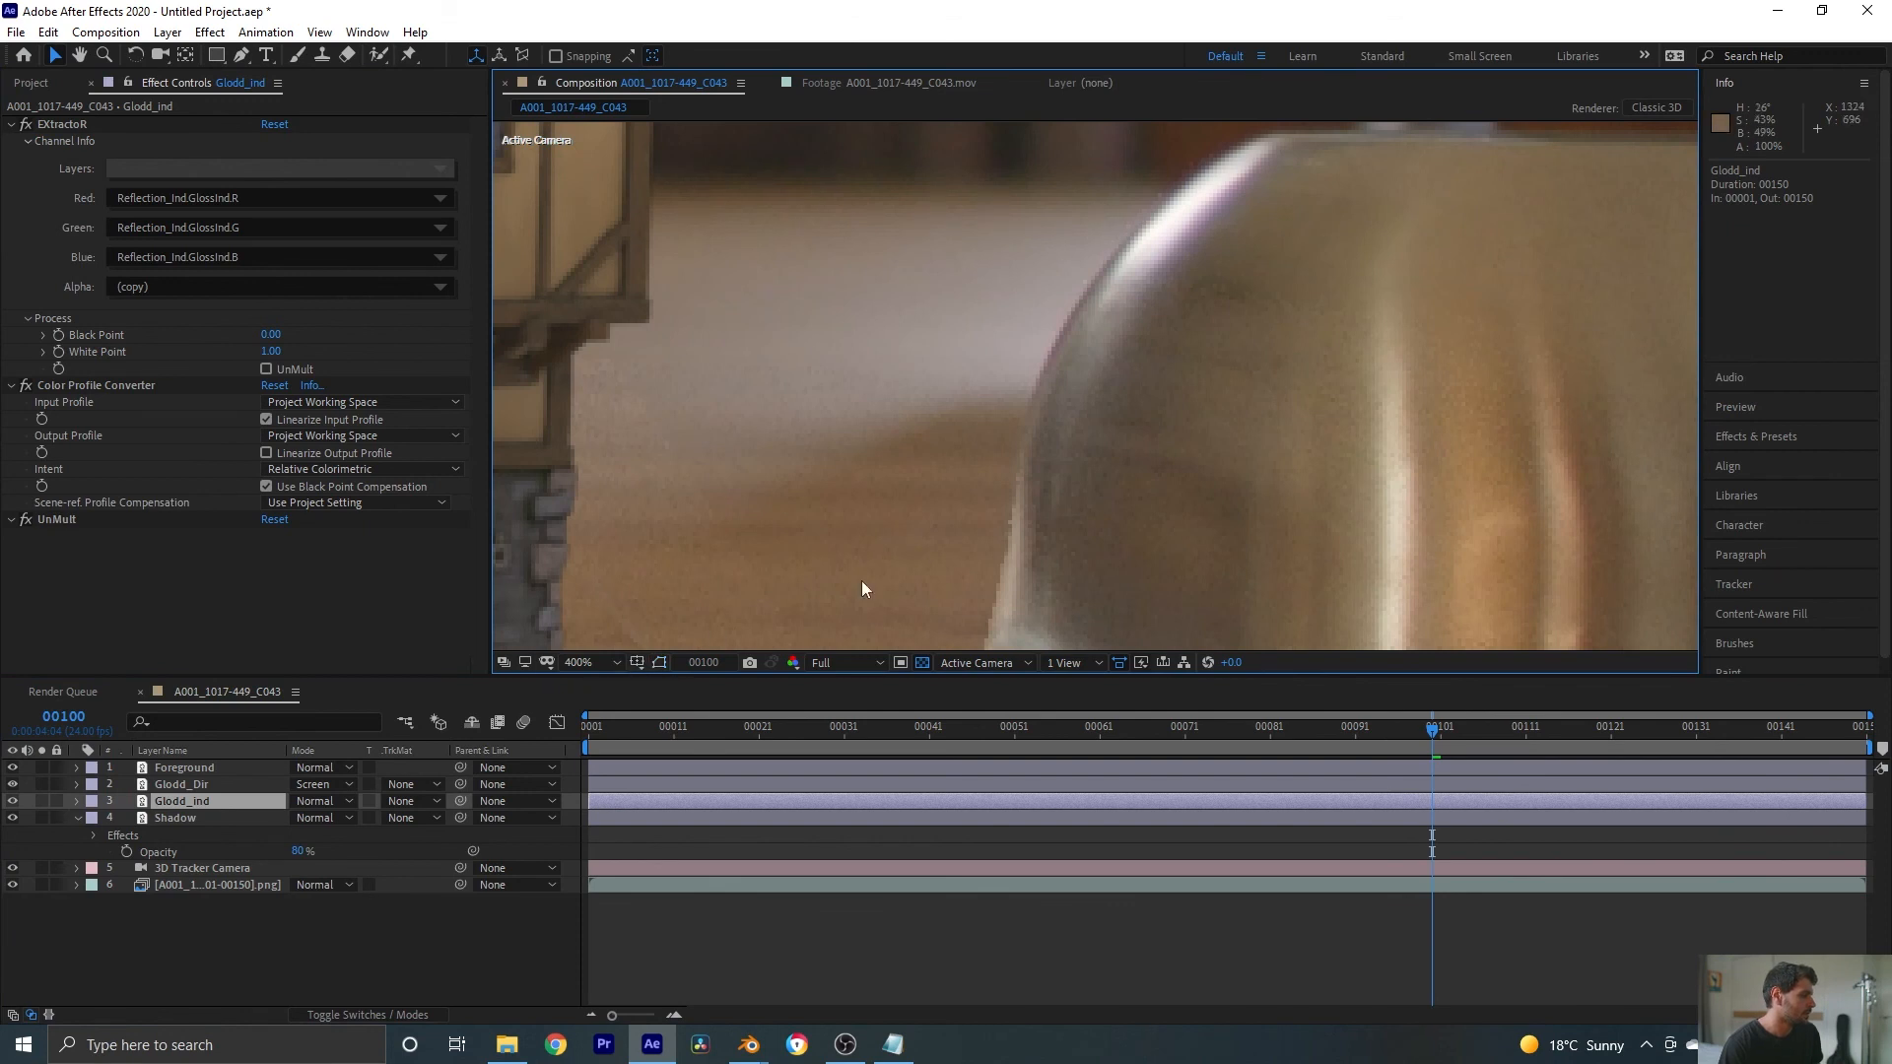
pyautogui.moveTo(1264, 477); pyautogui.dragTo(1012, 255)
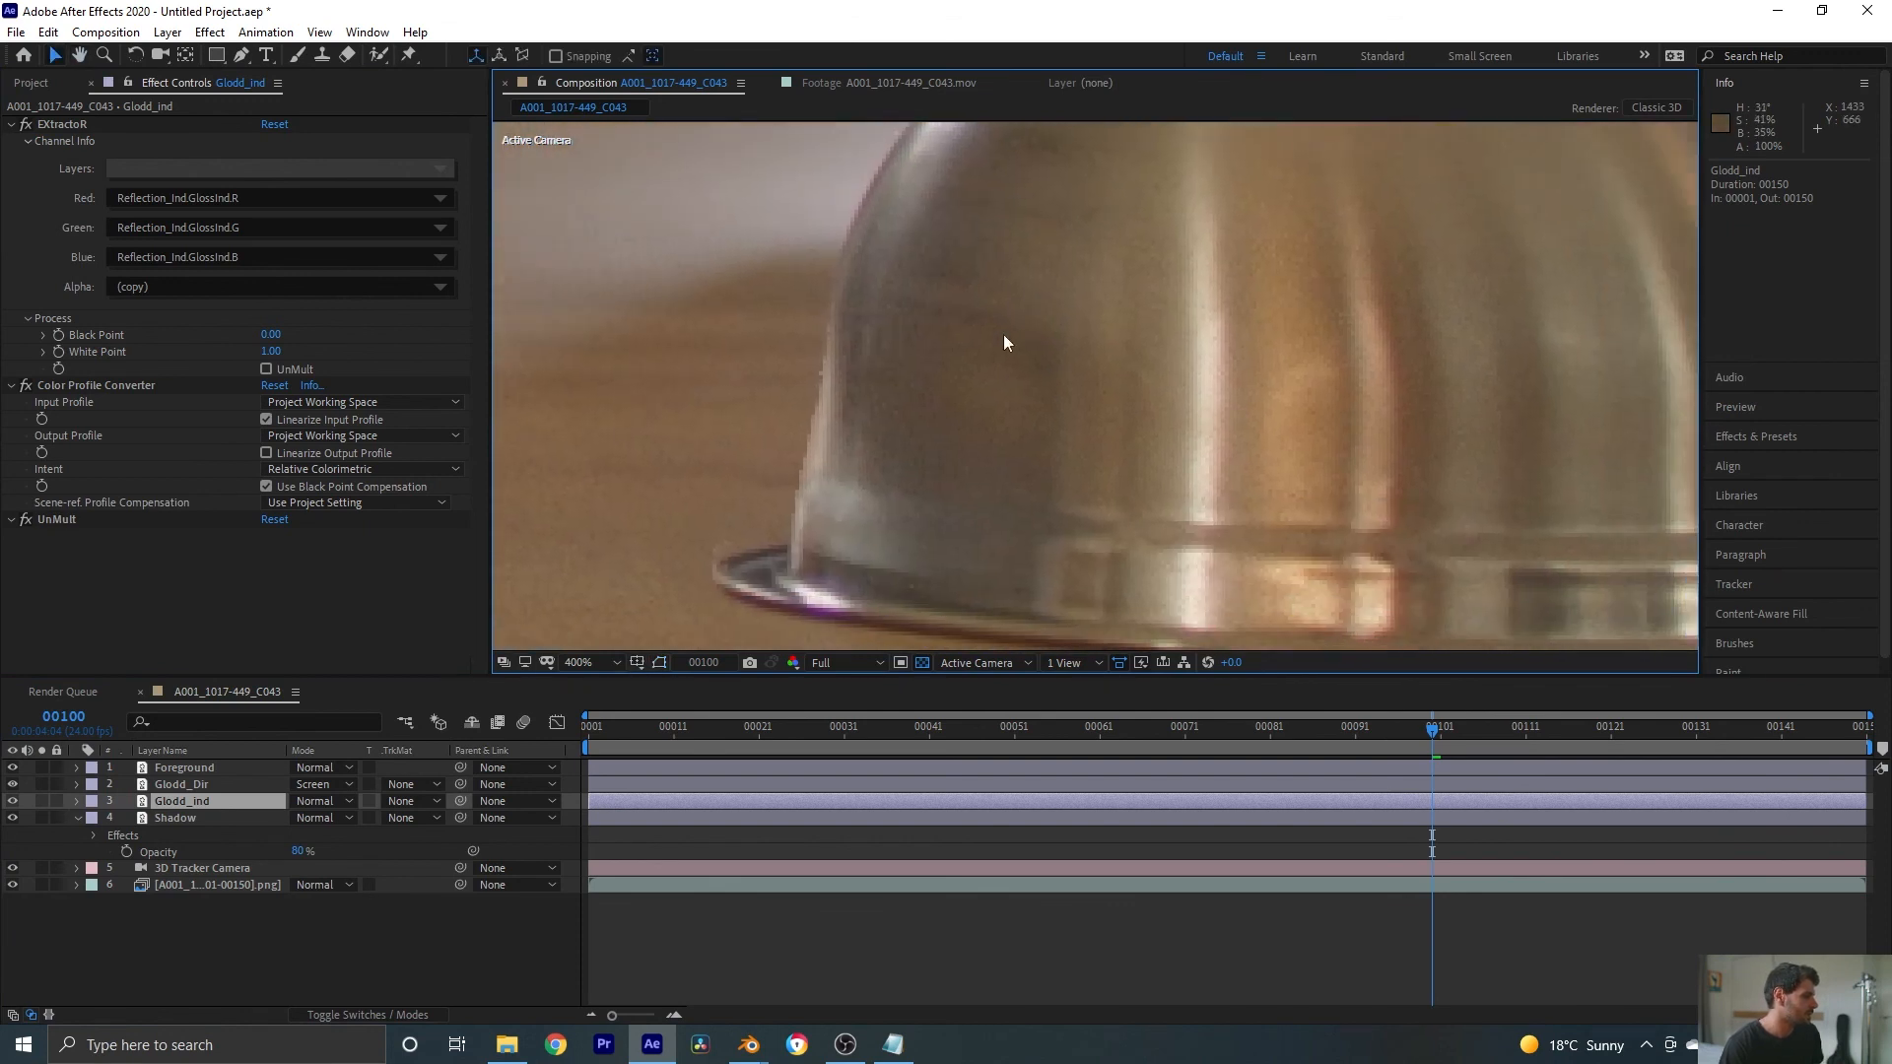
pyautogui.click(9, 124)
pyautogui.click(11, 141)
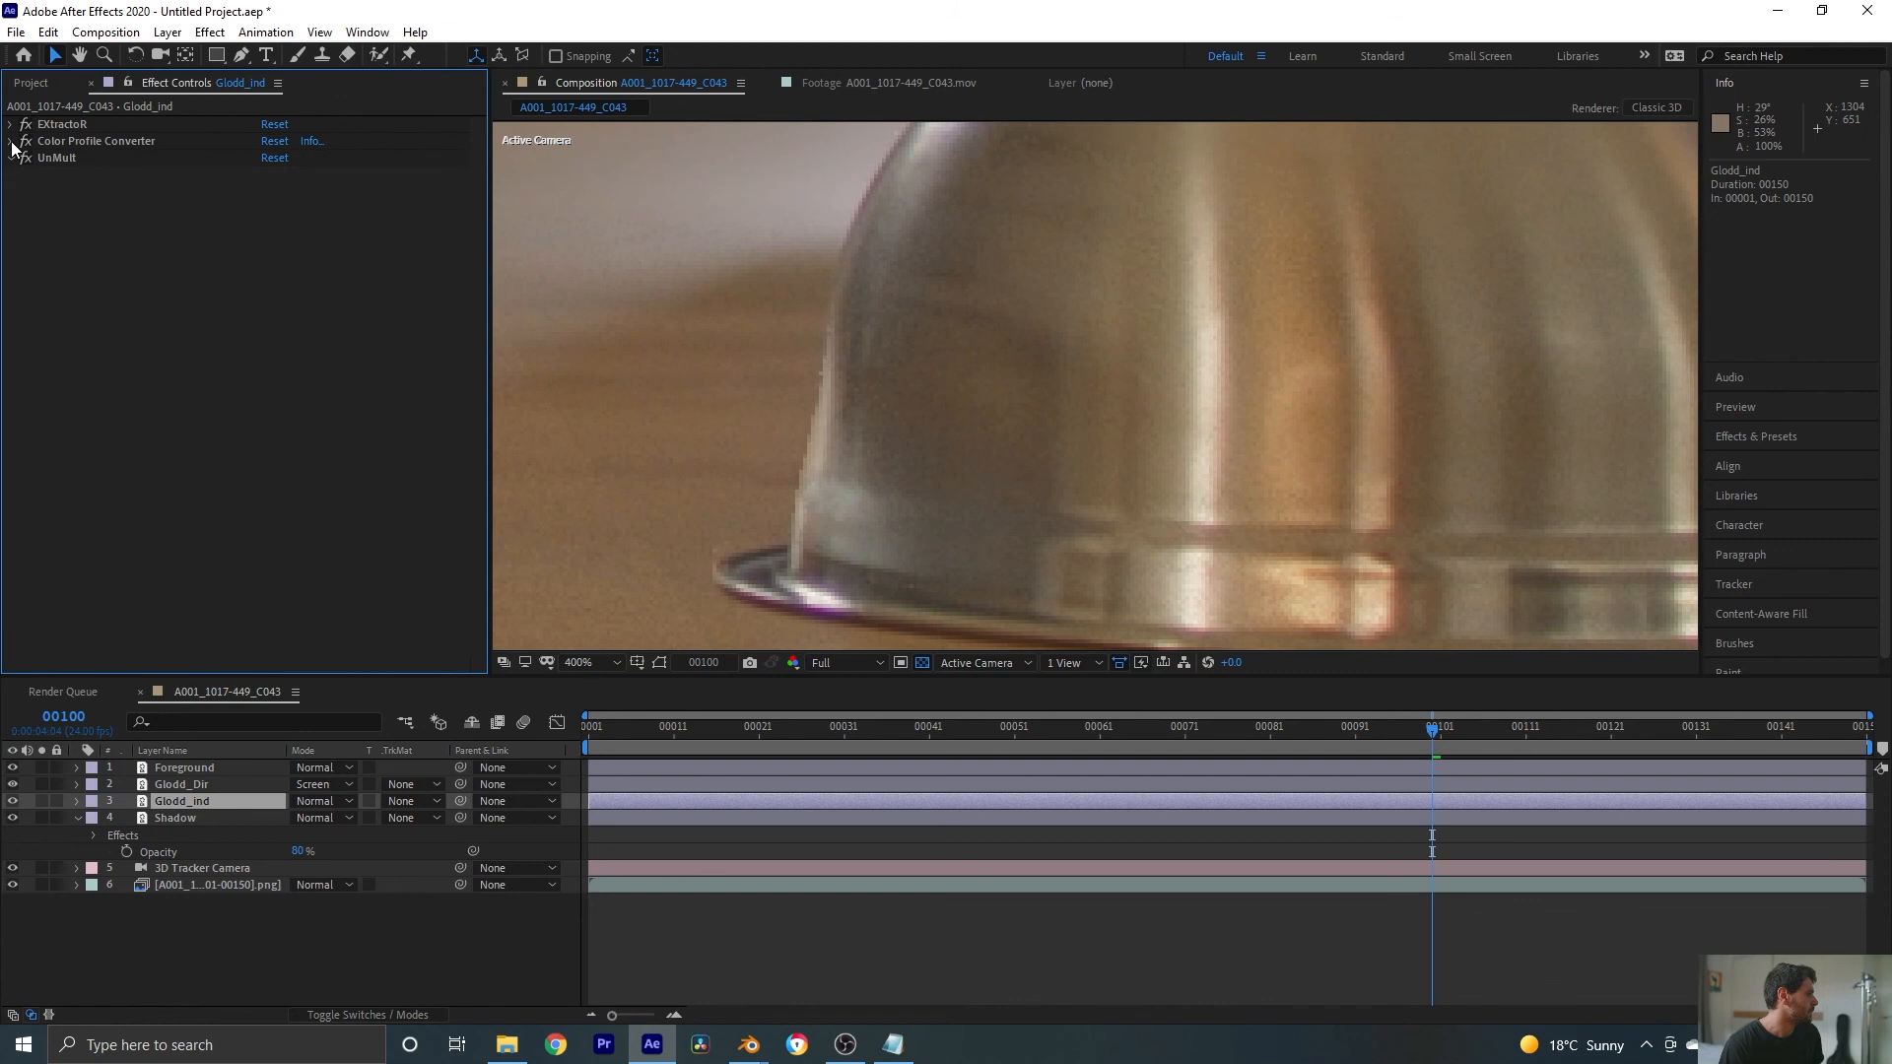
pyautogui.rightClick(160, 276)
pyautogui.moveTo(271, 493)
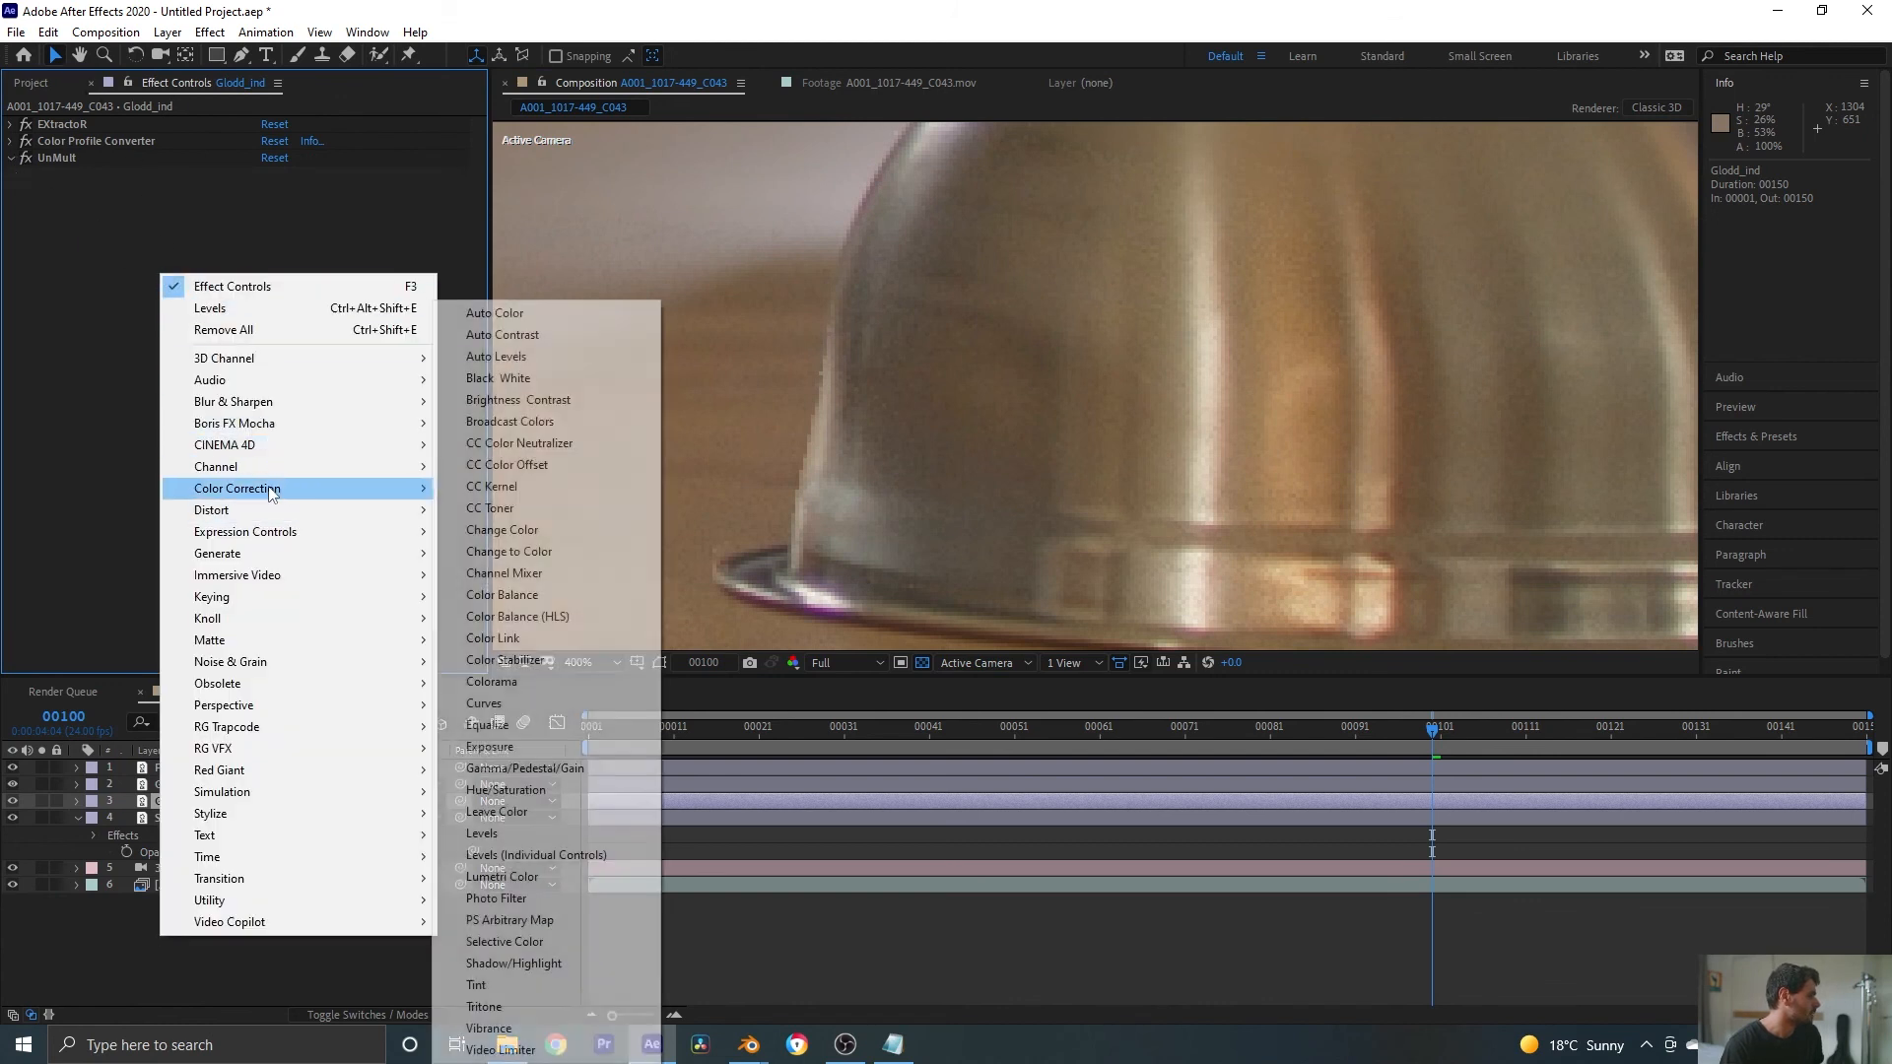
pyautogui.click(502, 704)
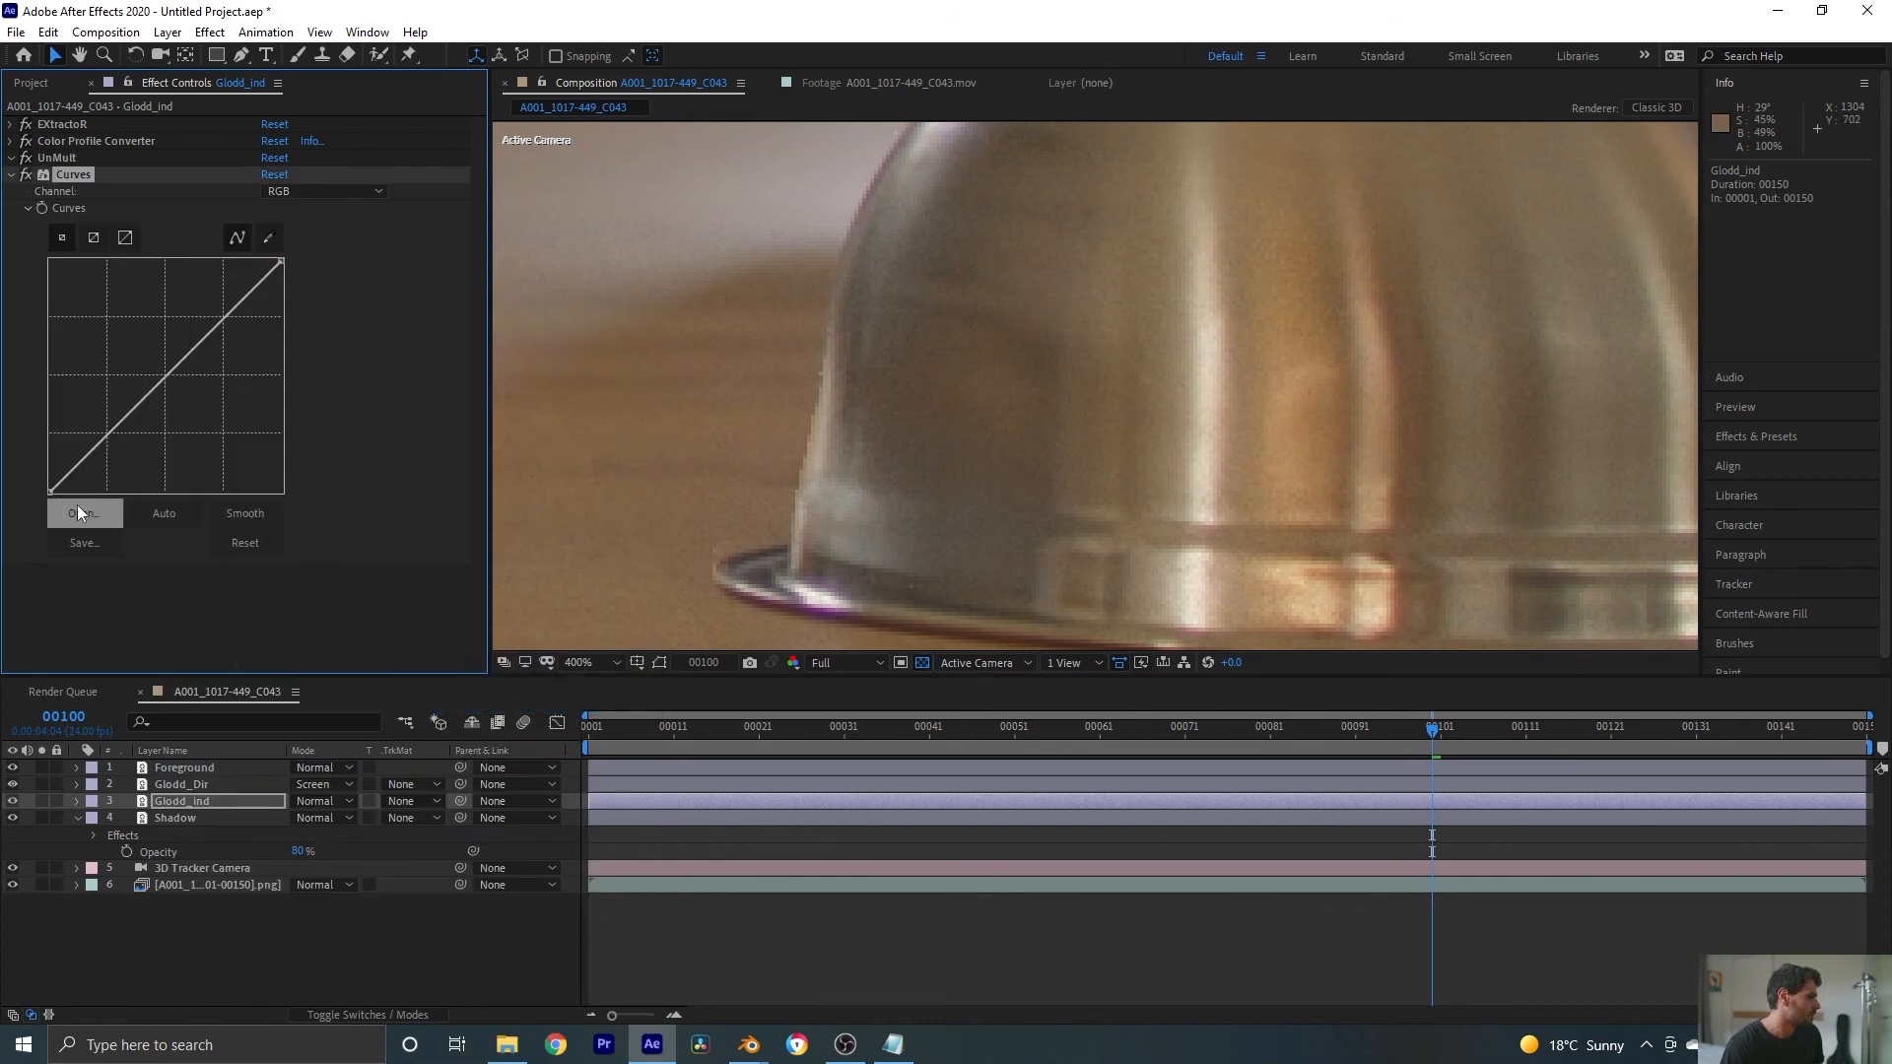
# - Darken the Glodd_ind reflection by moving the RGB curve's black point inward and bowing its midtones down, and compare the result in the bowl
pyautogui.moveTo(49, 491); pyautogui.dragTo(83, 503)
pyautogui.moveTo(168, 393); pyautogui.dragTo(191, 411)
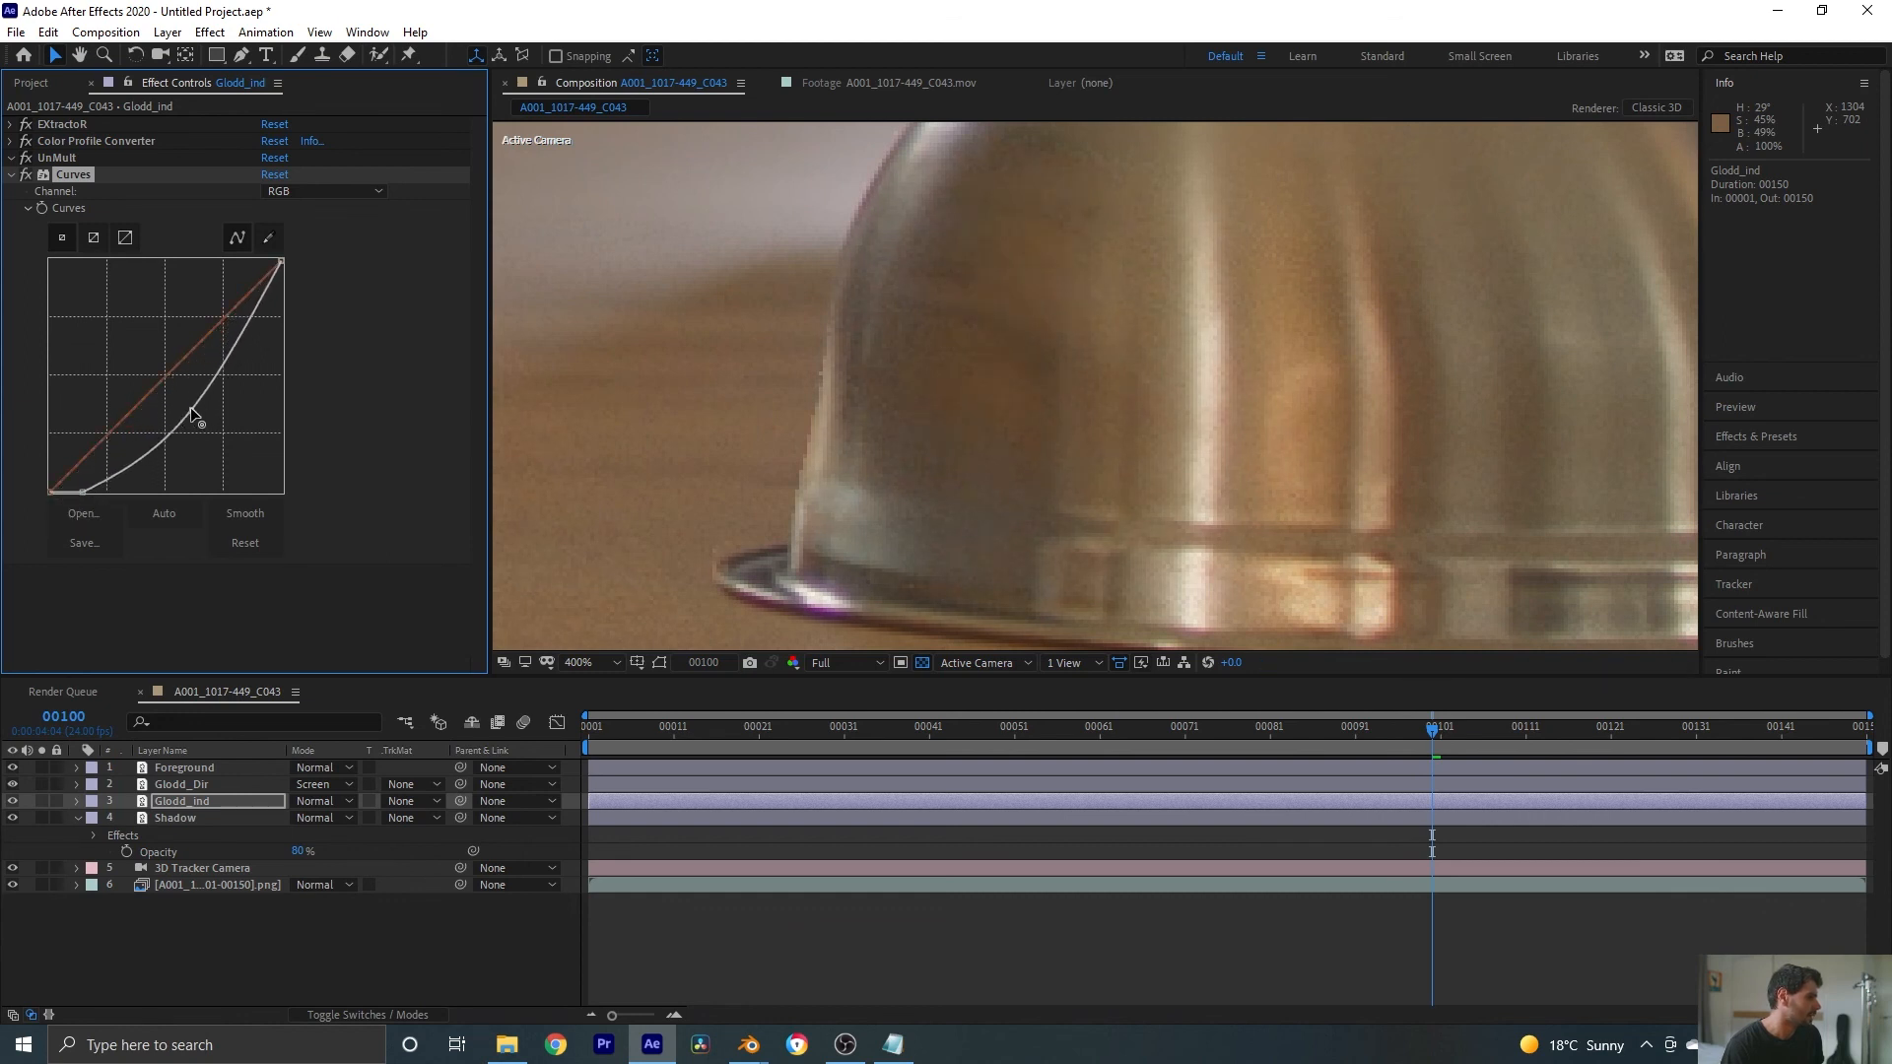
pyautogui.scroll(-6, 849, 405)
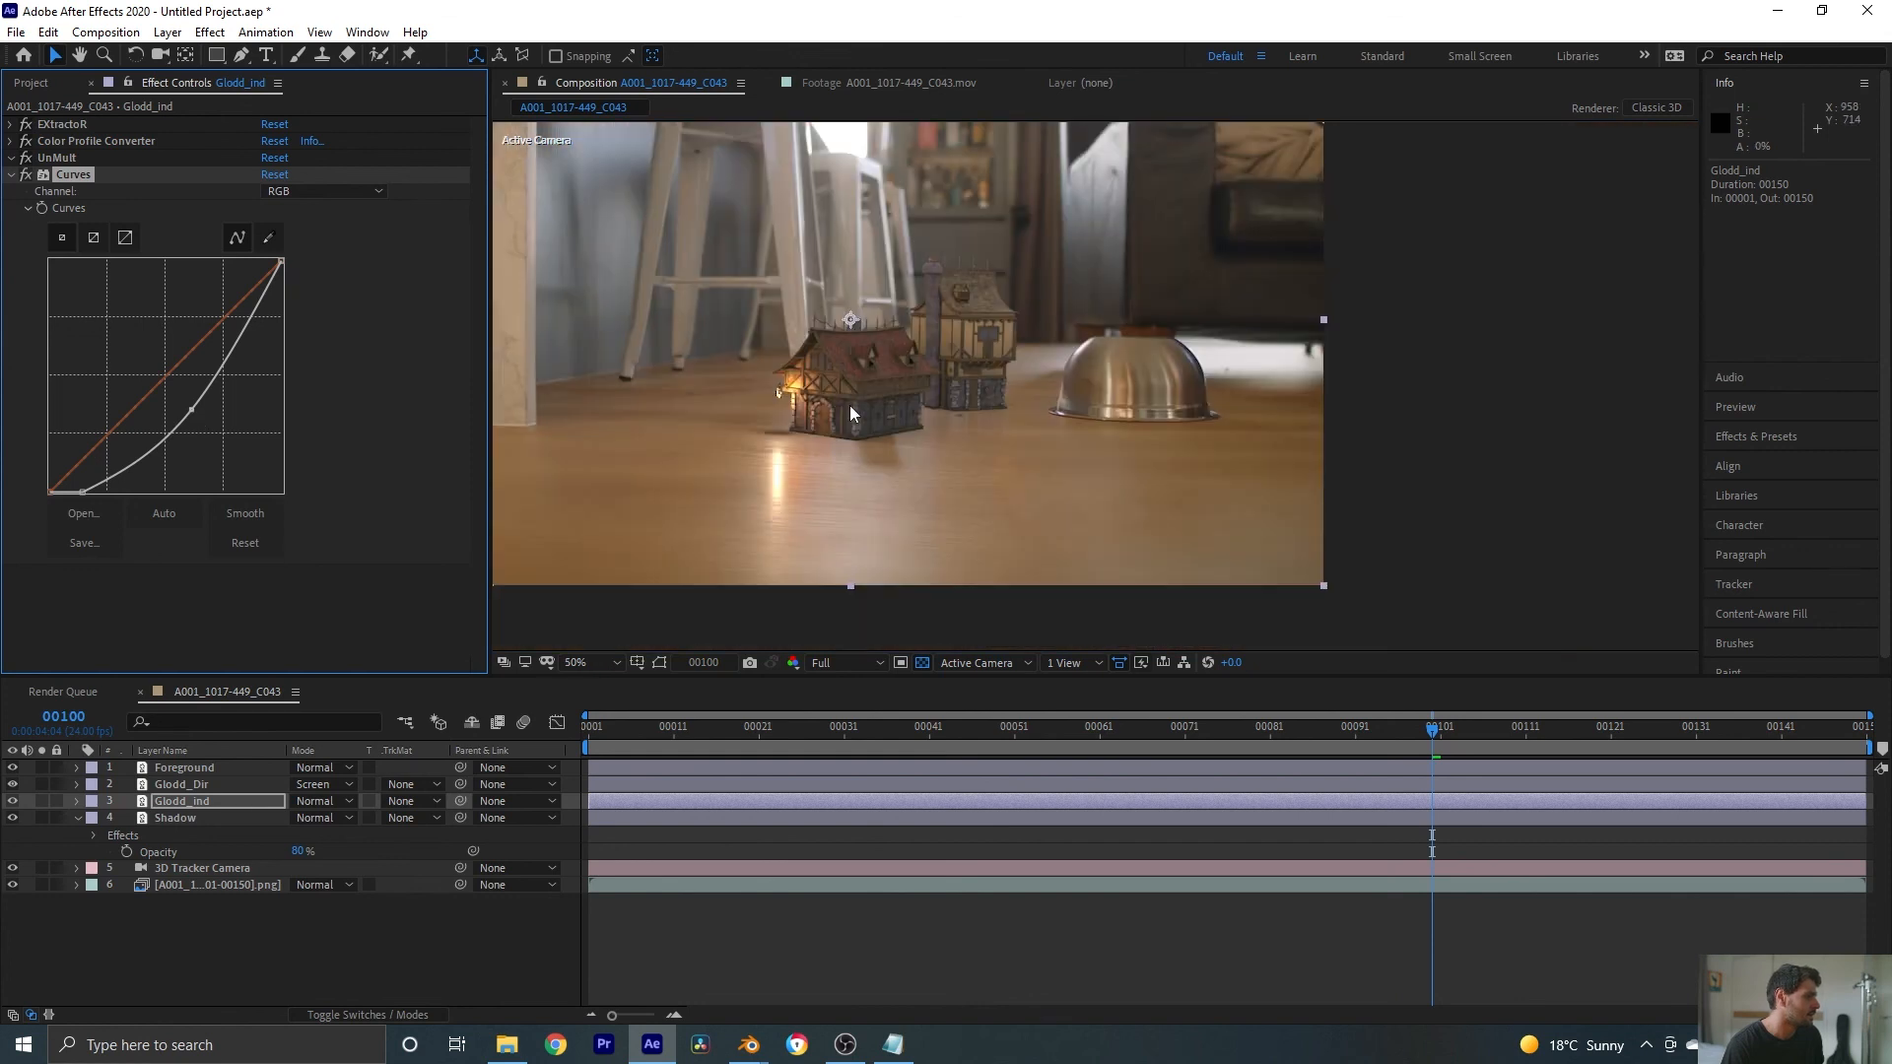
pyautogui.scroll(2, 849, 404)
pyautogui.scroll(2, 1104, 384)
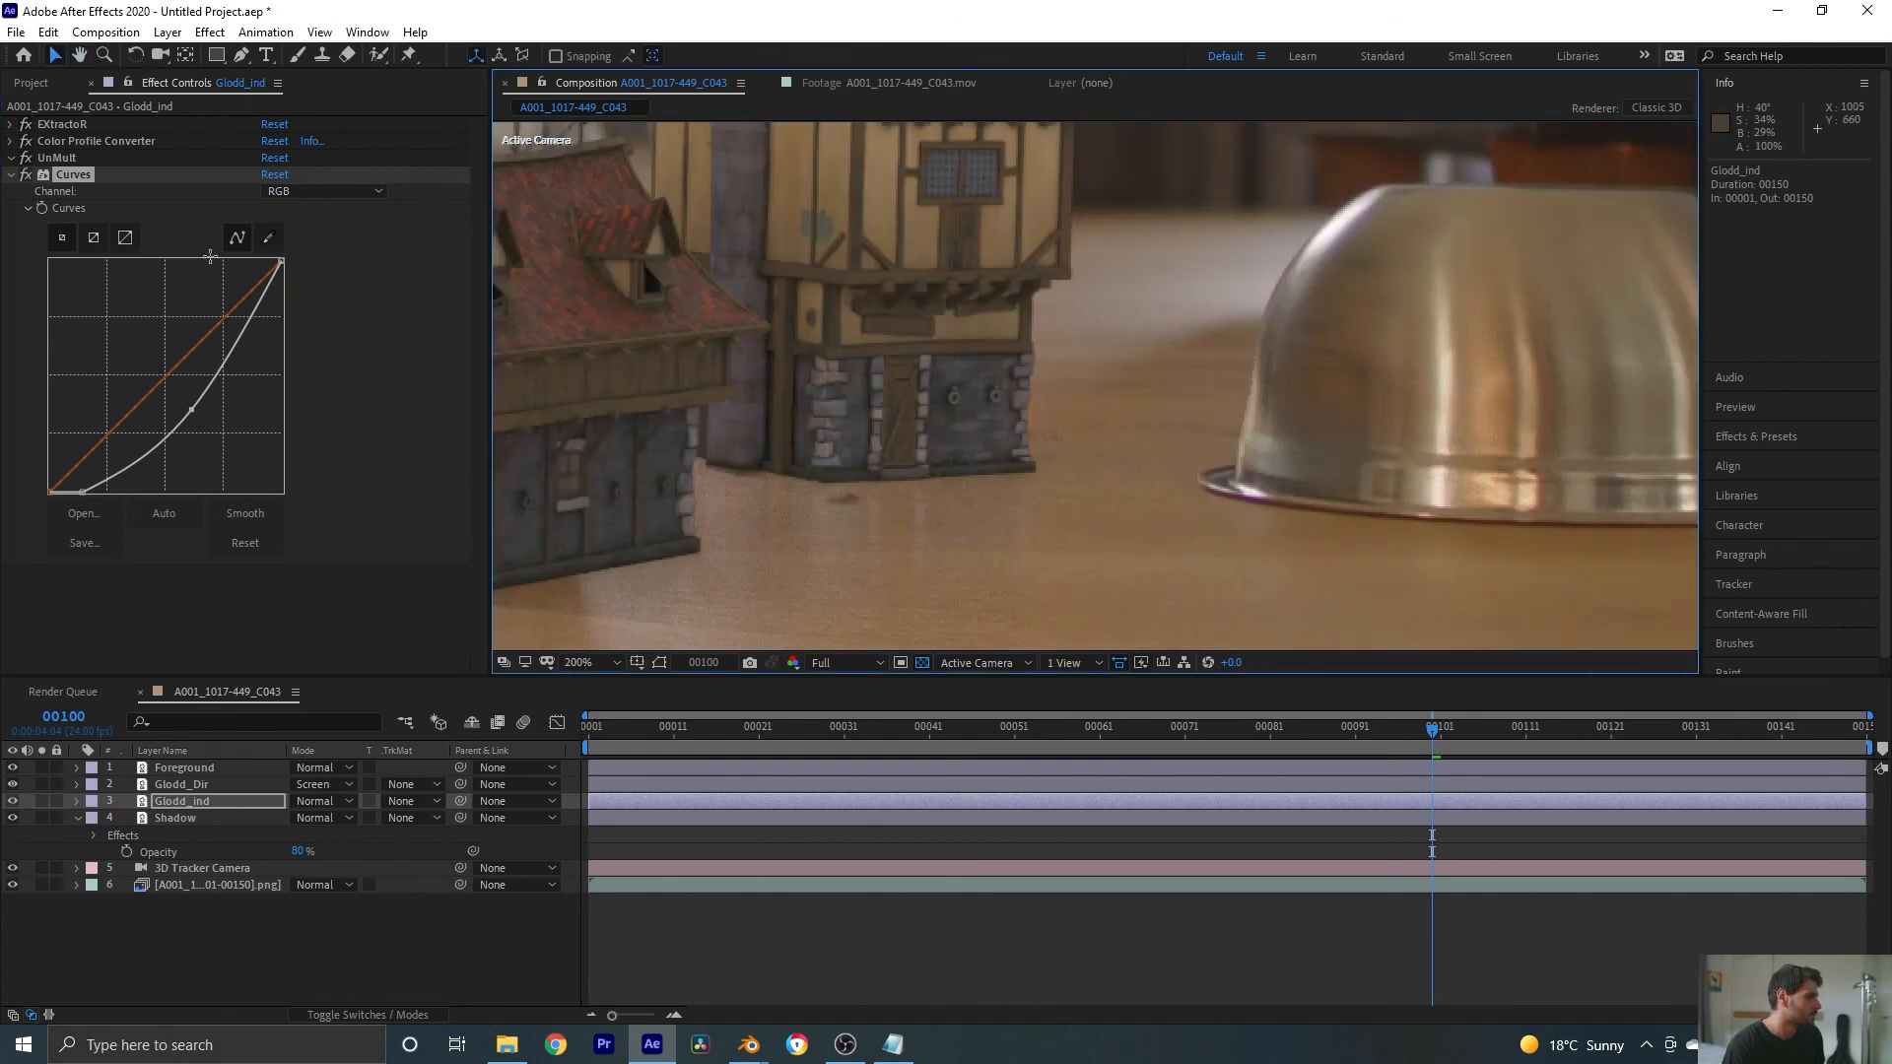
pyautogui.click(27, 175)
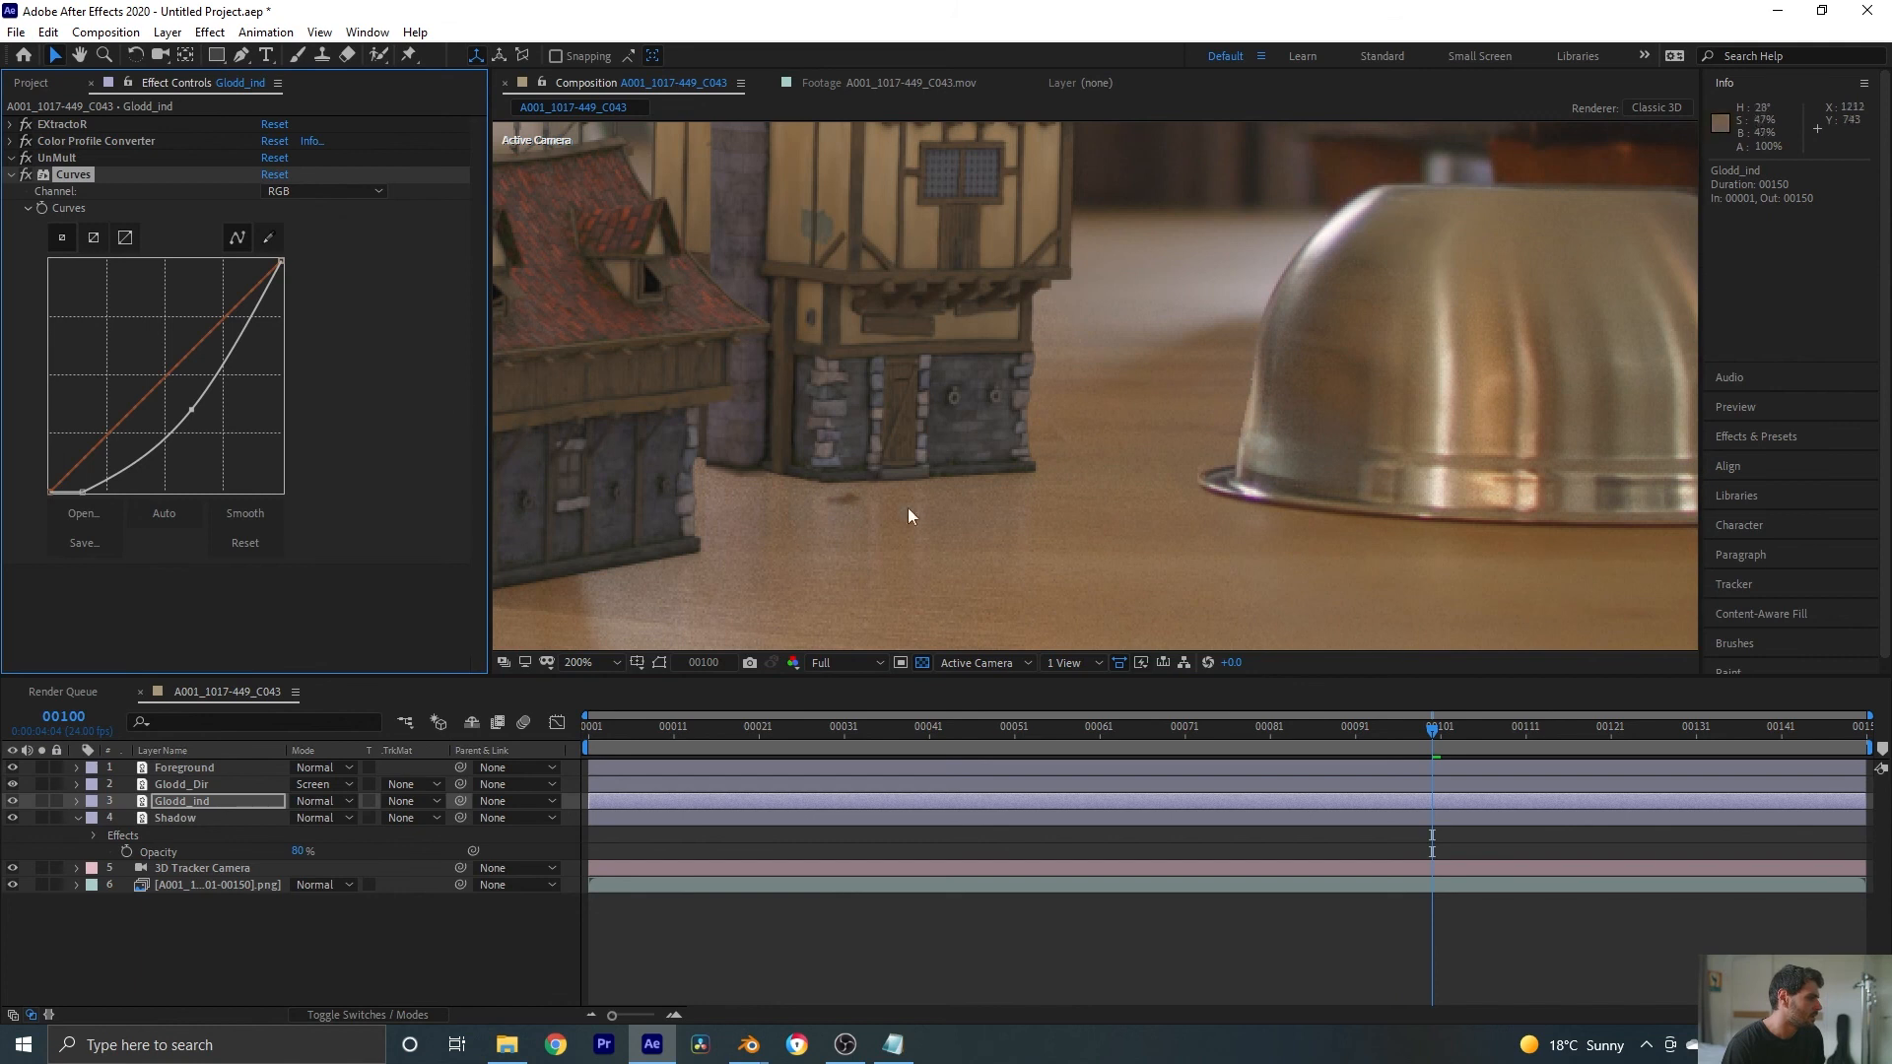